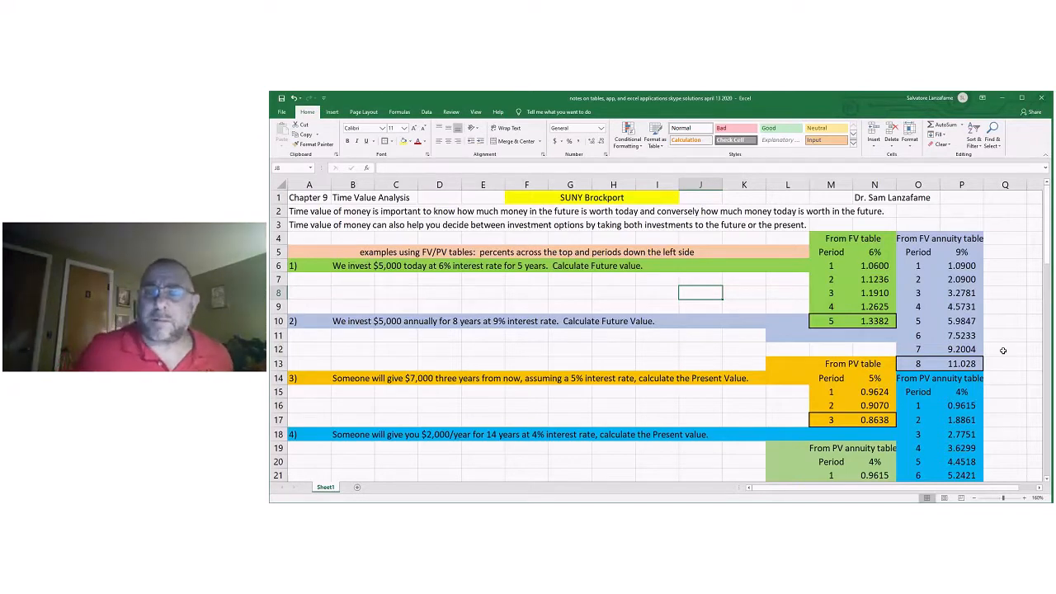
# Examine the FV, FV annuity, PV and PV annuity factor tables beside the example problems.
pyautogui.moveTo(838, 241); pyautogui.dragTo(868, 320)
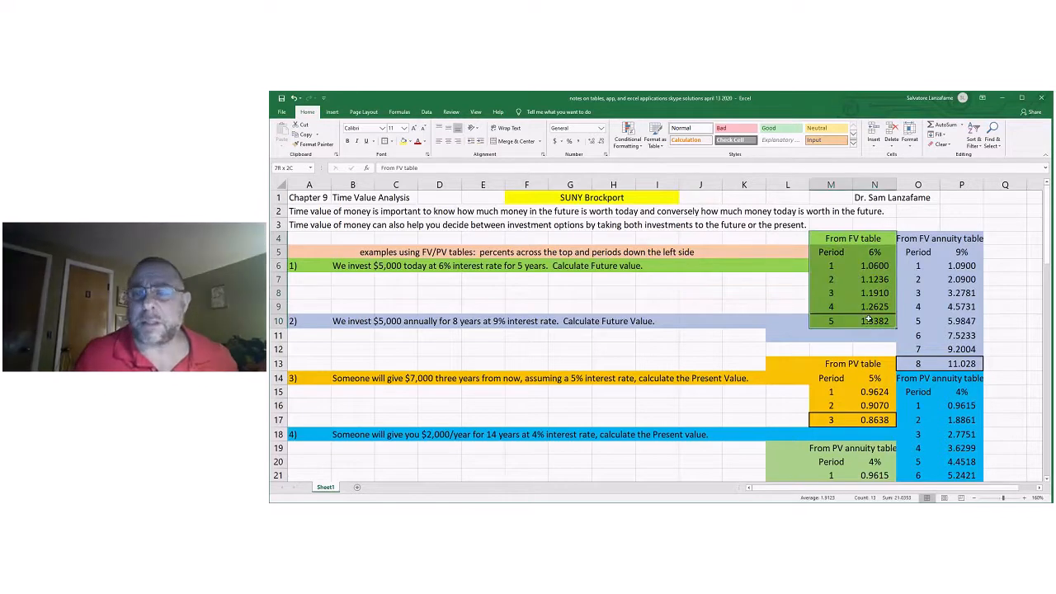
pyautogui.moveTo(918, 241); pyautogui.dragTo(948, 363)
pyautogui.scroll(-2, 991, 363)
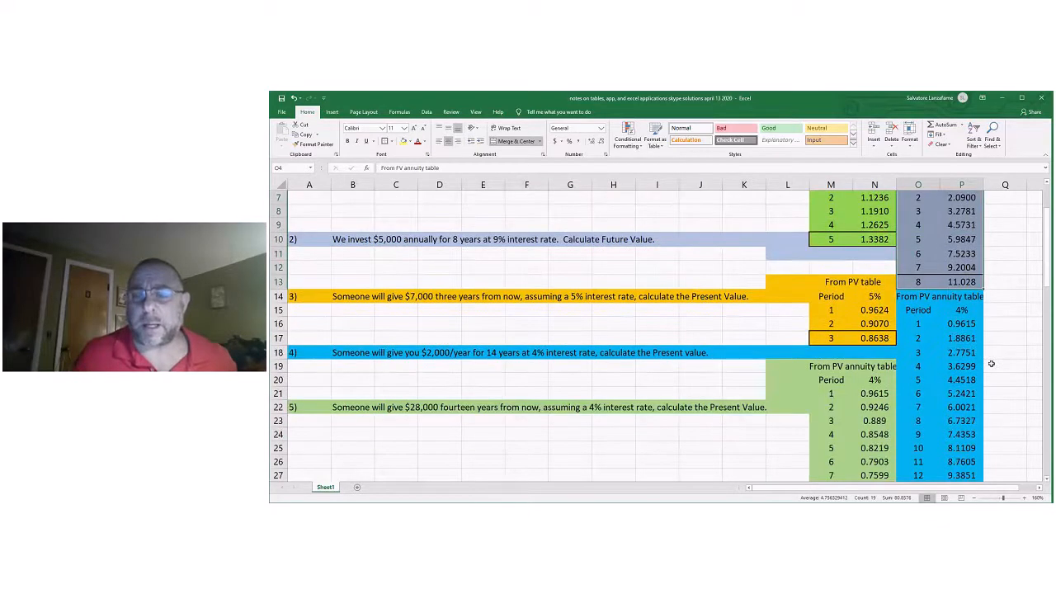
pyautogui.moveTo(834, 282); pyautogui.dragTo(876, 339)
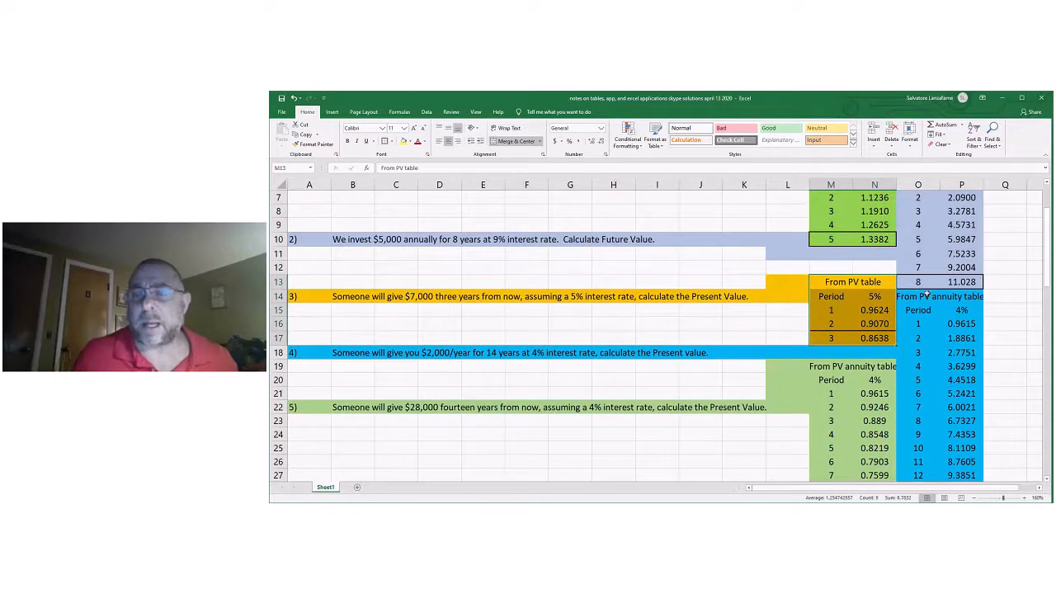
pyautogui.moveTo(927, 295); pyautogui.dragTo(962, 438)
pyautogui.moveTo(841, 297); pyautogui.dragTo(874, 299)
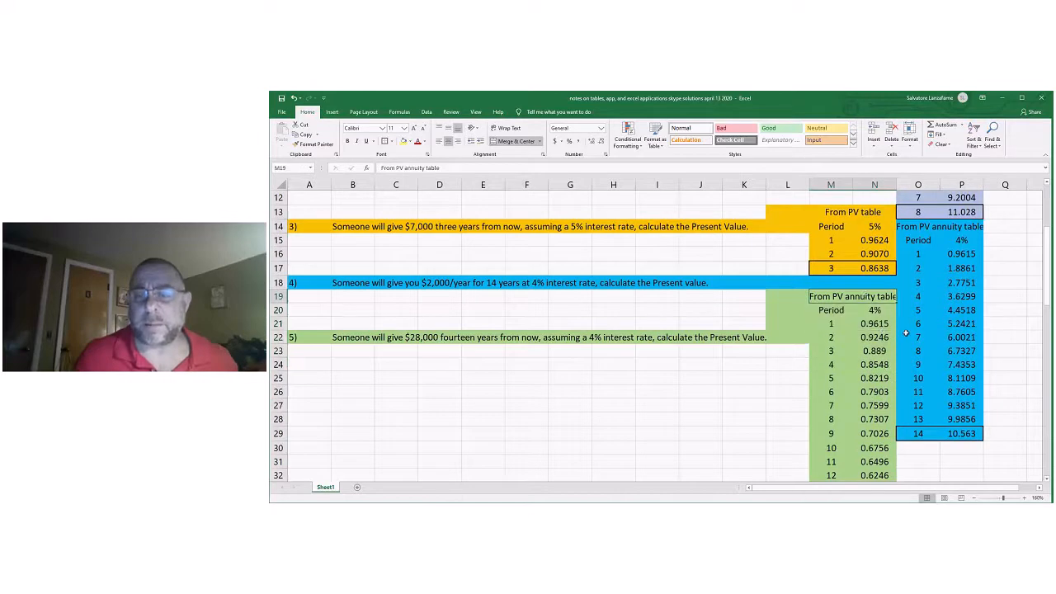
pyautogui.scroll(3, 930, 340)
pyautogui.scroll(1, 931, 340)
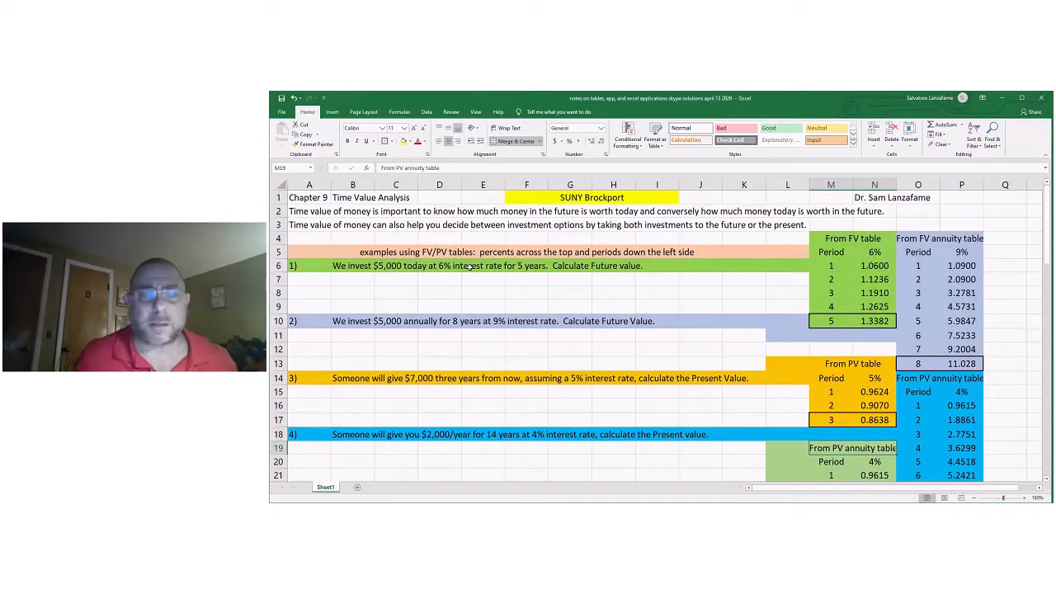
# Match problems 1 and 2 with their 6% FV and 9% FV annuity factor tables.
pyautogui.click(330, 266)
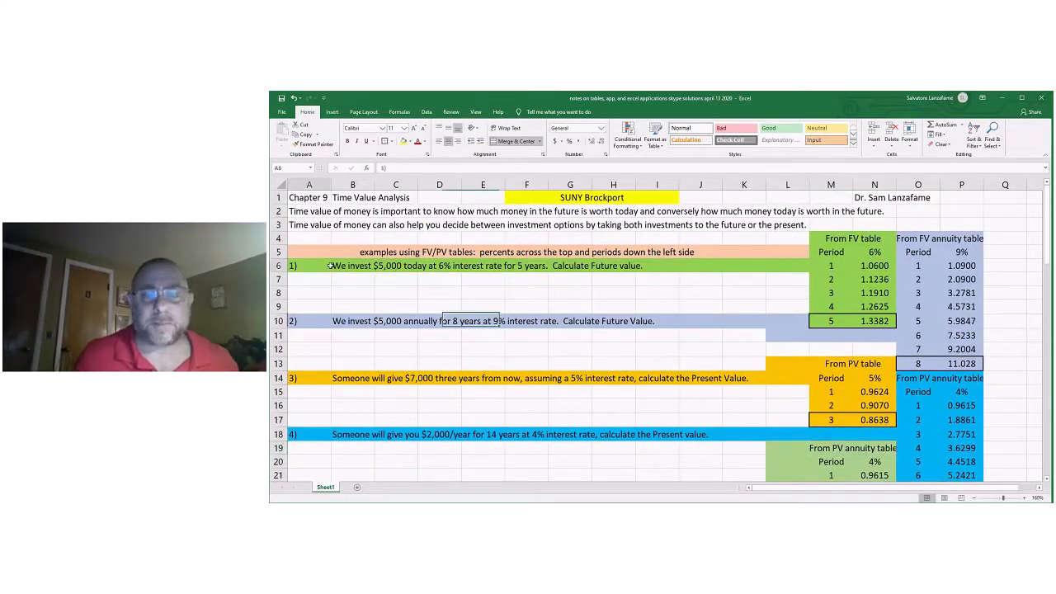
pyautogui.moveTo(330, 266)
pyautogui.mouseDown()
pyautogui.moveTo(850, 268)
pyautogui.moveTo(856, 286)
pyautogui.mouseUp()
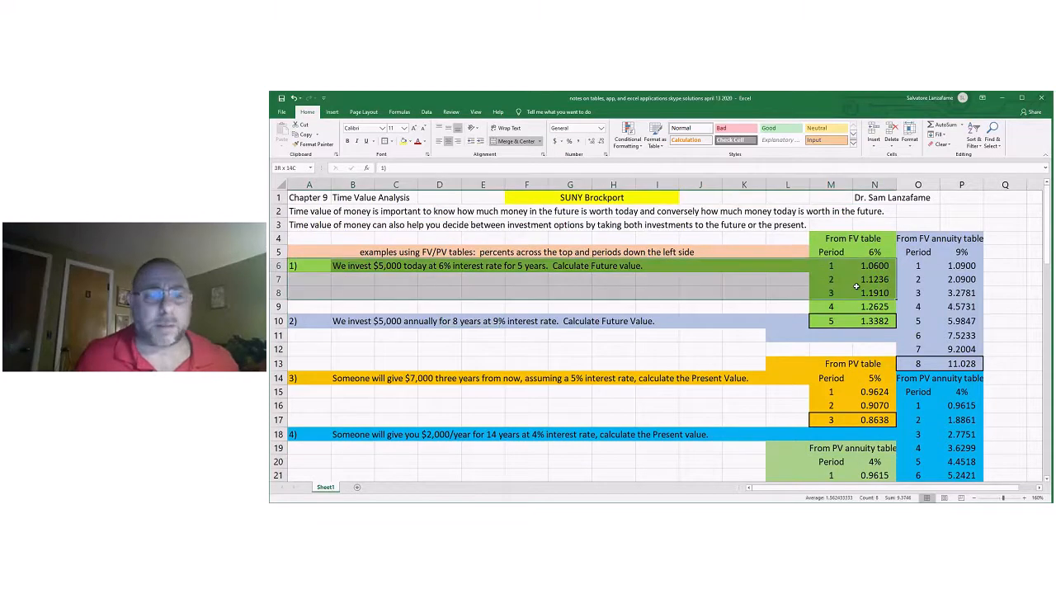
pyautogui.moveTo(318, 321); pyautogui.dragTo(718, 324)
pyautogui.moveTo(945, 249); pyautogui.dragTo(916, 307)
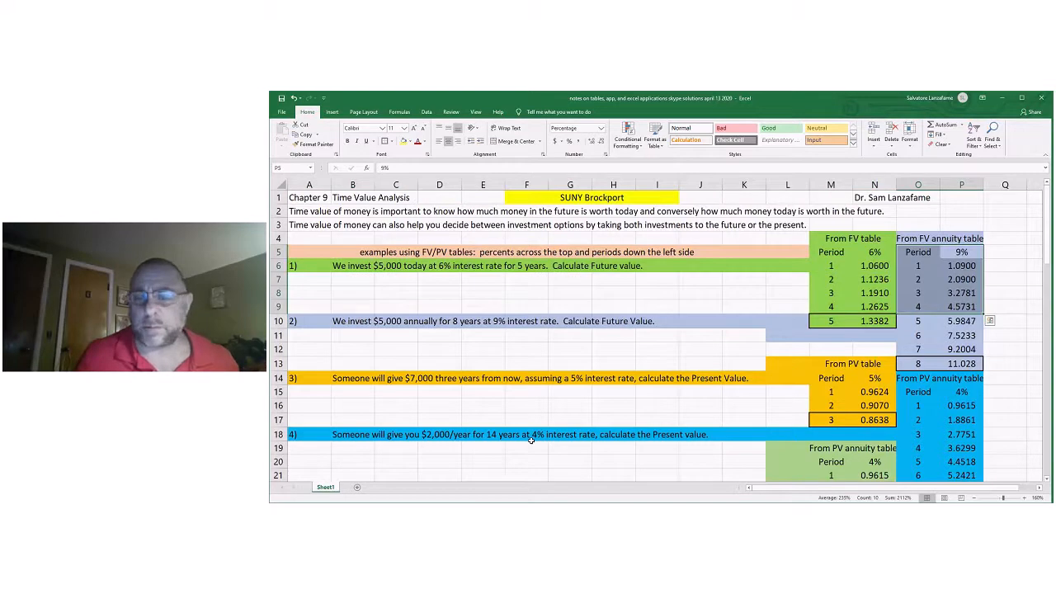
pyautogui.scroll(-1, 1000, 382)
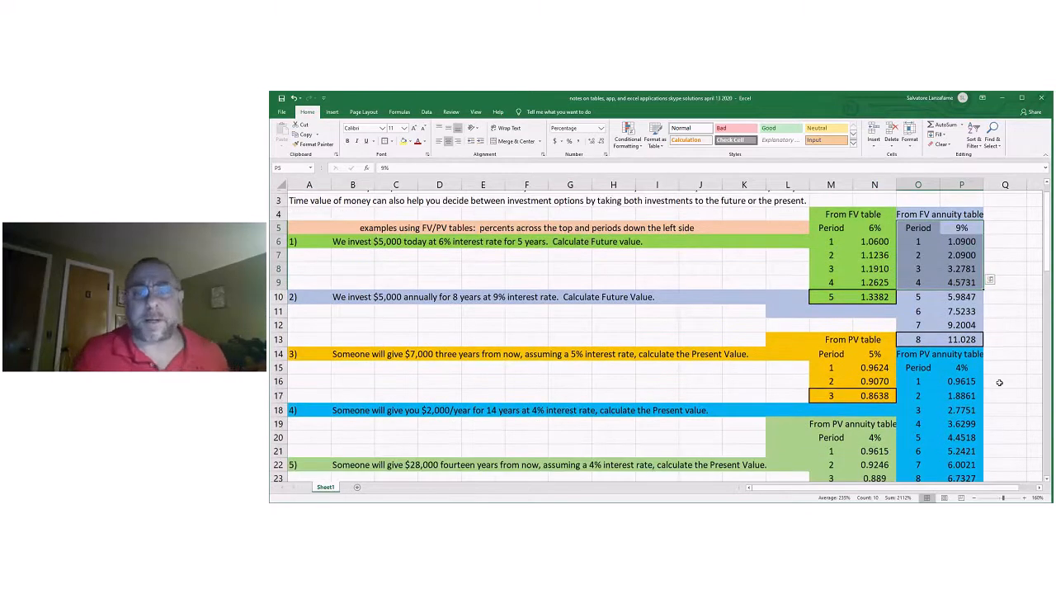
pyautogui.scroll(1, 999, 382)
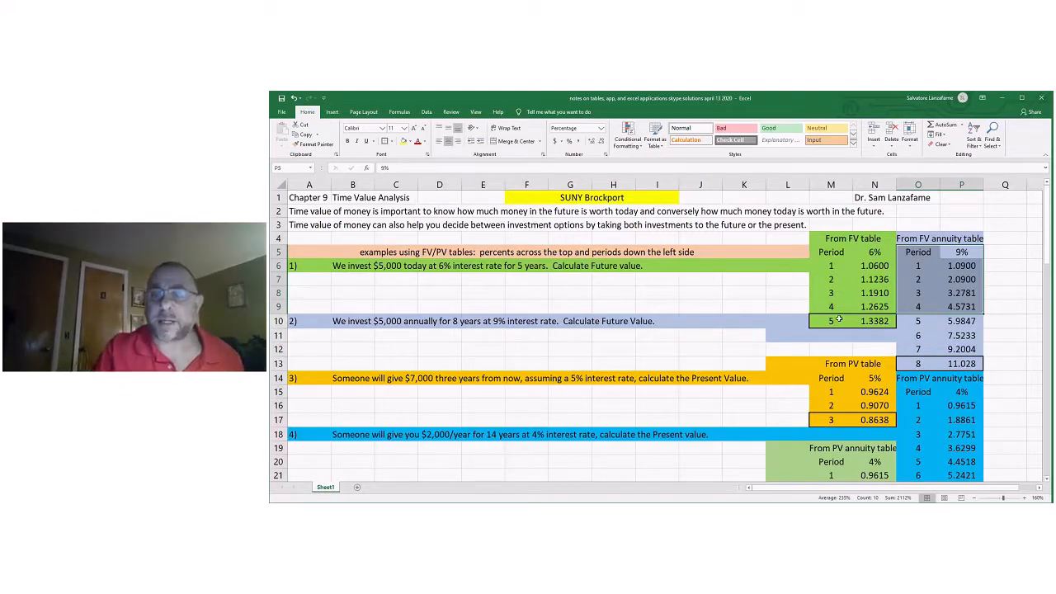
pyautogui.click(868, 326)
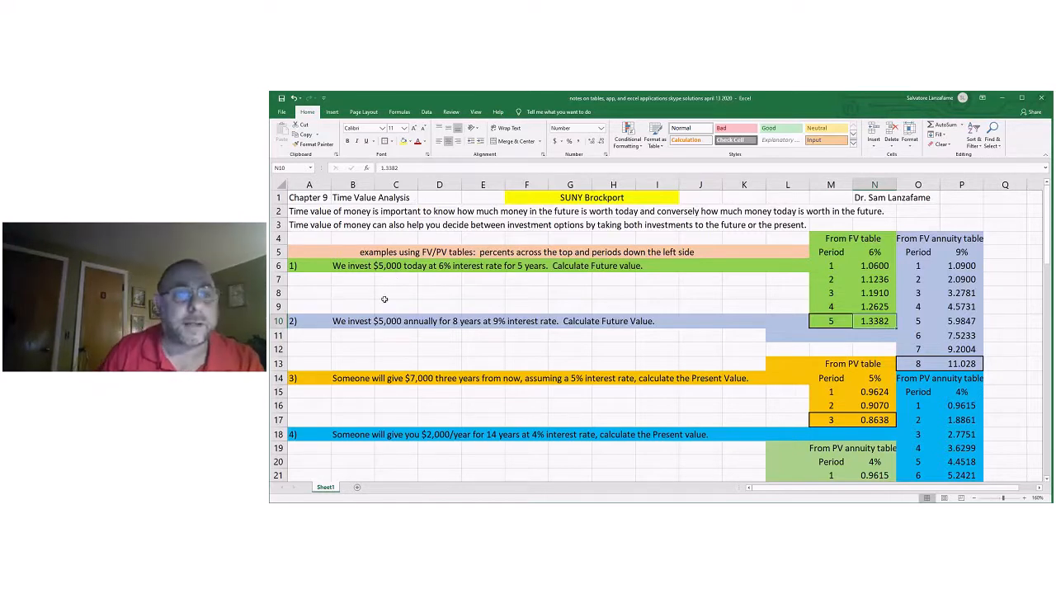
# Start problem 1's calculation with $5,000 in B7, an x in C7 and a link in D7 to the 5-period FV factor in N10.
pyautogui.click(366, 282)
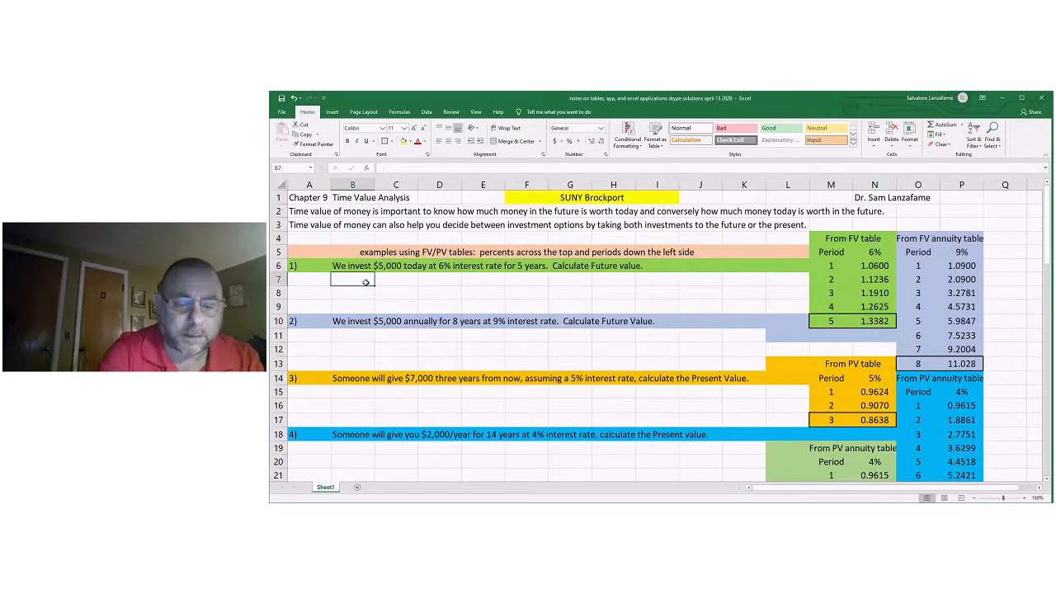
pyautogui.write('$5,000')
pyautogui.press('Tab')
pyautogui.write('x')
pyautogui.press('Tab')
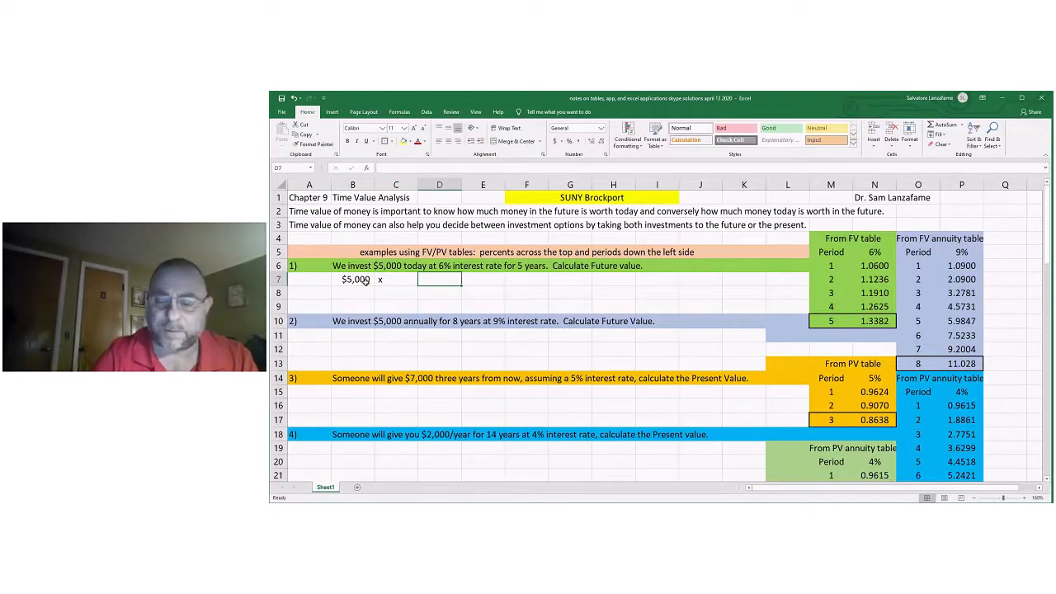
pyautogui.write('=')
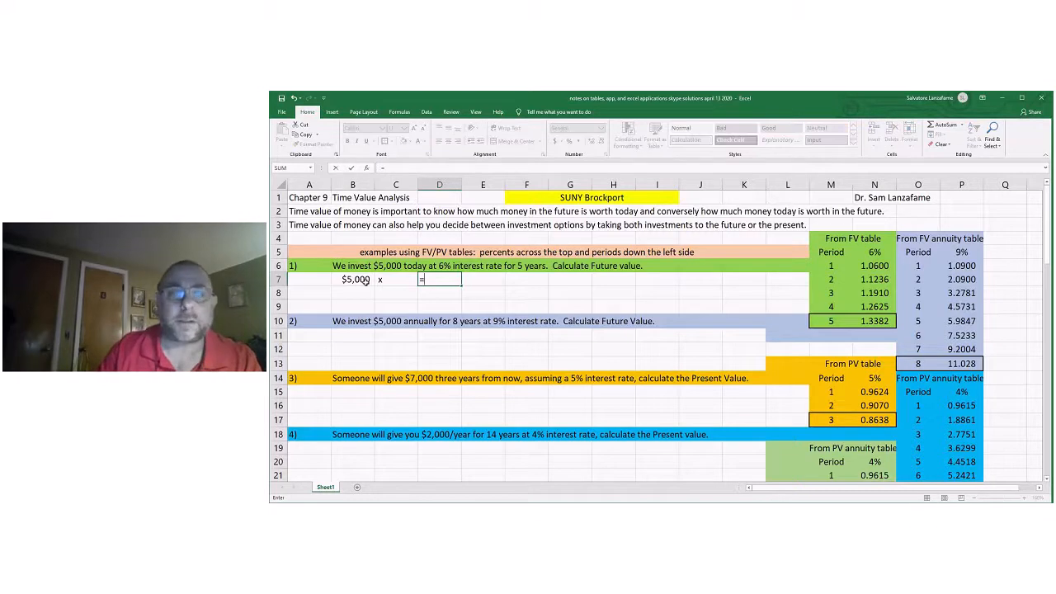
pyautogui.click(878, 321)
pyautogui.press('Return')
# Put an equals sign in E7 and calculate the future value in F7 with =B7*D7.
pyautogui.click(475, 279)
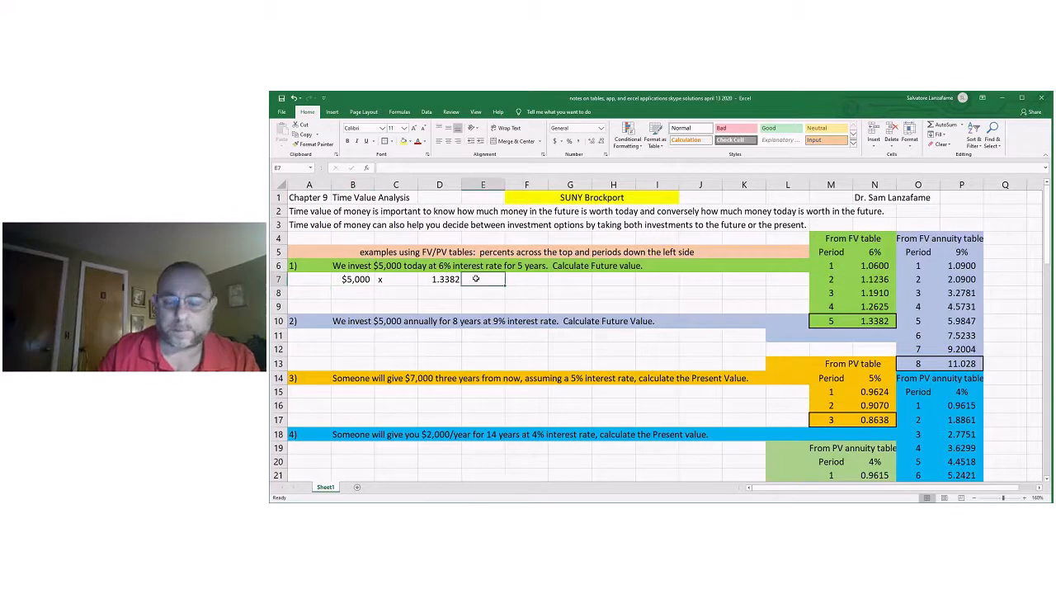
pyautogui.write('=')
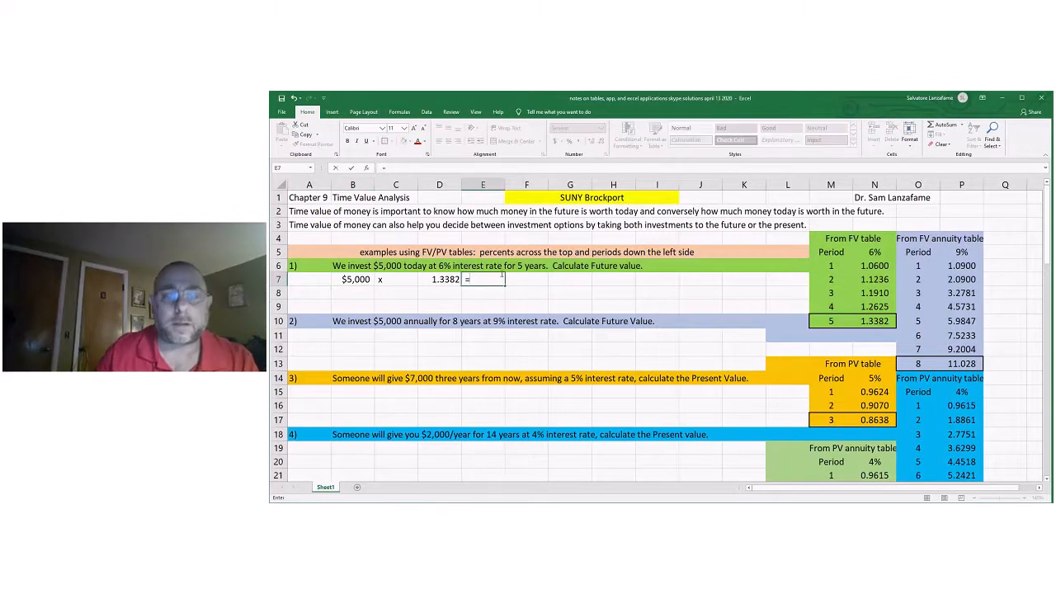
pyautogui.press('Tab')
pyautogui.write('=')
pyautogui.click(354, 279)
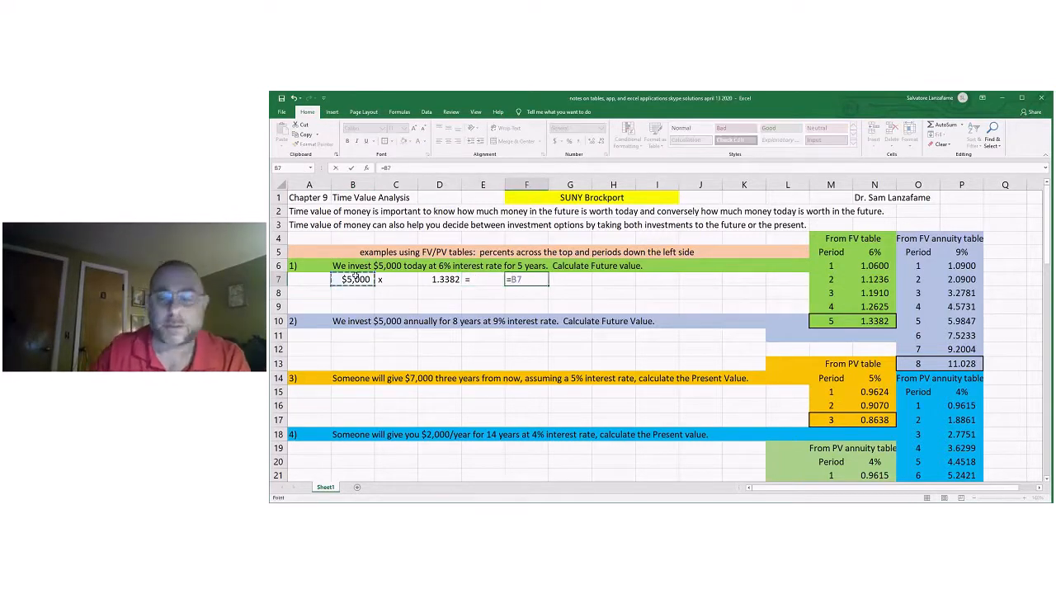
pyautogui.write('*')
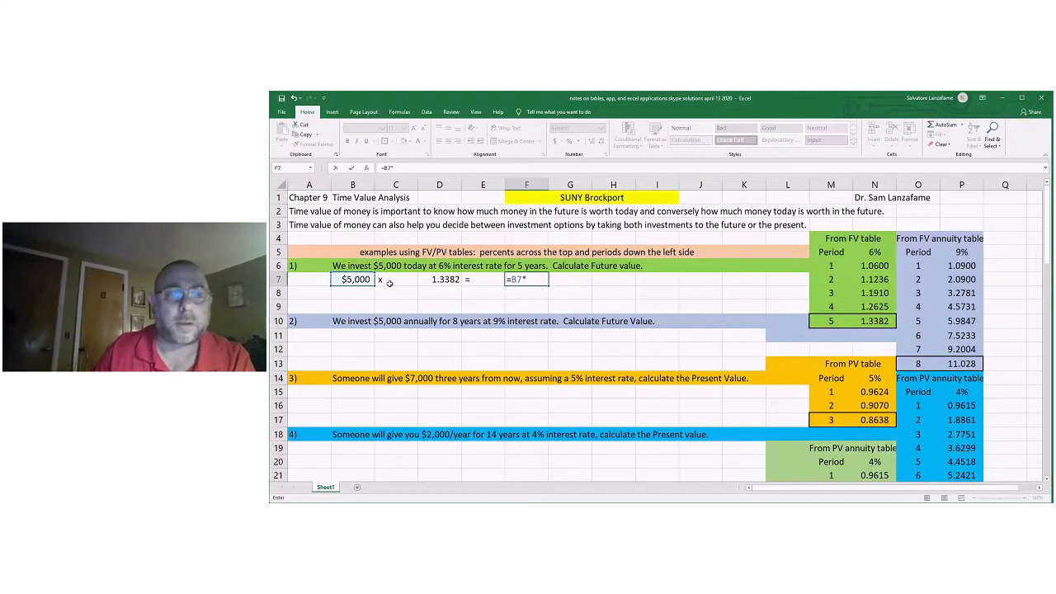
pyautogui.click(443, 279)
pyautogui.press('Return')
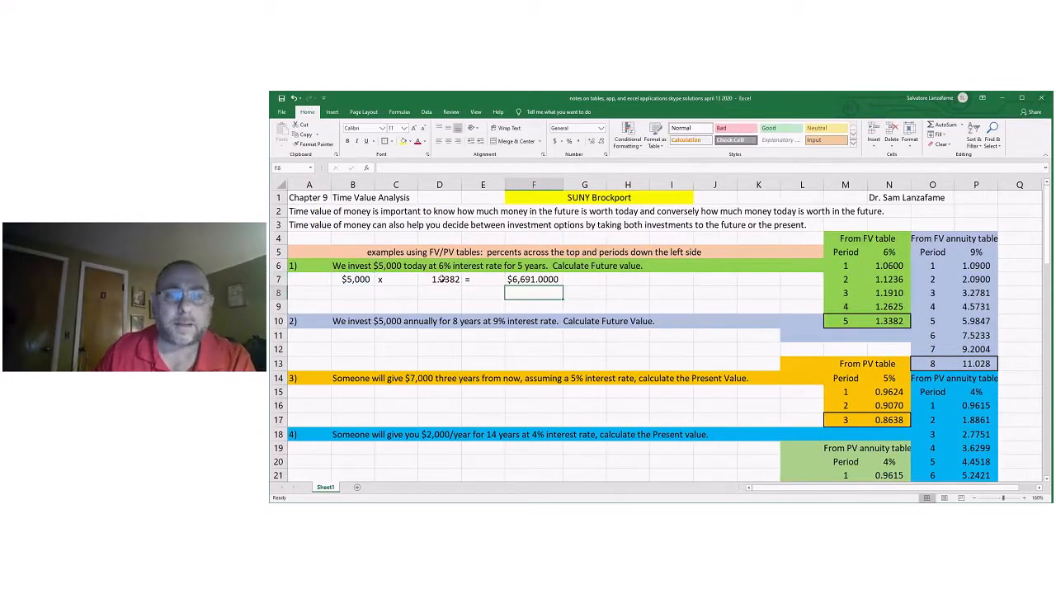
# Show the future value in F7 without decimal places and narrow column F.
pyautogui.click(533, 281)
pyautogui.click(591, 142)
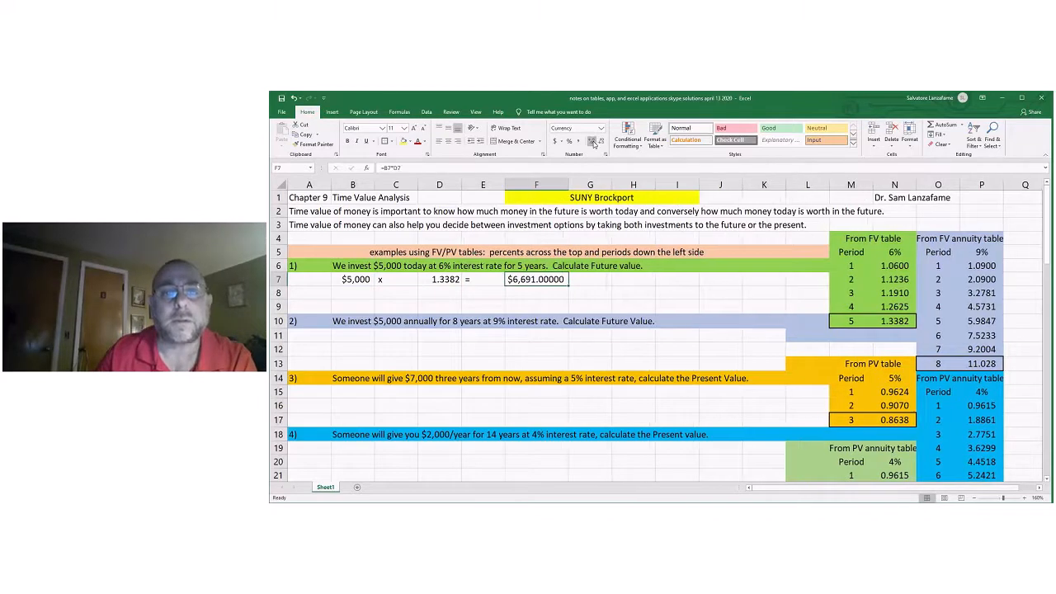
pyautogui.click(592, 142)
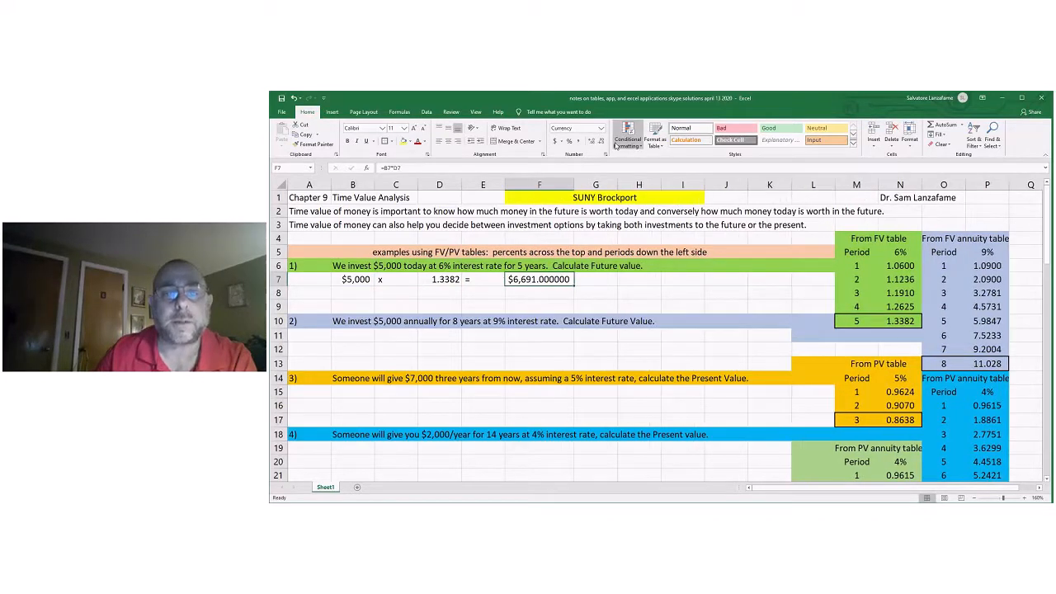
pyautogui.click(602, 142)
pyautogui.click(602, 142)
pyautogui.click(601, 141)
pyautogui.click(601, 142)
pyautogui.click(601, 142)
pyautogui.click(602, 142)
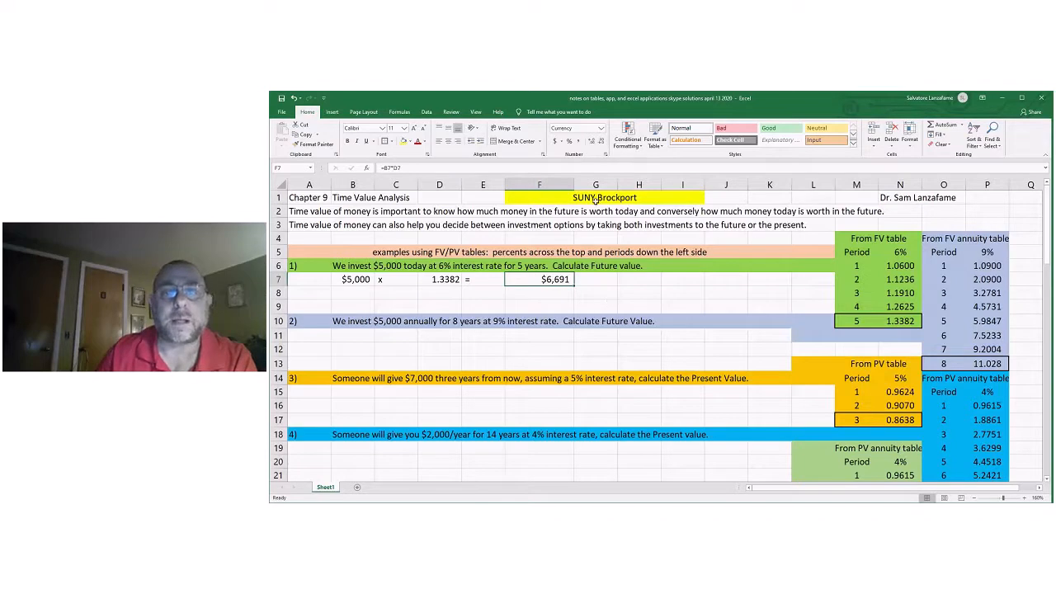
pyautogui.moveTo(575, 183); pyautogui.dragTo(549, 194)
pyautogui.click(586, 306)
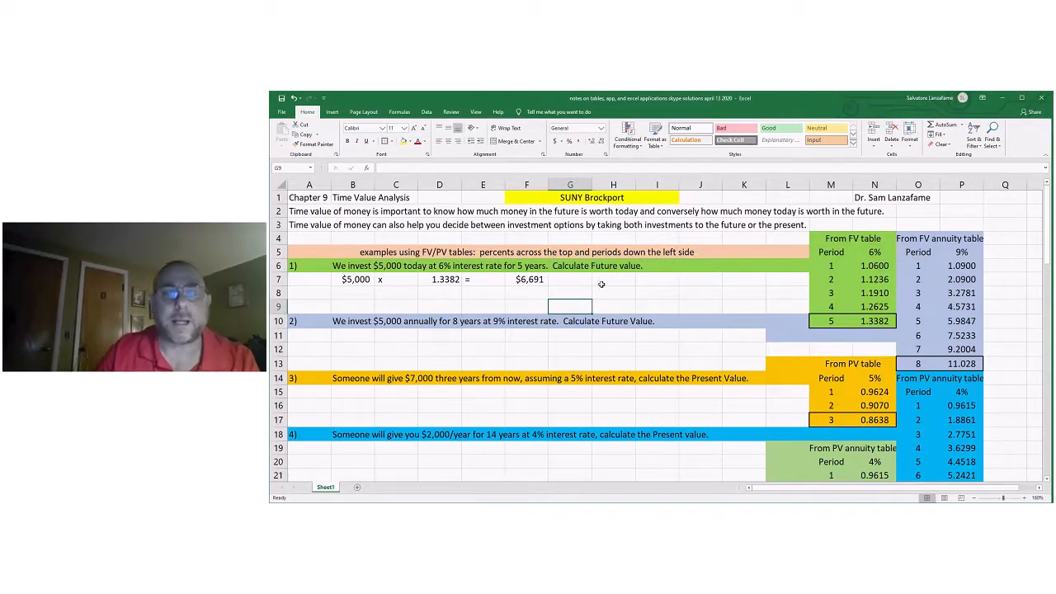
# Label the source of problem 1's factor as "Table A-1" in H7.
pyautogui.click(606, 279)
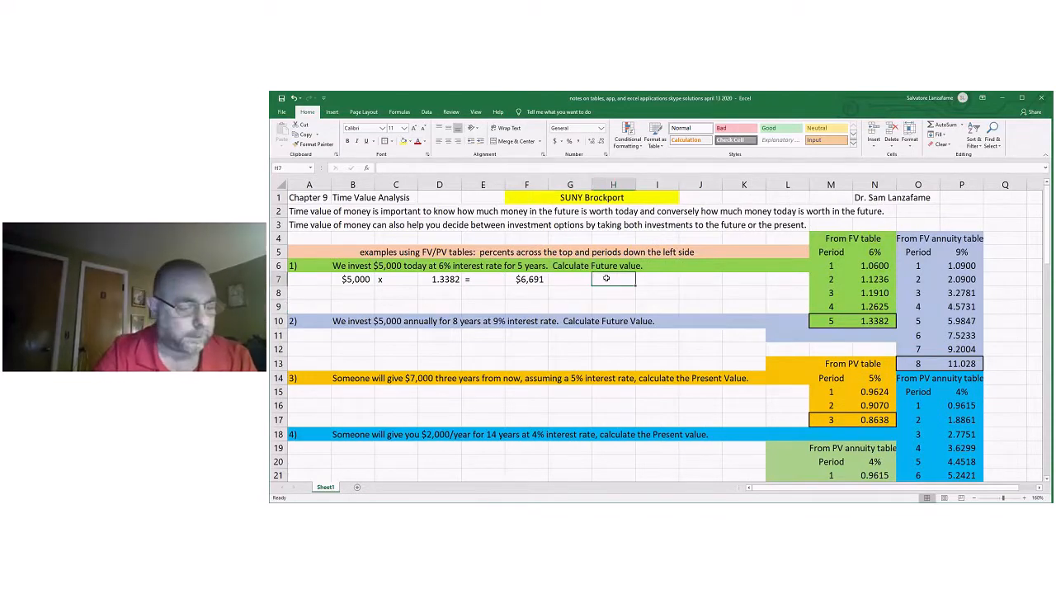
pyautogui.write('Table A-1')
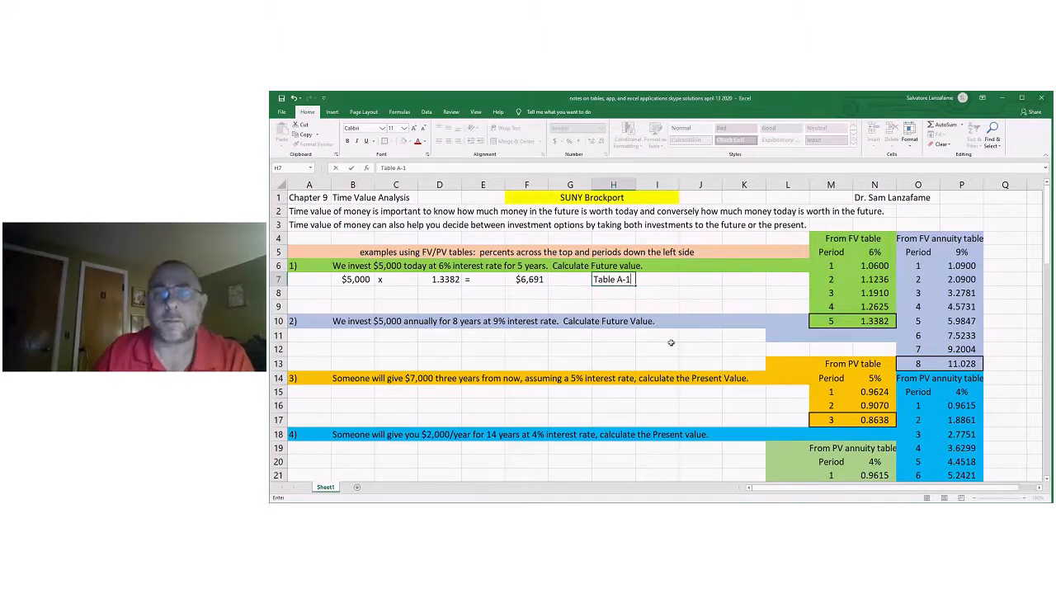
pyautogui.click(670, 303)
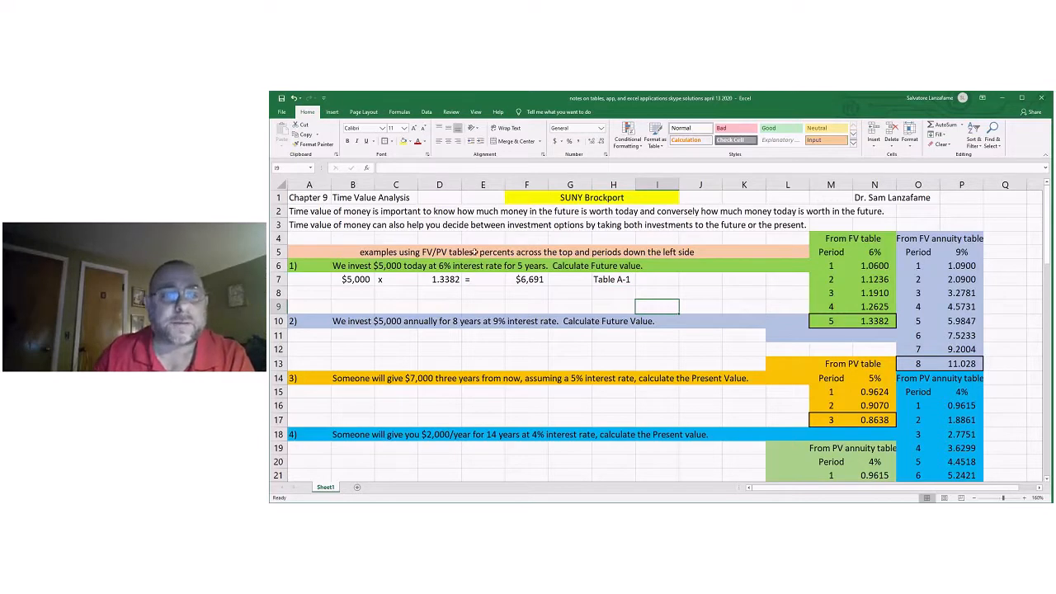
# Add the note "(6%, 5 yrs)" in D8 below problem 1's factor.
pyautogui.click(440, 292)
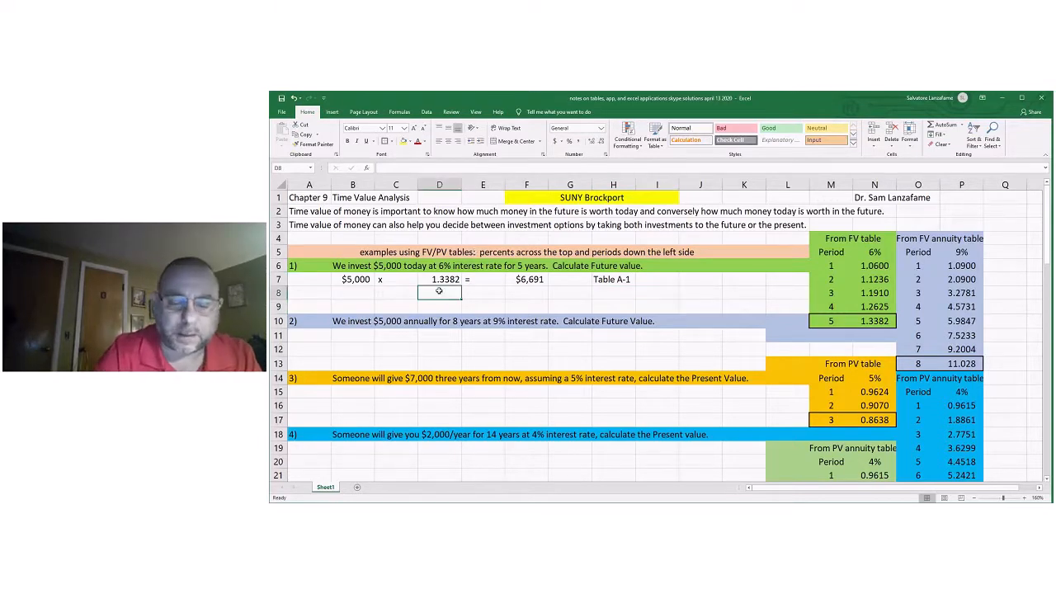
pyautogui.write('(6% at')
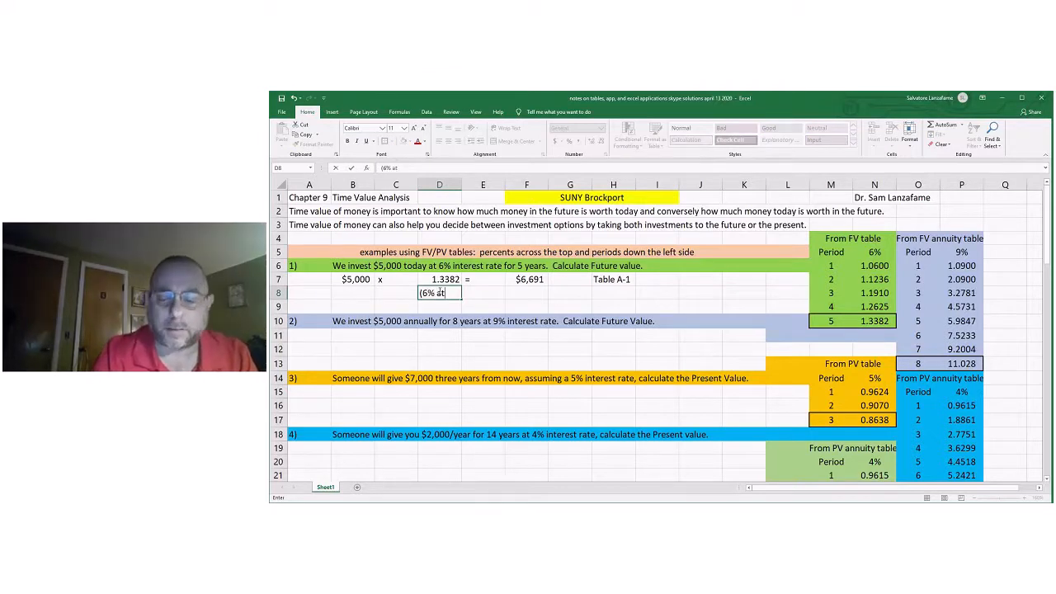
pyautogui.press('BackSpace')
pyautogui.press('BackSpace')
pyautogui.press('BackSpace')
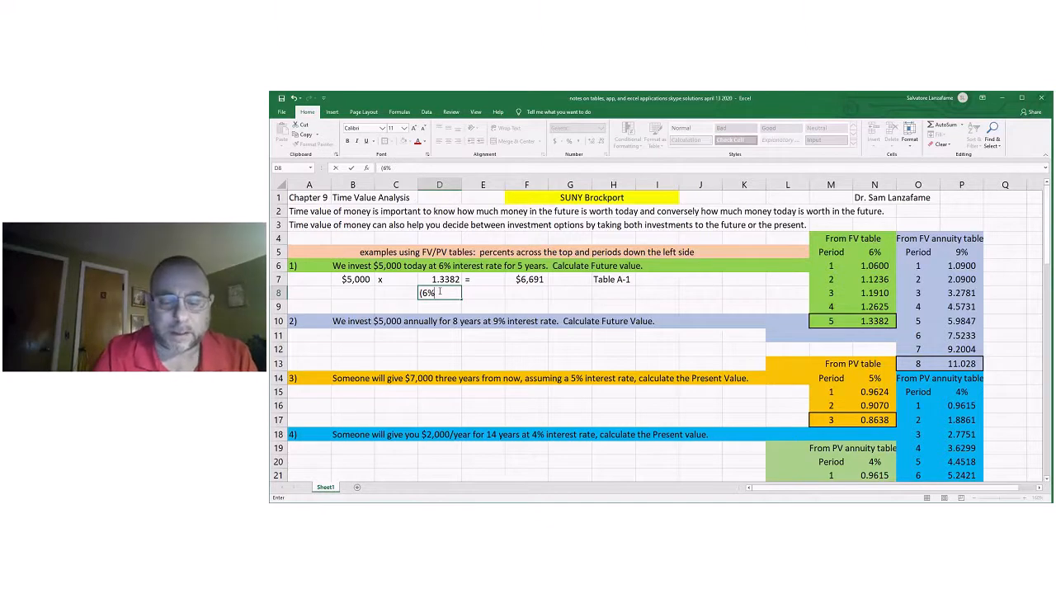
pyautogui.write(', 5 y')
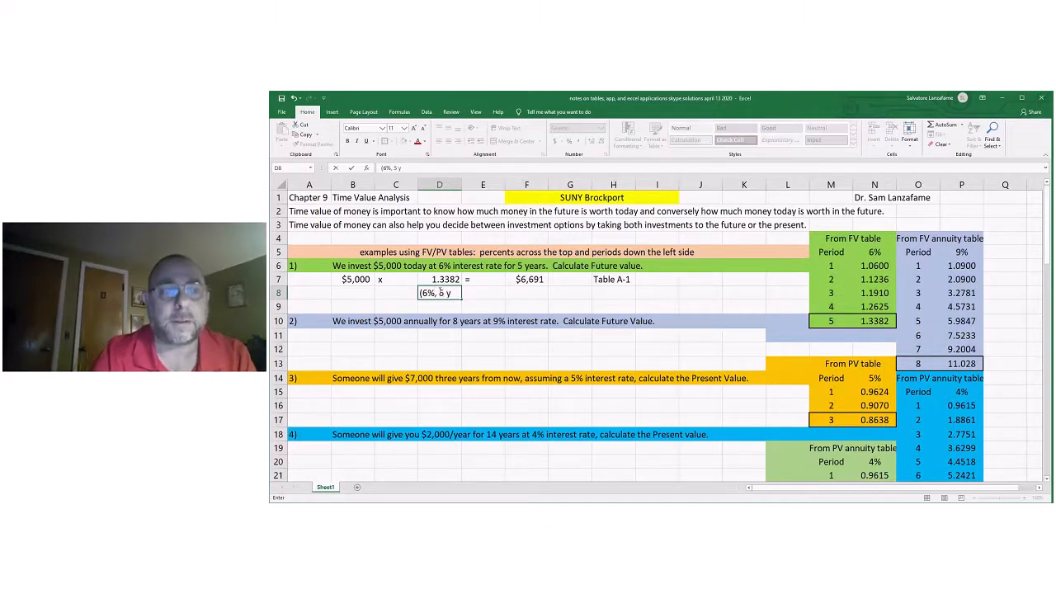
pyautogui.write('rs)')
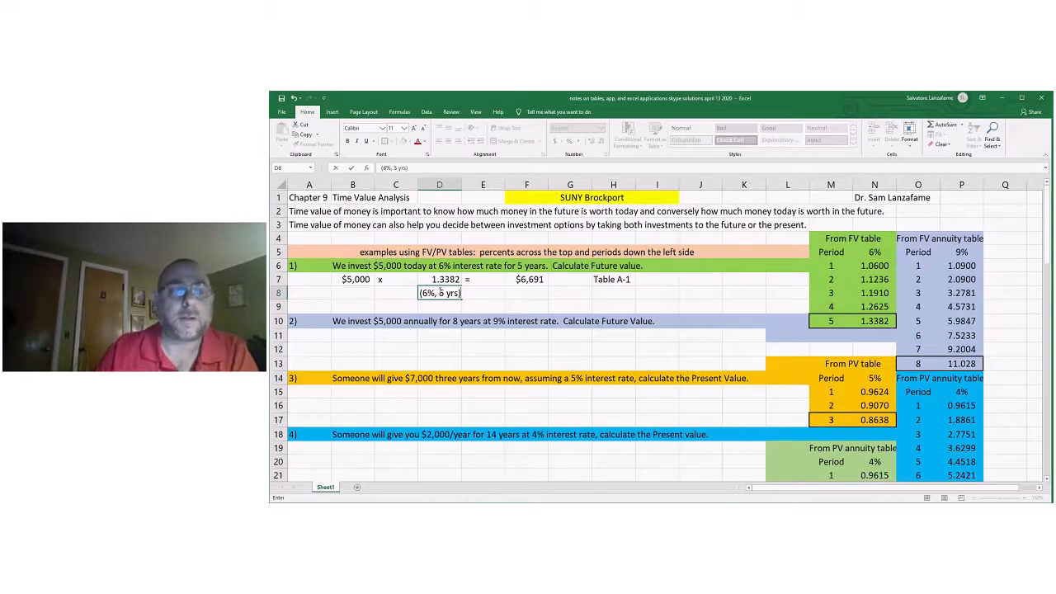
pyautogui.click(536, 301)
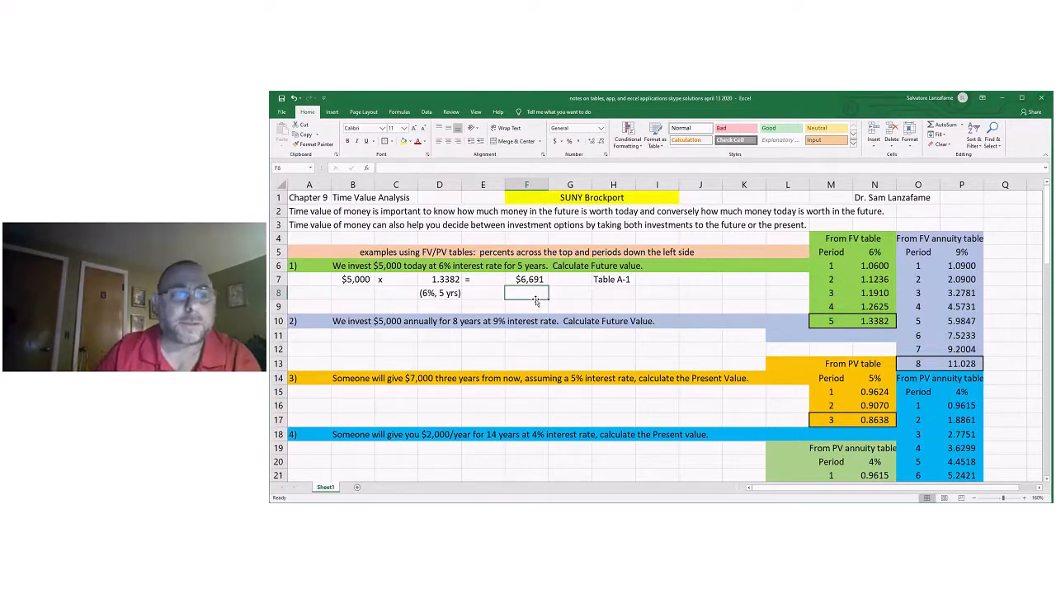
# Start problem 2's calculation with $5,000 in B11 and a multiplication sign "x" in C11.
pyautogui.click(371, 338)
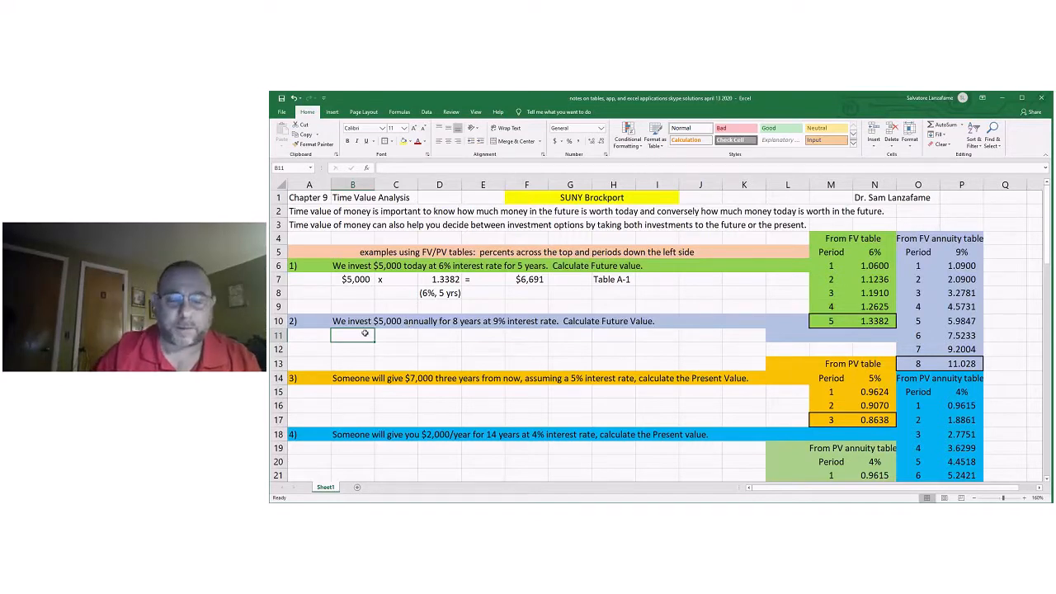
pyautogui.write('$5,0')
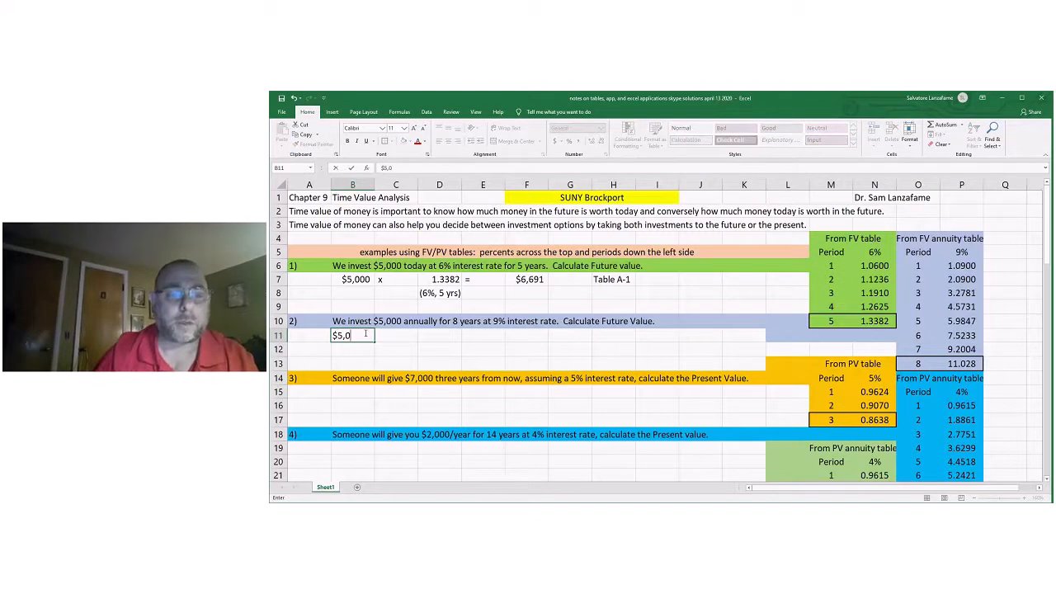
pyautogui.write('00')
pyautogui.doubleClick(404, 336)
pyautogui.write('x')
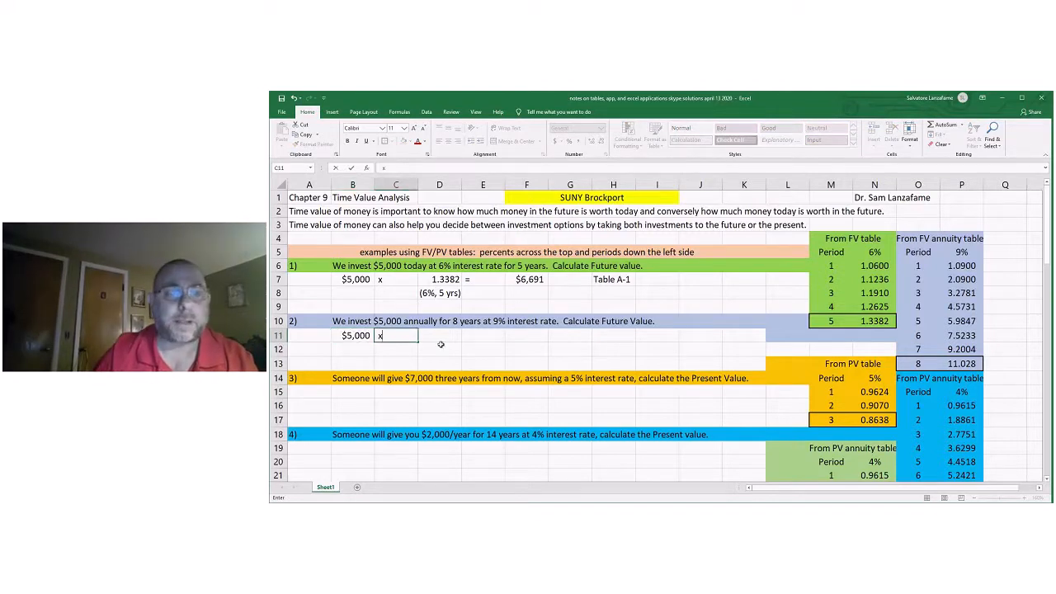
pyautogui.hotkey('ctrl', 'Return')
# Centre the operator cells C7, E7, C11 and E11 horizontally.
pyautogui.click(392, 283)
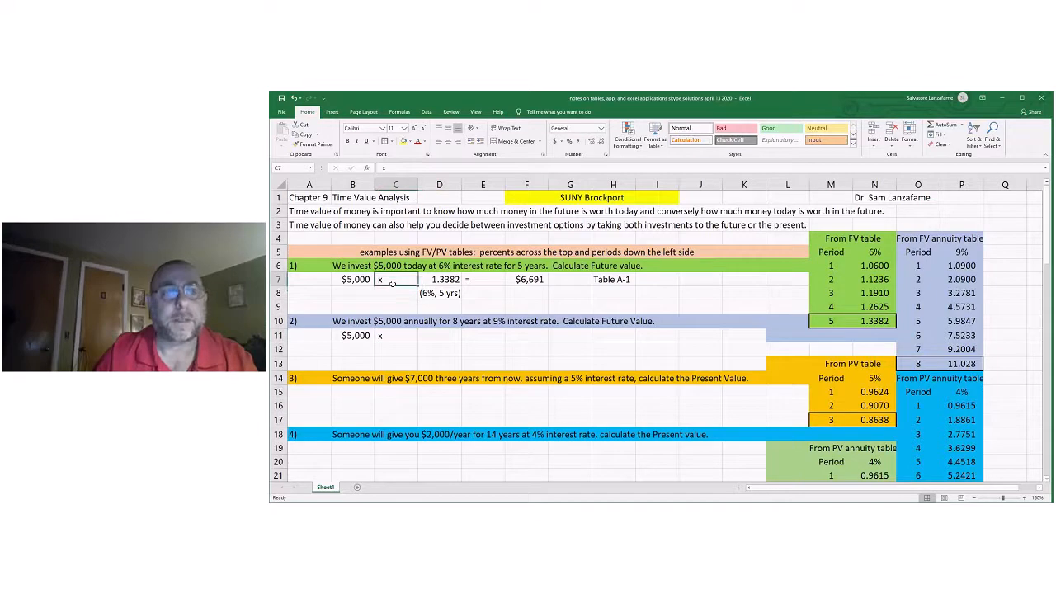
pyautogui.click(447, 141)
pyautogui.press('Right')
pyautogui.press('Right')
pyautogui.click(447, 141)
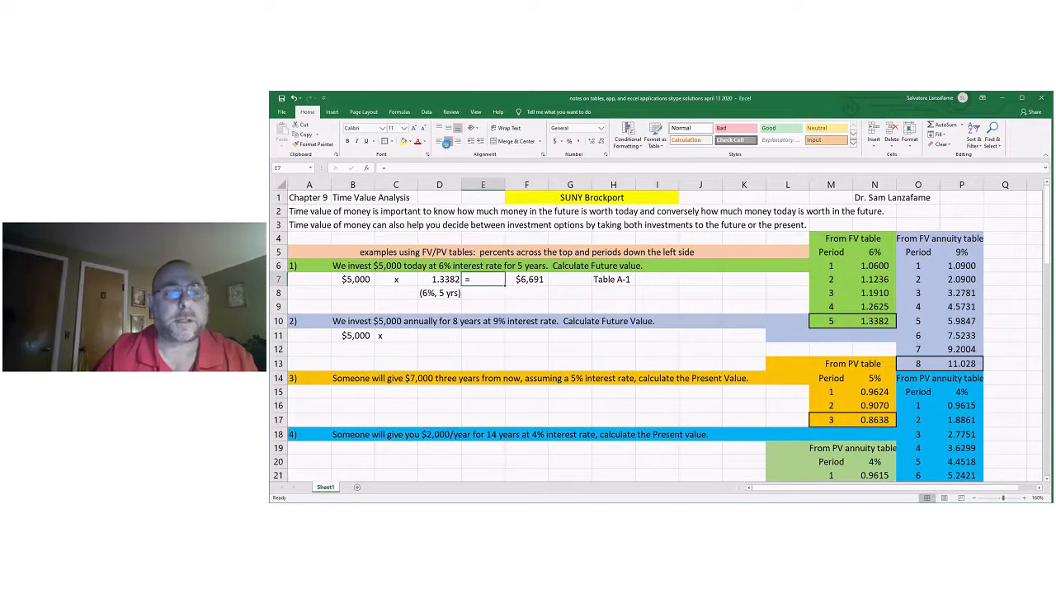
pyautogui.click(397, 335)
pyautogui.click(447, 141)
pyautogui.click(485, 334)
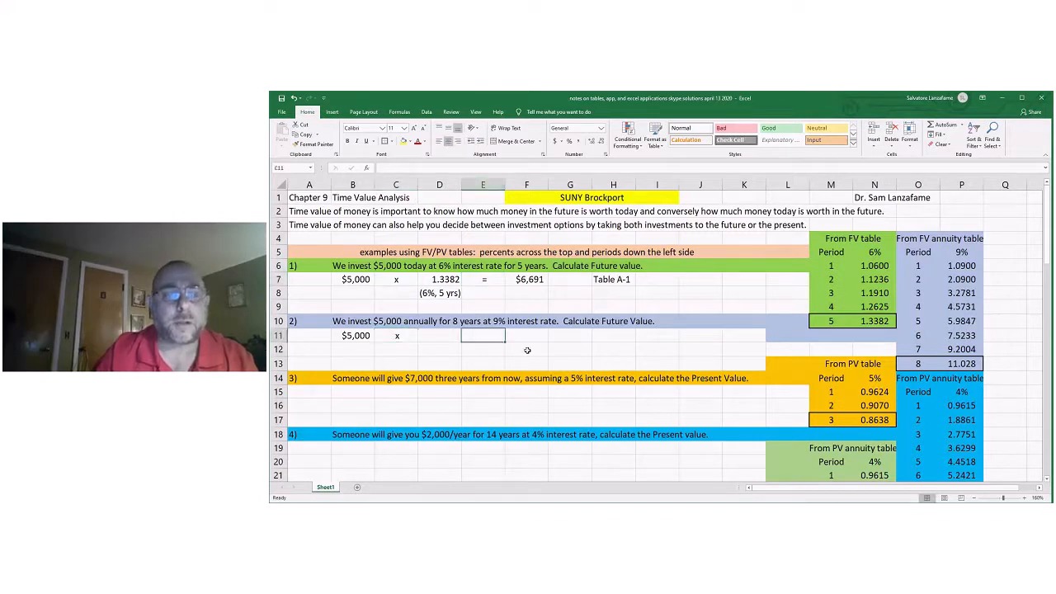
# Label the source of problem 2's factor as "Table A-2" in H11.
pyautogui.click(445, 335)
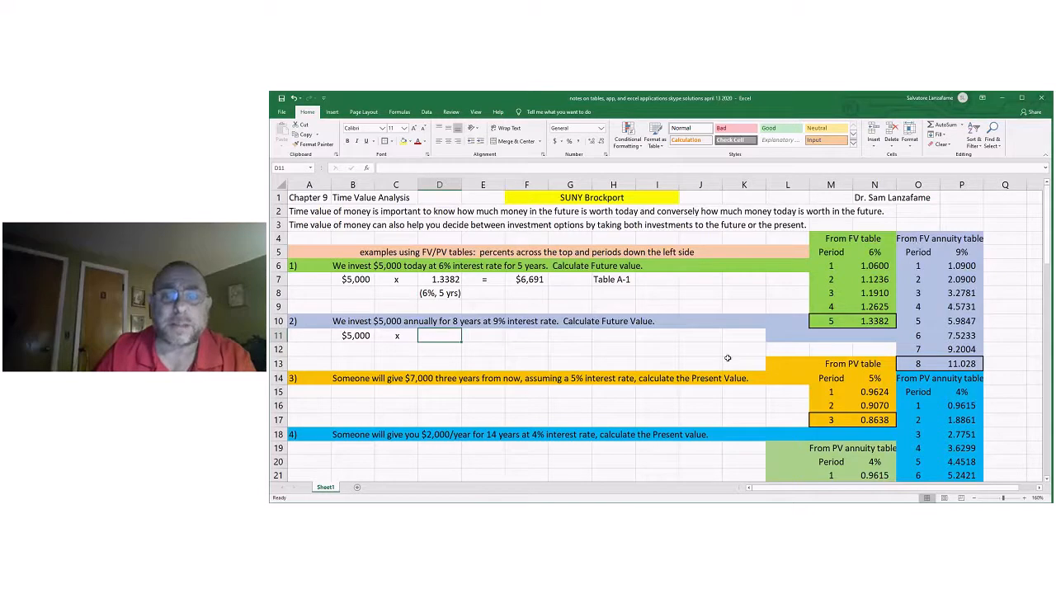
pyautogui.click(617, 336)
pyautogui.write('Tabl')
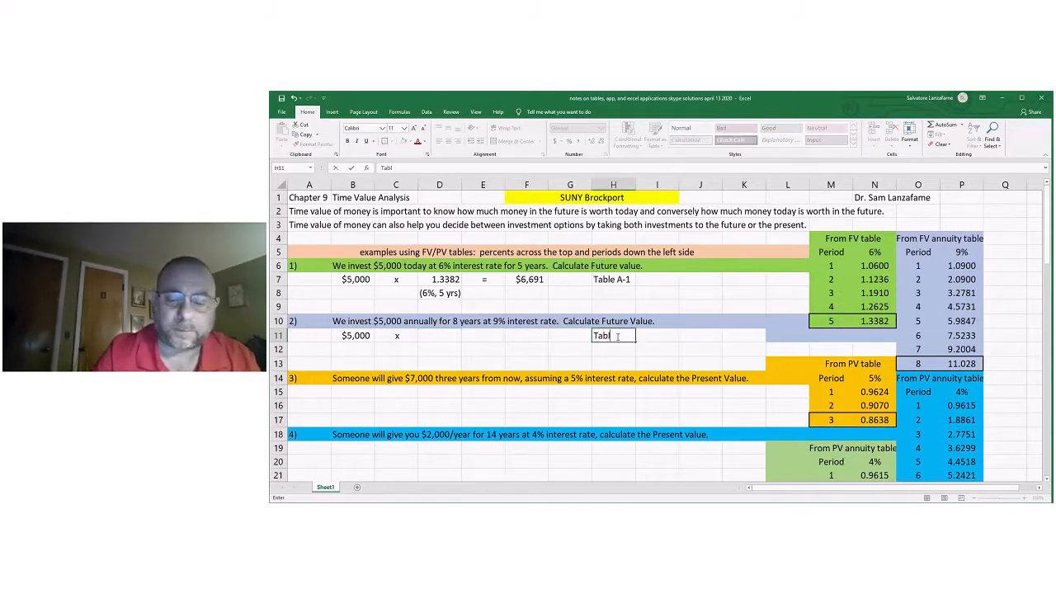
pyautogui.write('e A-2')
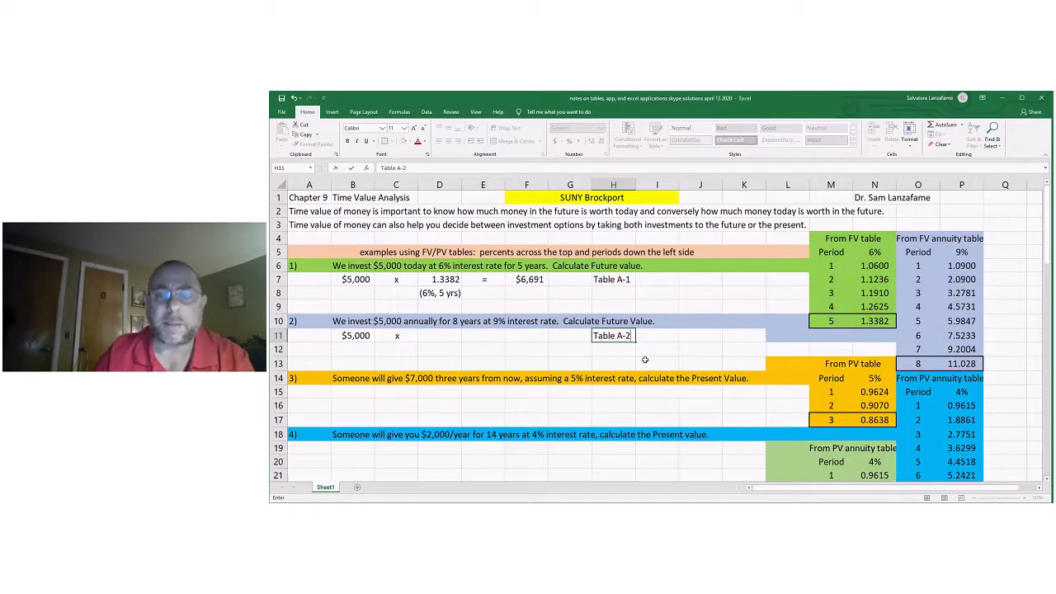
pyautogui.click(661, 353)
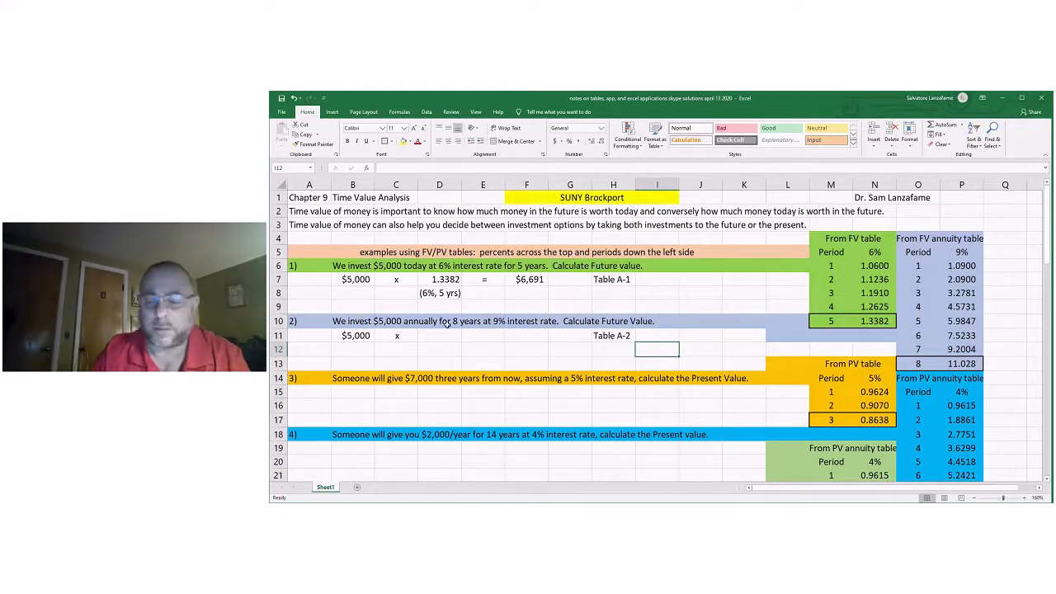
# Link D11 to the 9%, 8-period factor in P13 of the FV annuity table.
pyautogui.click(435, 334)
pyautogui.write('=')
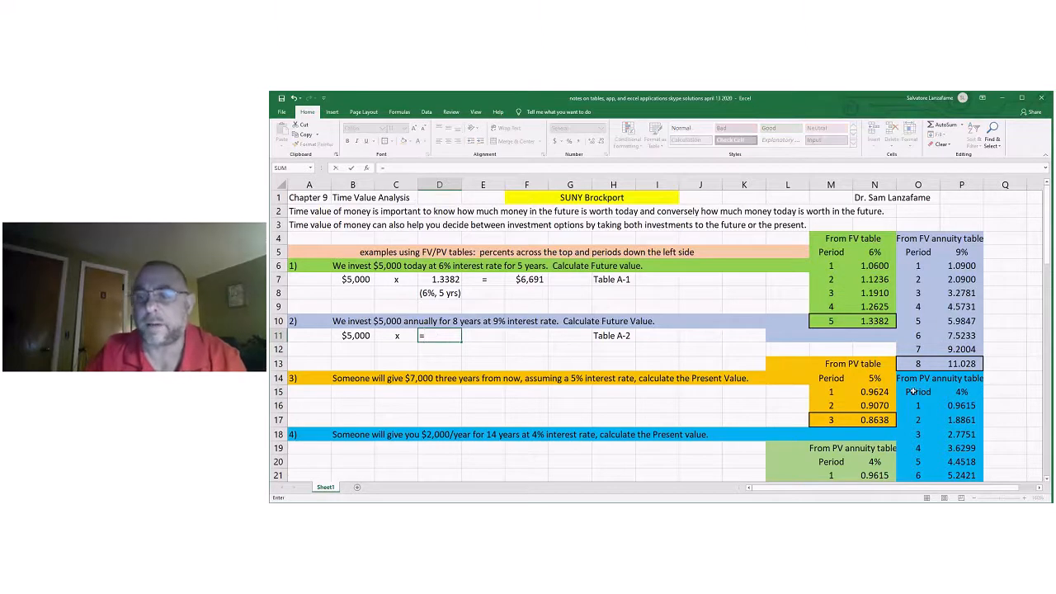
pyautogui.click(956, 366)
pyautogui.press('Return')
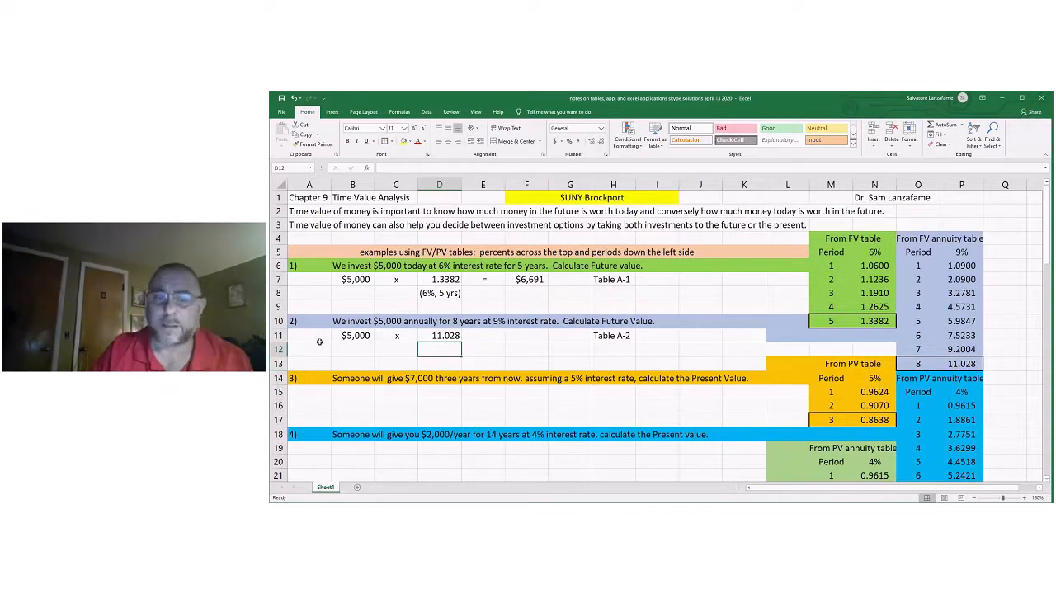
# Put an equals sign in E11 and calculate problem 2's future value in F11 with =B11*D11.
pyautogui.click(482, 334)
pyautogui.write('=')
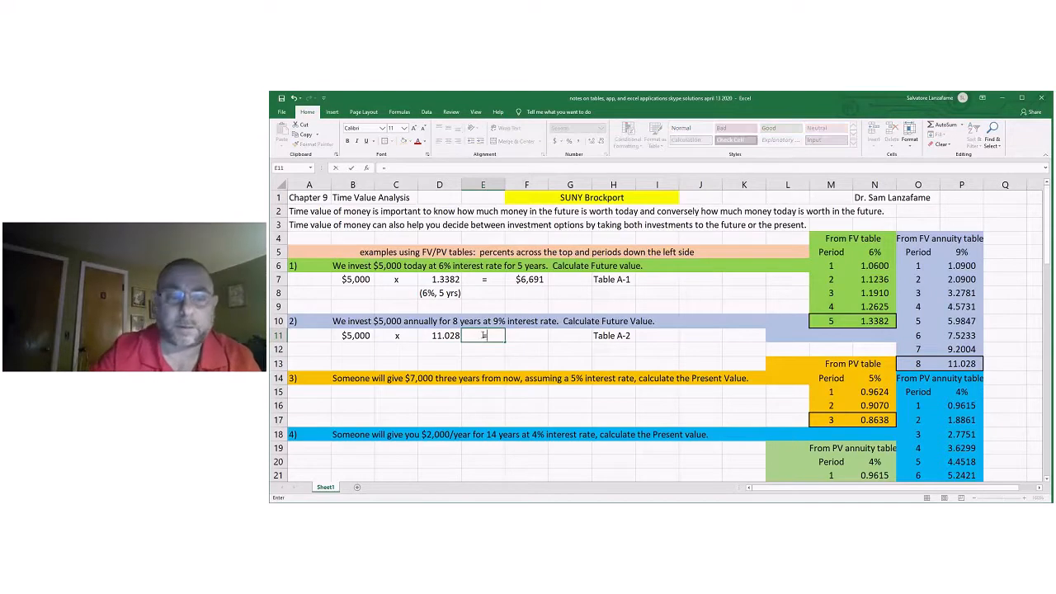
pyautogui.press('Return')
pyautogui.click(533, 335)
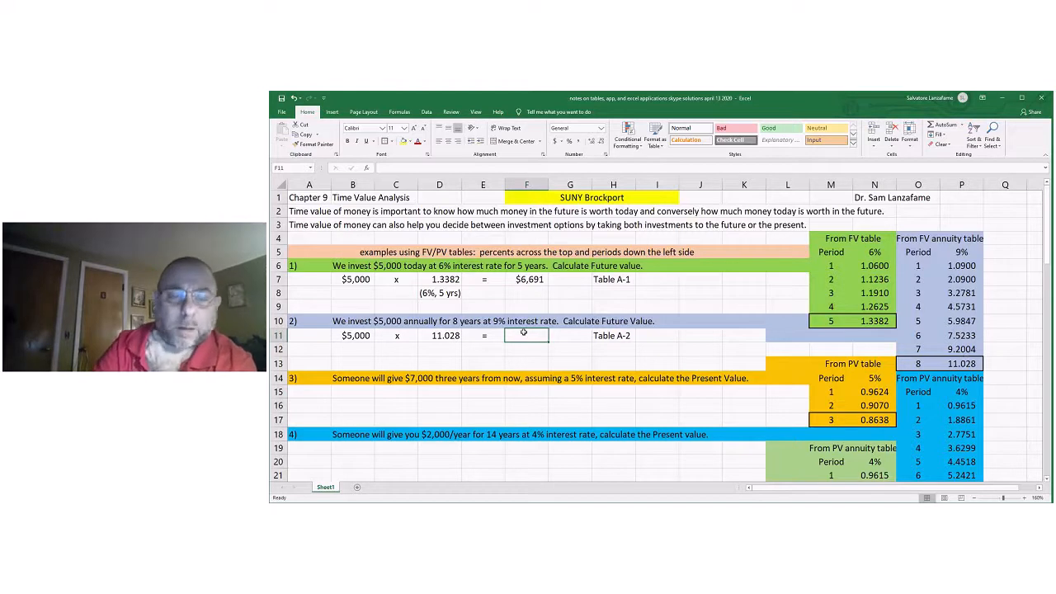
pyautogui.write('=')
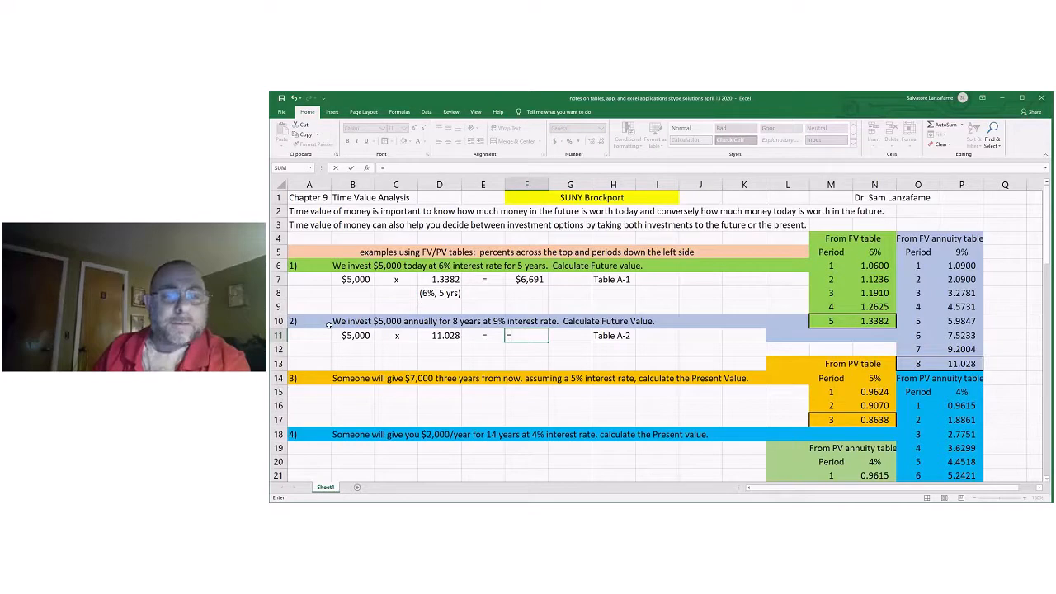
pyautogui.click(350, 335)
pyautogui.write('*')
pyautogui.click(434, 337)
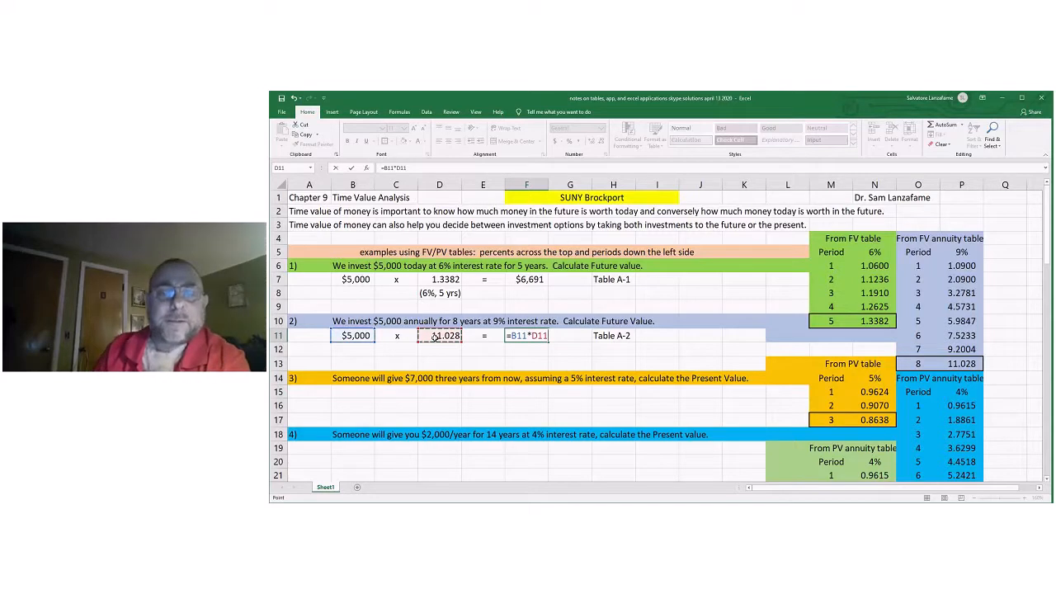
pyautogui.press('Return')
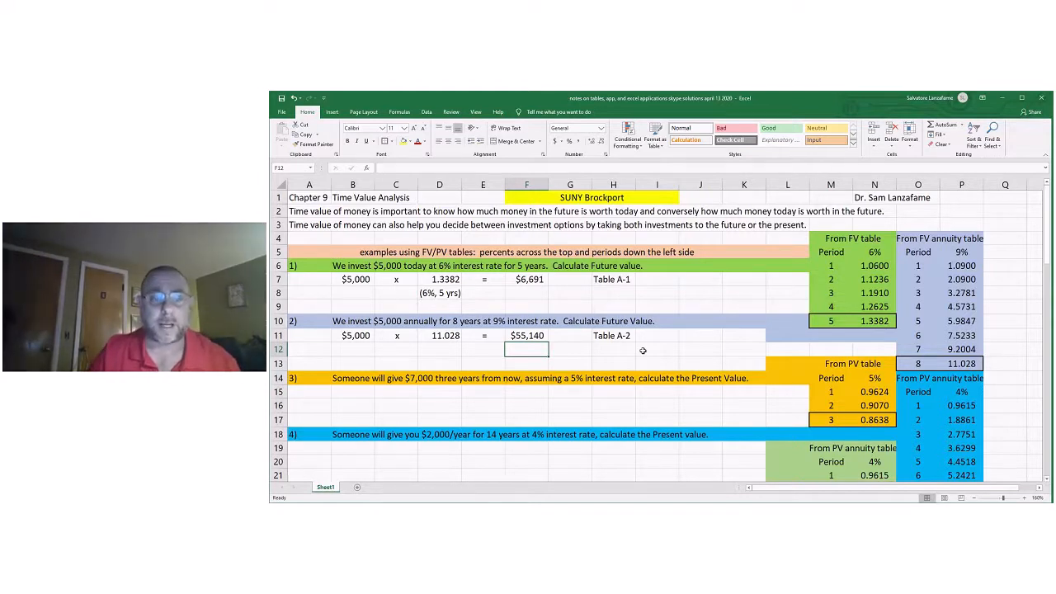
# Add the note "(9%, 8yrs)" in D12 below problem 2's factor.
pyautogui.click(438, 351)
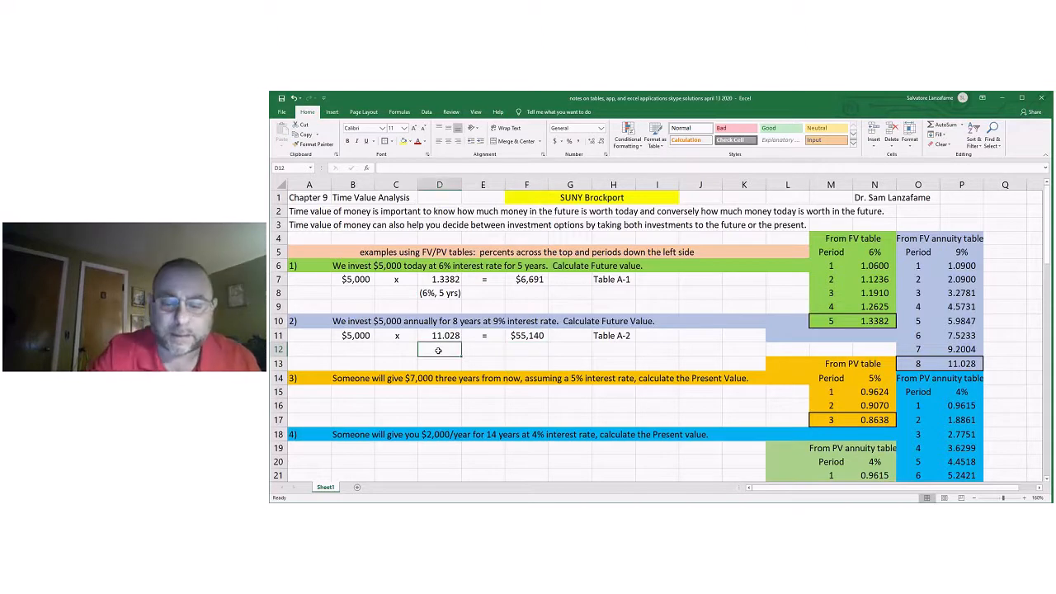
pyautogui.write('(9')
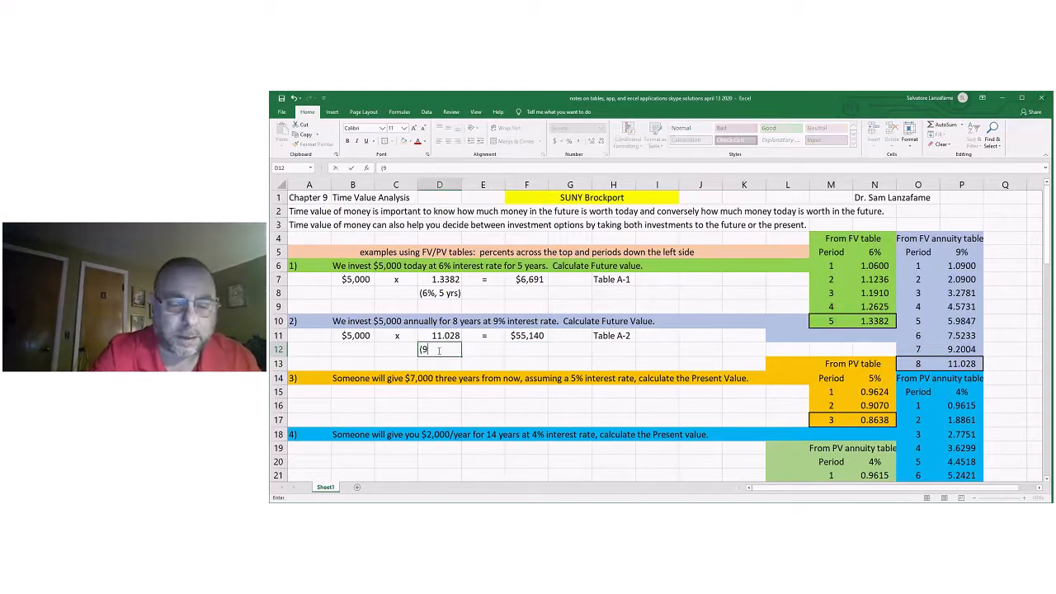
pyautogui.write('%')
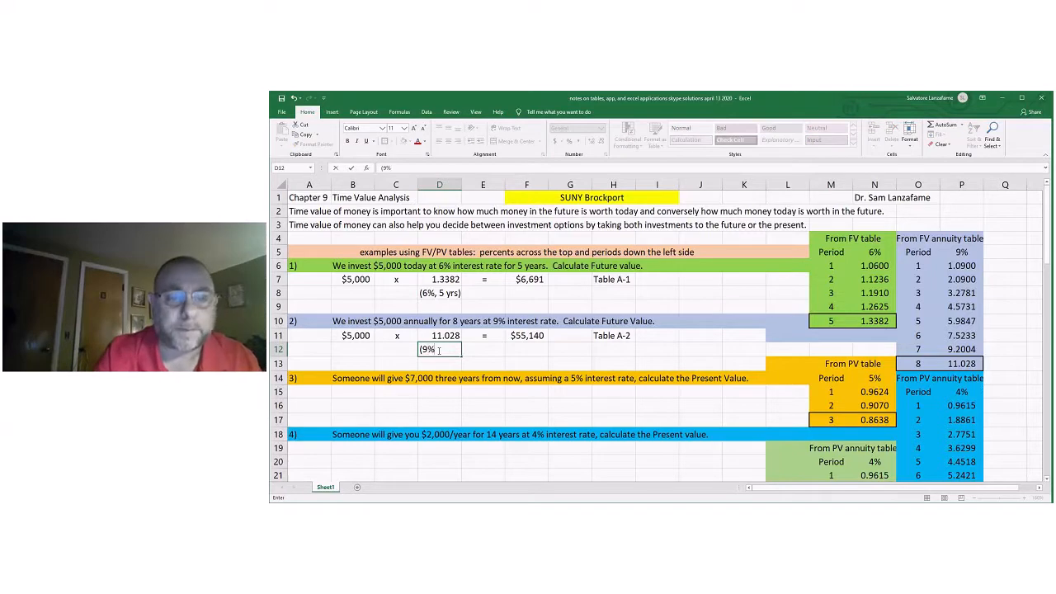
pyautogui.write(',')
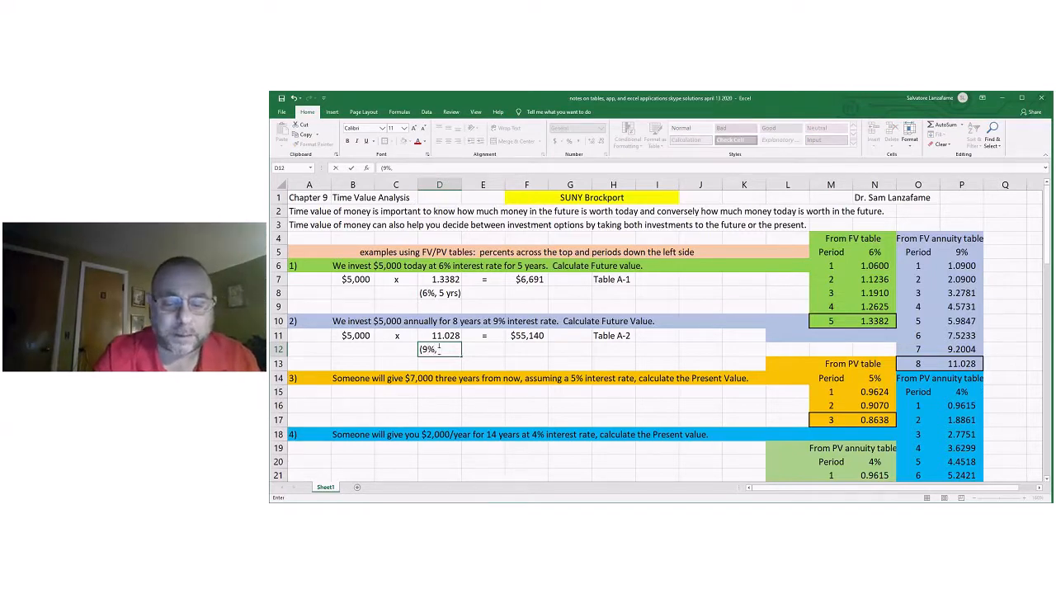
pyautogui.write(' 8yrs)')
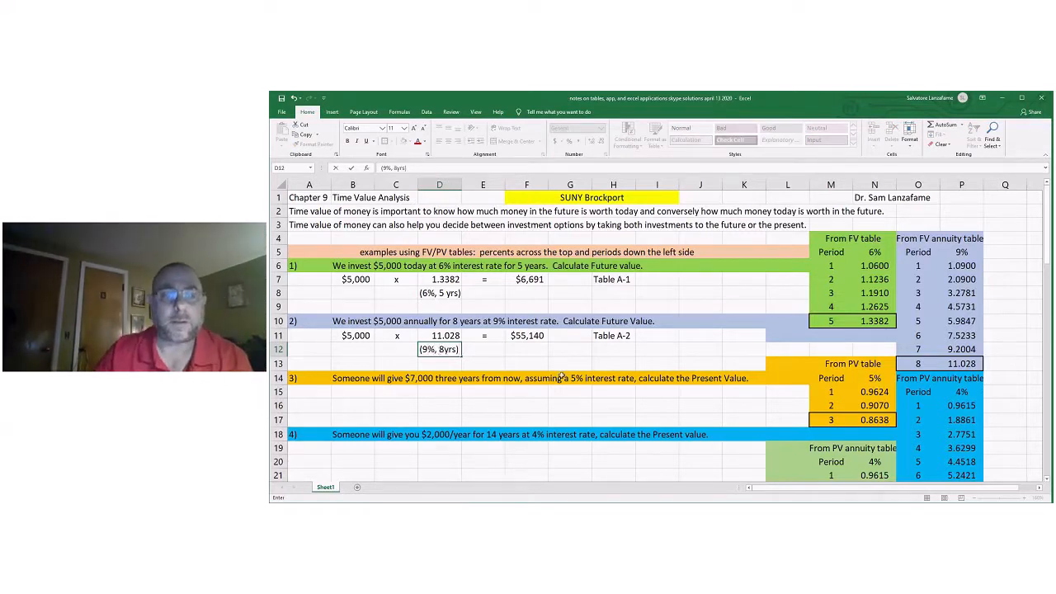
pyautogui.click(562, 377)
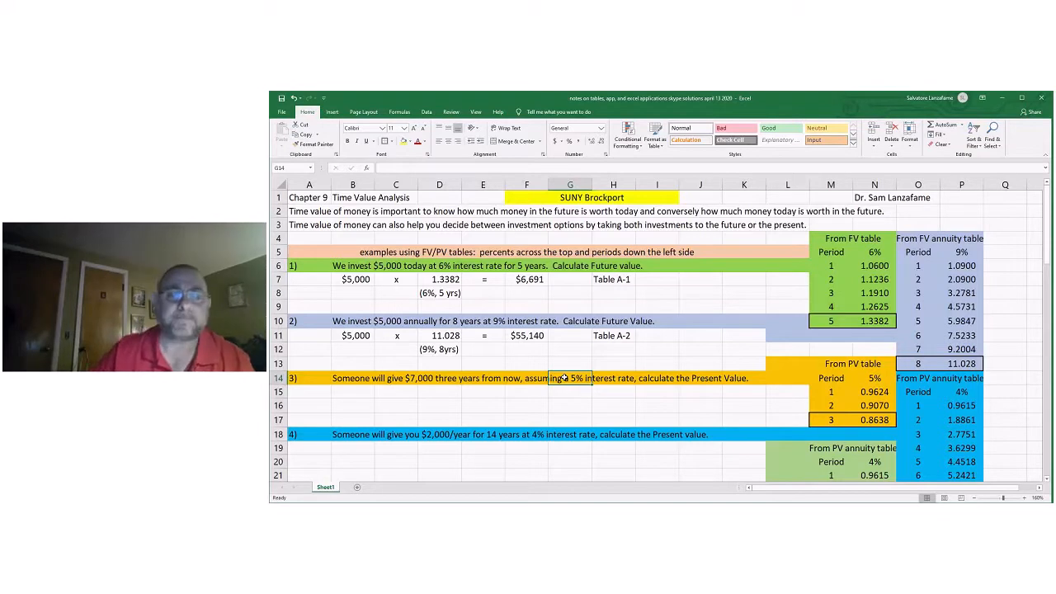
# Label the source of problem 3's factor as "Table A-3" in H15.
pyautogui.scroll(-1, 694, 376)
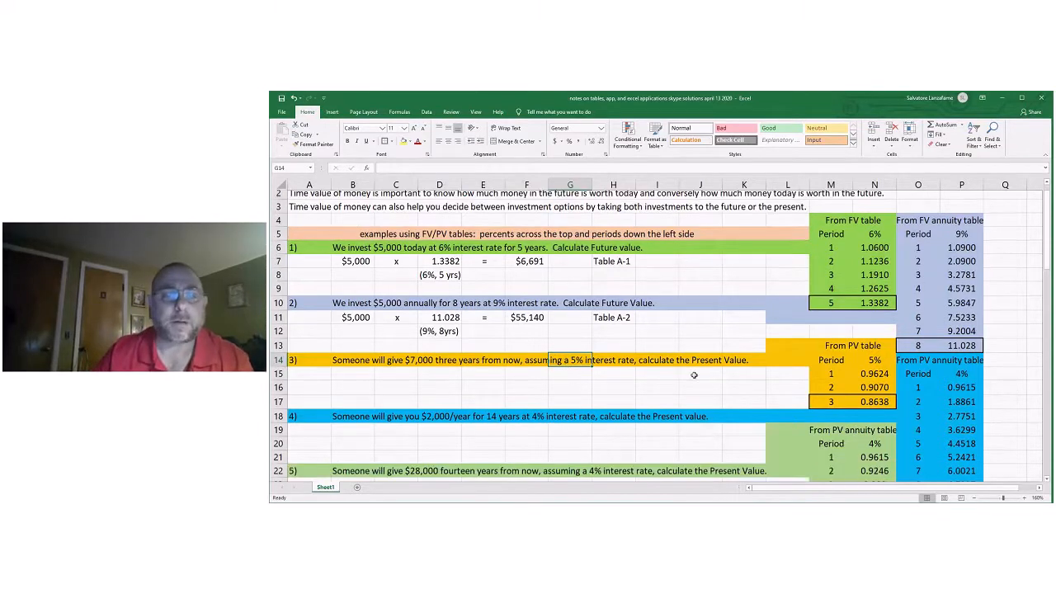
pyautogui.scroll(-1, 694, 376)
pyautogui.click(494, 377)
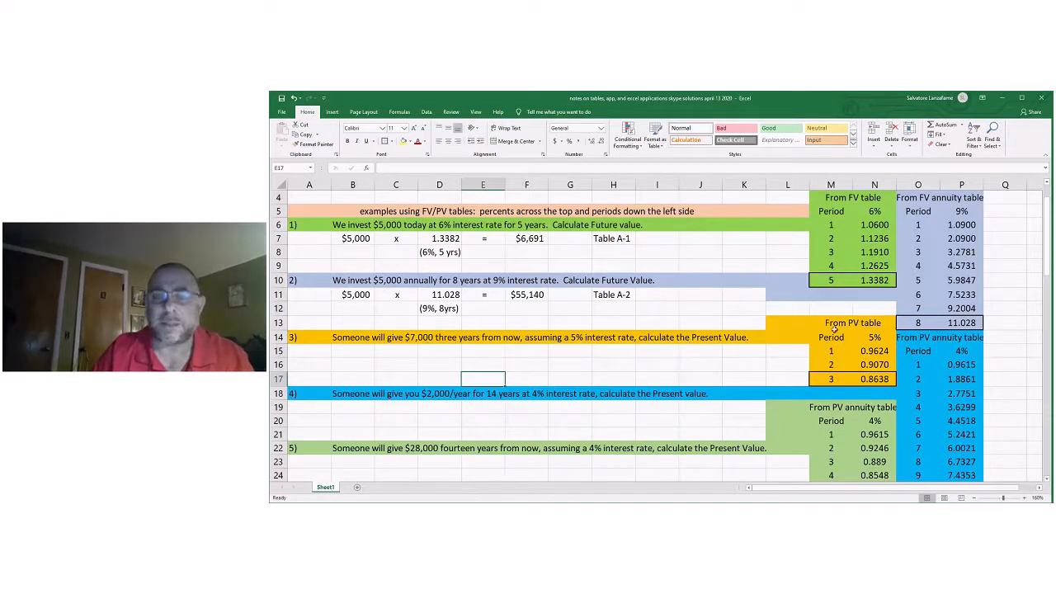
pyautogui.click(617, 353)
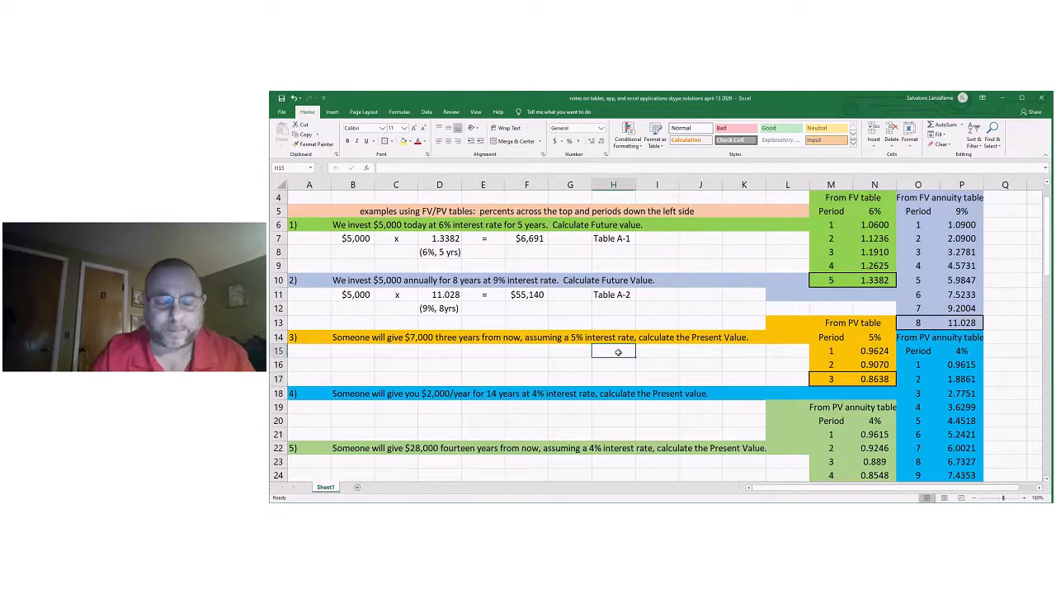
pyautogui.write('Tabl')
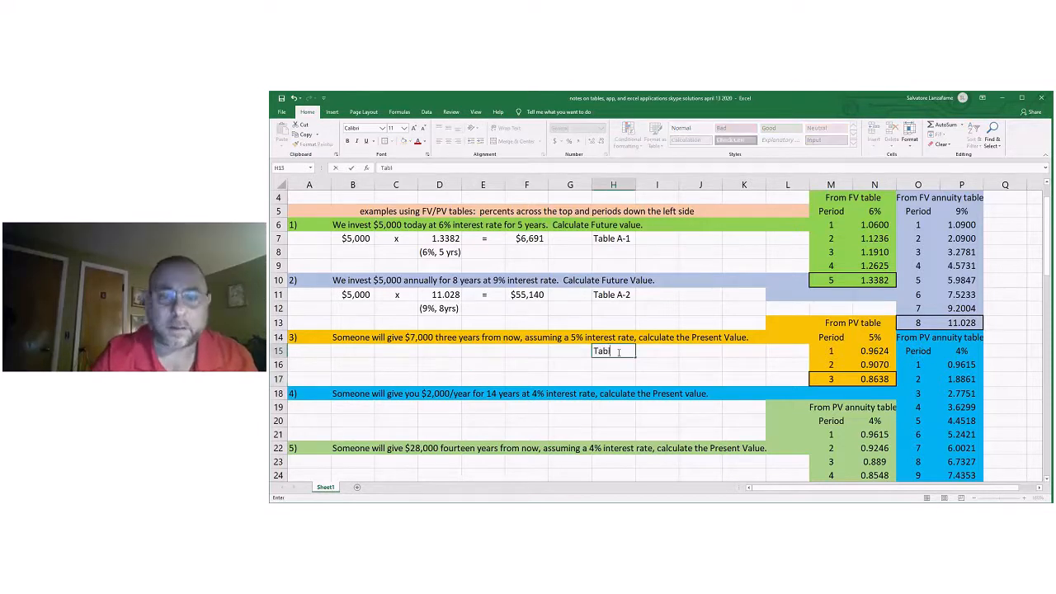
pyautogui.write('e A-')
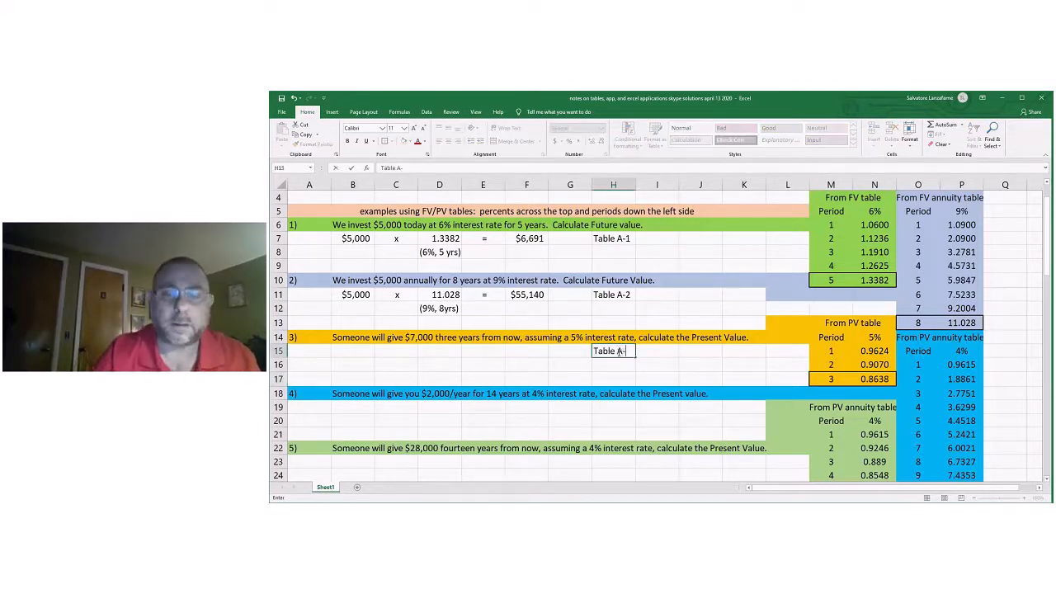
pyautogui.write('3')
pyautogui.click(527, 376)
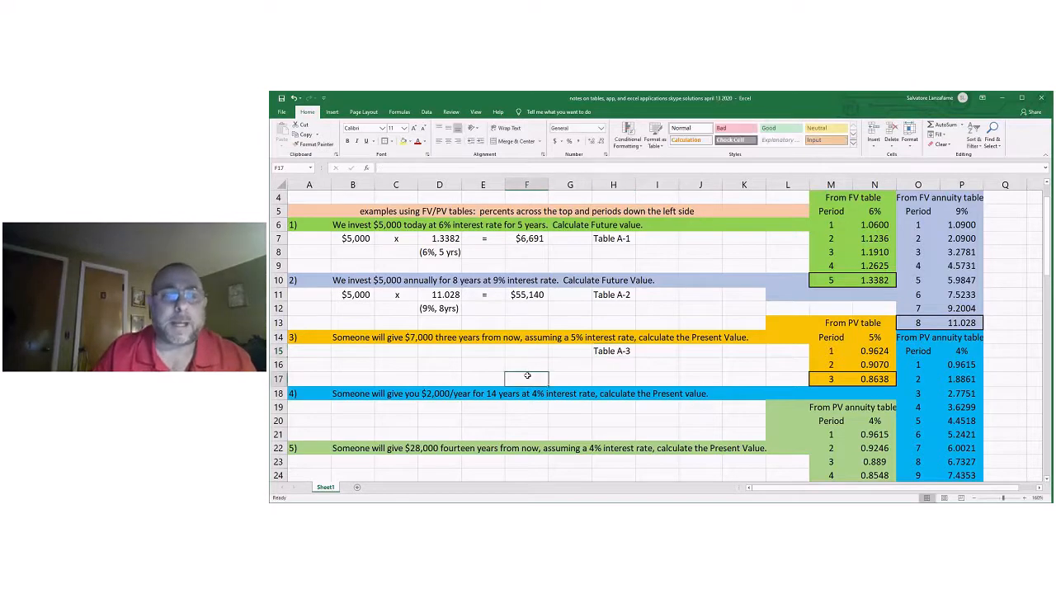
# Enter $7,000 in B15 for problem 3 and copy the multiplication sign from C11 to C15.
pyautogui.click(350, 351)
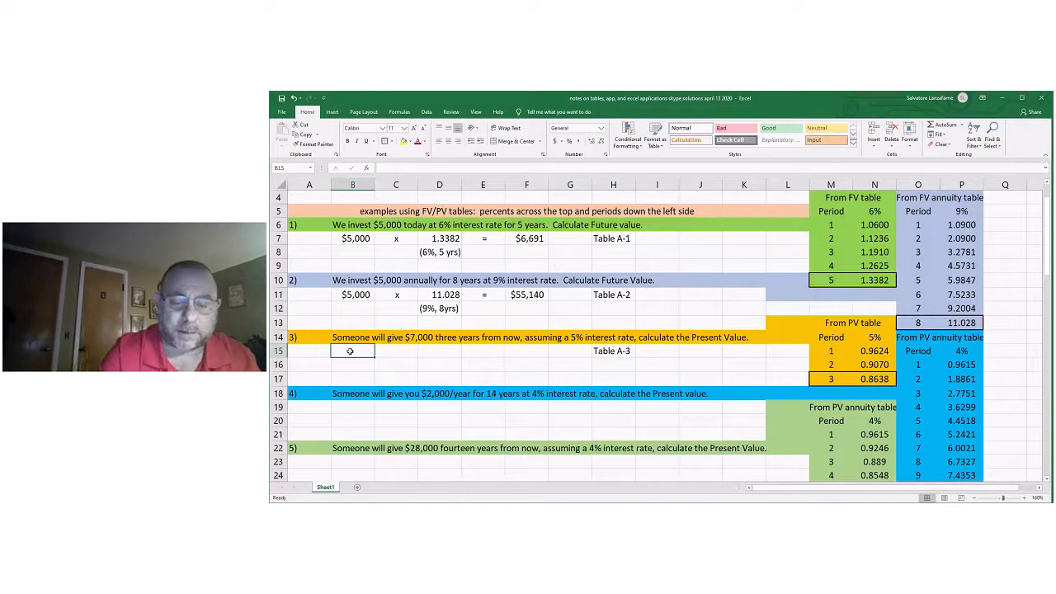
pyautogui.write('$7,000')
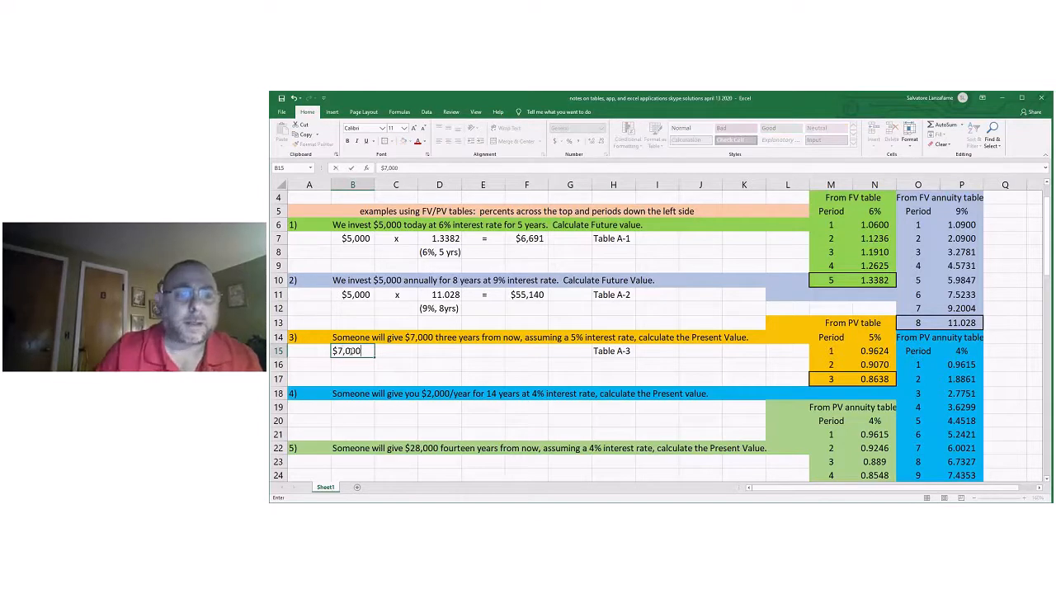
pyautogui.click(400, 295)
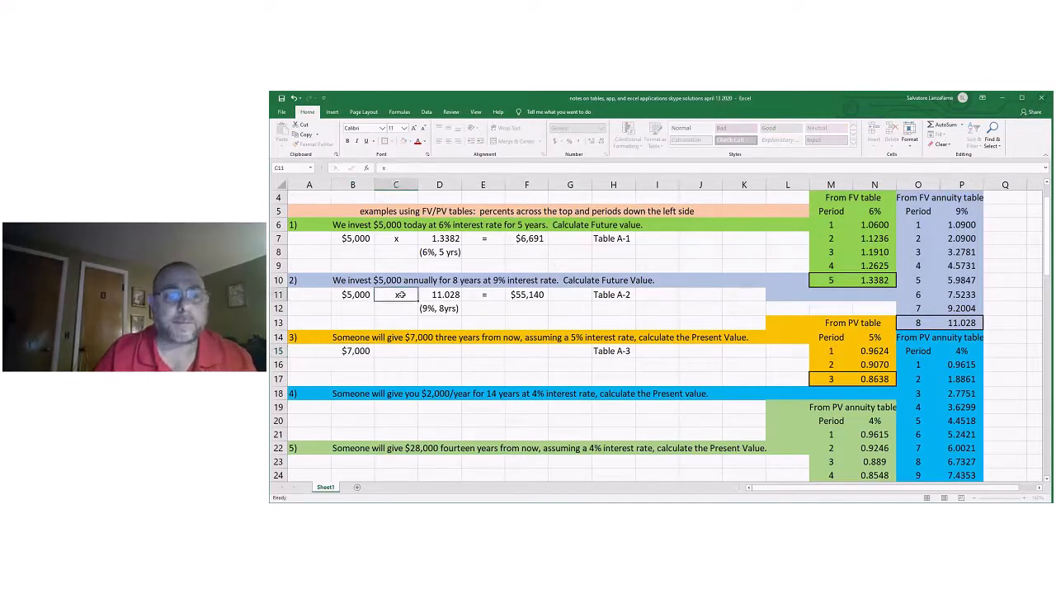
pyautogui.hotkey('ctrl', 'c')
pyautogui.rightClick(391, 351)
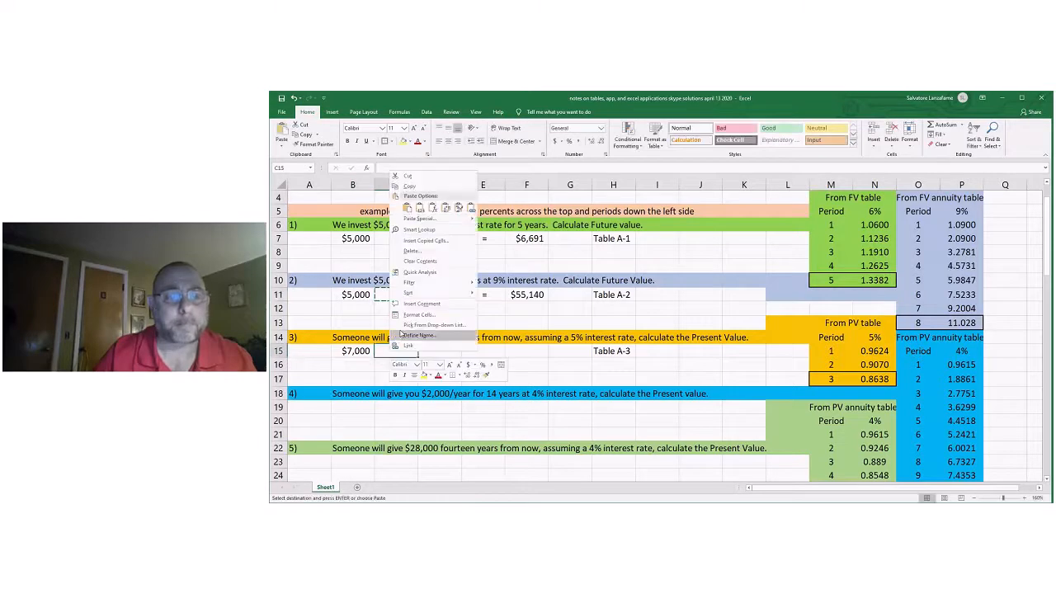
pyautogui.click(407, 210)
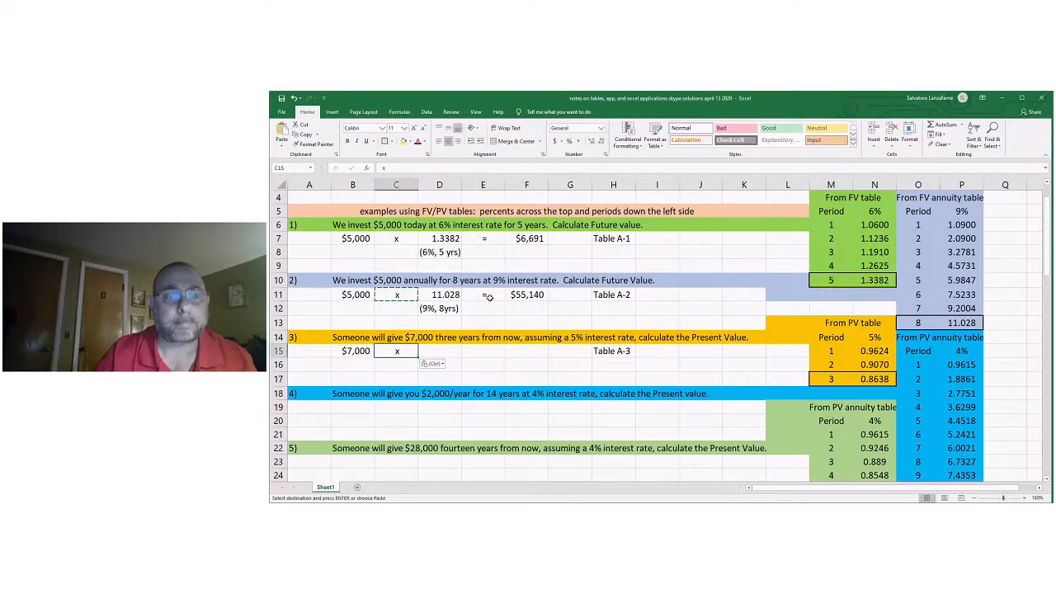
# Copy the equals sign from E11 to E15 for problem 3 and to E19 for problem 4.
pyautogui.rightClick(492, 295)
pyautogui.click(510, 315)
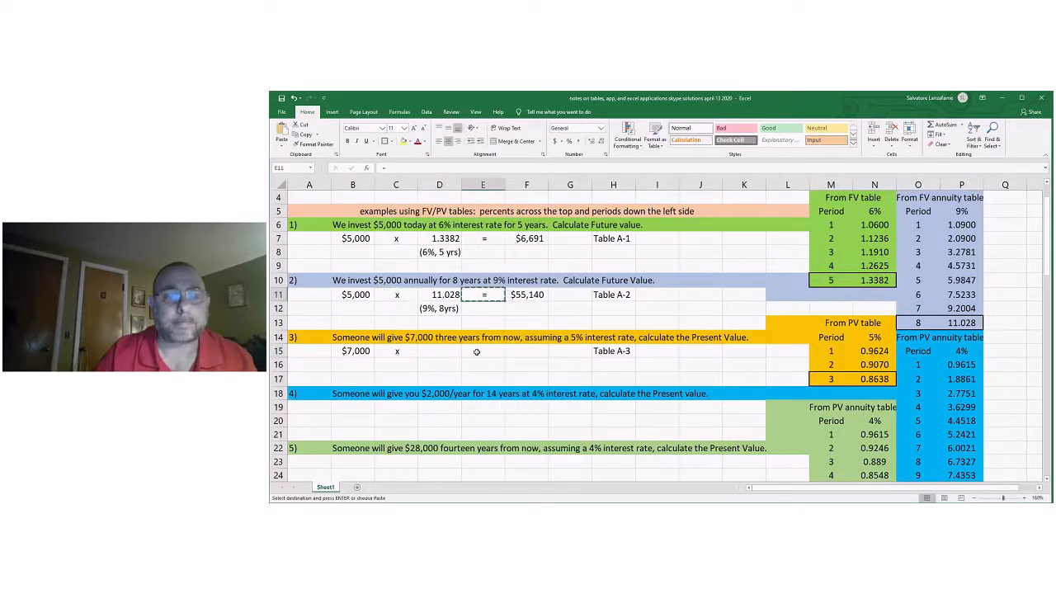
pyautogui.rightClick(480, 352)
pyautogui.click(496, 210)
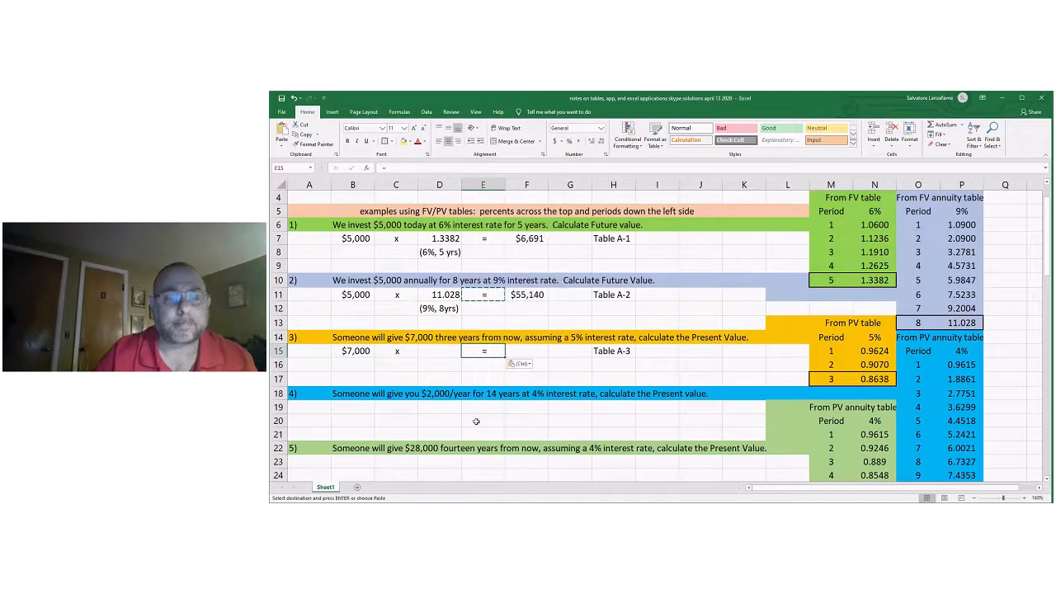
pyautogui.rightClick(478, 408)
pyautogui.click(495, 210)
# Copy the multiplication sign from C15 to C19 for problem 4.
pyautogui.rightClick(388, 353)
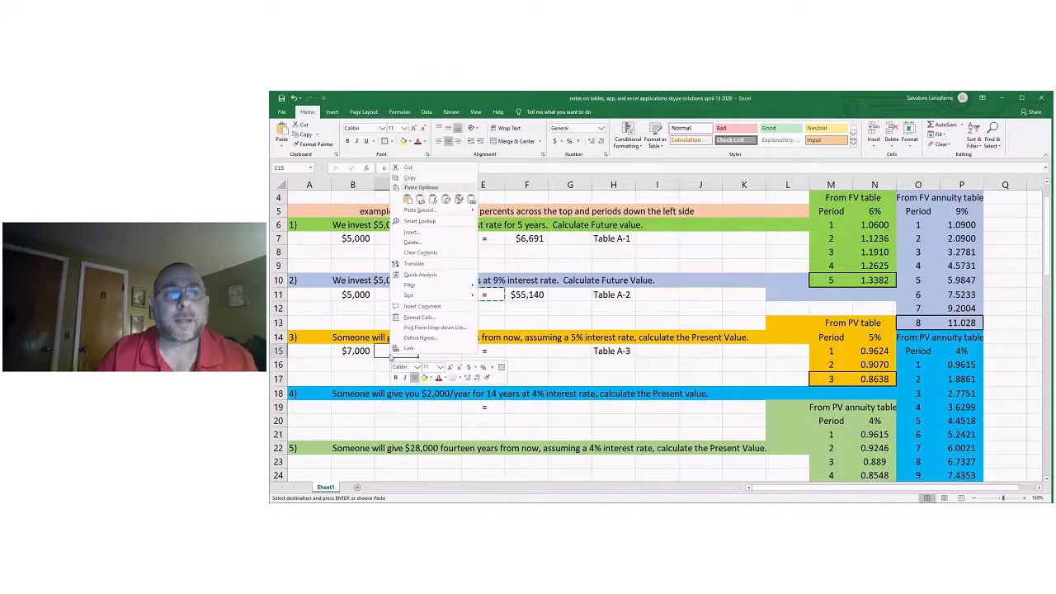
pyautogui.click(416, 178)
pyautogui.rightClick(393, 408)
pyautogui.click(410, 265)
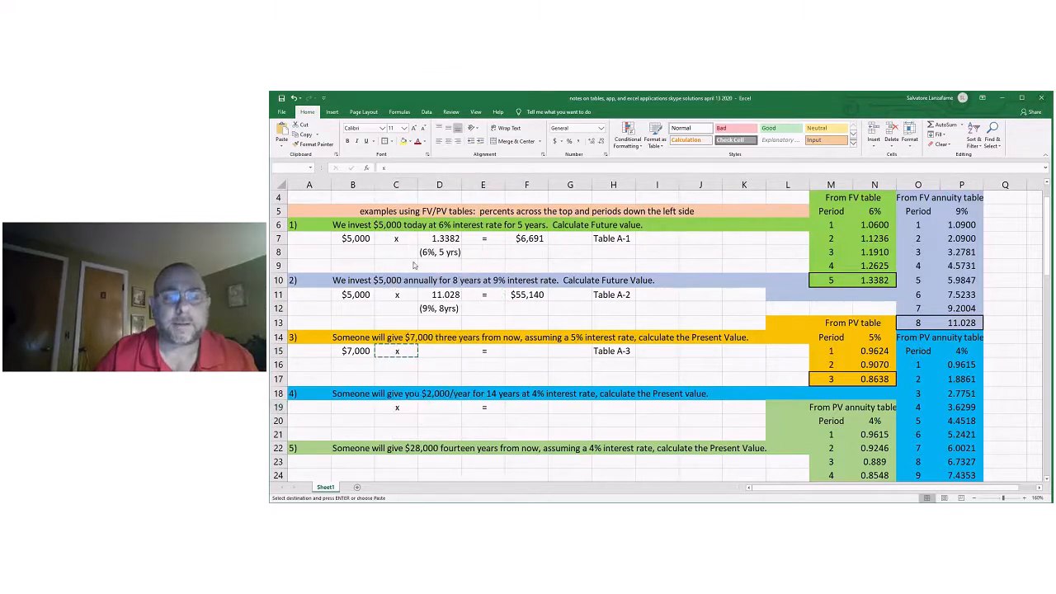
pyautogui.doubleClick(537, 424)
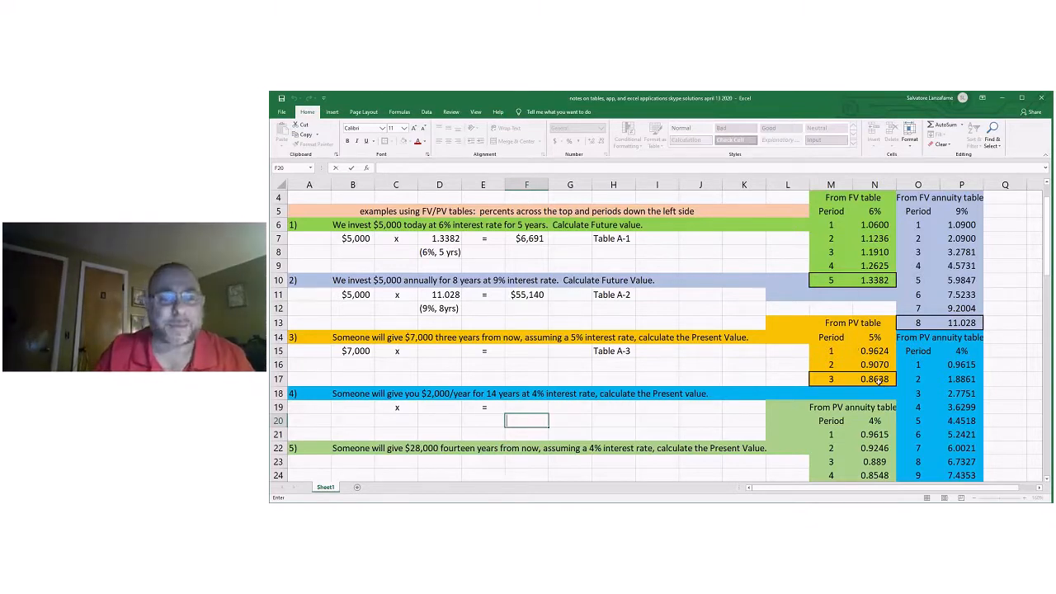
# Link problem 3's factor in D15 to the 5%, 3-period value in N17 of the PV table.
pyautogui.click(449, 350)
pyautogui.write('=')
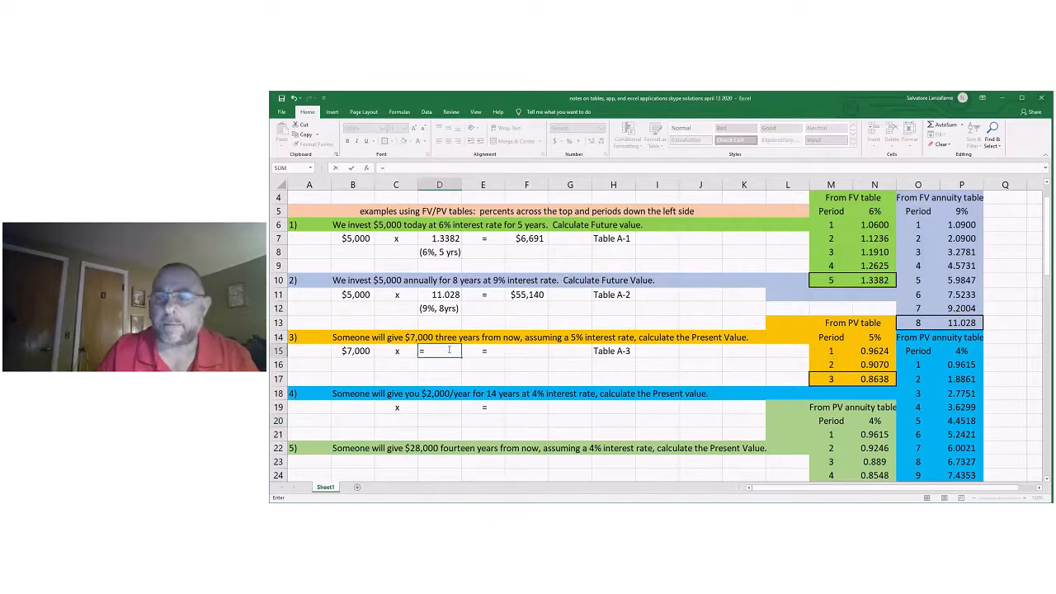
pyautogui.click(877, 380)
pyautogui.press('Return')
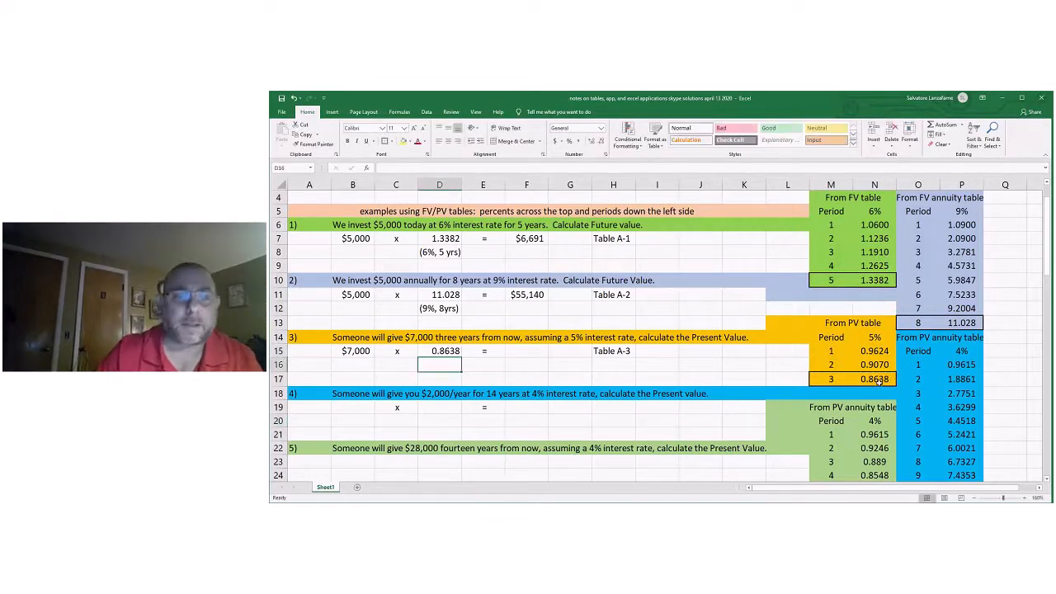
# Calculate problem 3's present value in F15 with =B15*D15 and widen column F slightly to fit the amount.
pyautogui.click(529, 353)
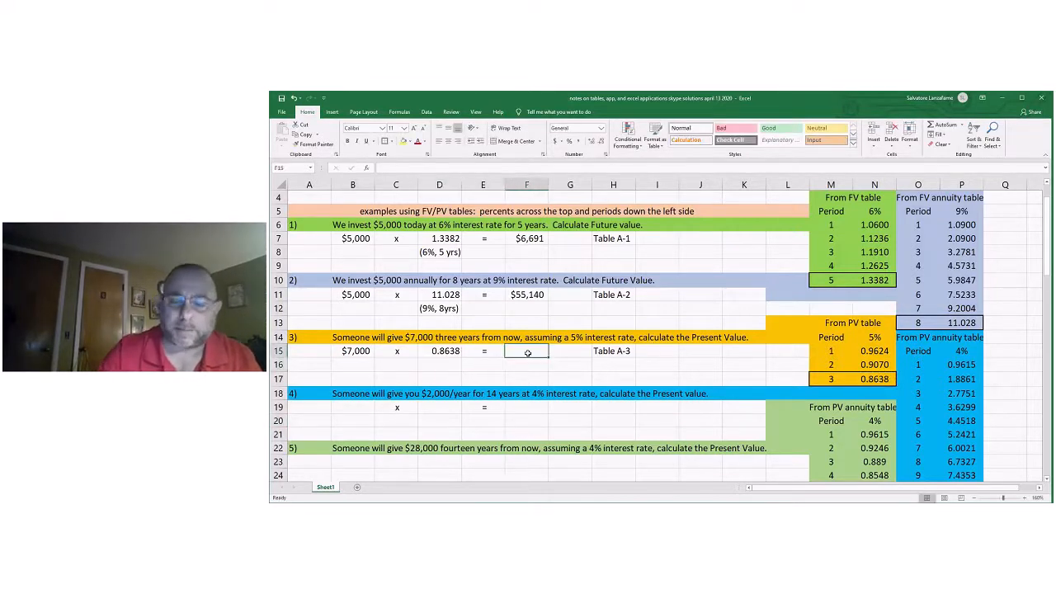
pyautogui.write('=')
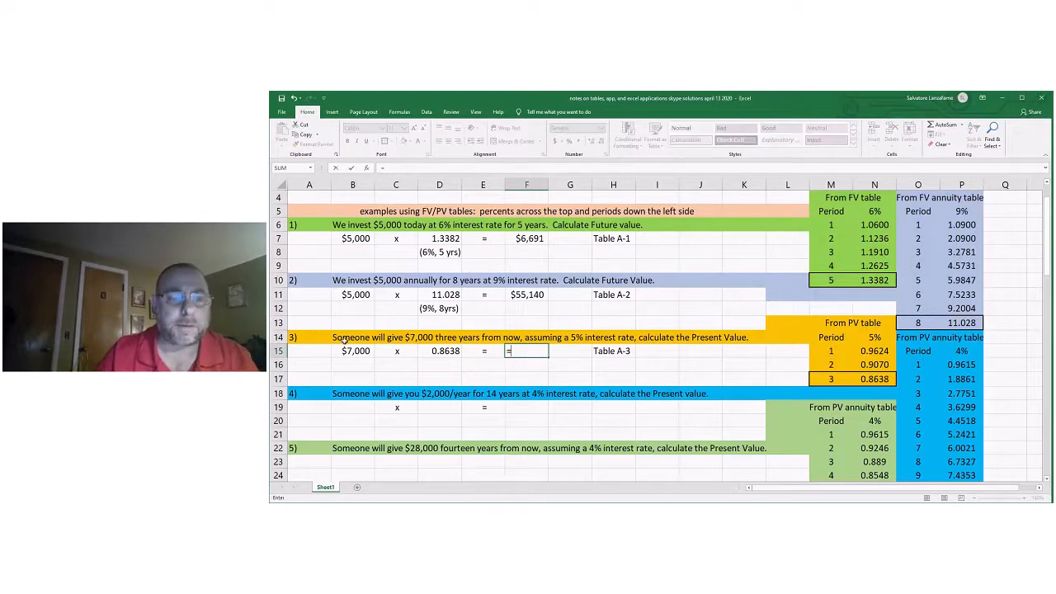
pyautogui.click(351, 350)
pyautogui.write('*')
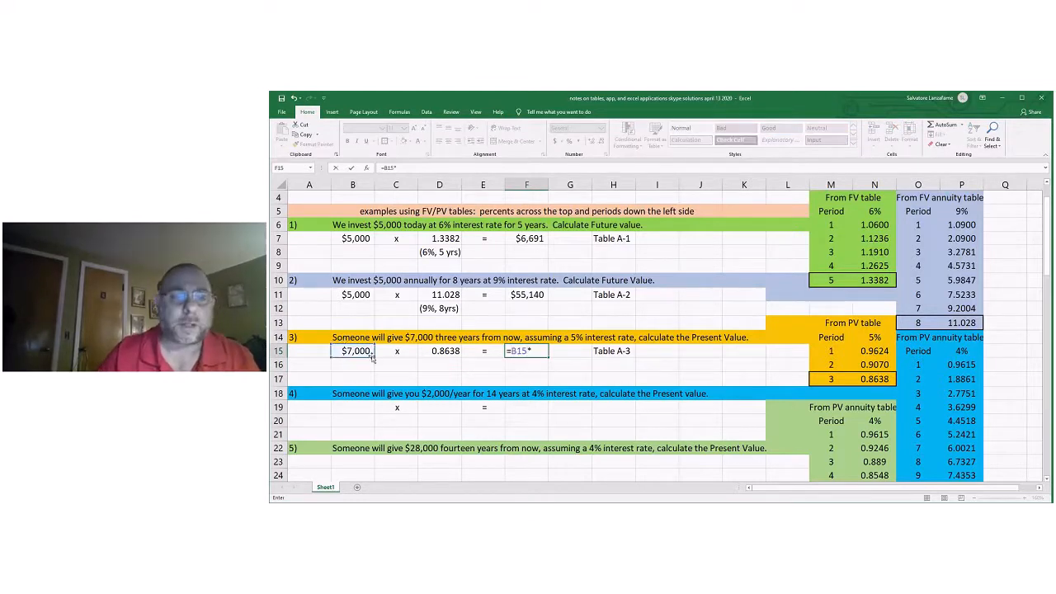
pyautogui.click(444, 351)
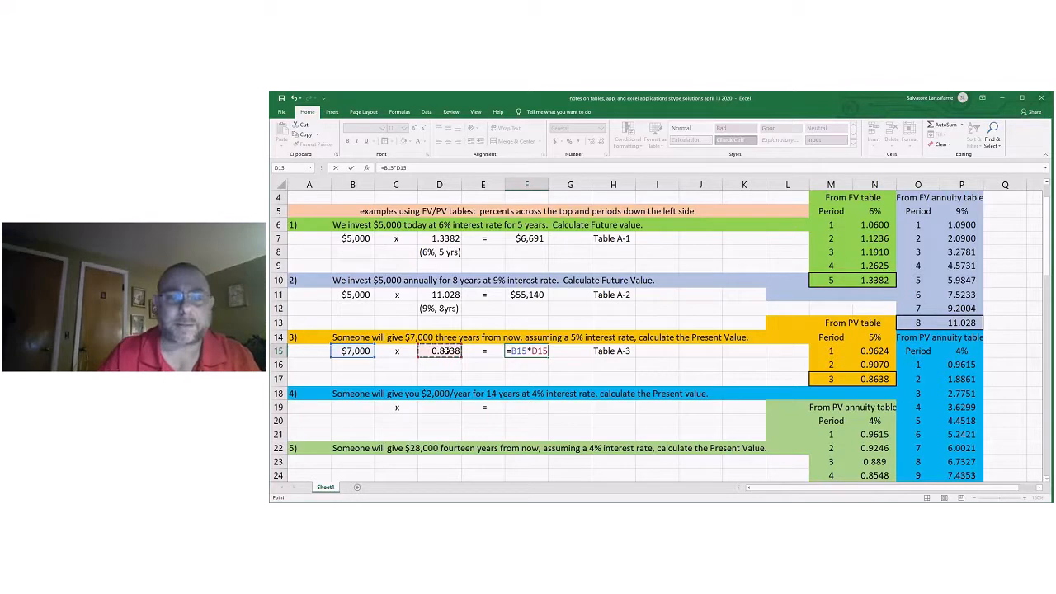
pyautogui.press('Return')
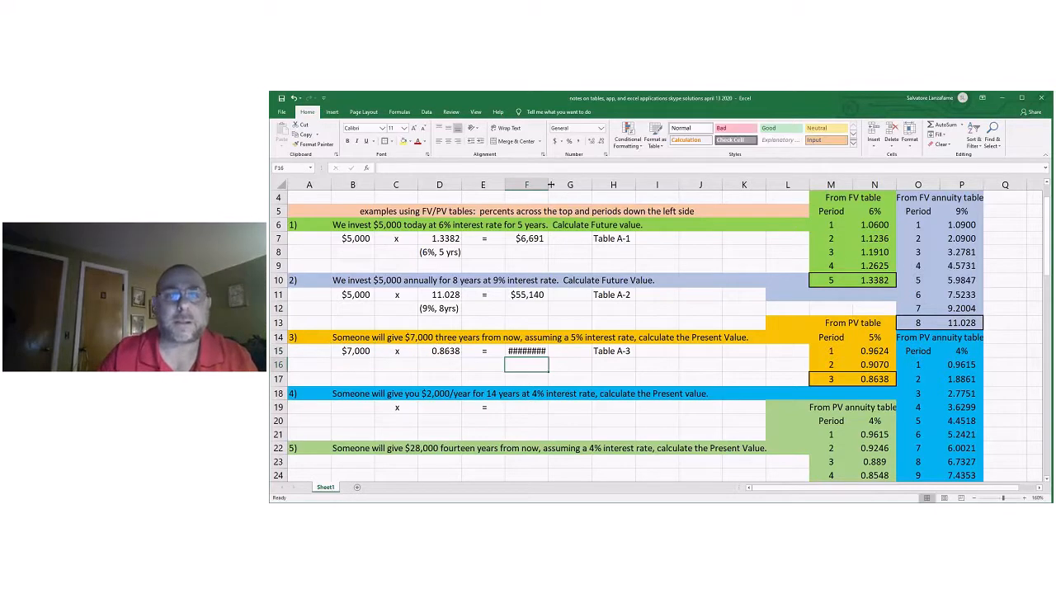
pyautogui.moveTo(550, 185); pyautogui.dragTo(556, 185)
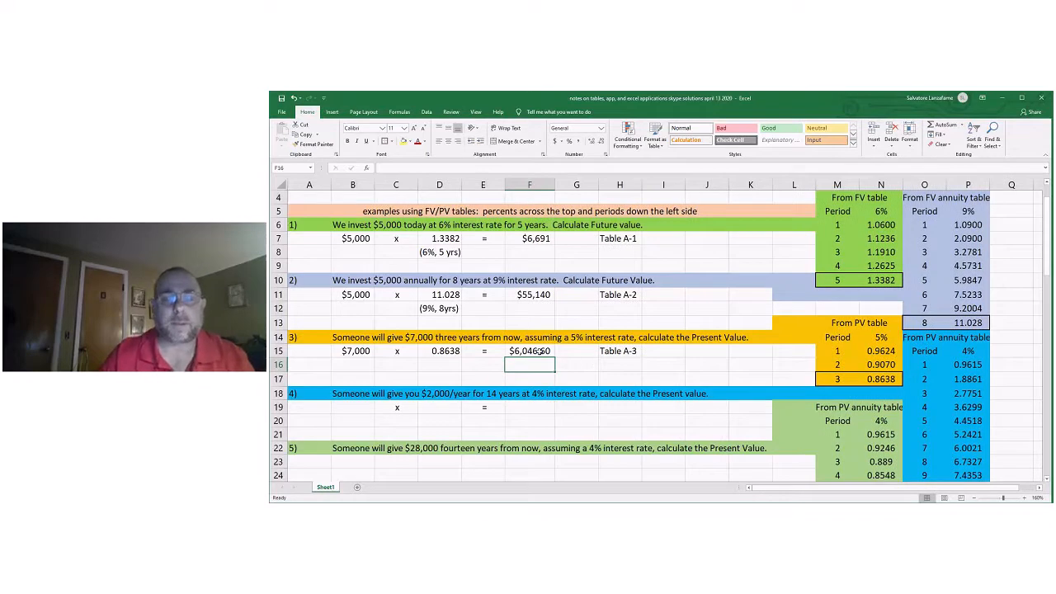
pyautogui.click(568, 364)
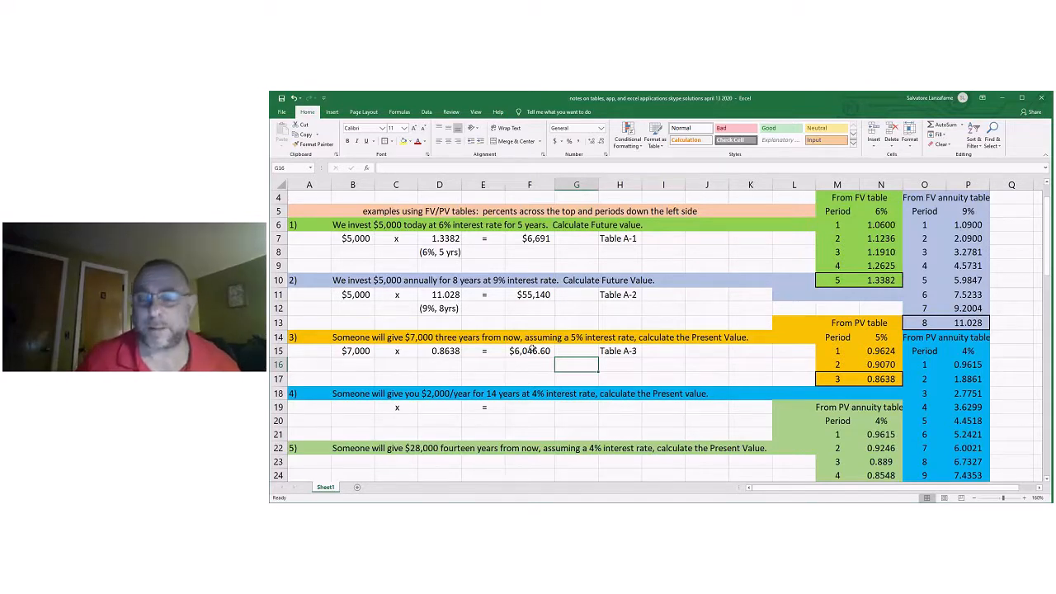
pyautogui.click(532, 351)
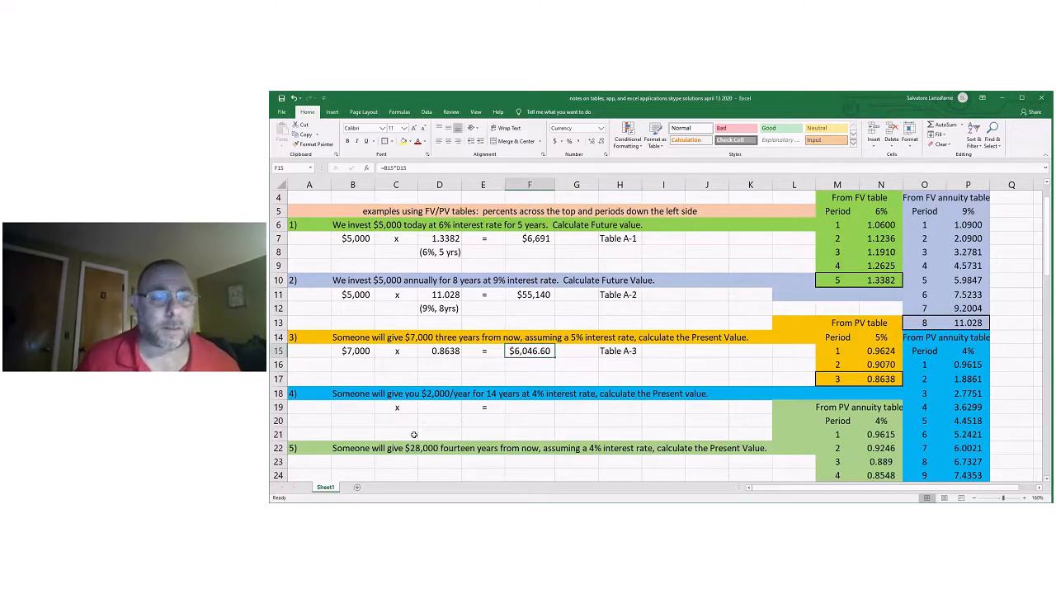
# Copy problem 4's multiplication and equals signs from C19:E19 to row 23 for problem 5, starting at C23.
pyautogui.moveTo(408, 408); pyautogui.dragTo(481, 413)
pyautogui.hotkey('ctrl', 'c')
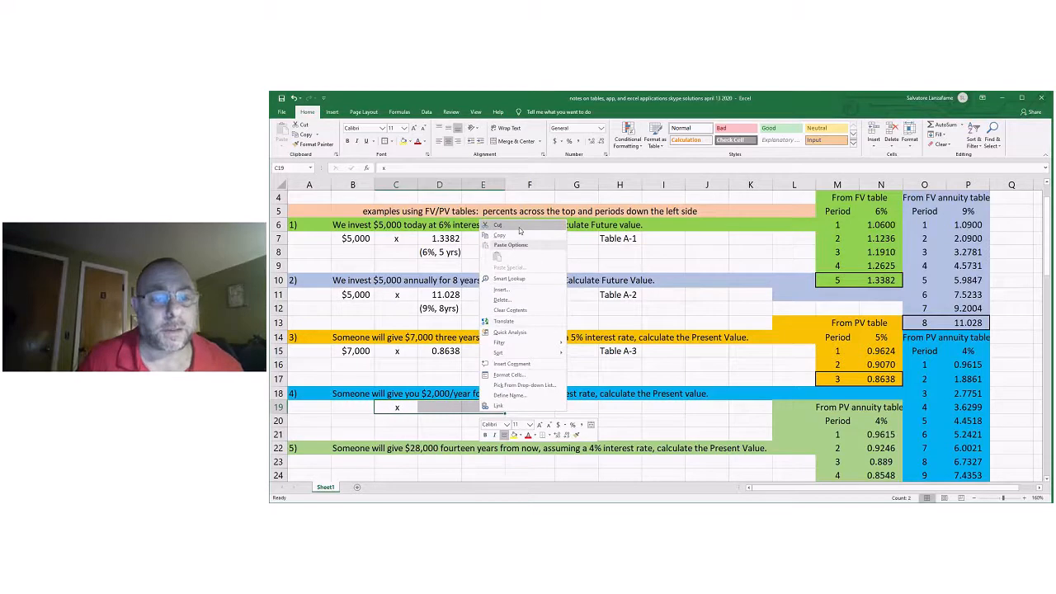
pyautogui.click(518, 226)
pyautogui.click(392, 460)
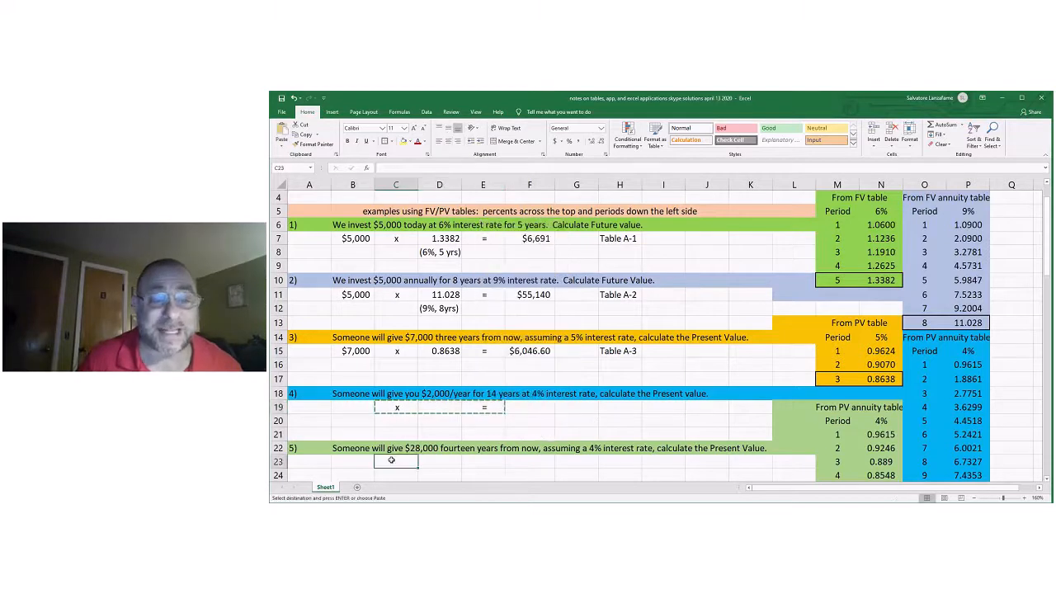
pyautogui.rightClick(392, 461)
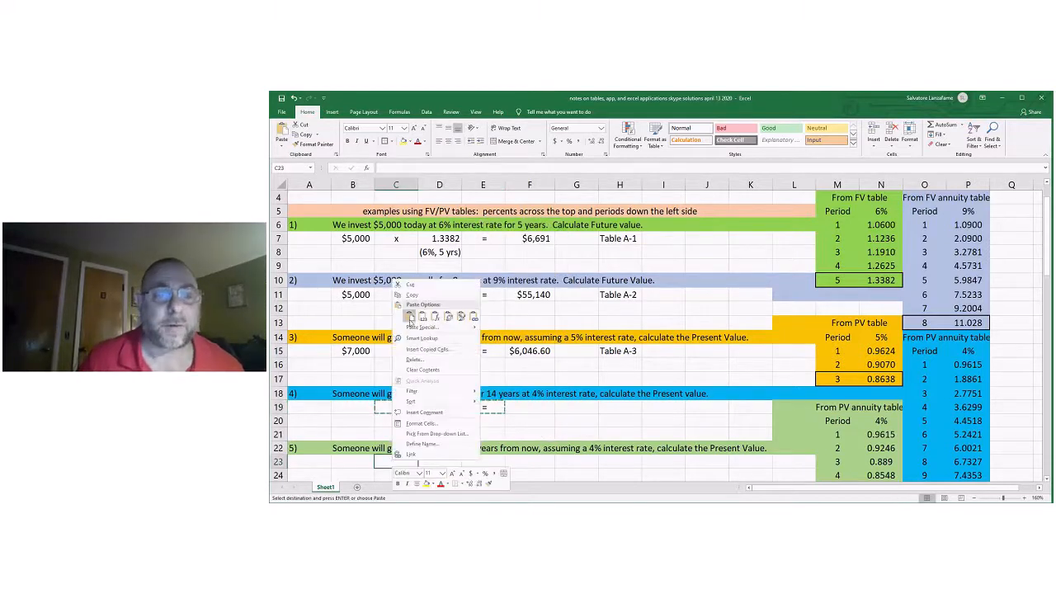
pyautogui.click(409, 319)
pyautogui.click(584, 420)
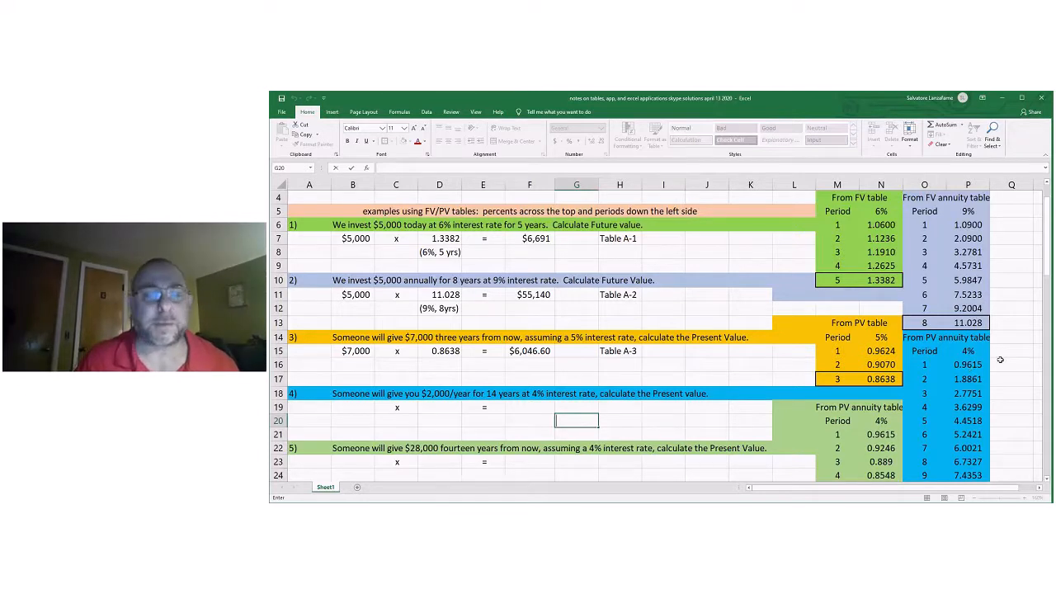
# Label the source of problem 4's factor as "Table A-4" in H19.
pyautogui.scroll(-2, 1000, 360)
pyautogui.click(615, 324)
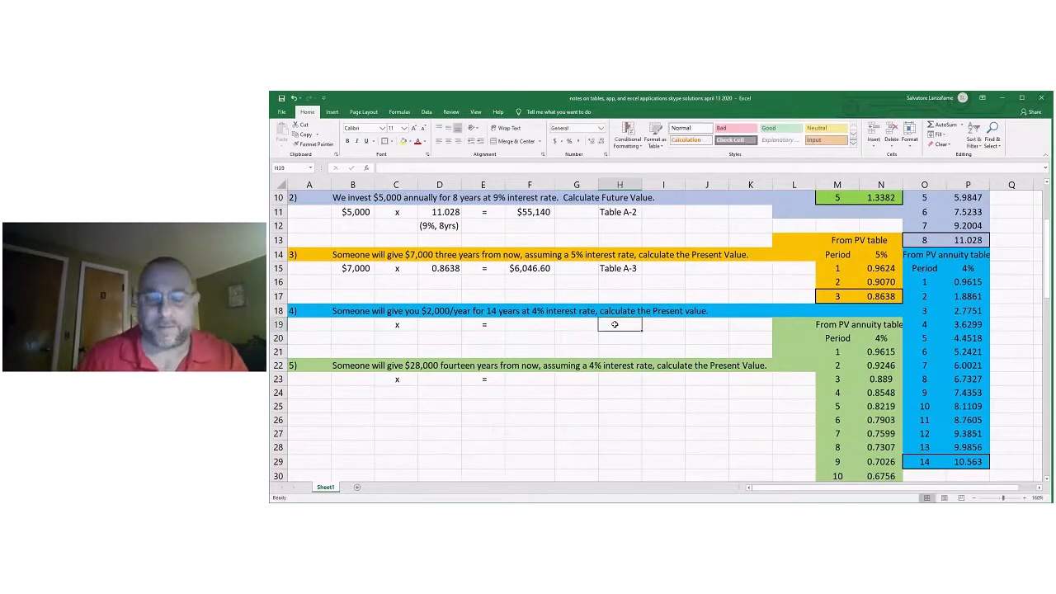
pyautogui.write('Table')
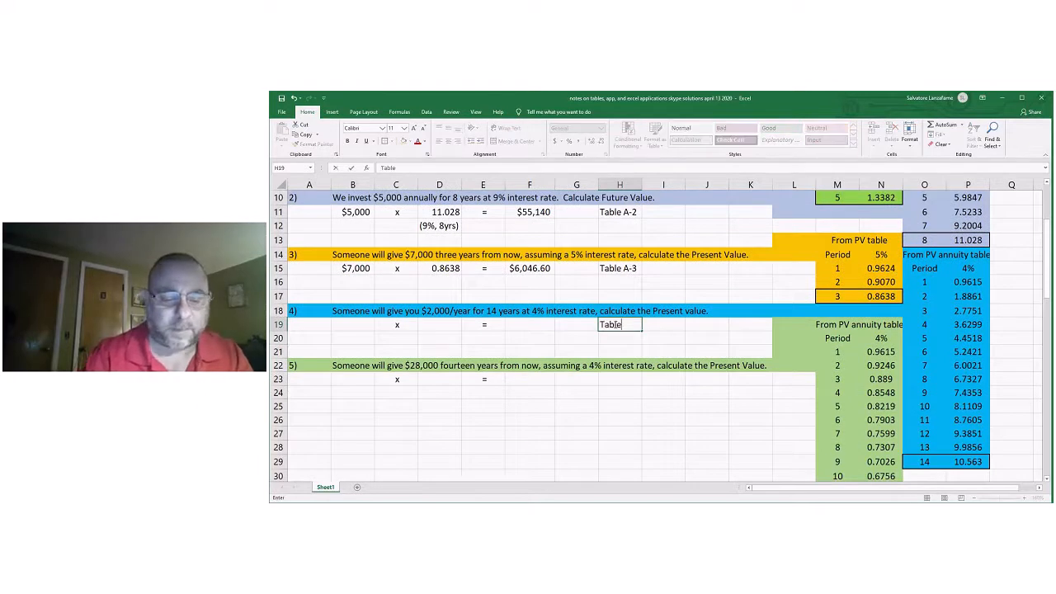
pyautogui.write(' A-4')
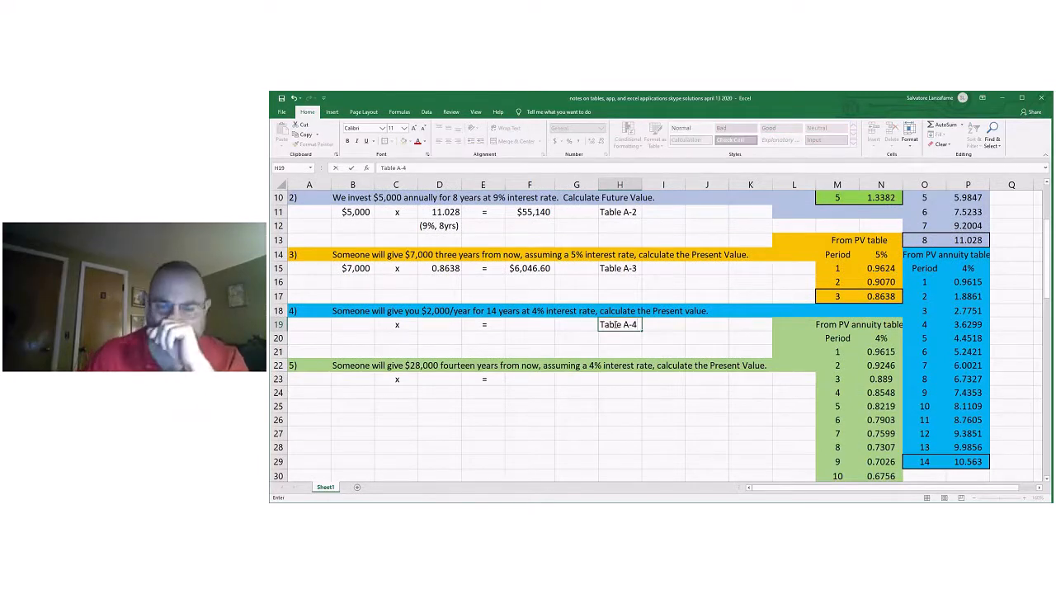
pyautogui.click(640, 416)
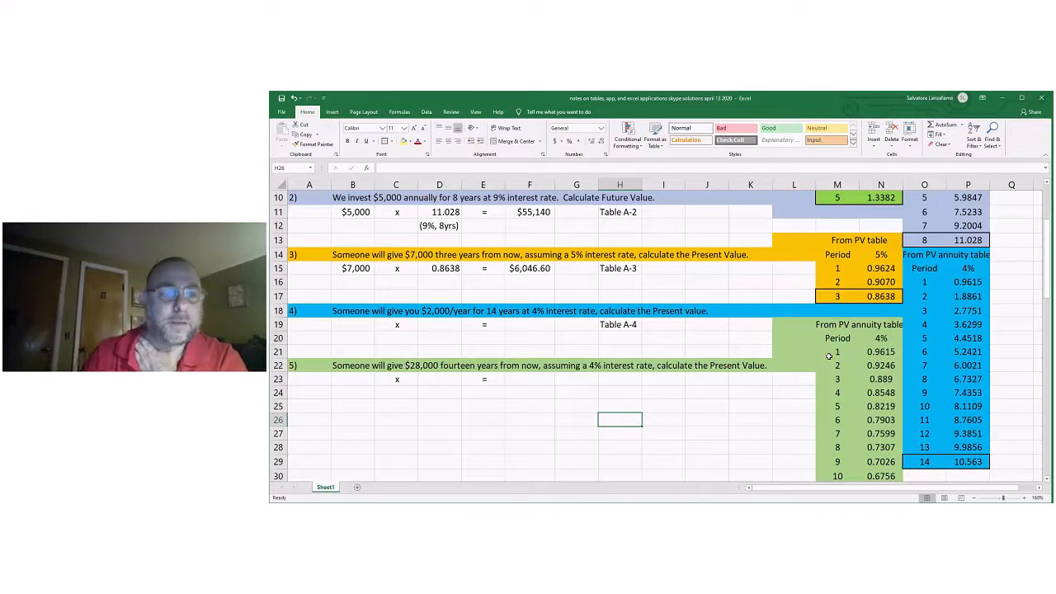
# Enter $2,000 in B19 and link problem 4's factor in D19 to the 4%, 14-period annuity value in P29.
pyautogui.click(353, 327)
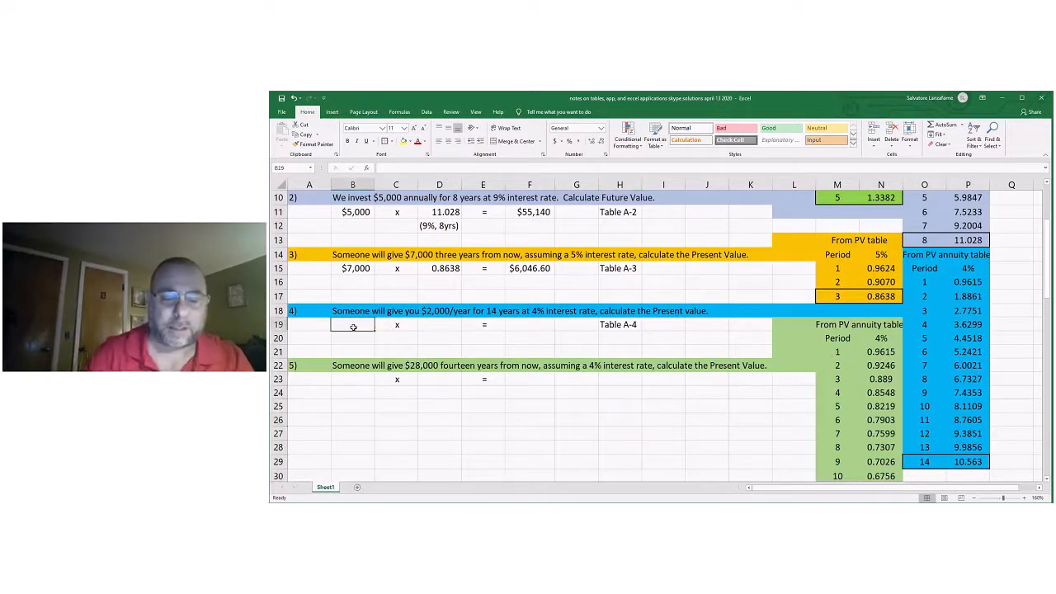
pyautogui.write('$2,000')
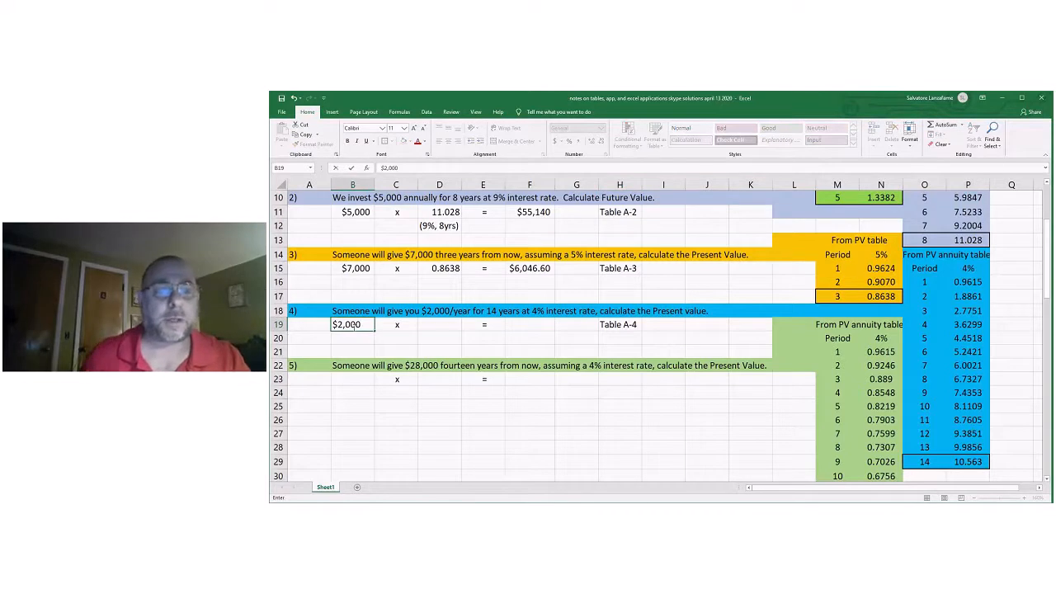
pyautogui.click(443, 324)
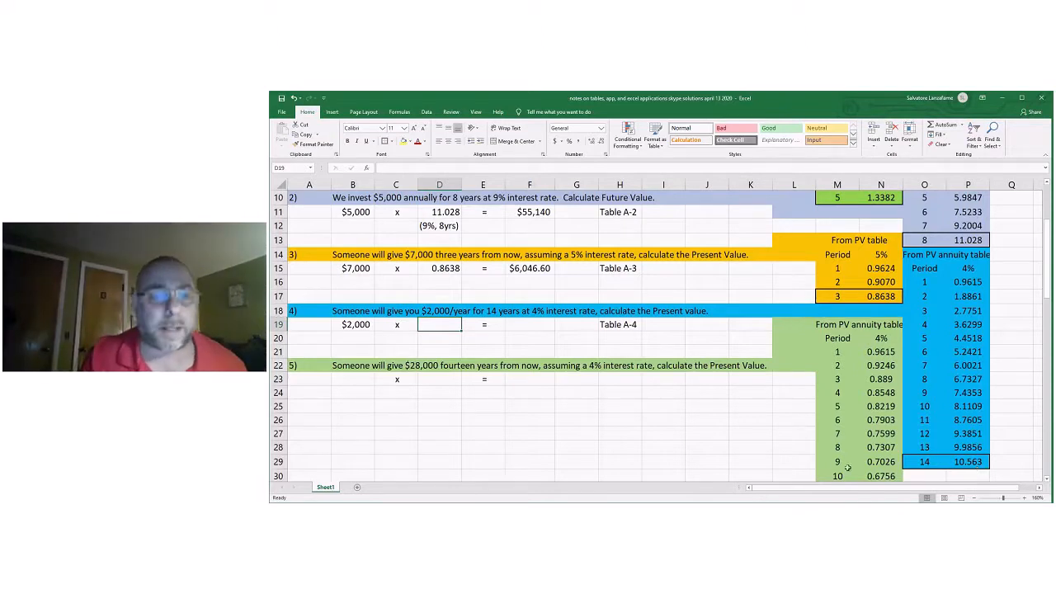
pyautogui.write('=')
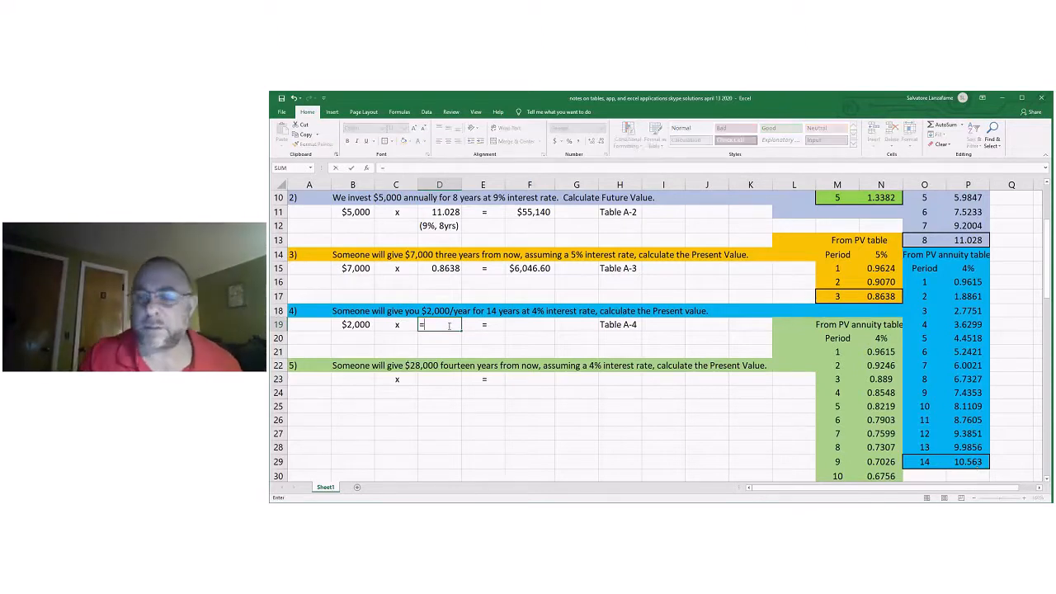
pyautogui.click(969, 462)
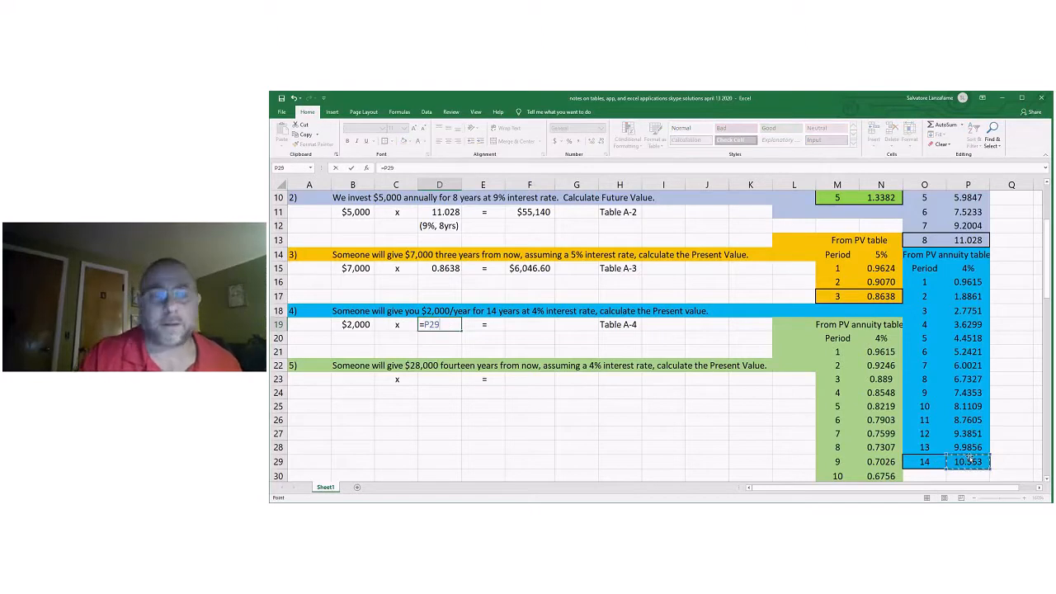
pyautogui.press('Return')
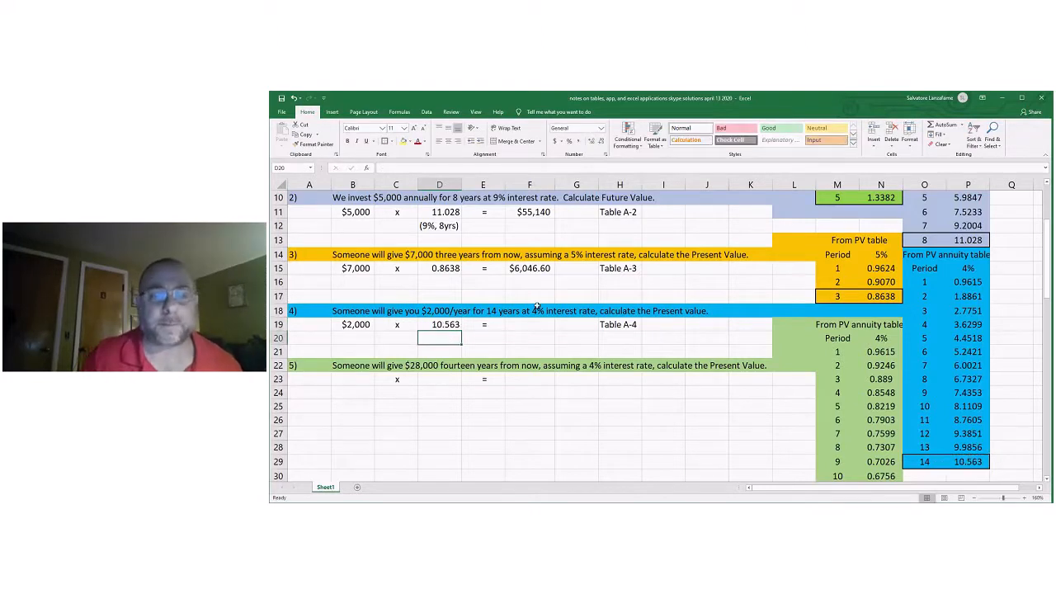
# Calculate problem 4's present value in F19 with =B19*D19.
pyautogui.click(531, 324)
pyautogui.write('=')
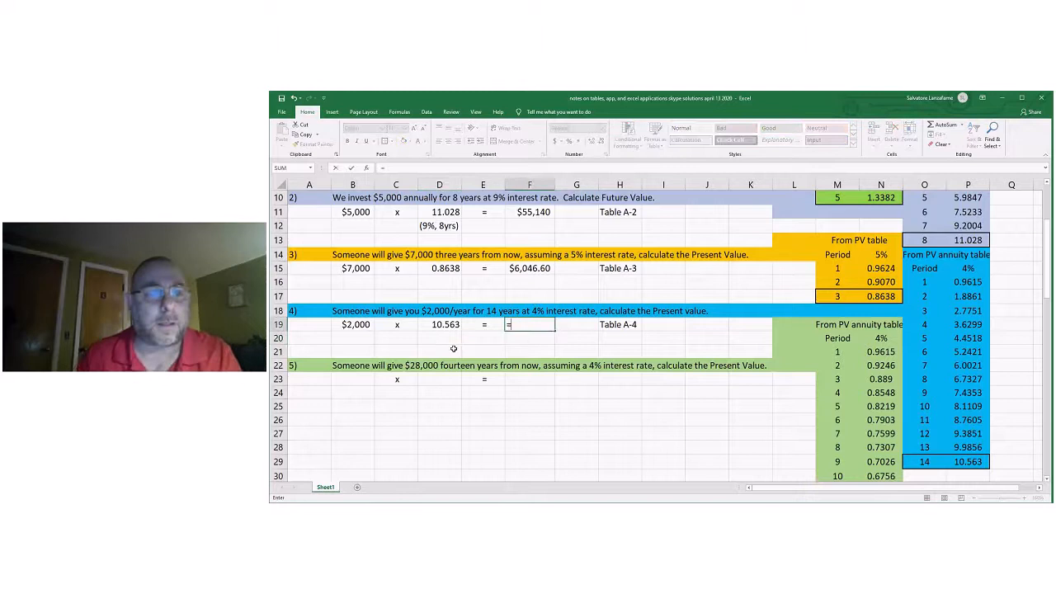
pyautogui.click(354, 326)
pyautogui.write('*')
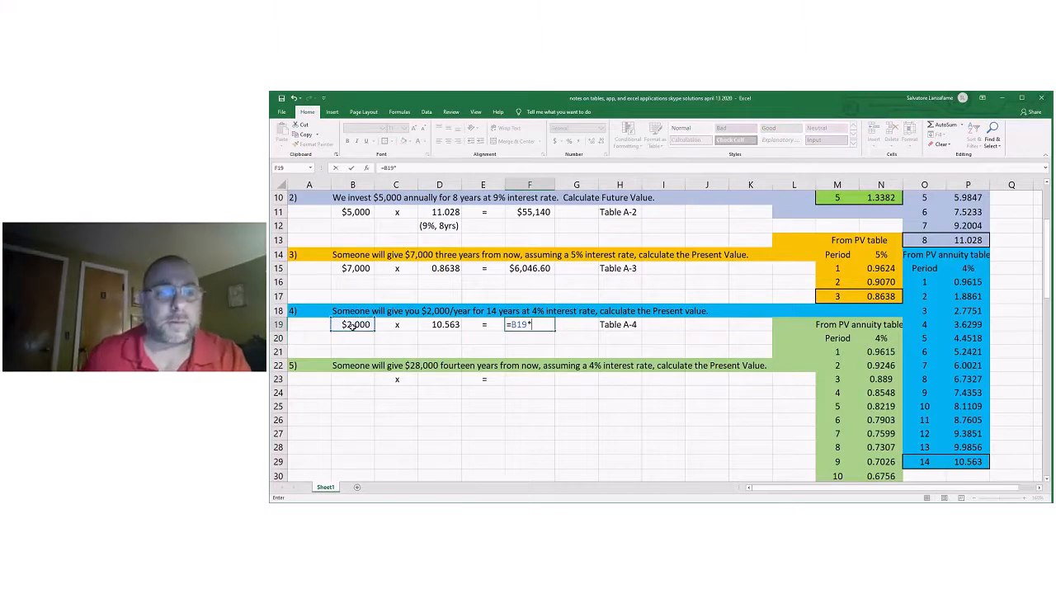
pyautogui.click(443, 325)
pyautogui.press('Return')
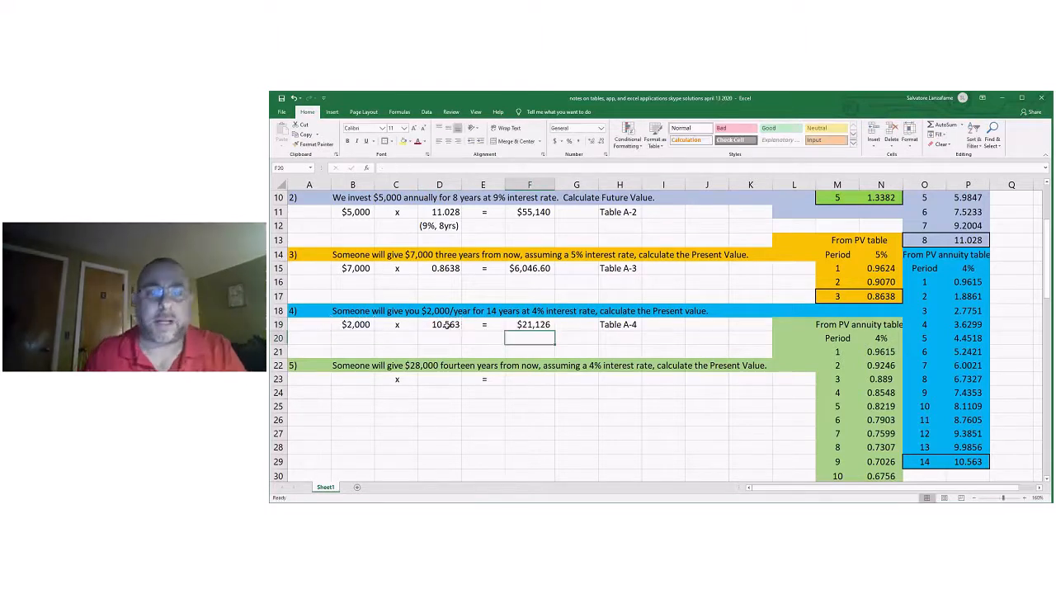
pyautogui.click(588, 334)
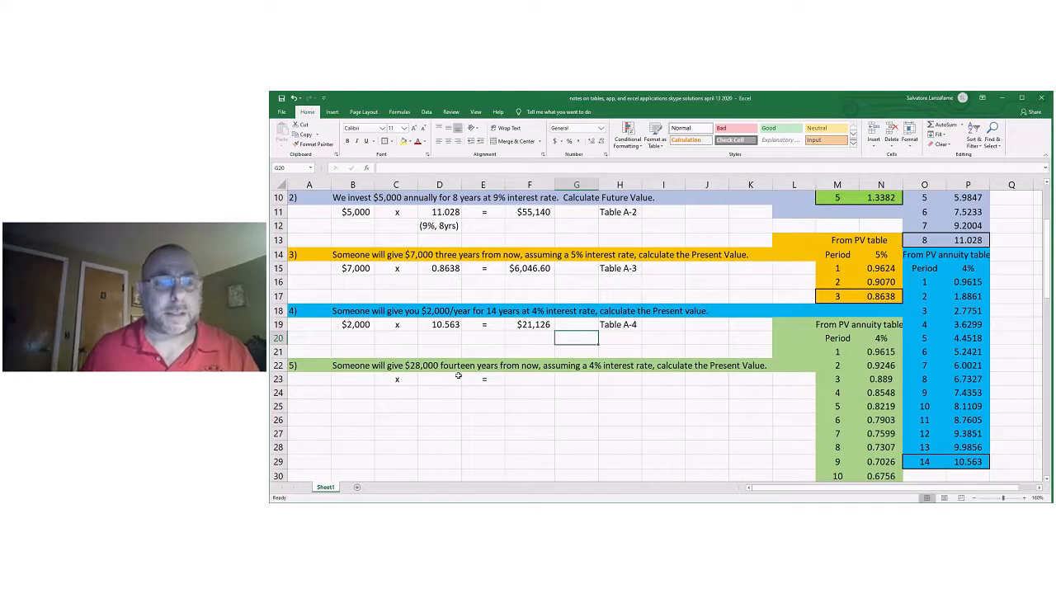
# Change the heading in M19 above problem 5's 4% factor table to "From PV table".
pyautogui.click(824, 324)
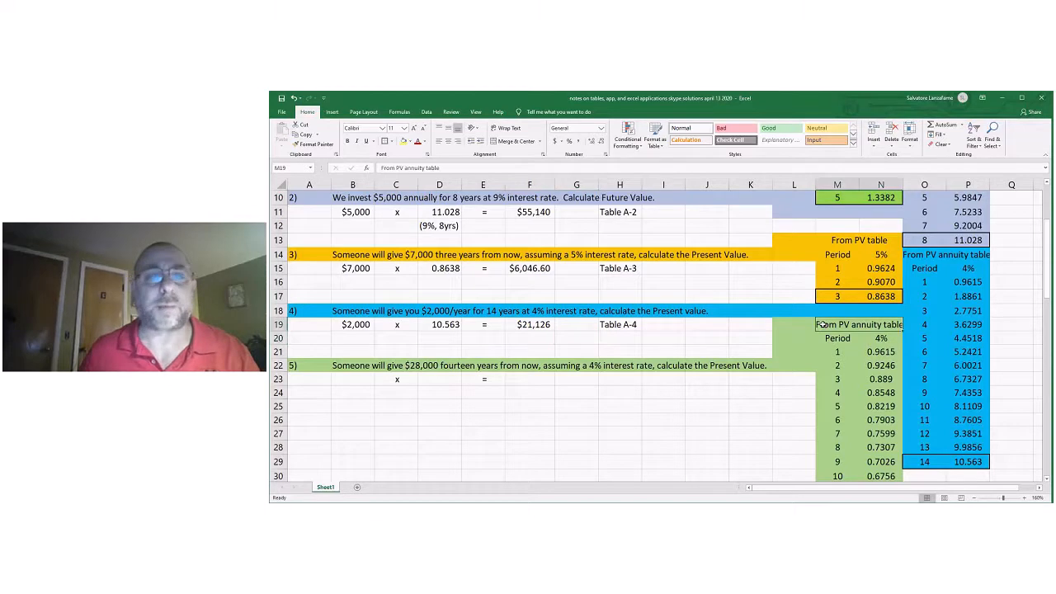
pyautogui.click(426, 167)
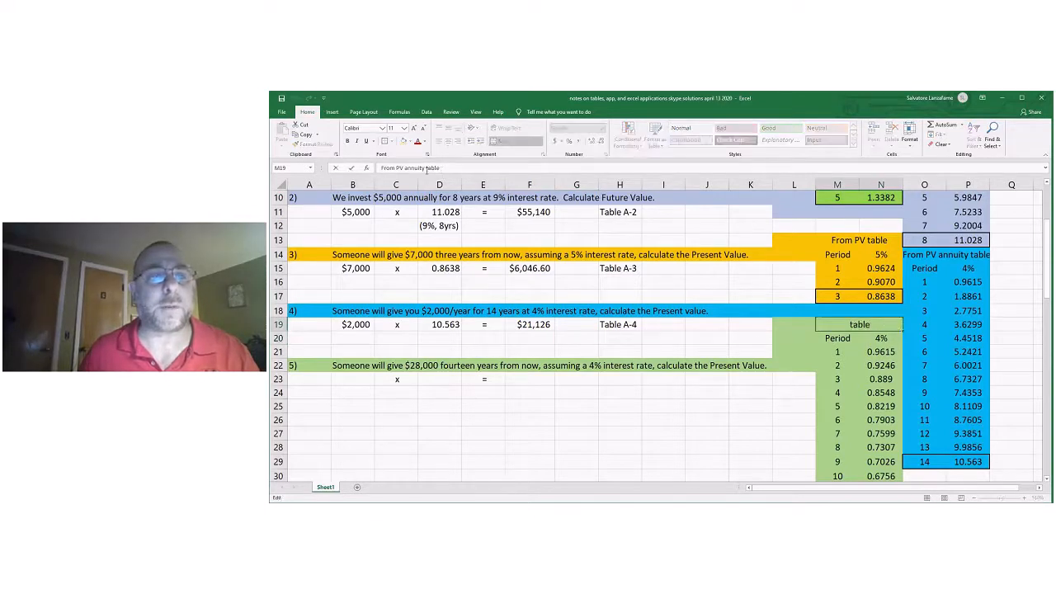
pyautogui.press('BackSpace')
pyautogui.press('BackSpace')
pyautogui.press('BackSpace')
pyautogui.press('BackSpace')
pyautogui.press('BackSpace')
pyautogui.press('BackSpace')
pyautogui.press('BackSpace')
pyautogui.press('BackSpace')
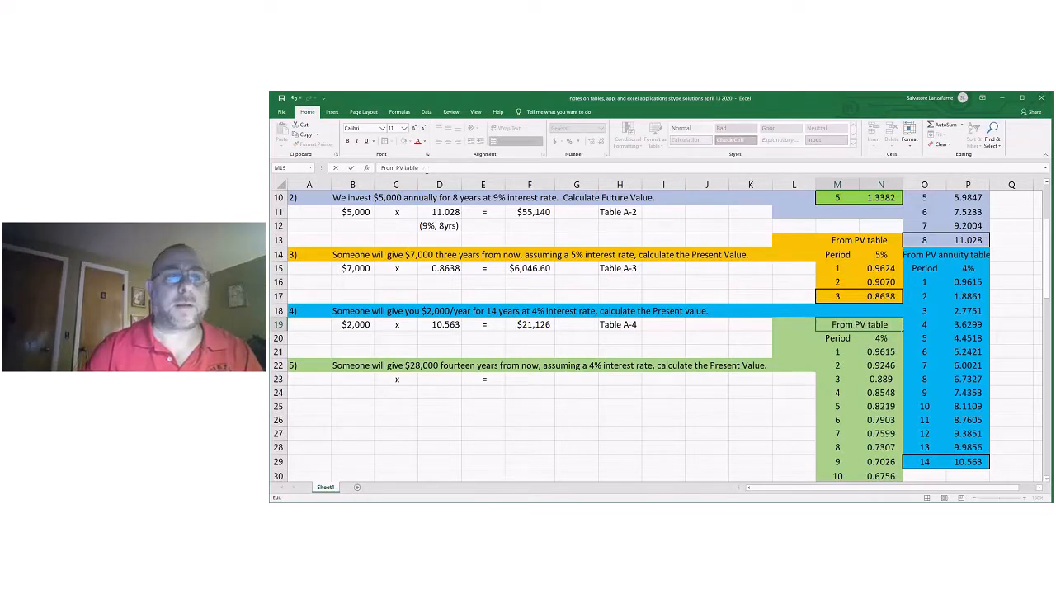
pyautogui.click(570, 417)
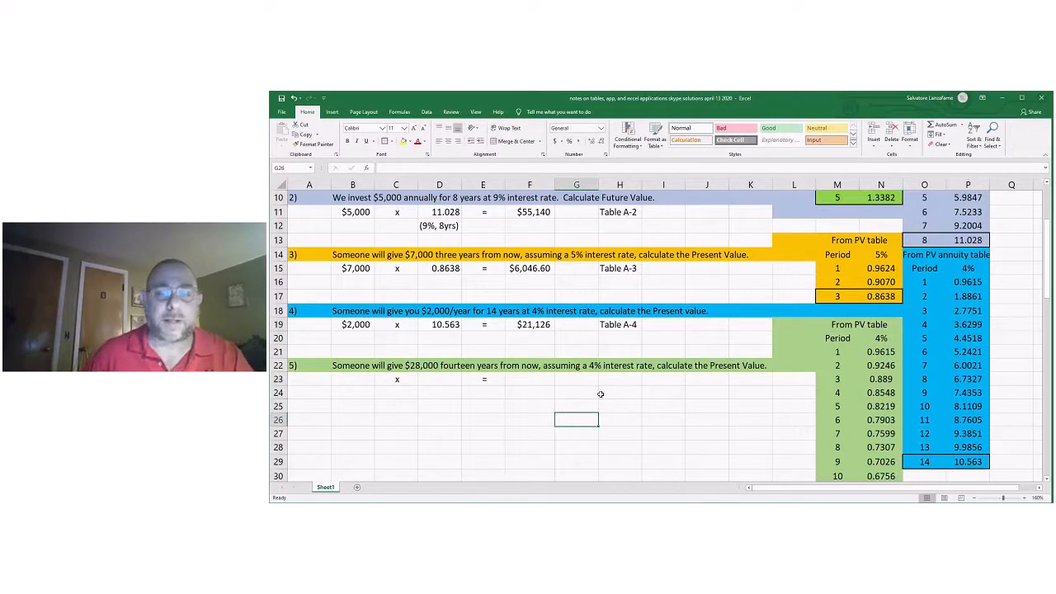
# Enter $28,000 in B23 and link problem 5's factor in D23 to the 4%, 14-period present value factor in N34.
pyautogui.click(363, 380)
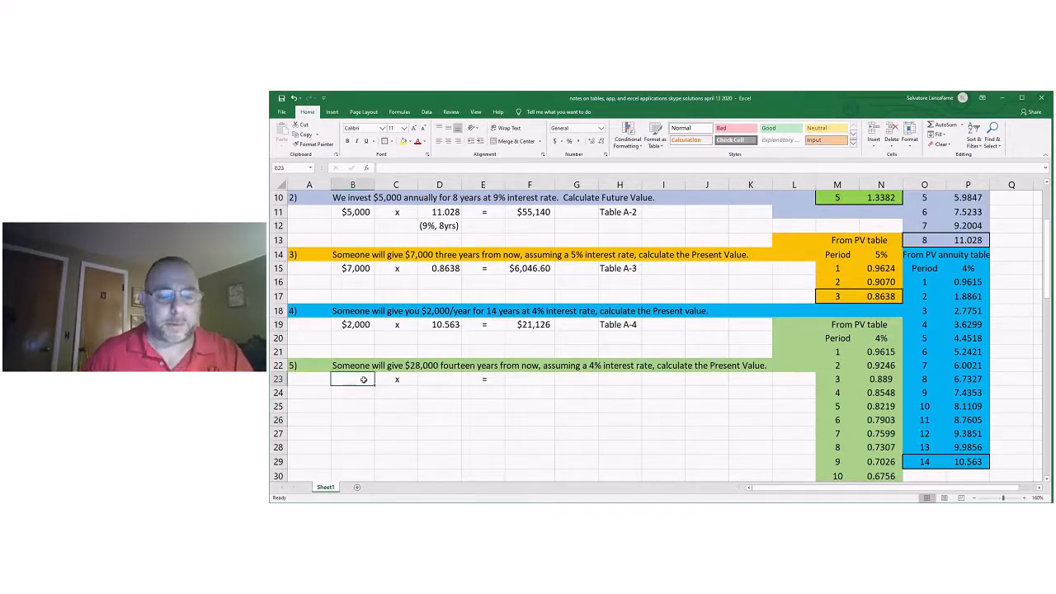
pyautogui.write('$2')
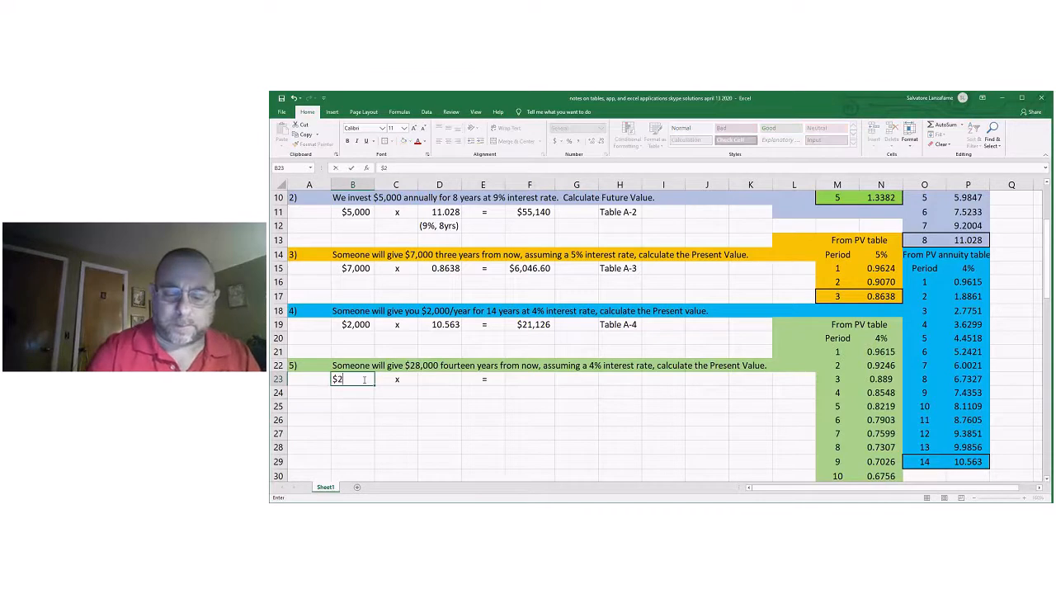
pyautogui.write('8,000')
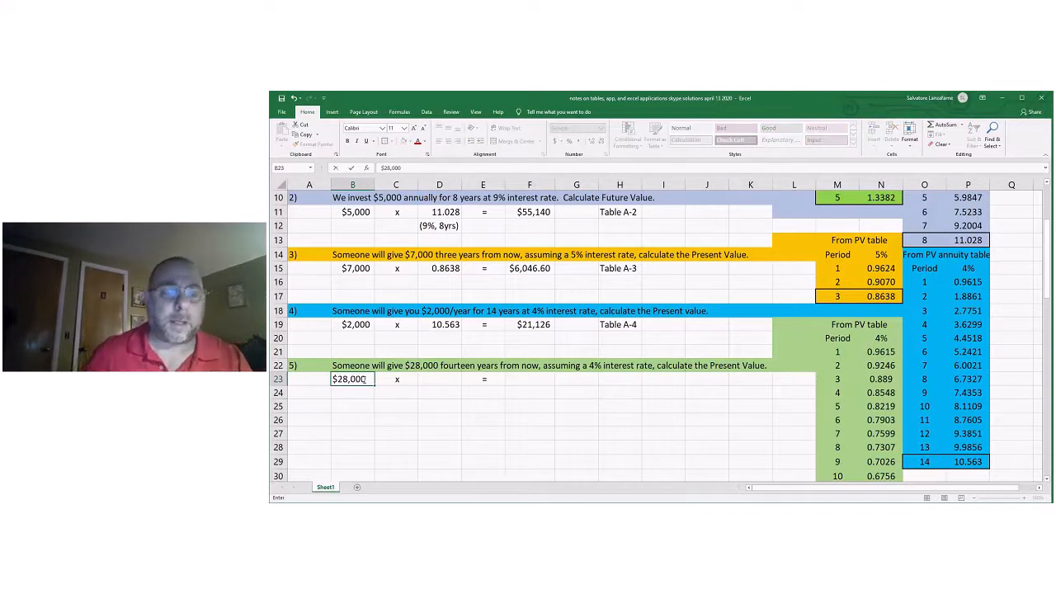
pyautogui.click(429, 377)
pyautogui.scroll(-1, 640, 417)
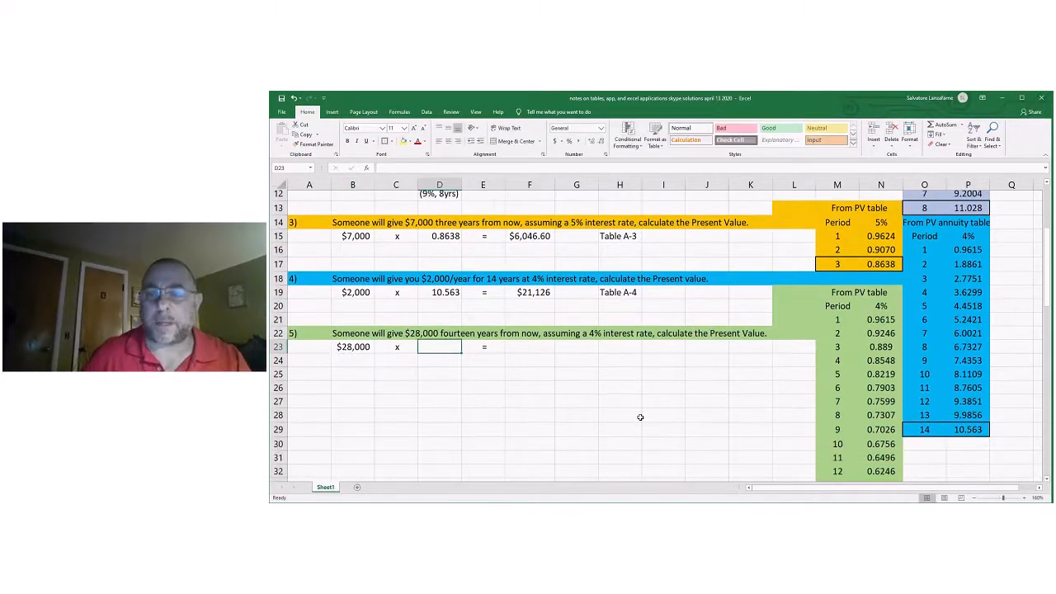
pyautogui.scroll(-1, 640, 416)
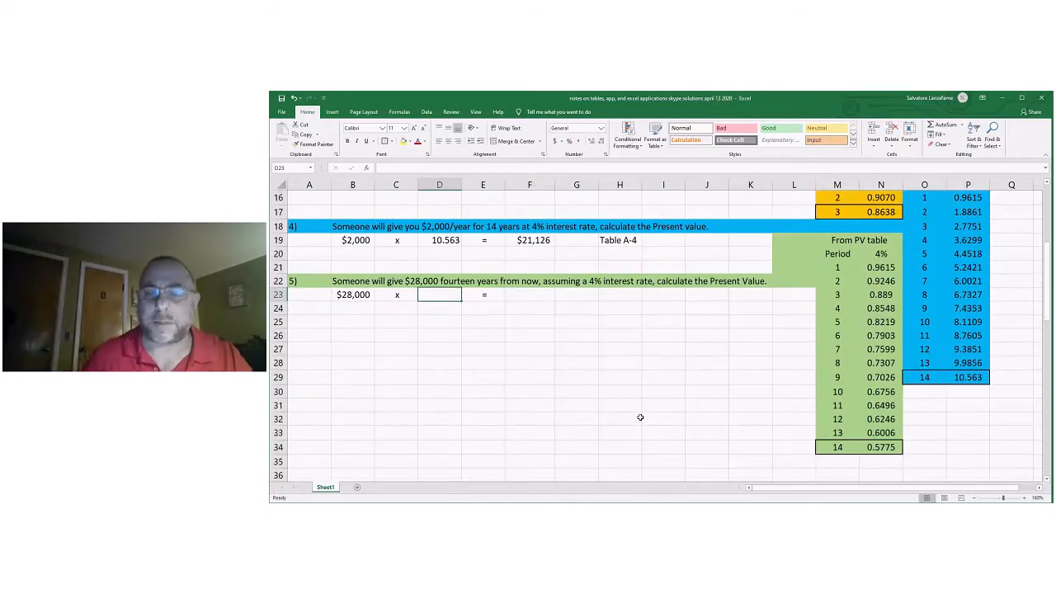
pyautogui.write('=')
pyautogui.click(883, 446)
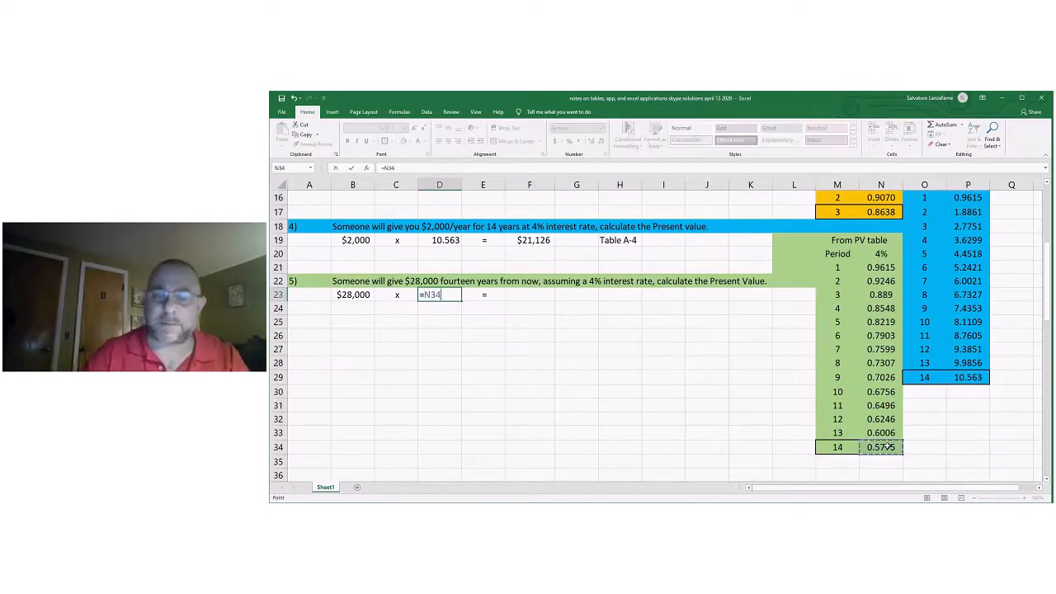
pyautogui.press('Return')
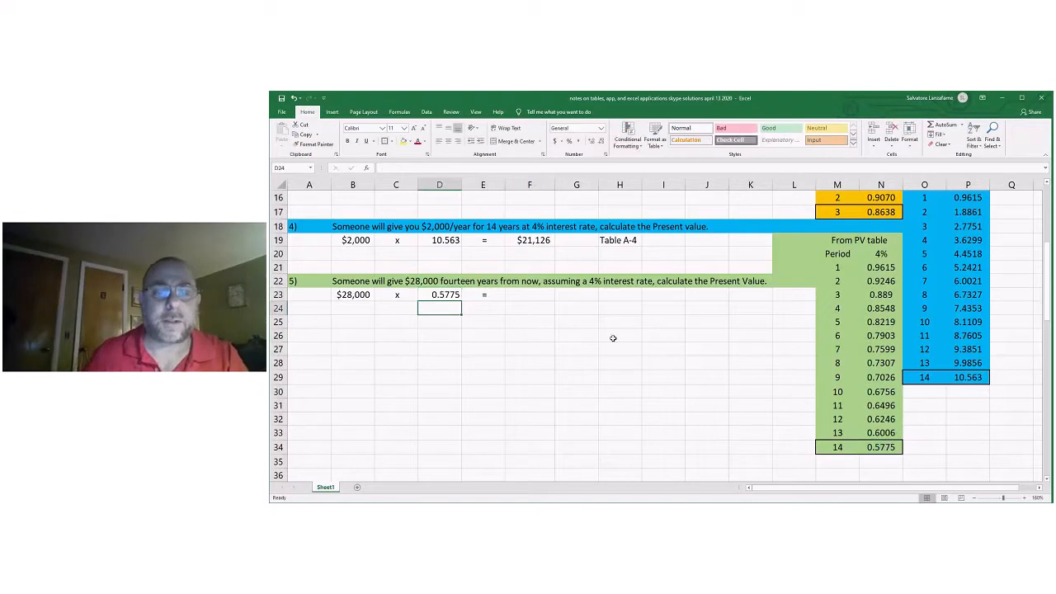
# Calculate problem 5's present value in F23 with =B23*D23.
pyautogui.click(532, 294)
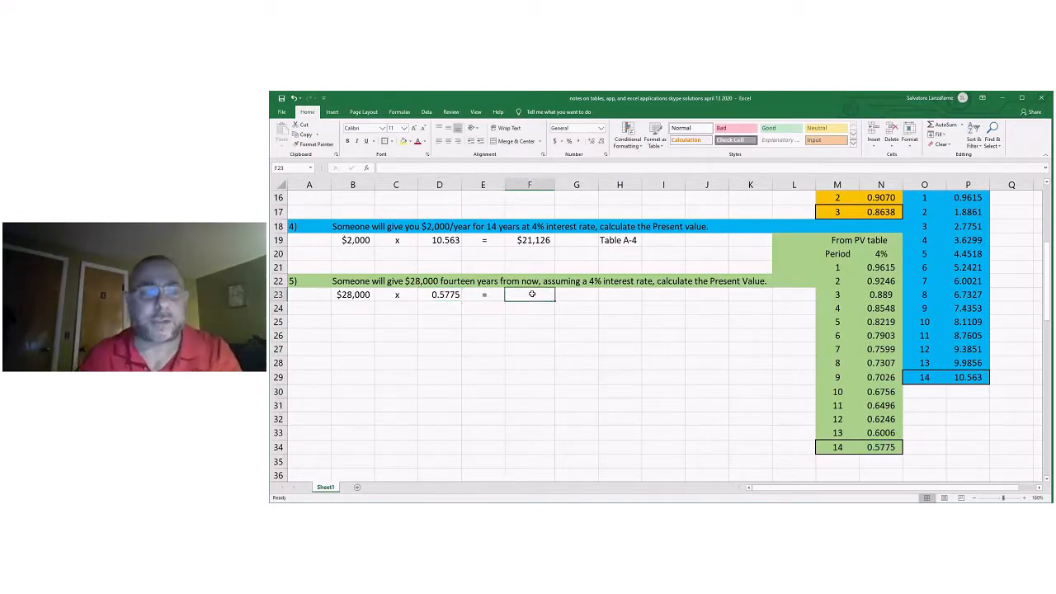
pyautogui.write('=')
pyautogui.click(371, 293)
pyautogui.write('*')
pyautogui.click(440, 292)
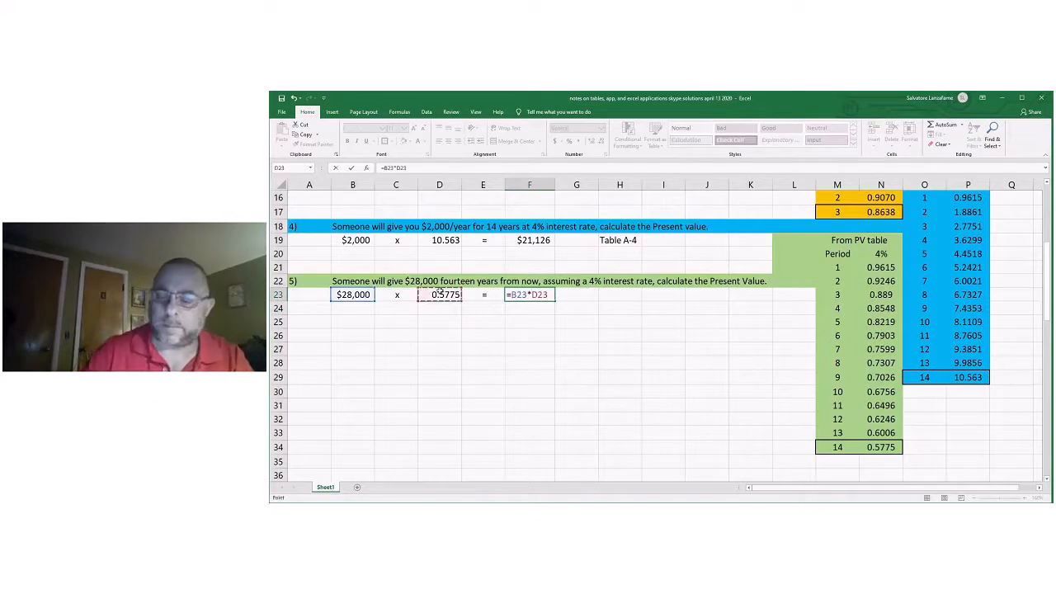
pyautogui.press('Return')
# Compare problem 4's yearly $2,000 payments with problem 5's single $28,000 payment and review the solved table examples above.
pyautogui.scroll(1, 584, 349)
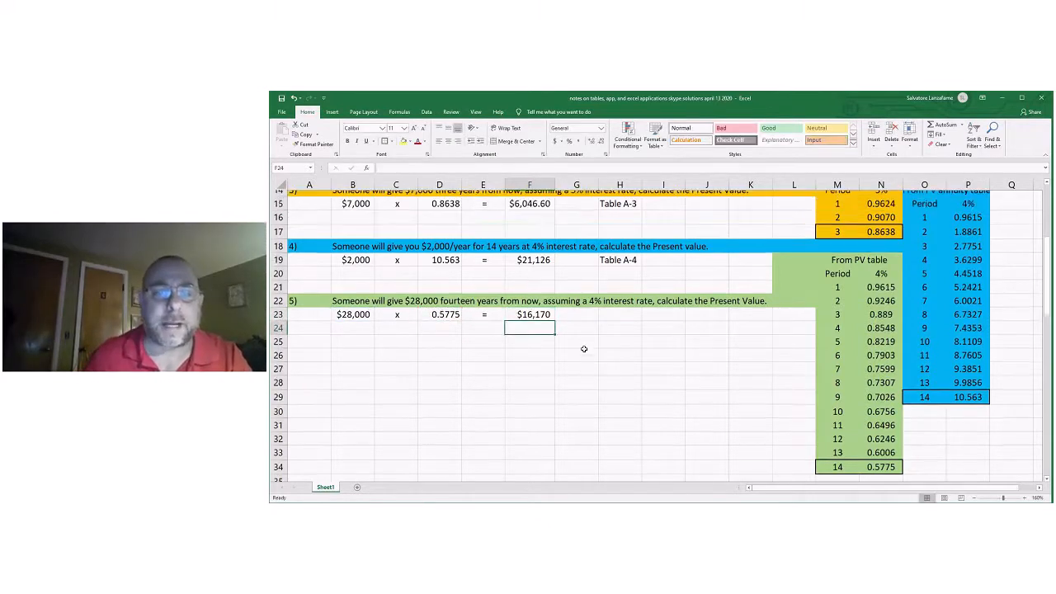
pyautogui.scroll(1, 537, 330)
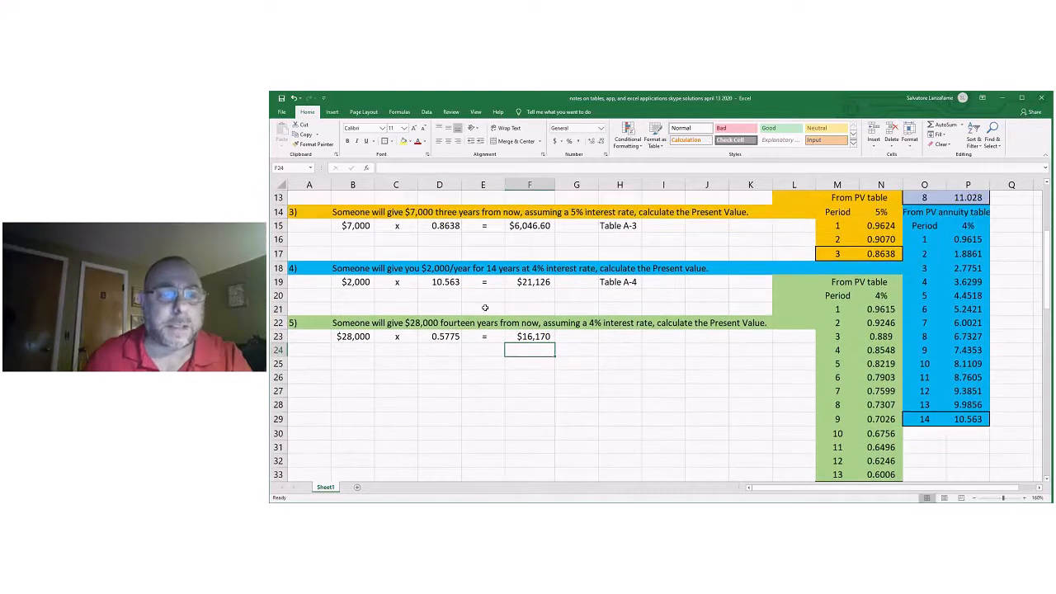
pyautogui.click(422, 271)
pyautogui.click(358, 283)
pyautogui.click(424, 270)
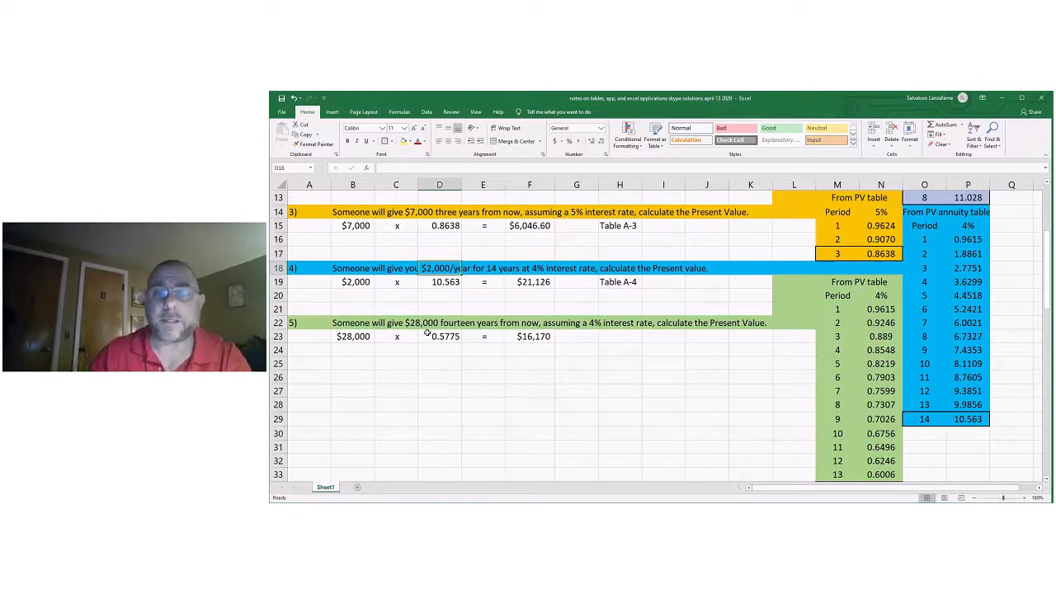
pyautogui.scroll(1, 612, 420)
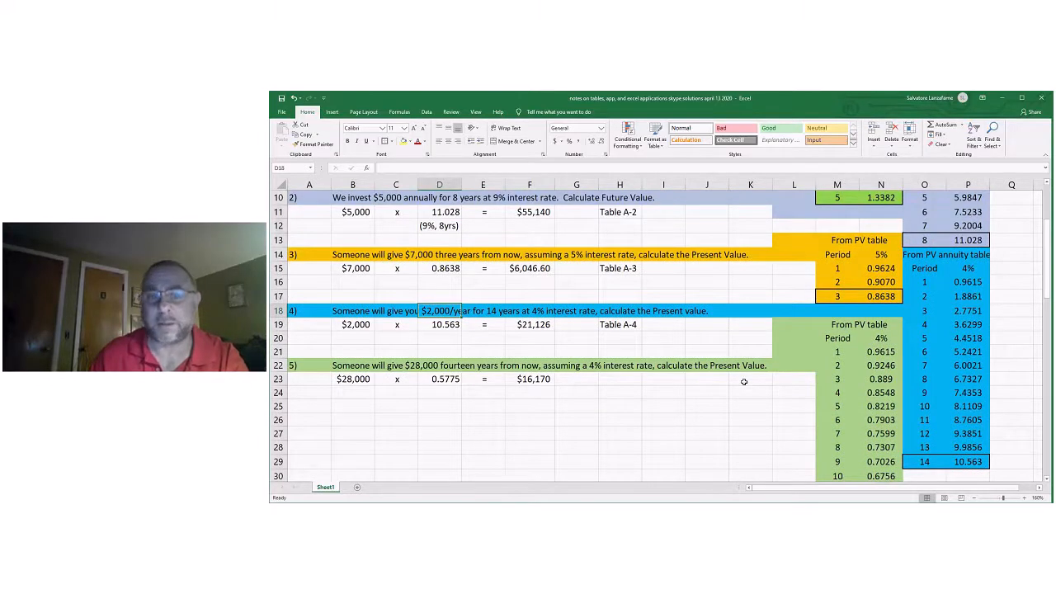
pyautogui.scroll(1, 743, 381)
pyautogui.scroll(1, 744, 382)
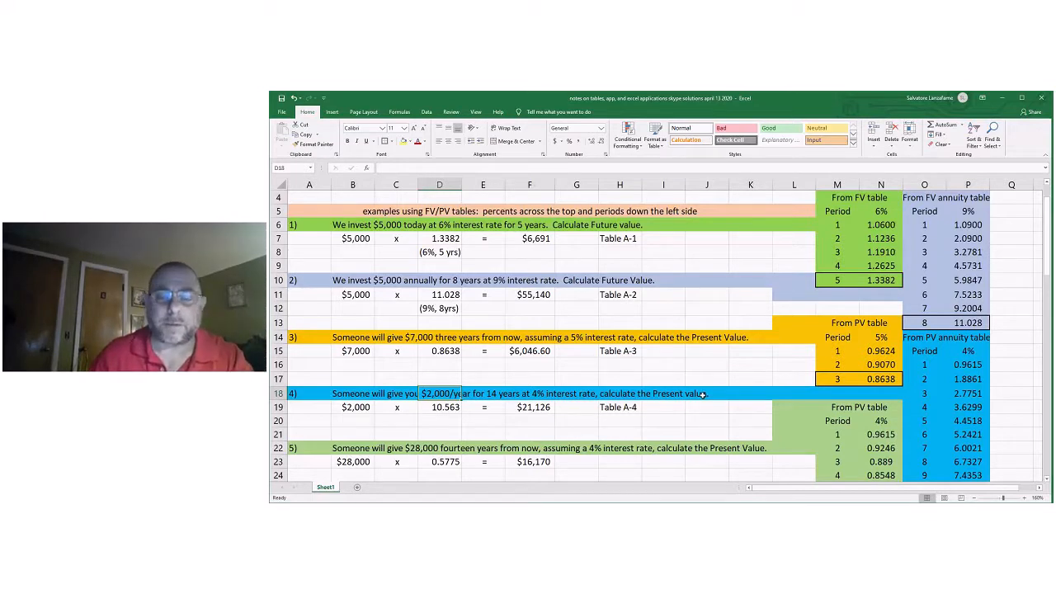
# Fill the CPT cell M39 of the financial calculator layout with yellow.
pyautogui.scroll(-1, 702, 394)
pyautogui.scroll(-2, 702, 395)
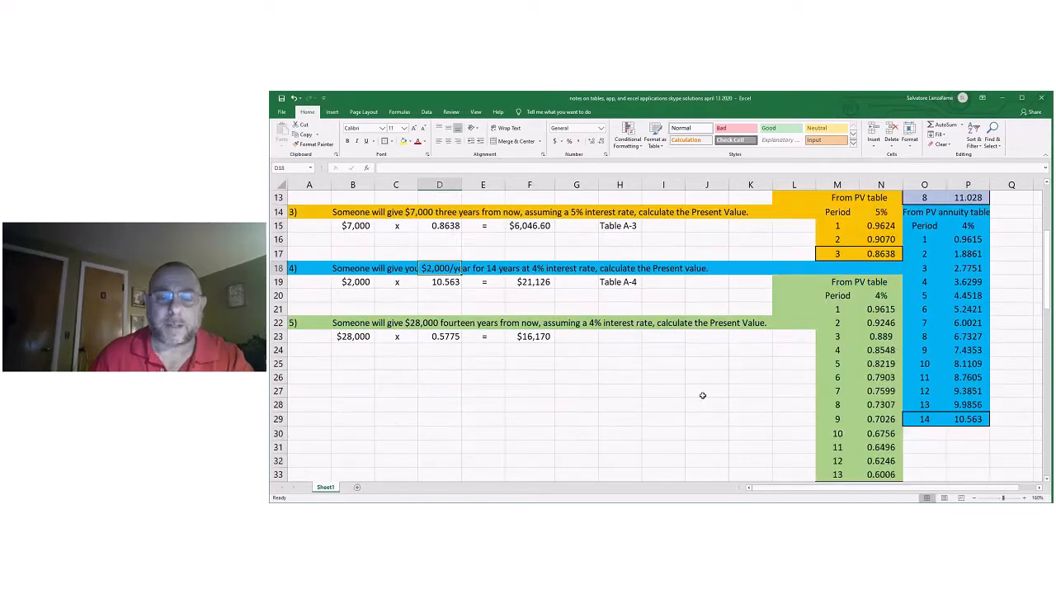
pyautogui.scroll(-2, 702, 395)
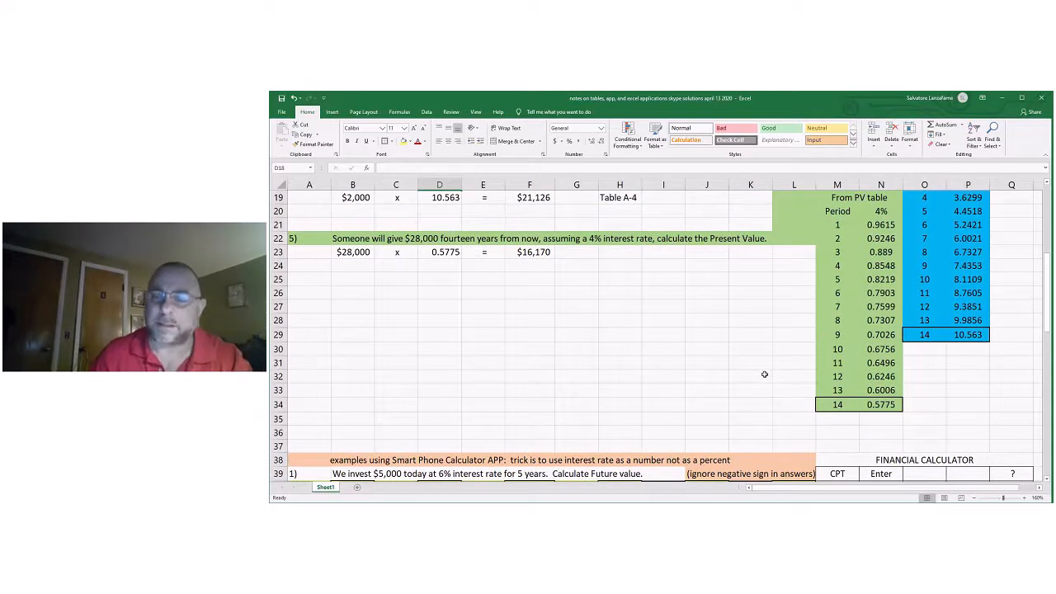
pyautogui.scroll(-1, 764, 373)
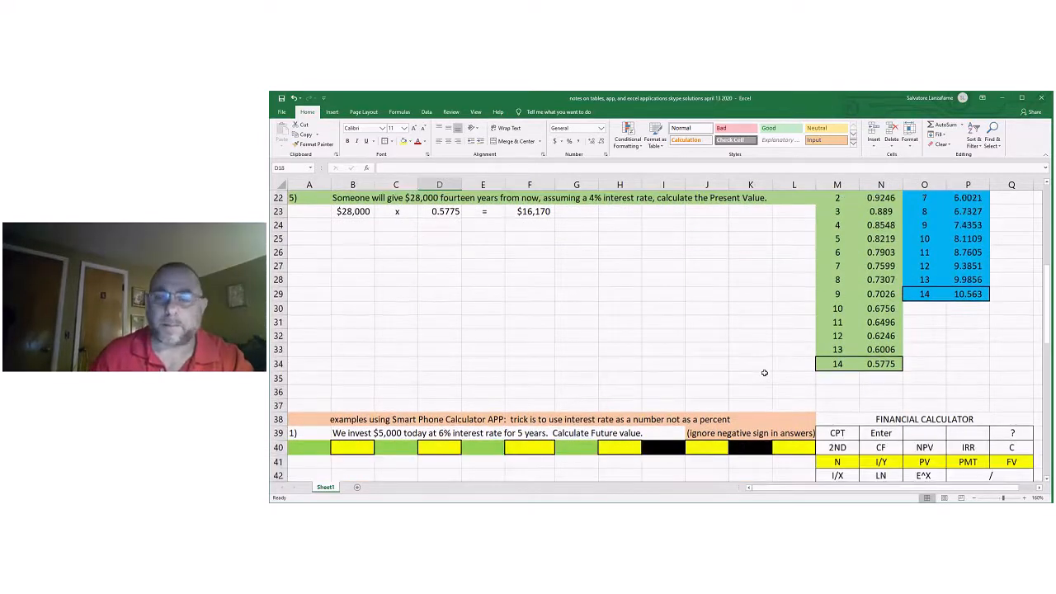
pyautogui.scroll(-3, 764, 373)
pyautogui.scroll(-2, 765, 373)
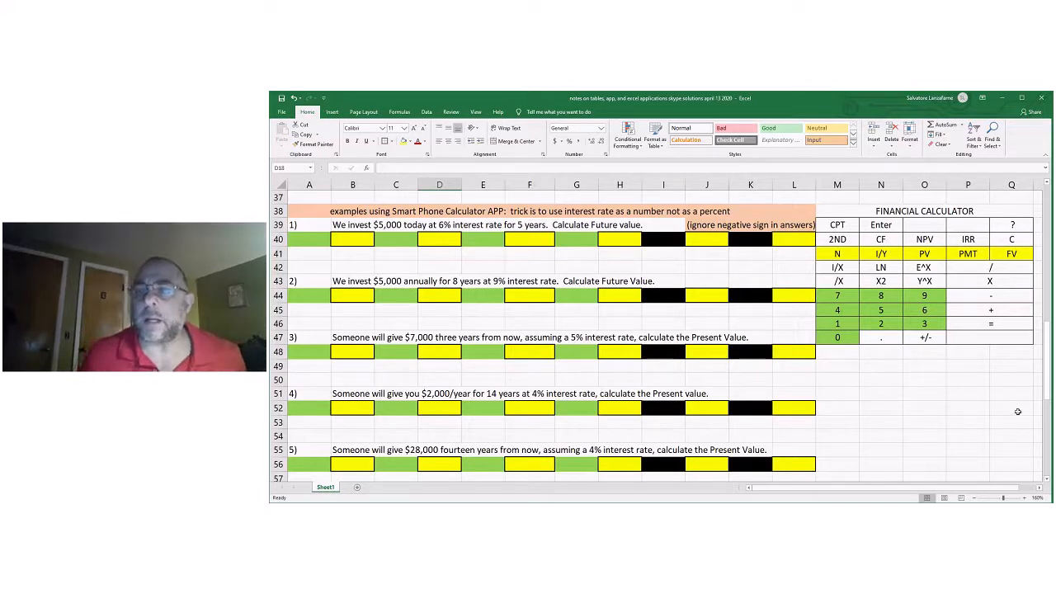
pyautogui.click(837, 225)
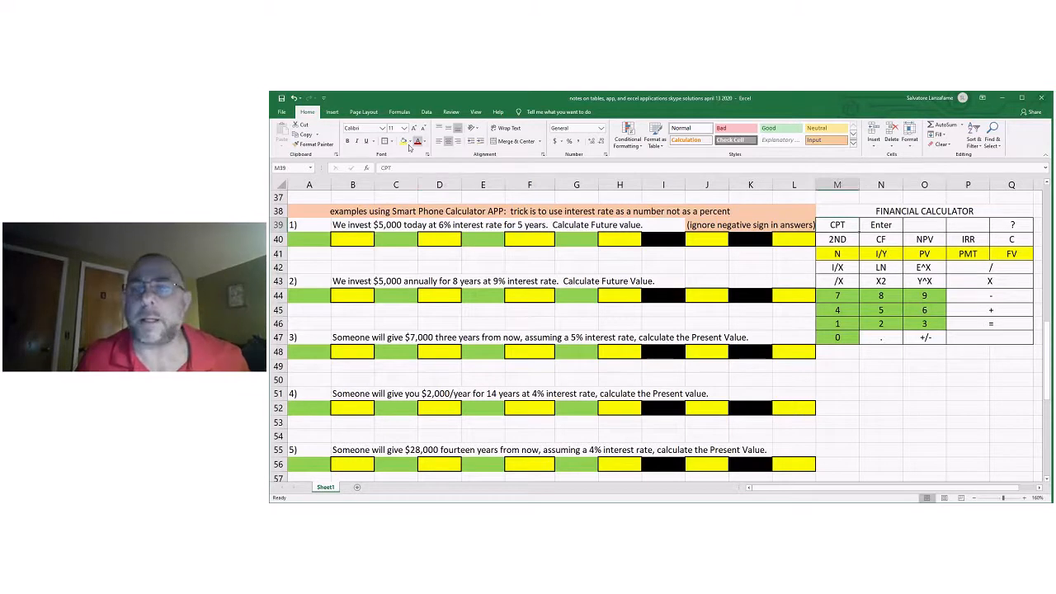
pyautogui.click(965, 421)
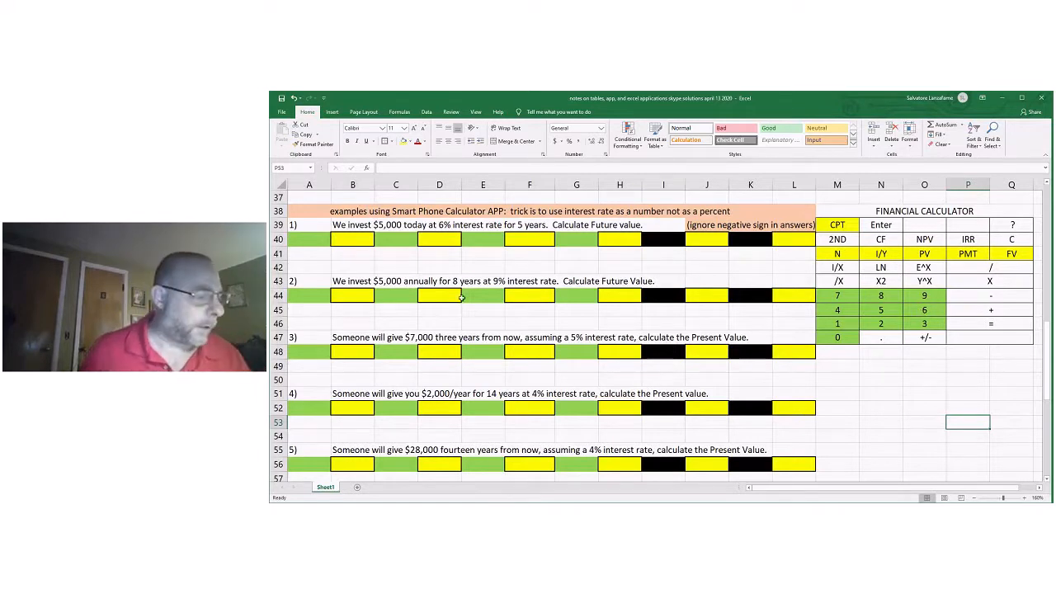
# Enter 5 in A40 and N in B40 as the number of periods for calculator app problem 1.
pyautogui.click(317, 241)
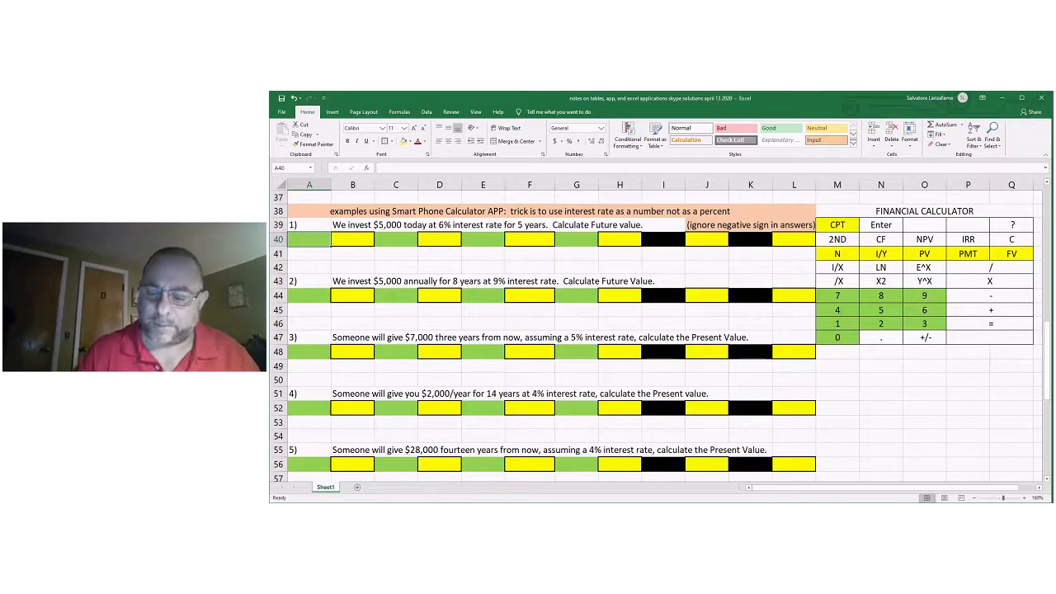
pyautogui.write('5')
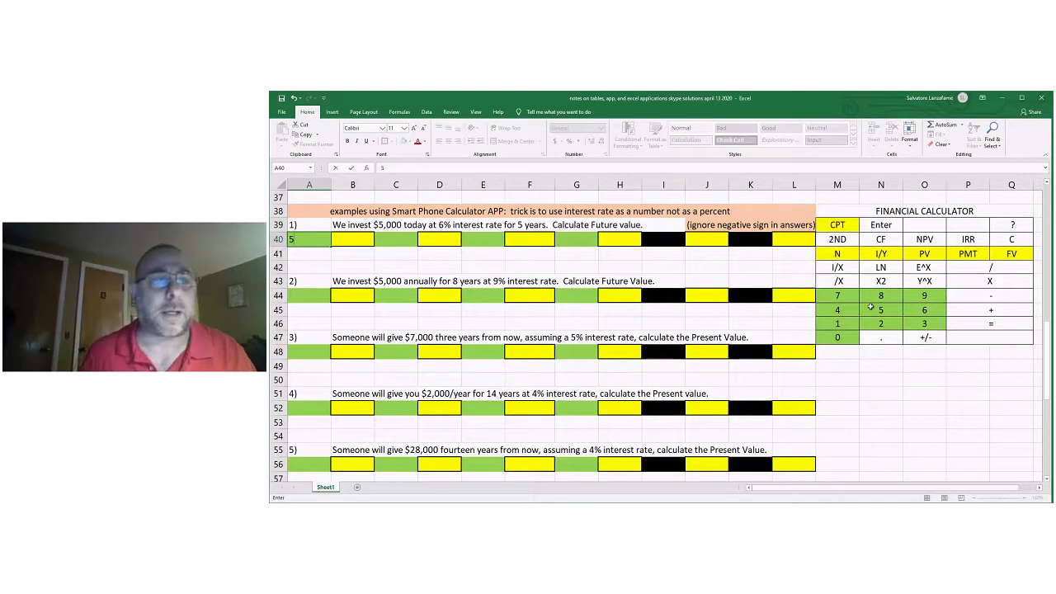
pyautogui.click(356, 241)
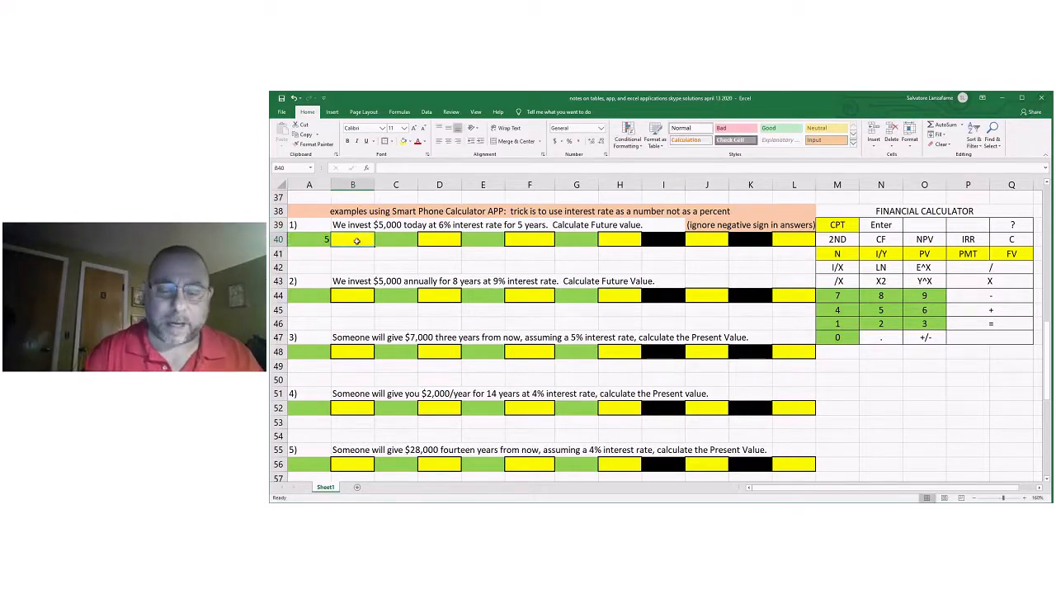
pyautogui.write('N')
pyautogui.click(402, 279)
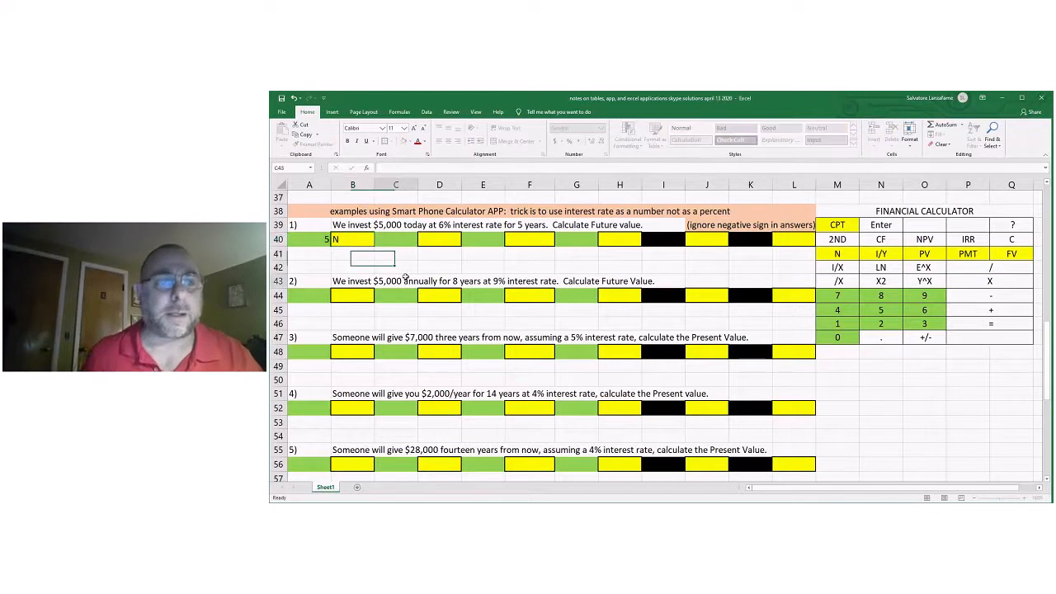
# Center the contents of the calculator keystroke cells A40:L40, A44:L44 and A48:L48 for problems 1 to 3.
pyautogui.moveTo(319, 239); pyautogui.dragTo(811, 239)
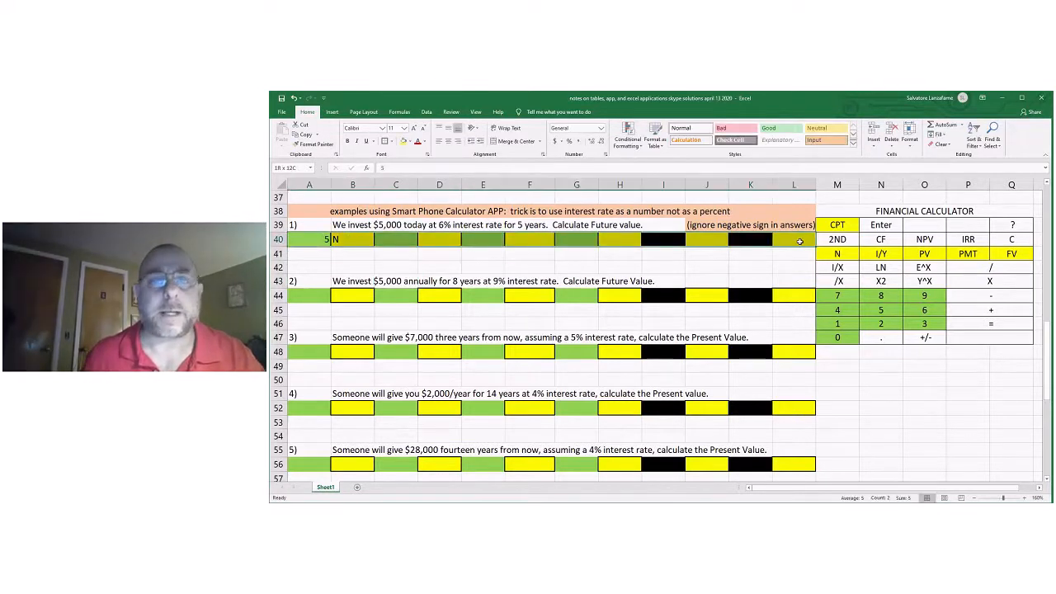
pyautogui.click(450, 141)
pyautogui.moveTo(309, 294); pyautogui.dragTo(765, 293)
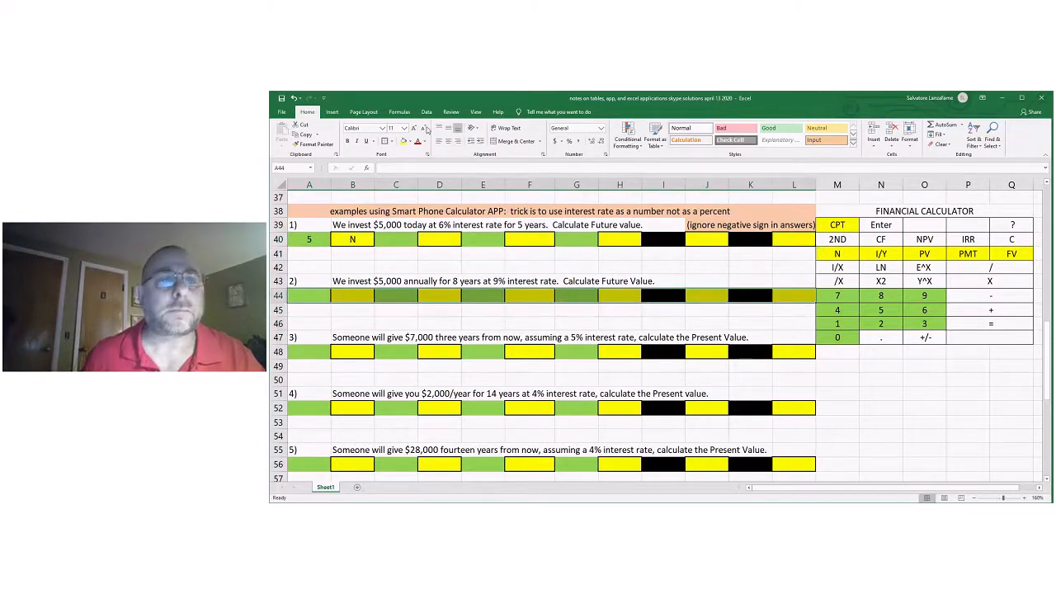
pyautogui.moveTo(299, 351); pyautogui.dragTo(792, 352)
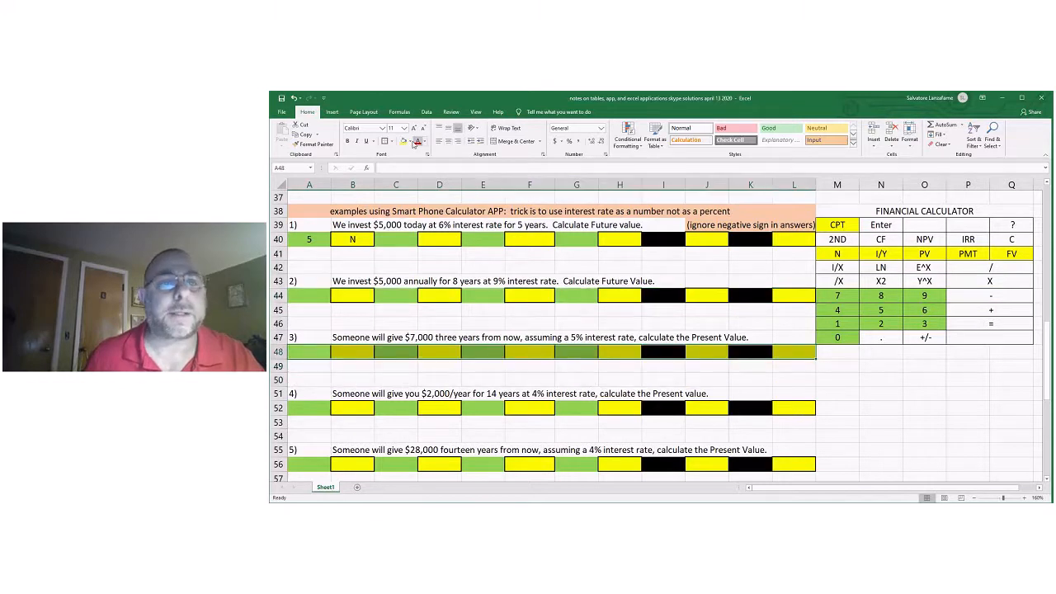
pyautogui.click(449, 141)
# Center the contents of the keystroke cells A52:L52 and A56:L56 for calculator app problems 4 and 5.
pyautogui.scroll(-2, 363, 312)
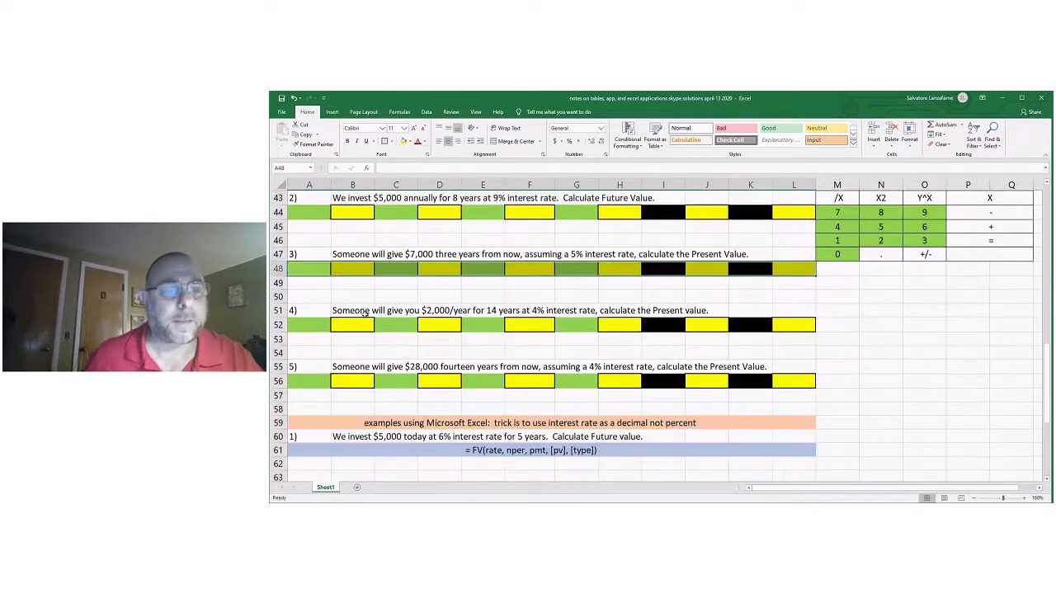
pyautogui.moveTo(304, 324); pyautogui.dragTo(794, 325)
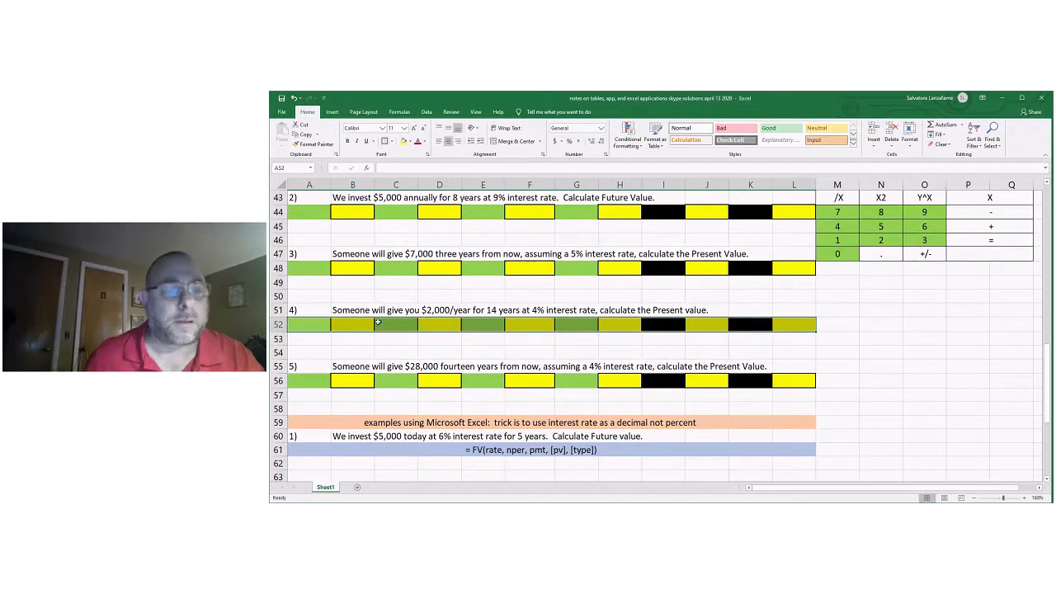
pyautogui.moveTo(312, 378); pyautogui.dragTo(443, 388)
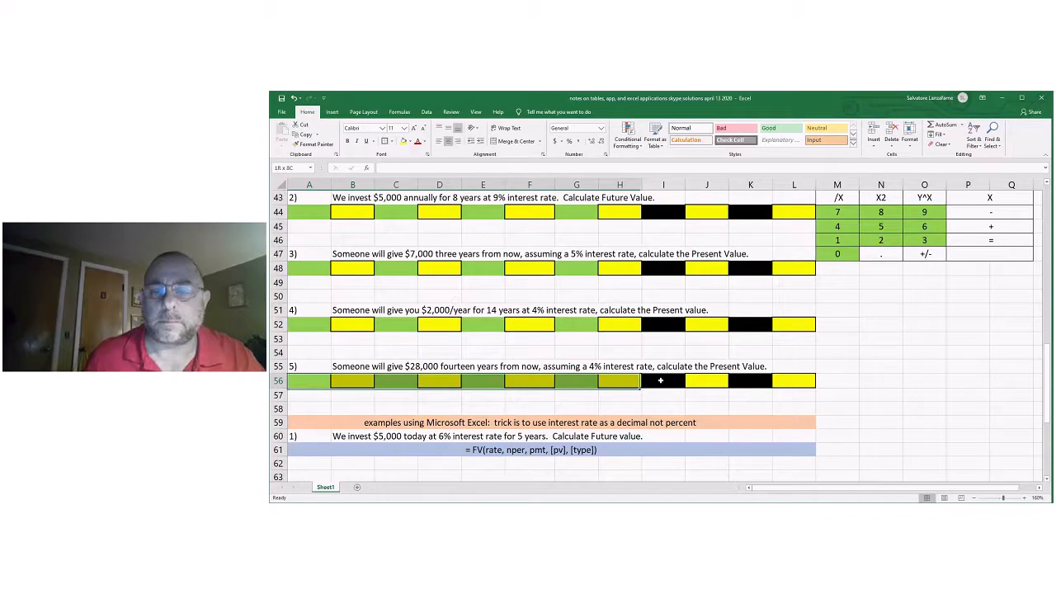
pyautogui.moveTo(661, 380); pyautogui.dragTo(794, 380)
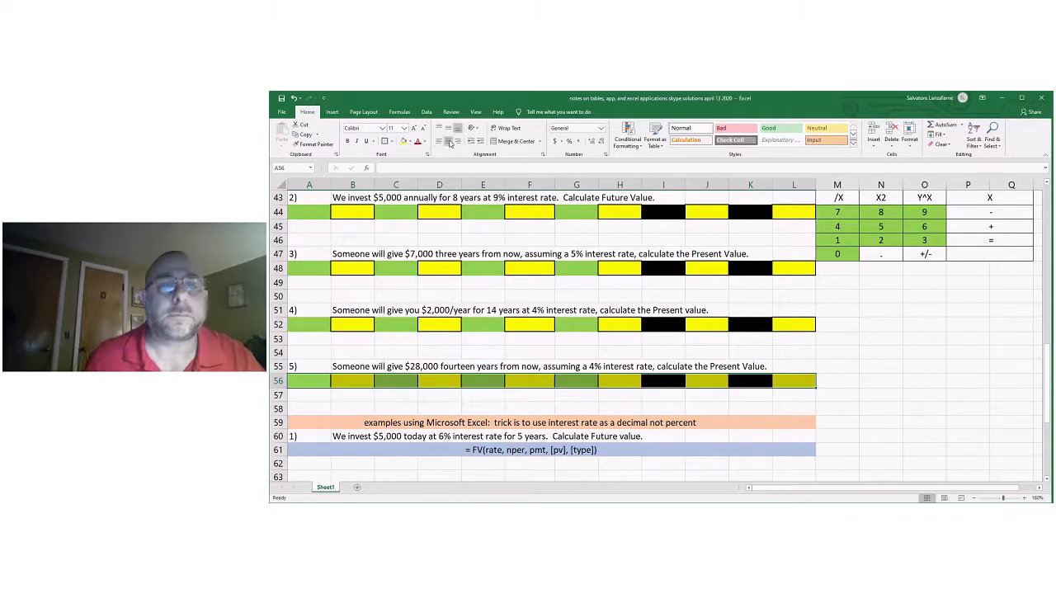
pyautogui.scroll(6, 483, 274)
pyautogui.scroll(-3, 467, 276)
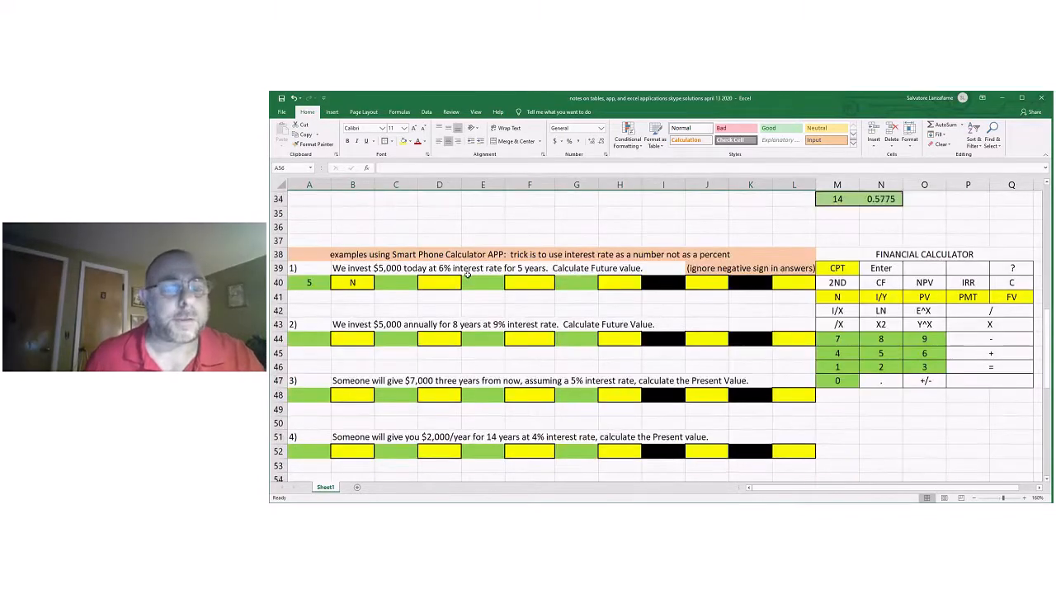
# Enter 6 in C40 and I/Y in D40 as the interest rate for calculator app problem 1.
pyautogui.click(315, 285)
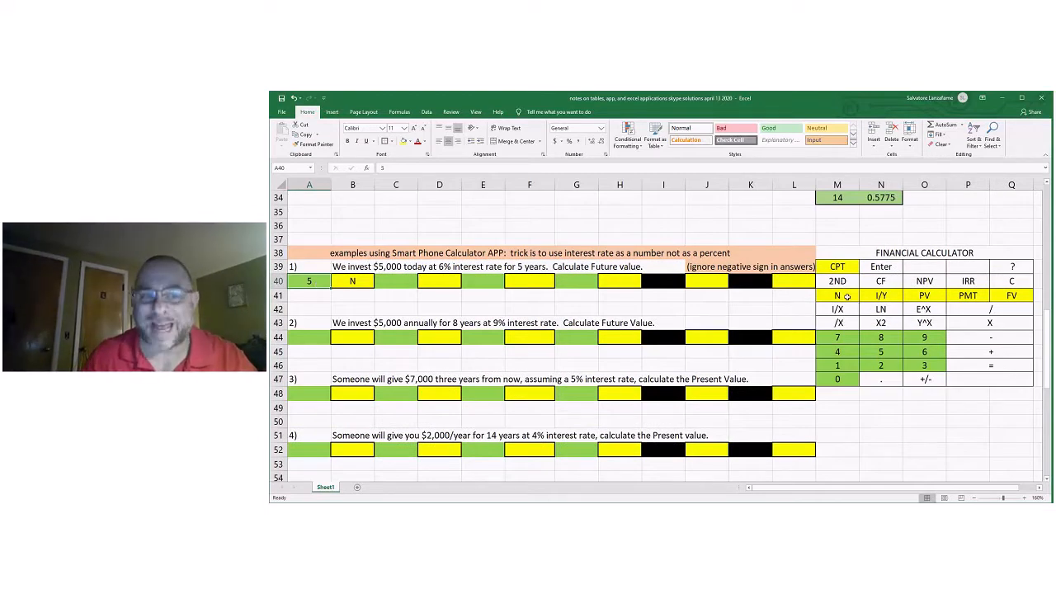
pyautogui.click(397, 283)
pyautogui.write('6')
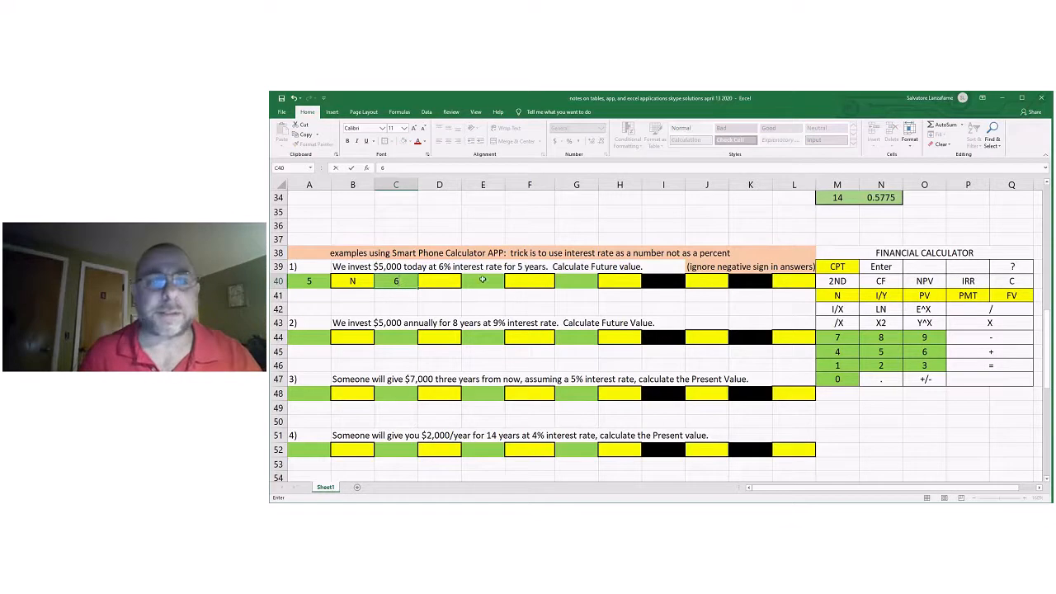
pyautogui.click(441, 281)
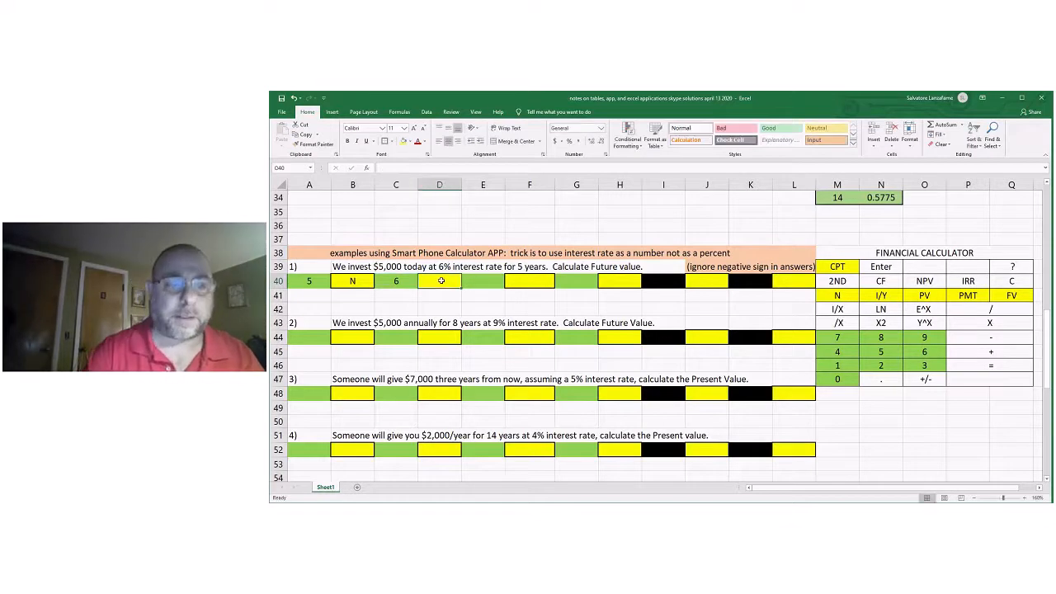
pyautogui.write('I/Y')
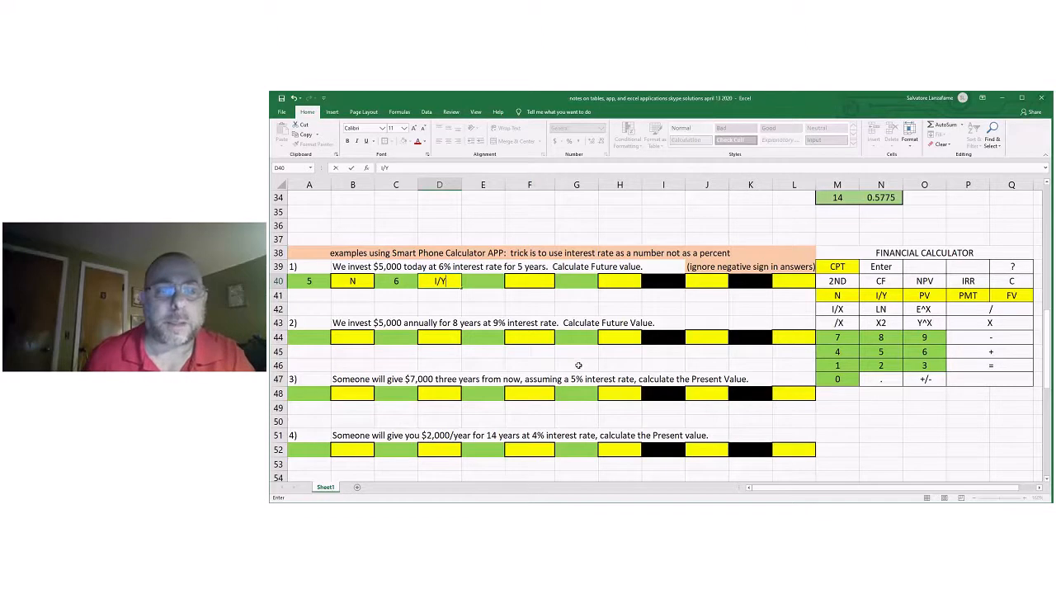
# Enter 5000 in E40 and PV in F40 as the present value for calculator app problem 1.
pyautogui.click(476, 282)
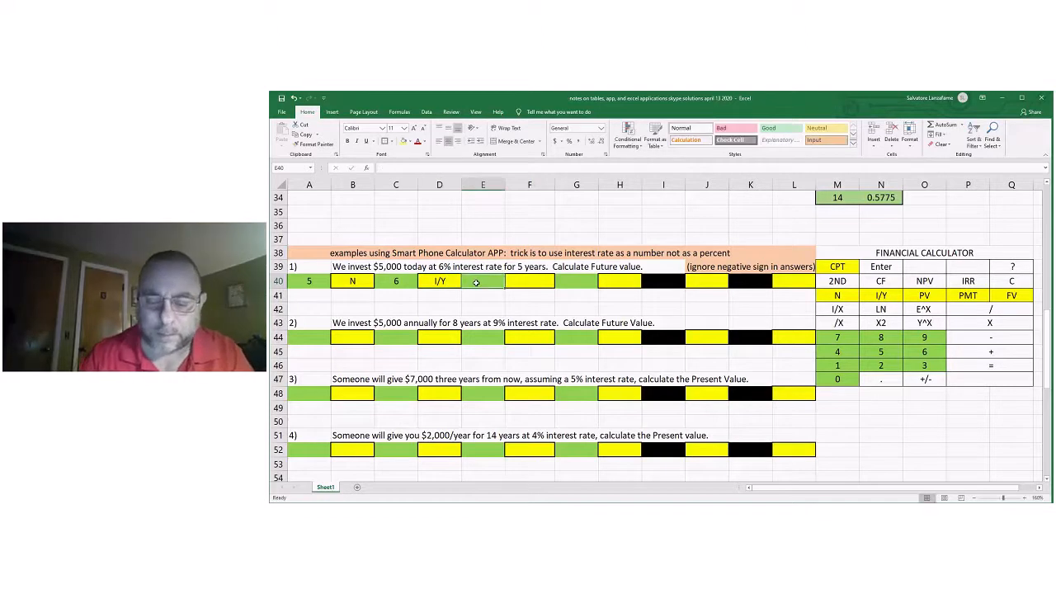
pyautogui.write('5000')
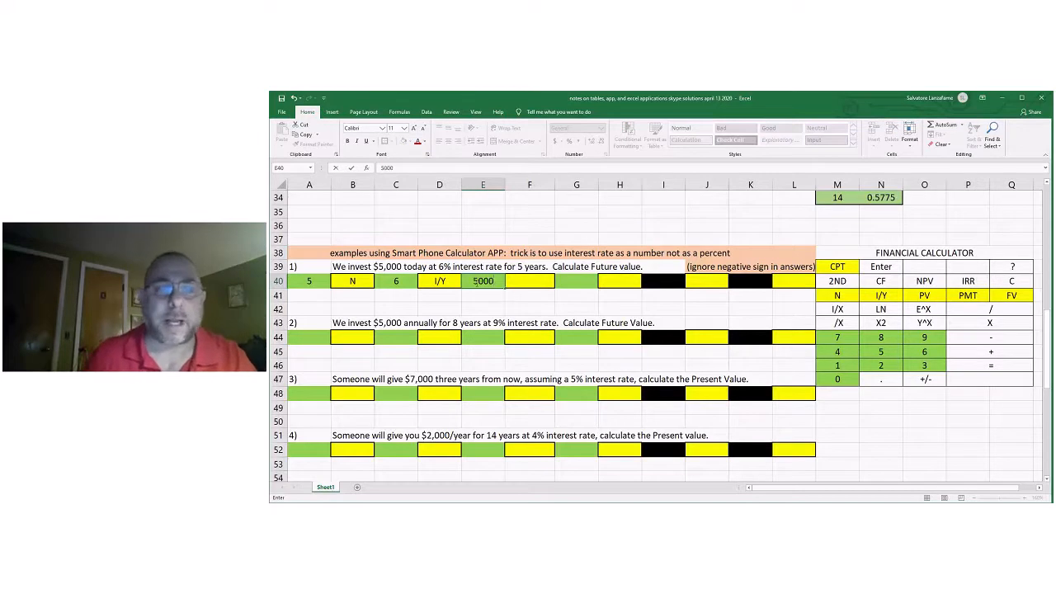
pyautogui.click(537, 280)
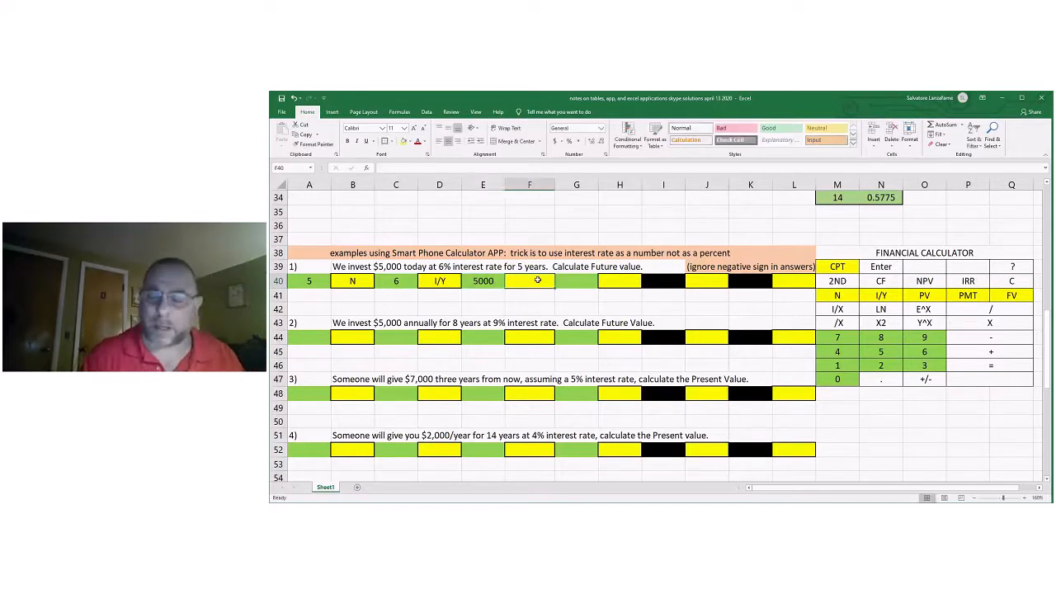
pyautogui.write('PV')
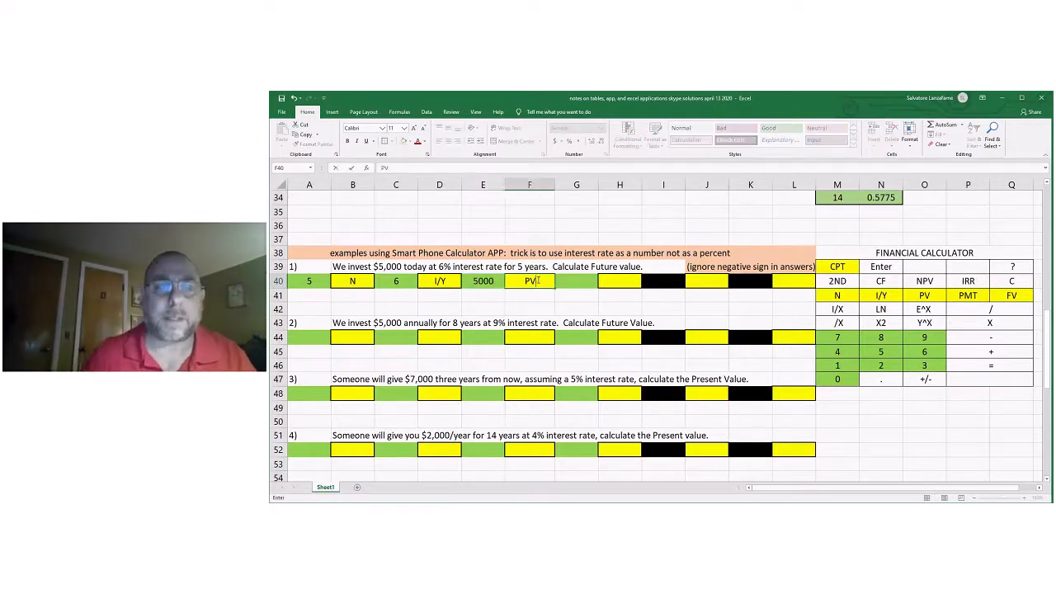
# Enter 0 in G40 and PMT in H40 as the periodic payment for calculator app problem 1.
pyautogui.click(584, 280)
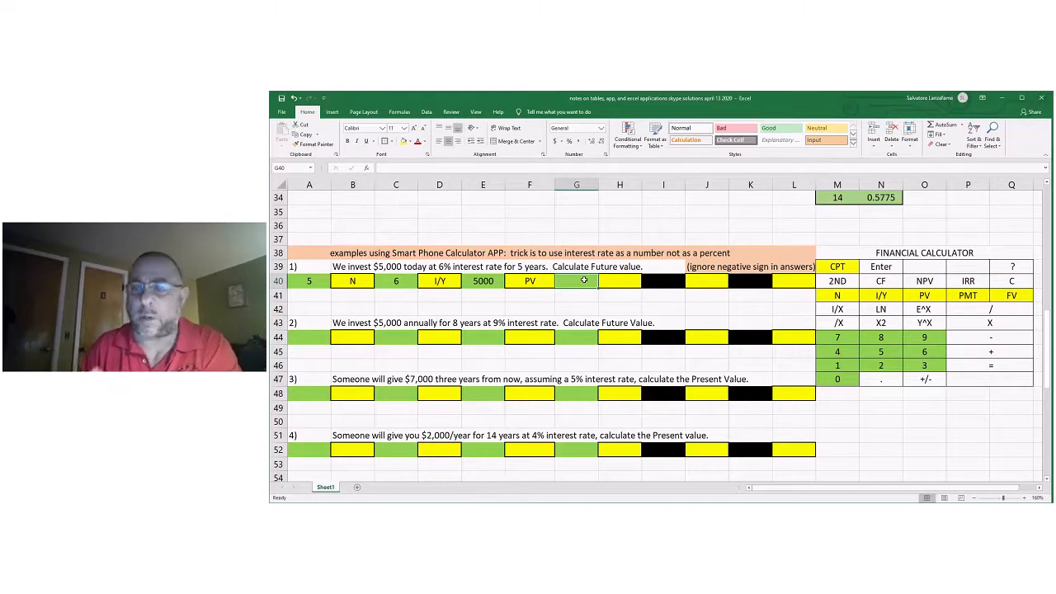
pyautogui.click(530, 281)
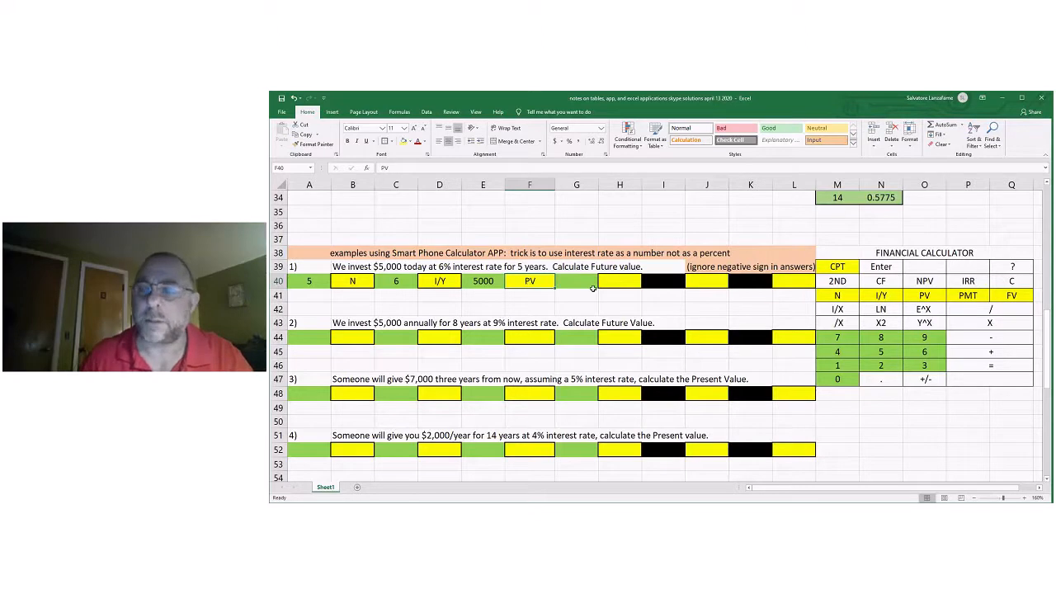
pyautogui.click(976, 297)
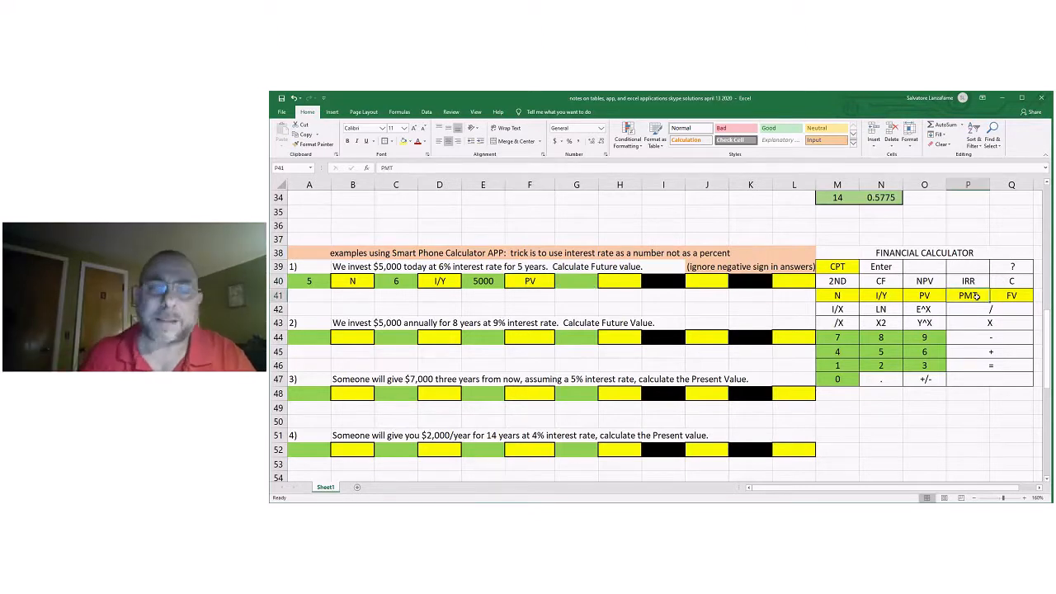
pyautogui.click(576, 280)
pyautogui.write('0')
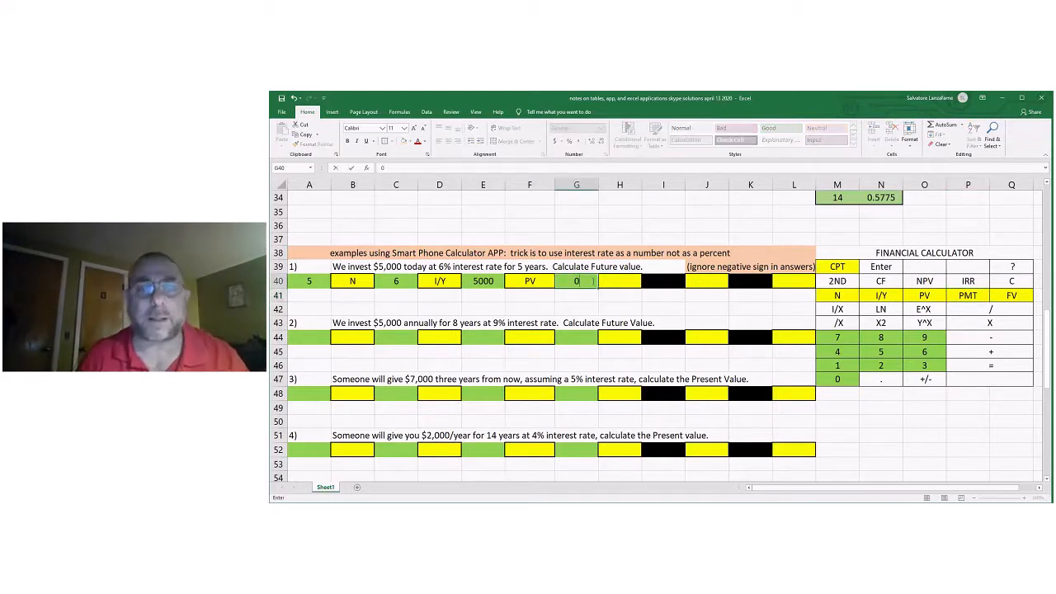
pyautogui.click(608, 280)
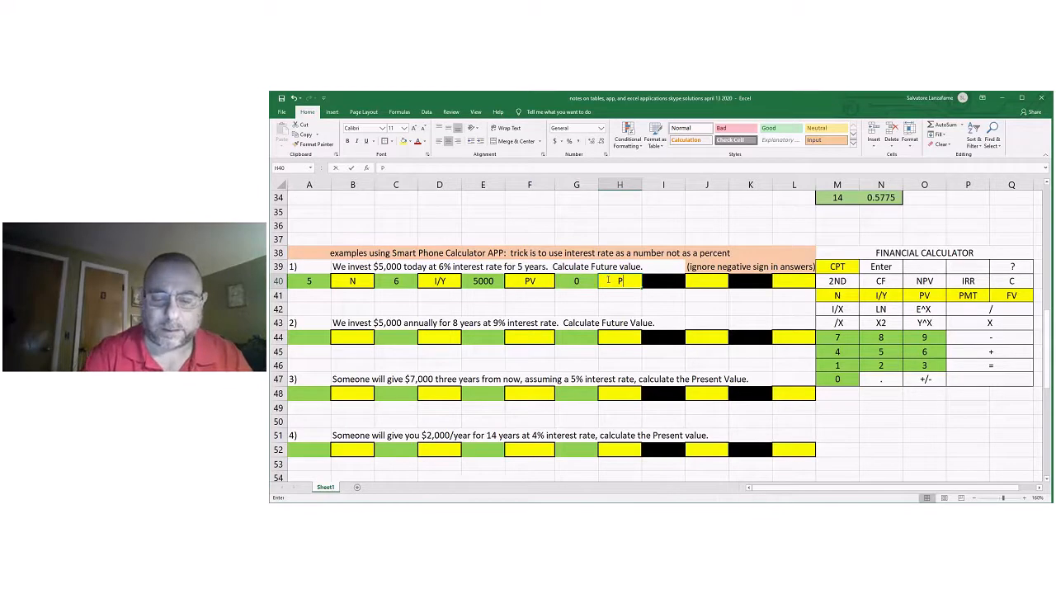
pyautogui.write('PMT')
pyautogui.press('Return')
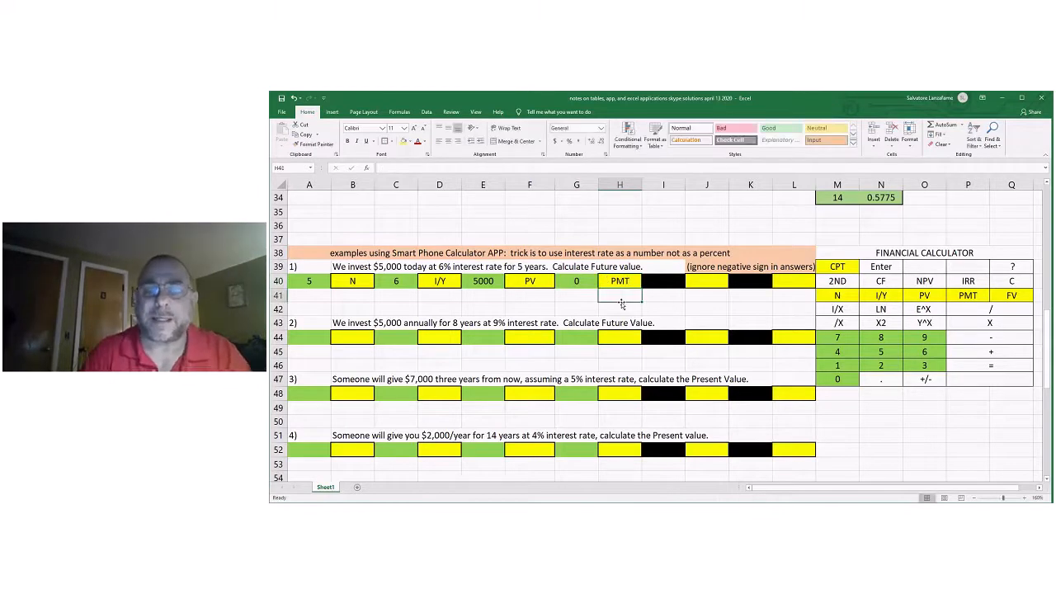
pyautogui.click(581, 282)
pyautogui.click(621, 282)
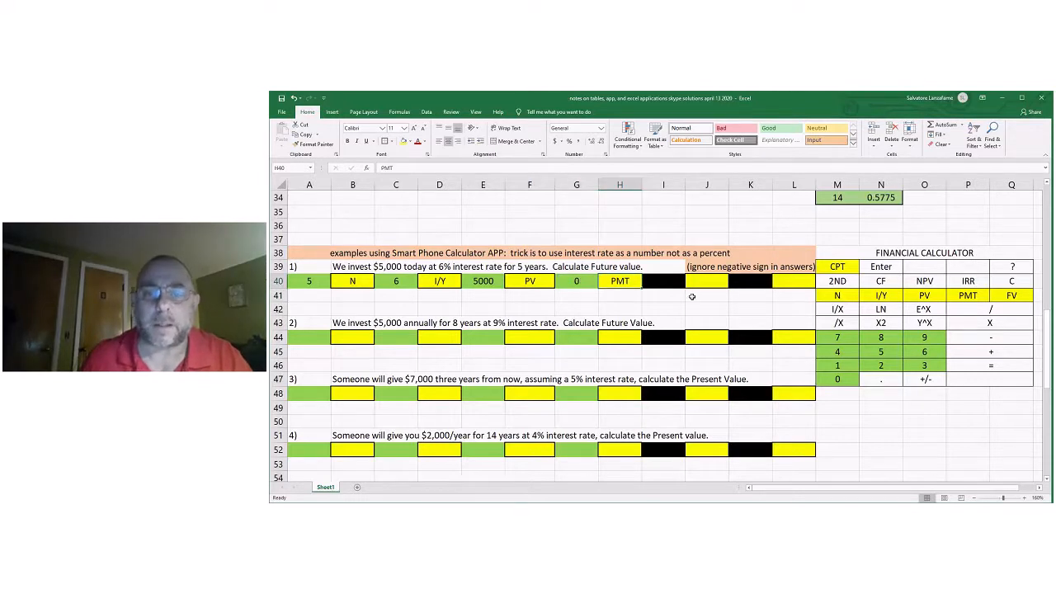
# Enter CPT in J40 and FV in L40 as the keystrokes that compute problem 1's future value.
pyautogui.click(705, 281)
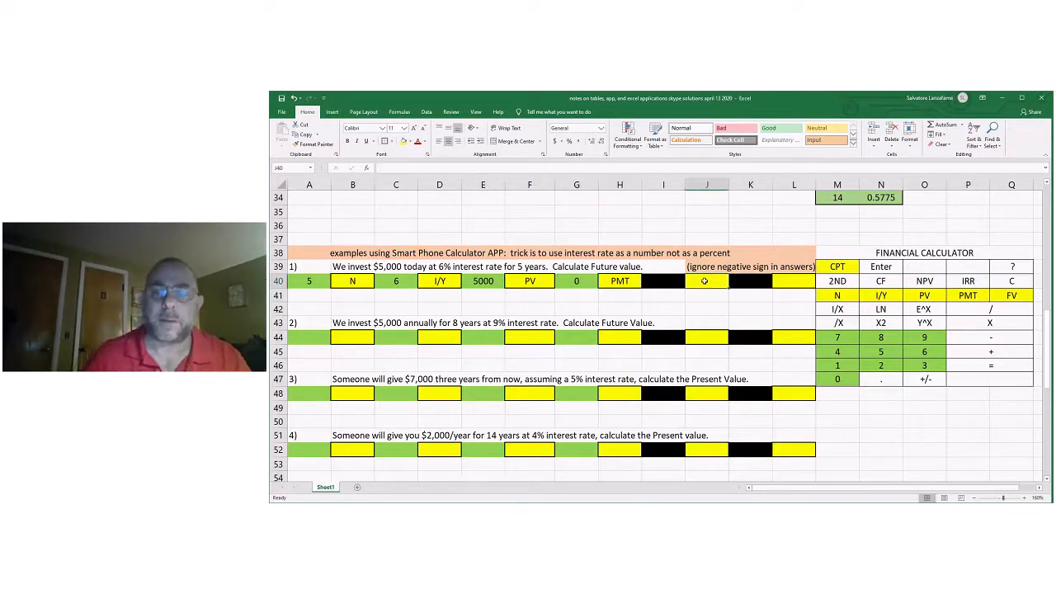
pyautogui.write('CP')
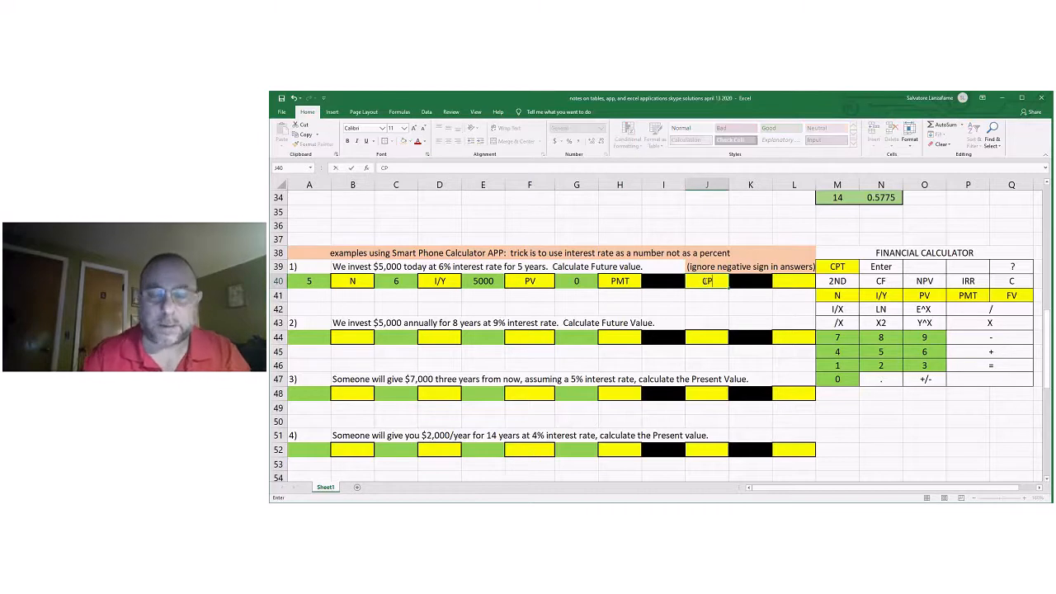
pyautogui.write('T')
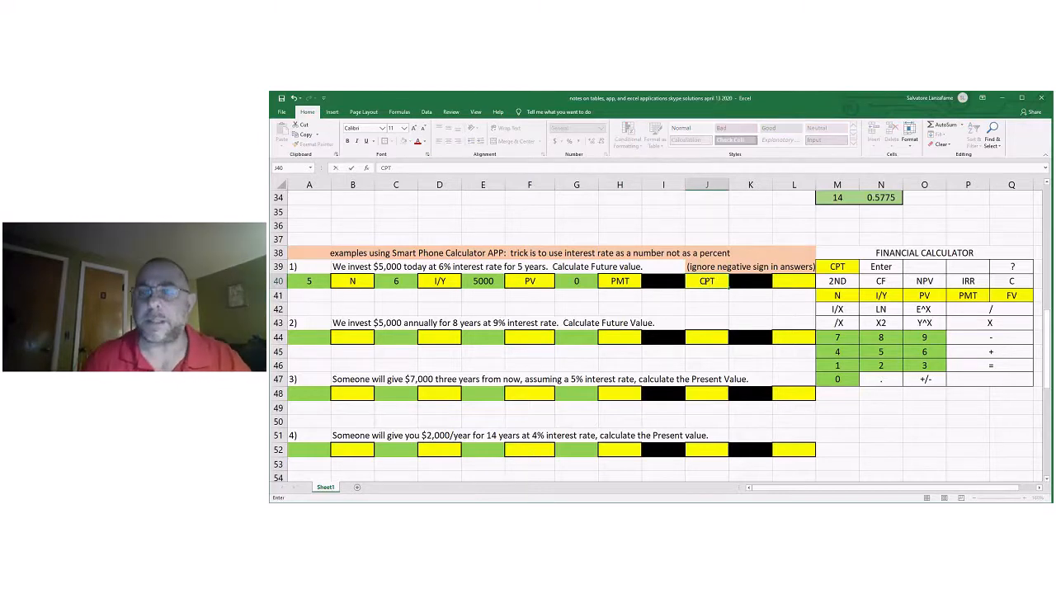
pyautogui.click(796, 280)
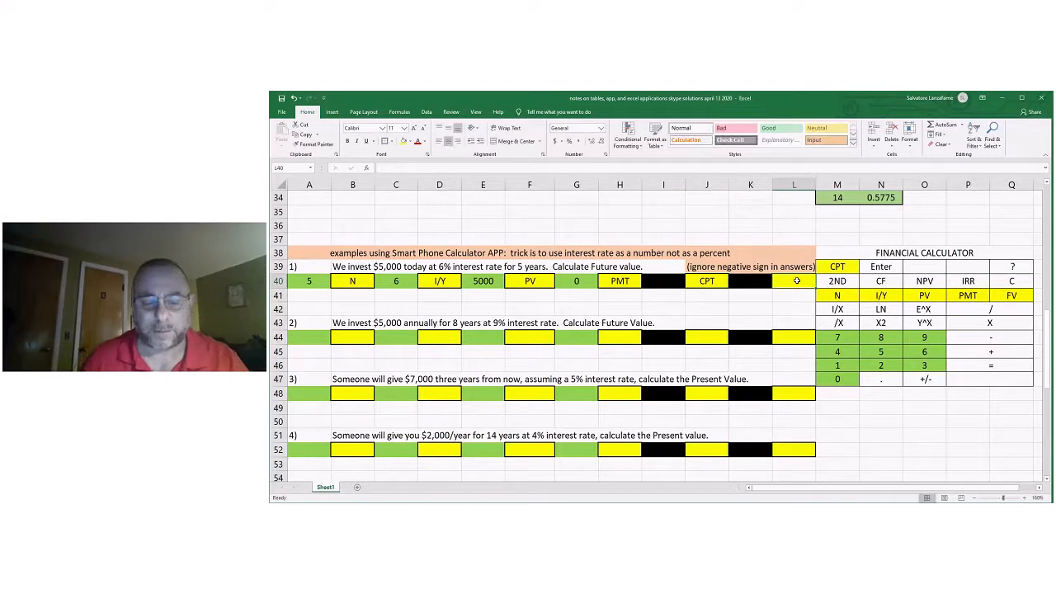
pyautogui.write('FV')
pyautogui.click(784, 314)
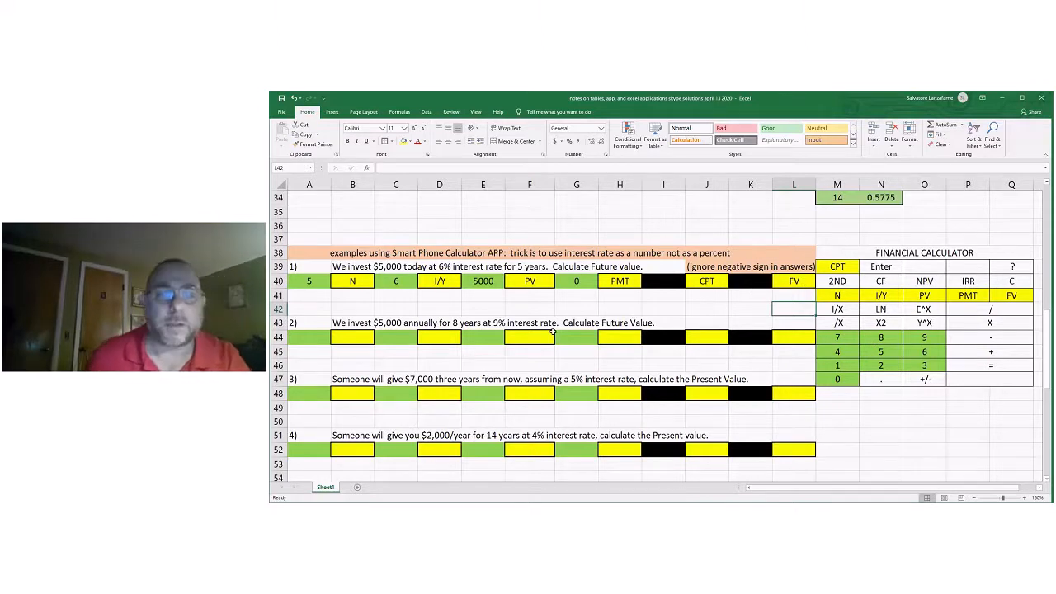
# Enter the calculator app's answer $6,692.1279 in F41, below problem 1's keystroke row.
pyautogui.click(530, 297)
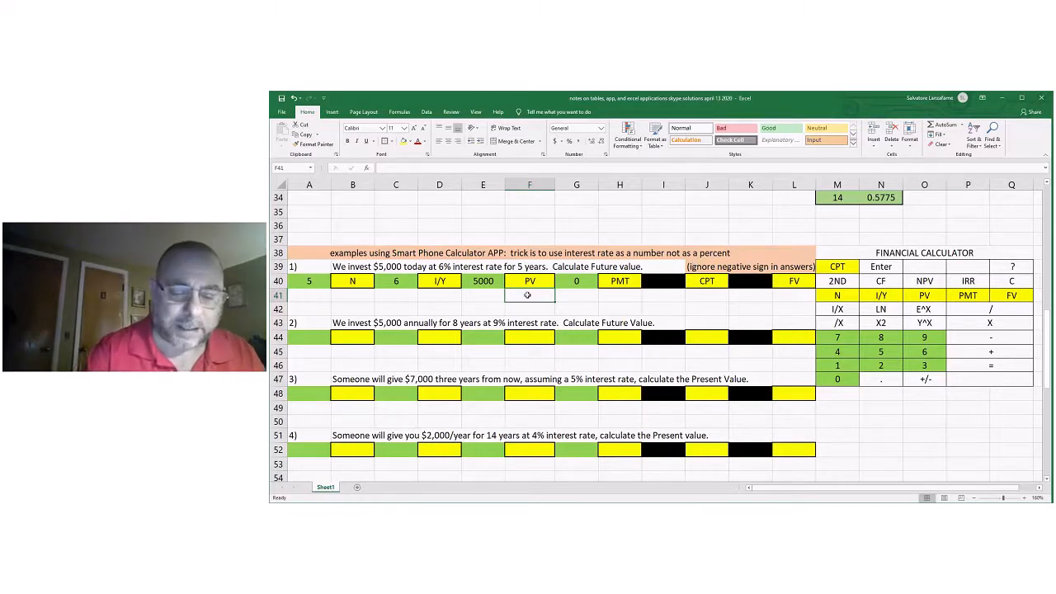
pyautogui.write('$6')
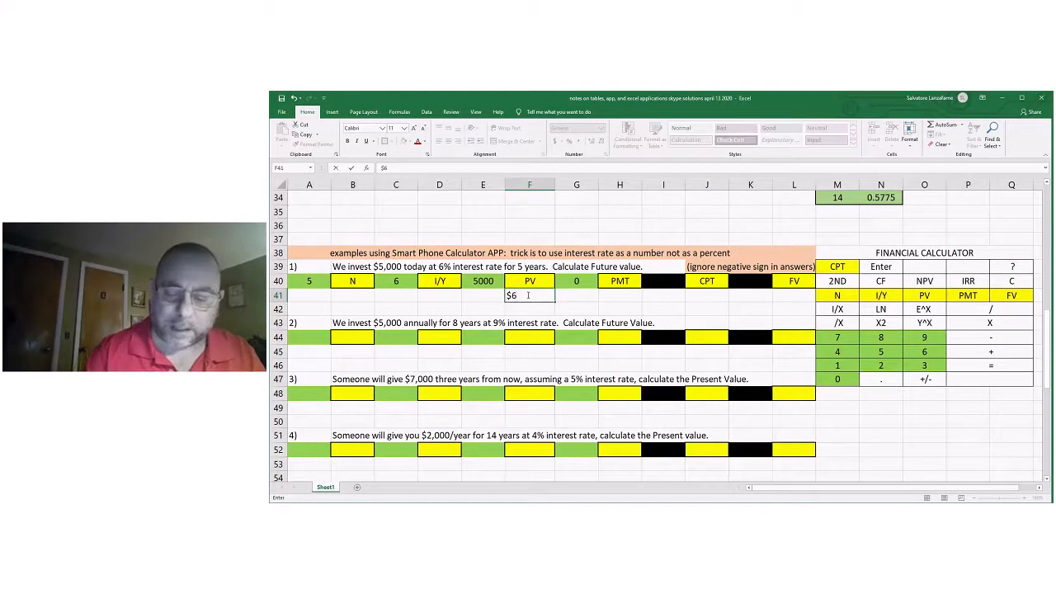
pyautogui.write(',6')
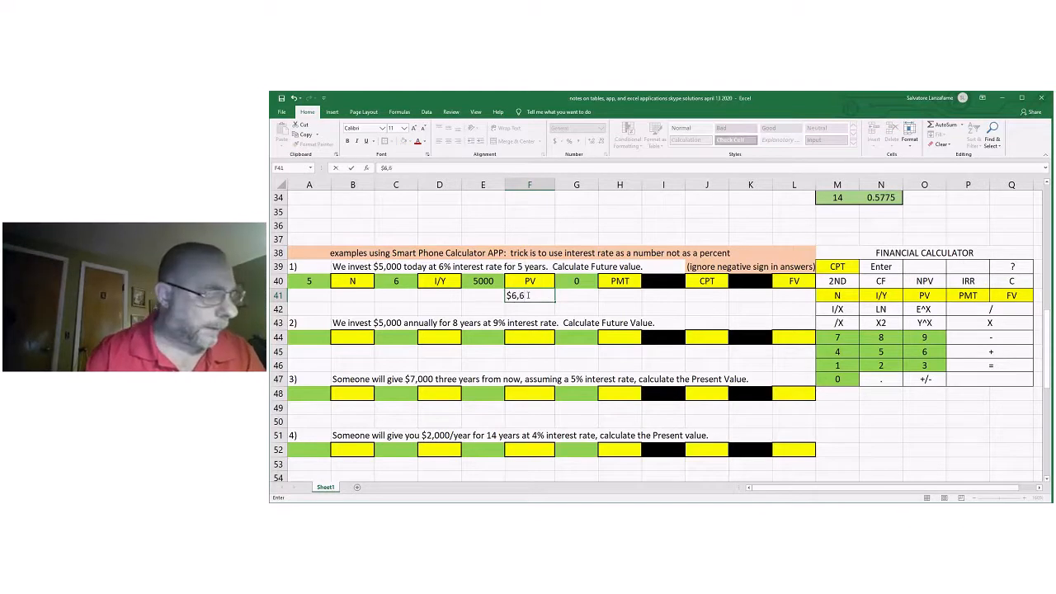
pyautogui.write('92')
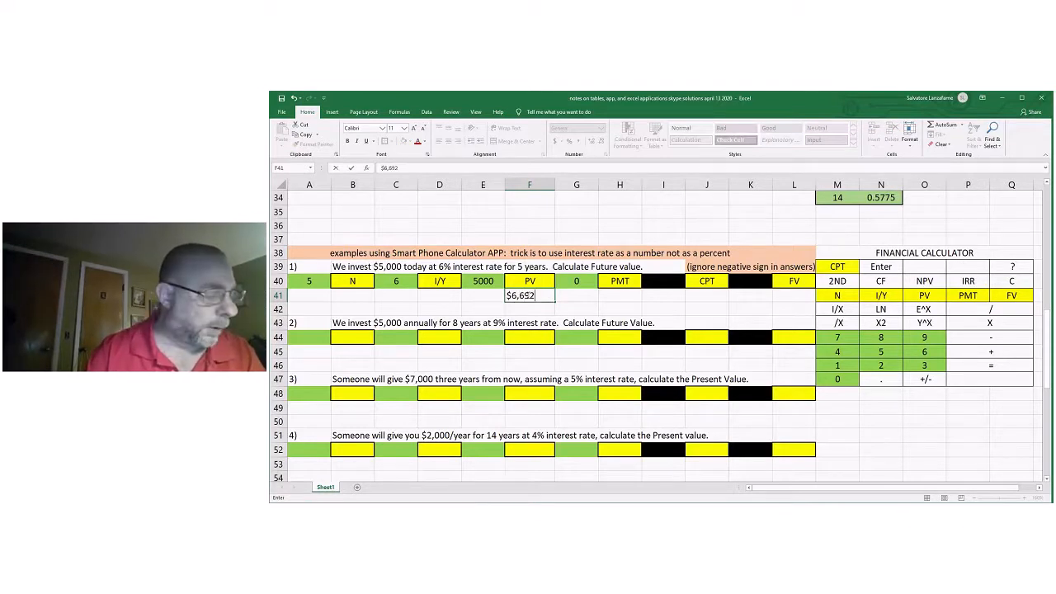
pyautogui.write('.12')
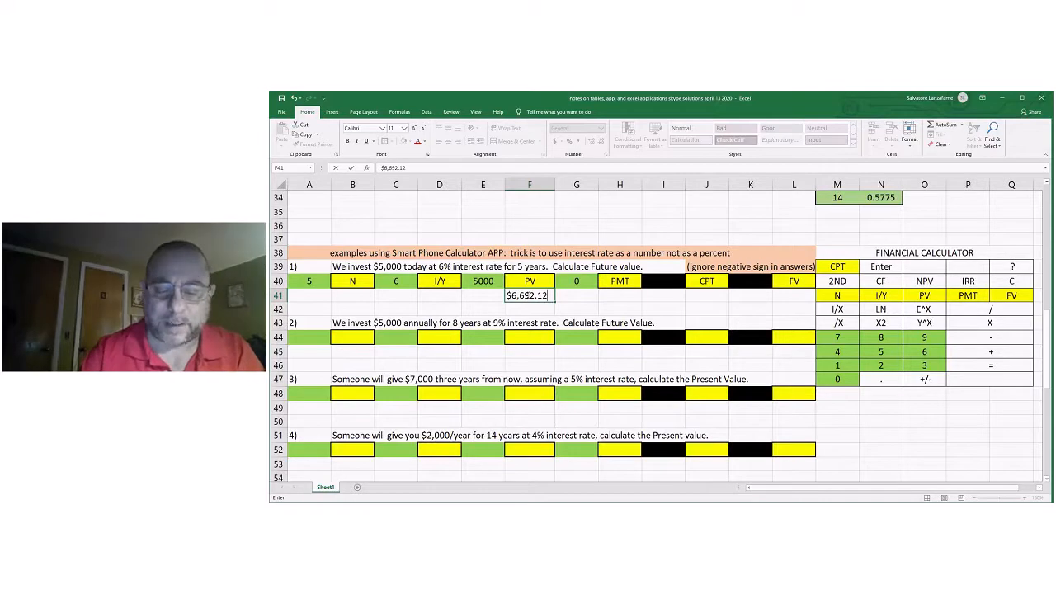
pyautogui.write('79')
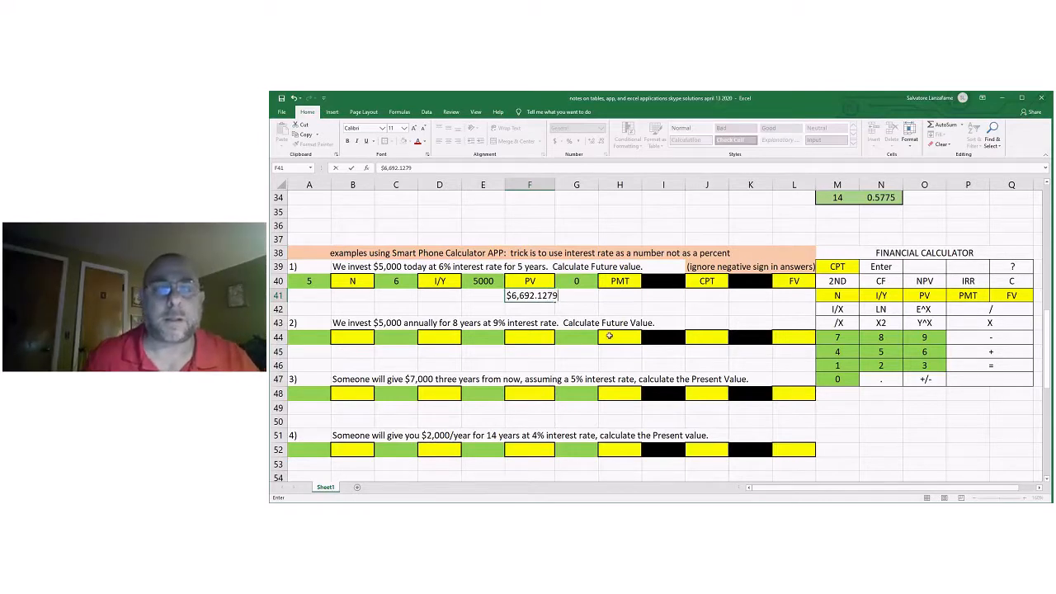
pyautogui.click(537, 317)
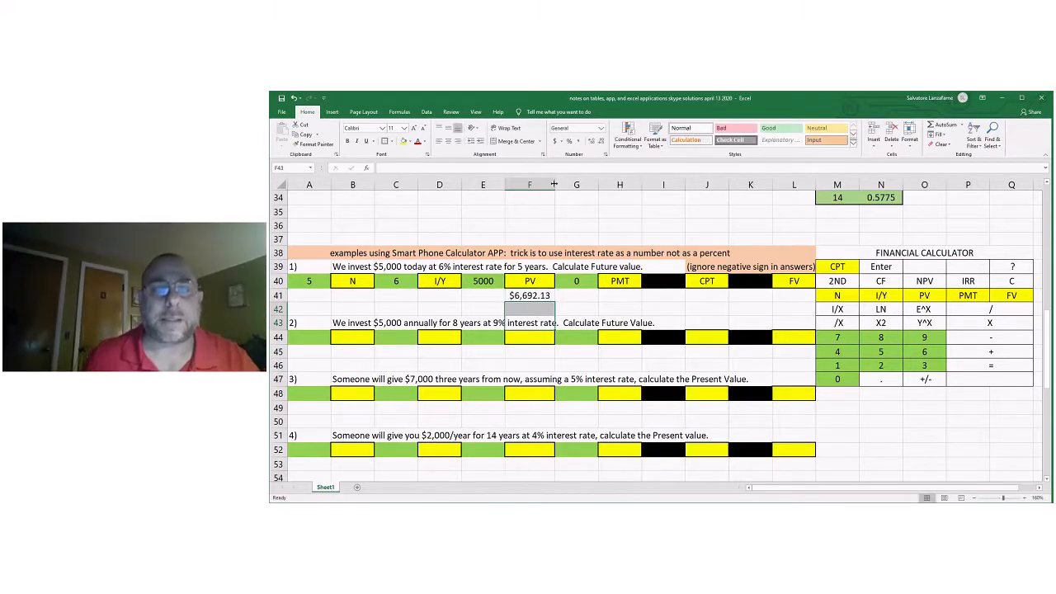
# Widen column F and show problem 1's calculator app answer in F41 with four decimal places.
pyautogui.moveTo(554, 184); pyautogui.dragTo(567, 184)
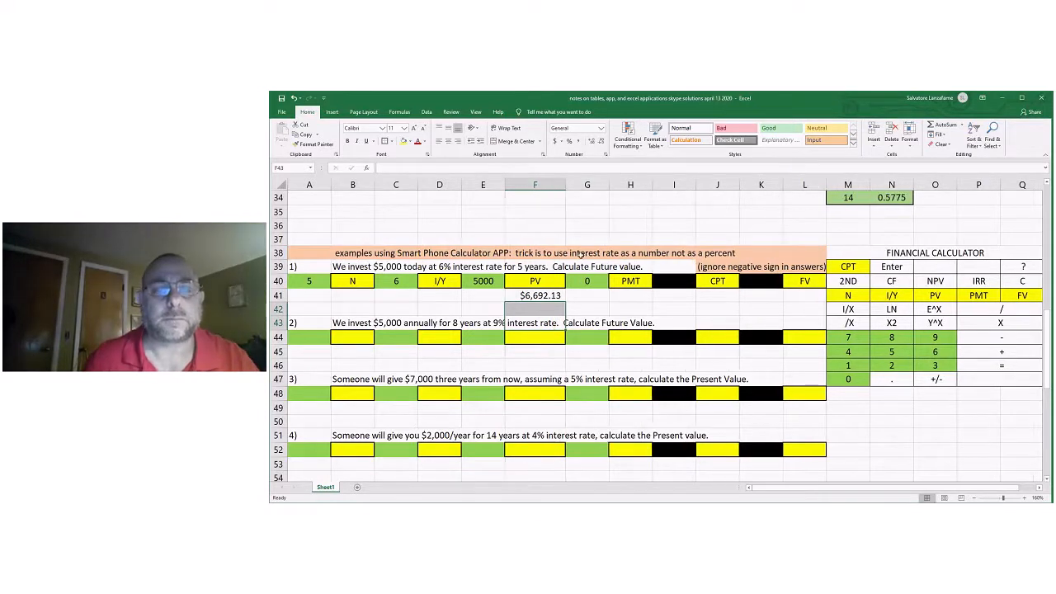
pyautogui.click(536, 293)
pyautogui.click(592, 145)
pyautogui.click(592, 144)
# Enter the rounded calculator app answer $6,692 in F42, below the four-decimal answer.
pyautogui.click(553, 308)
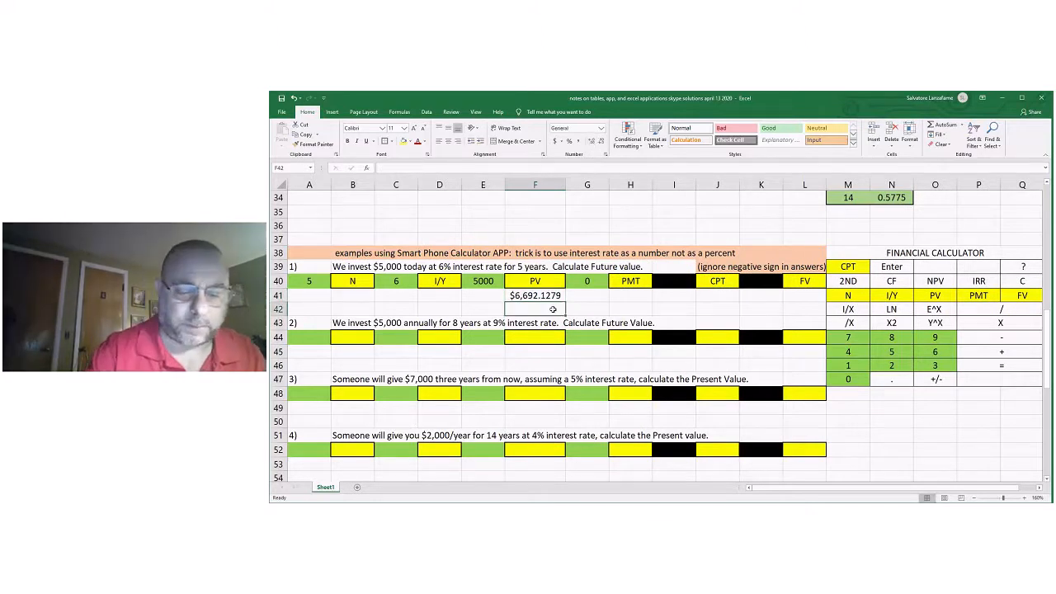
pyautogui.write('$6,692')
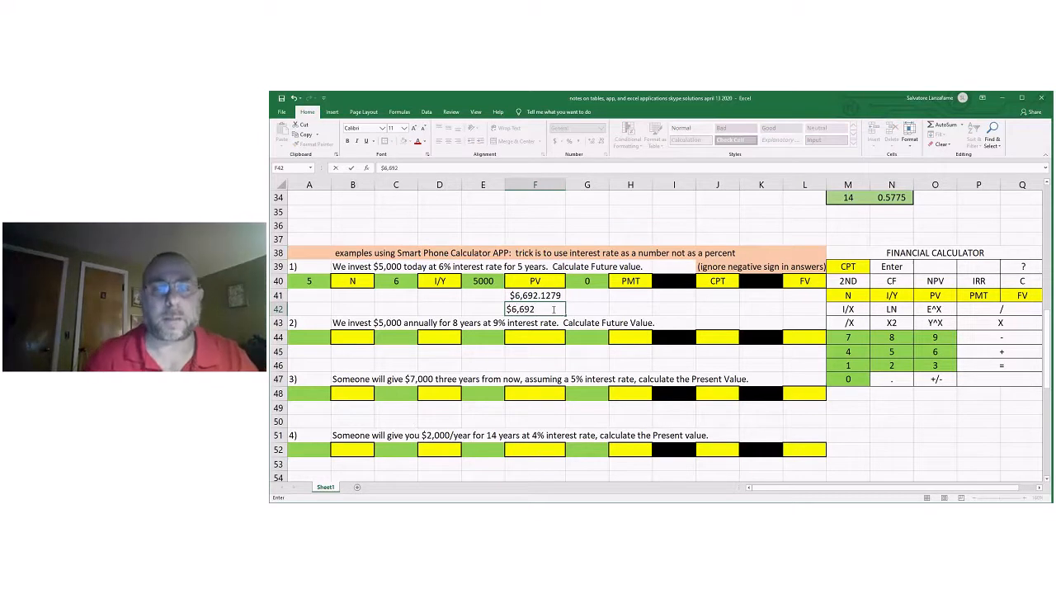
pyautogui.click(609, 306)
pyautogui.click(554, 309)
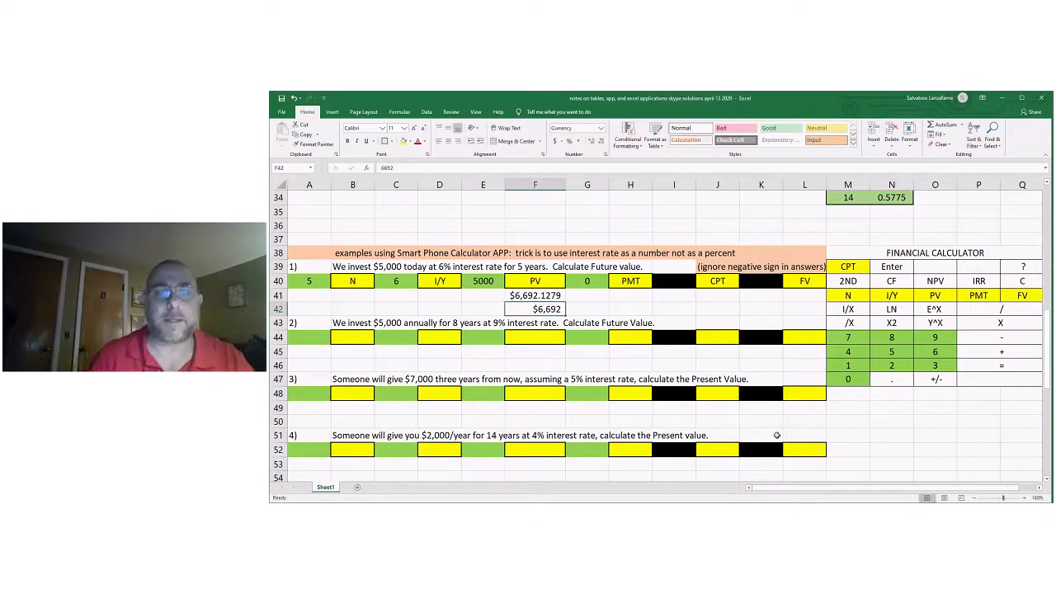
pyautogui.click(872, 440)
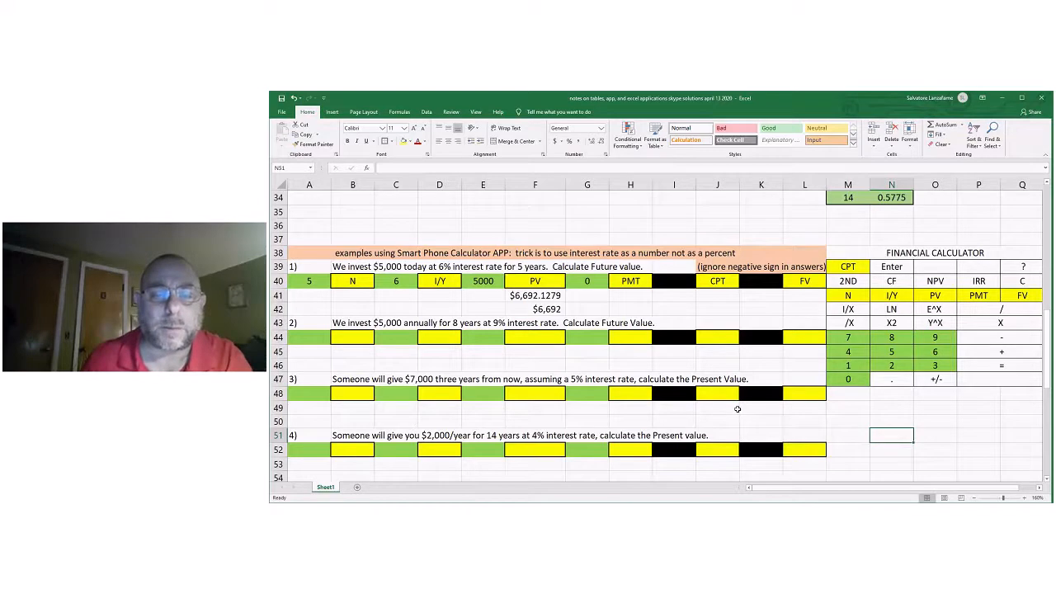
# Compare problem 1's calculator app answer in F42 with the table-based future value in F7.
pyautogui.scroll(1, 738, 409)
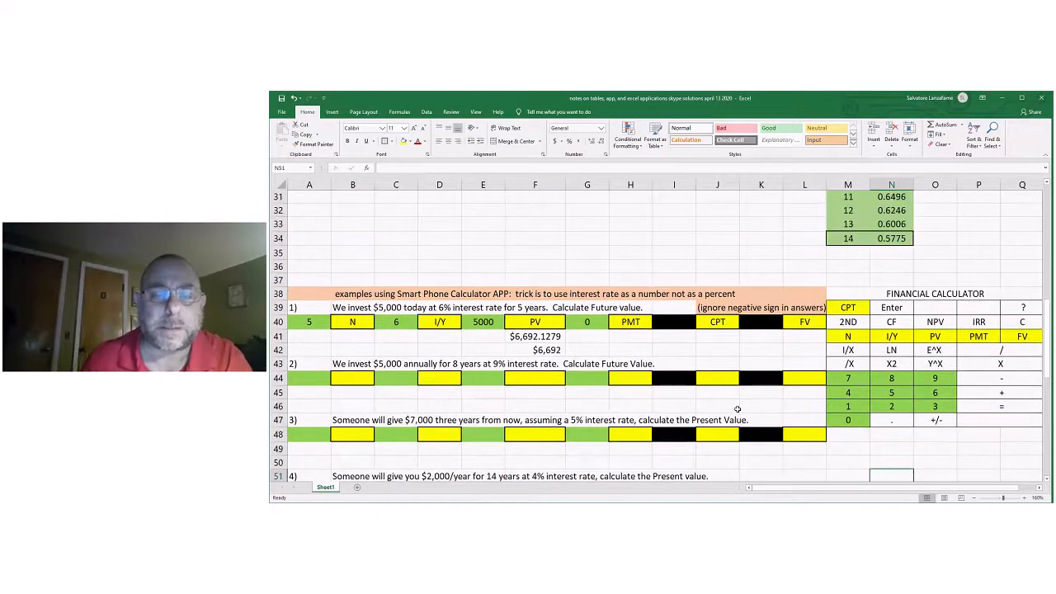
pyautogui.click(549, 351)
pyautogui.scroll(3, 550, 351)
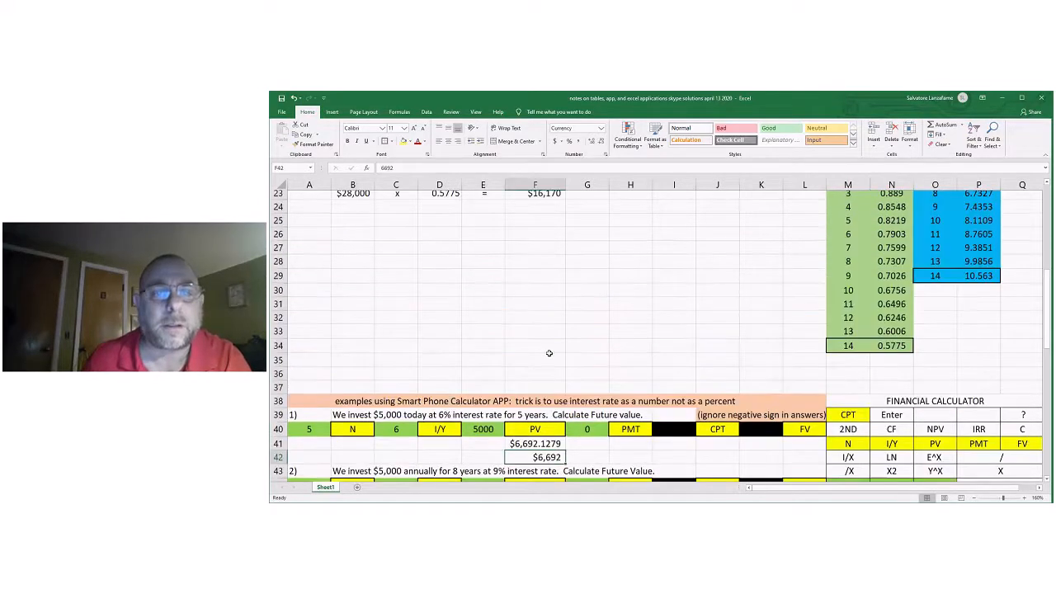
pyautogui.scroll(6, 620, 283)
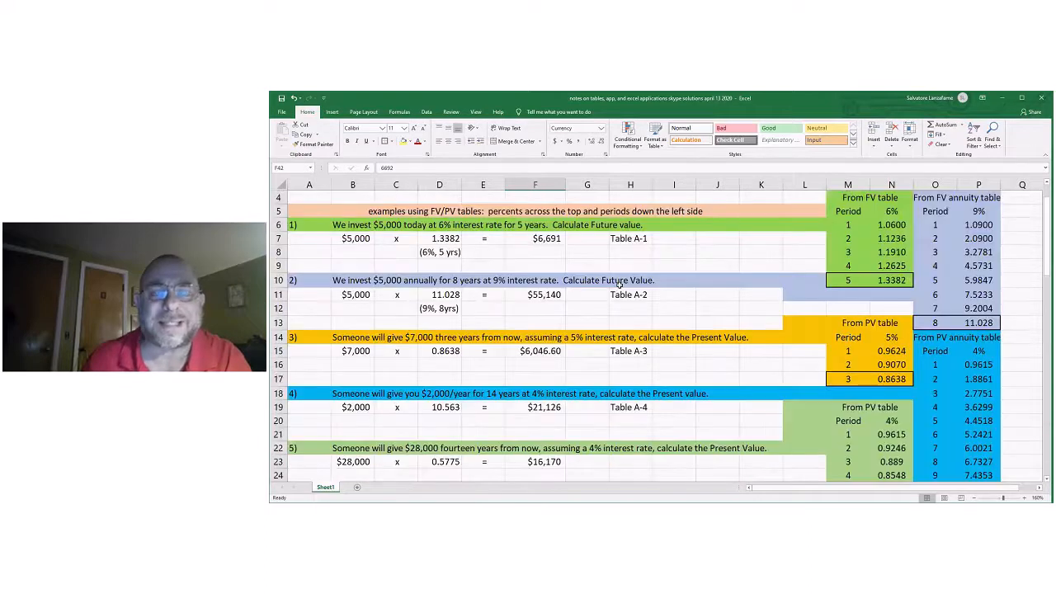
pyautogui.click(550, 238)
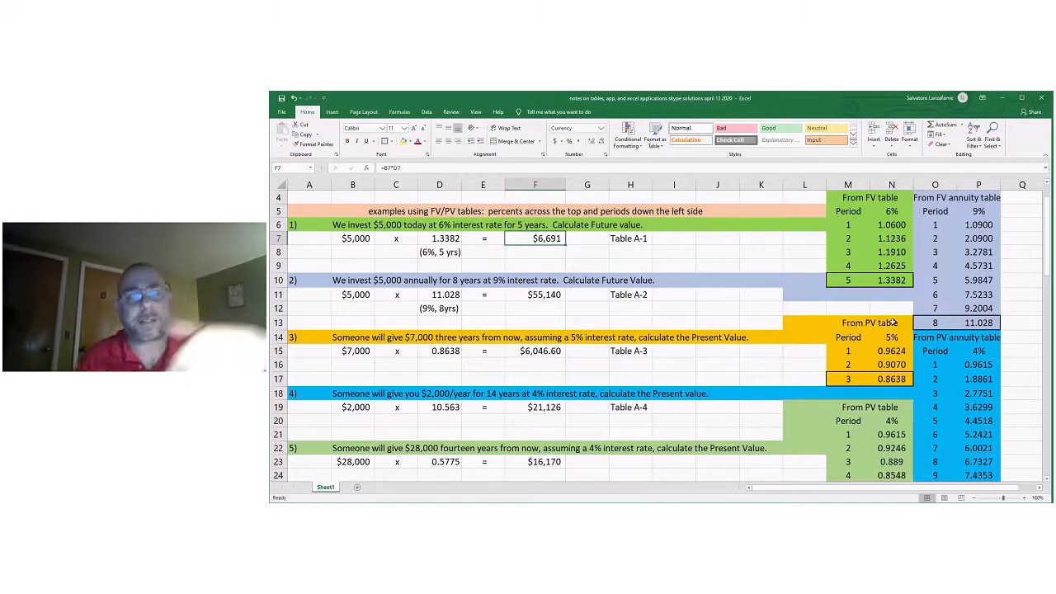
pyautogui.scroll(-2, 757, 397)
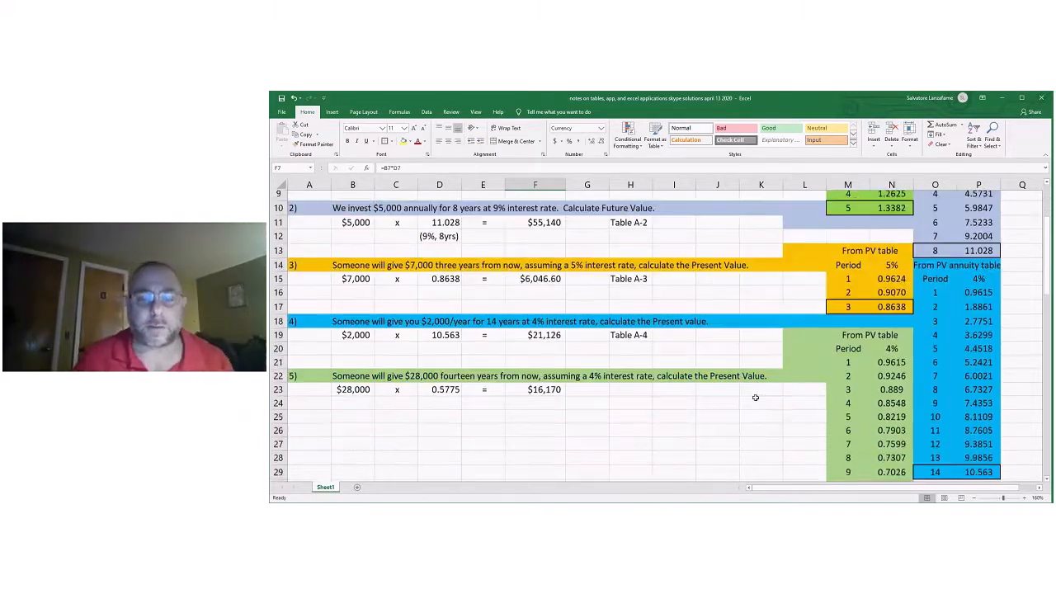
pyautogui.scroll(-4, 755, 398)
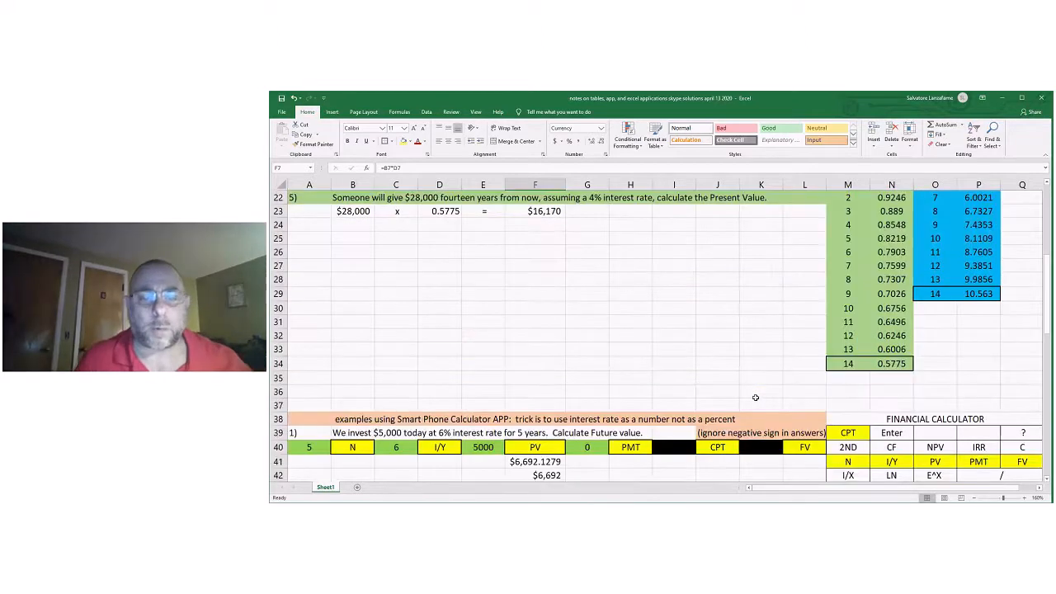
pyautogui.scroll(-2, 755, 398)
pyautogui.click(543, 395)
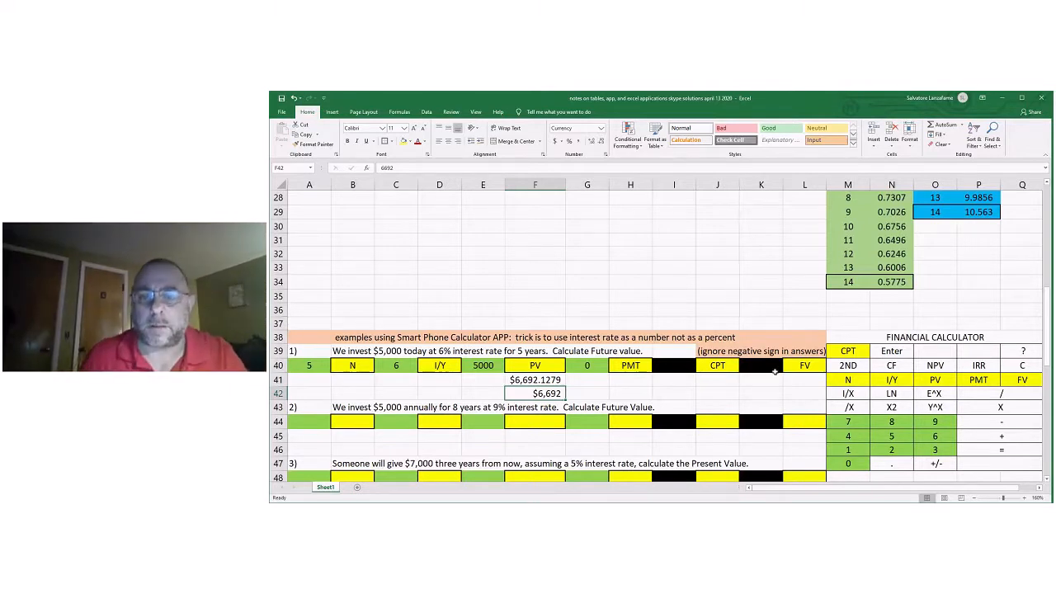
# Enter the note "10 calculator moves" in L37, above the calculator app examples heading.
pyautogui.click(792, 326)
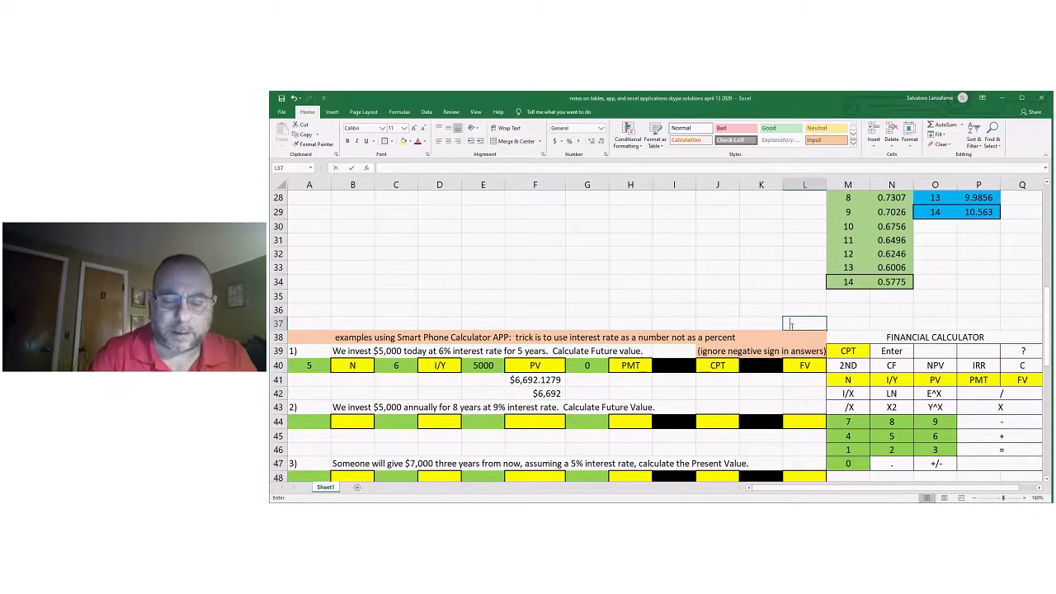
pyautogui.write('10 calculator moves')
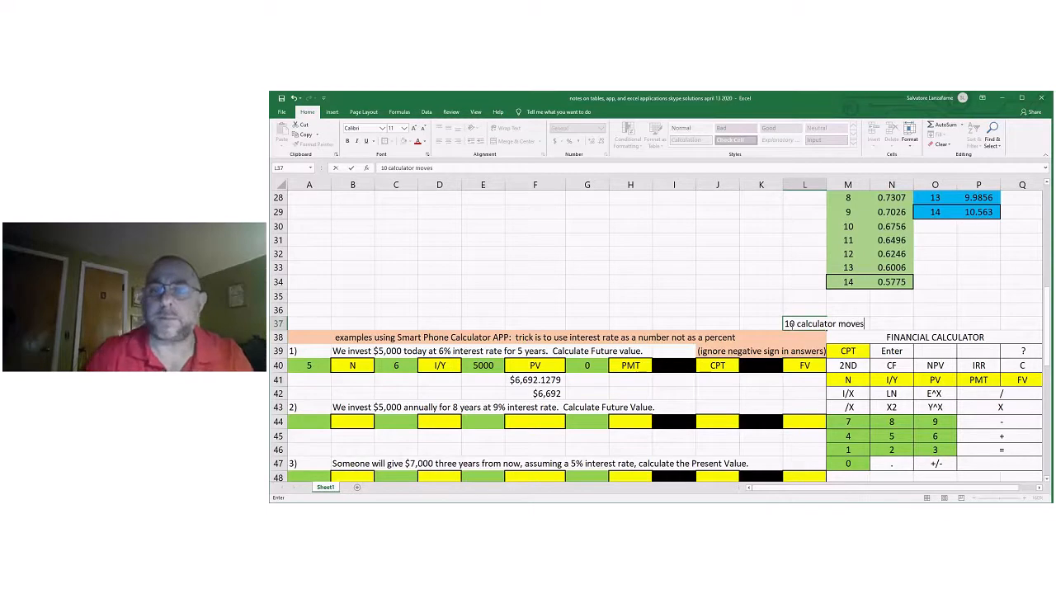
pyautogui.click(731, 265)
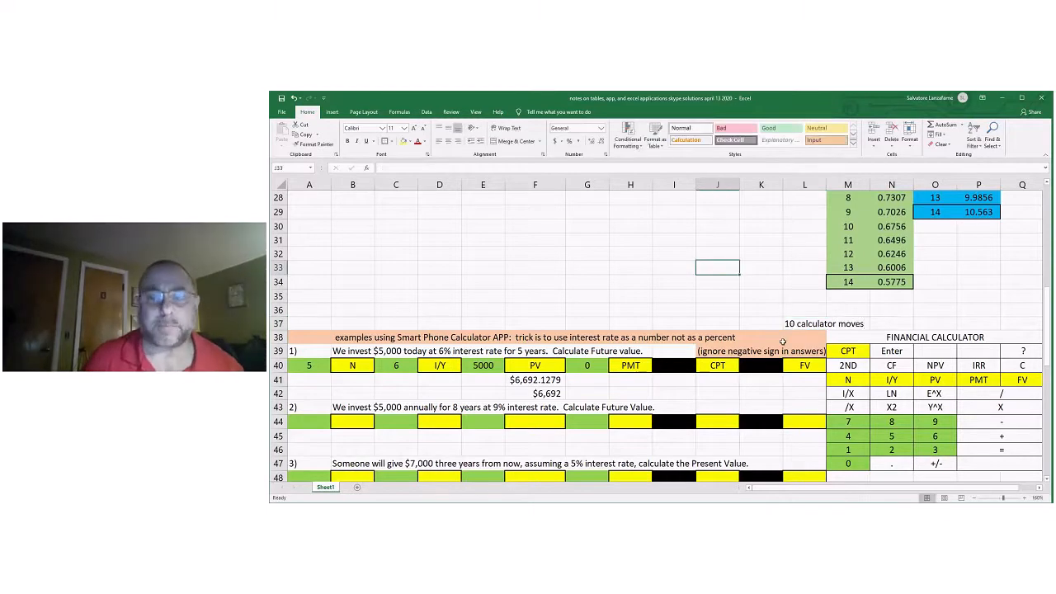
# Highlight the "10 calculator moves" note across L37:M37 with a yellow fill.
pyautogui.click(790, 322)
pyautogui.moveTo(790, 322); pyautogui.dragTo(832, 322)
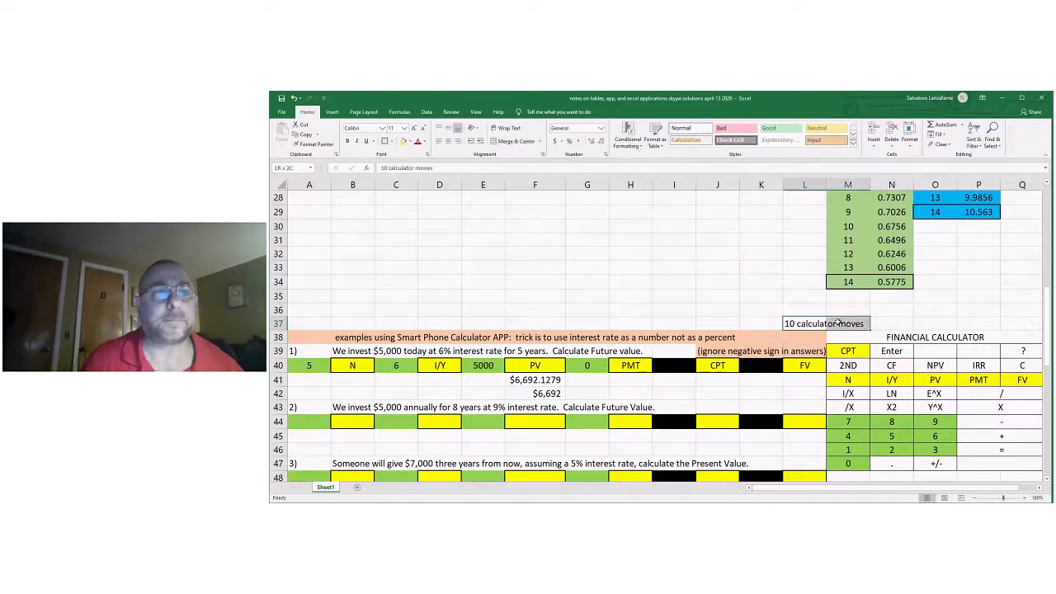
pyautogui.click(403, 142)
pyautogui.scroll(-1, 567, 418)
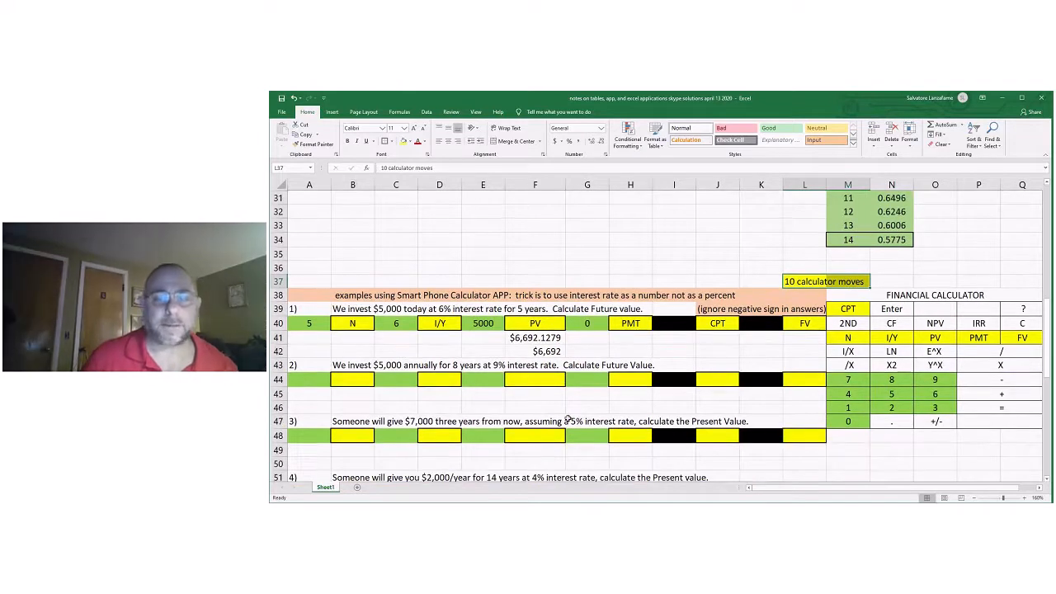
pyautogui.scroll(-1, 568, 418)
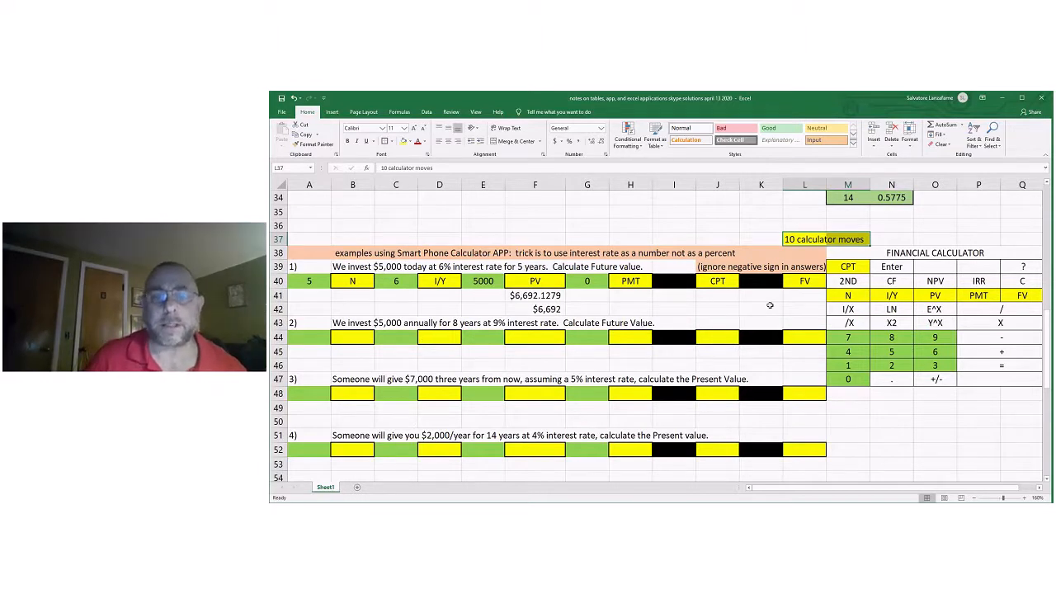
# Copy the CPT and FV keystrokes from J40:L40 to J44:L44 for calculator app problem 2.
pyautogui.click(721, 281)
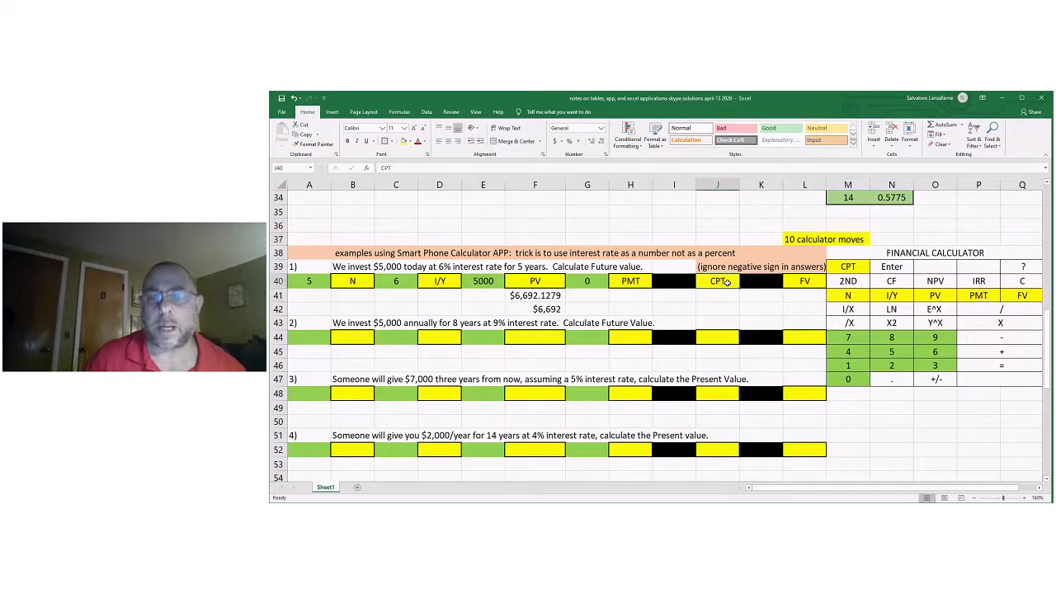
pyautogui.moveTo(726, 282); pyautogui.dragTo(804, 281)
pyautogui.rightClick(804, 282)
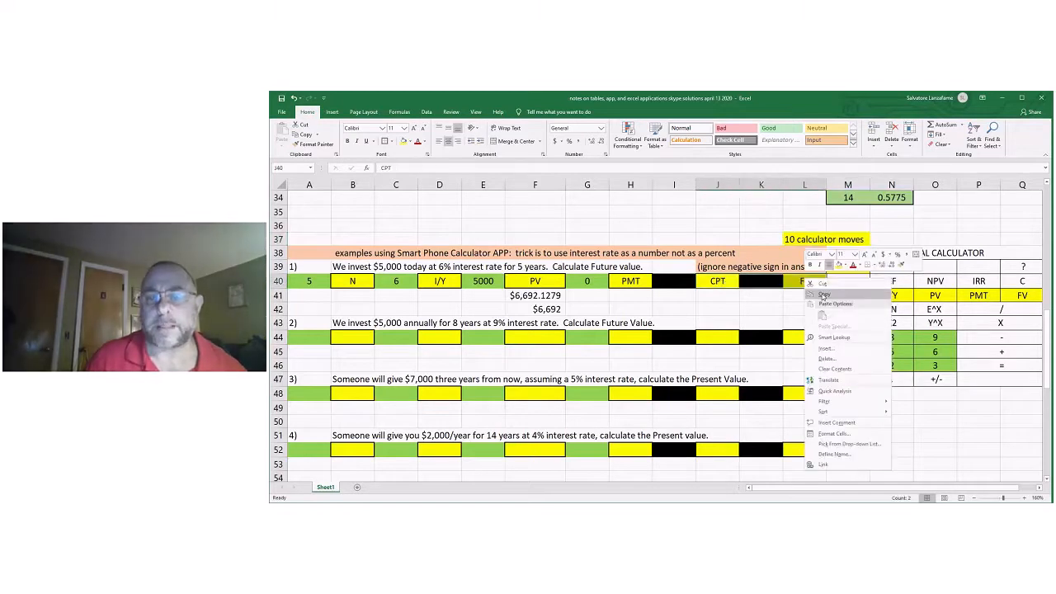
pyautogui.click(823, 295)
pyautogui.click(718, 339)
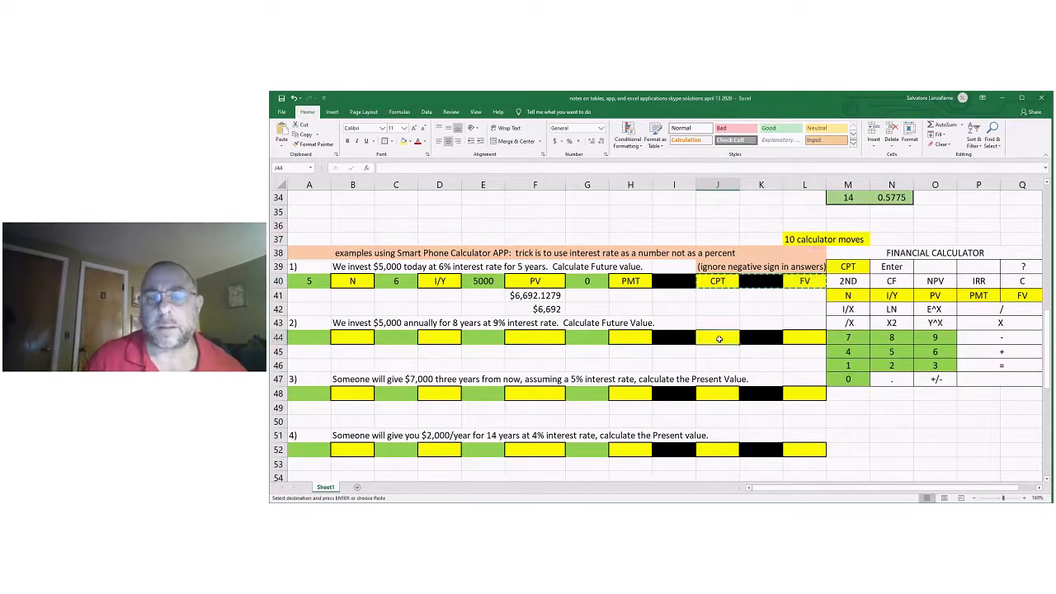
pyautogui.hotkey('ctrl', 'v')
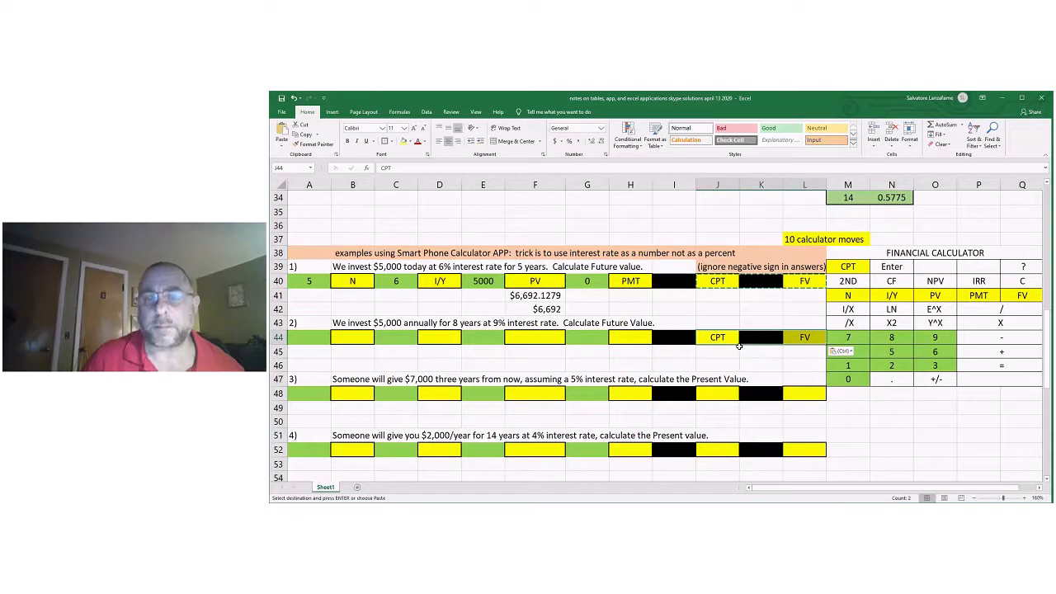
pyautogui.click(806, 355)
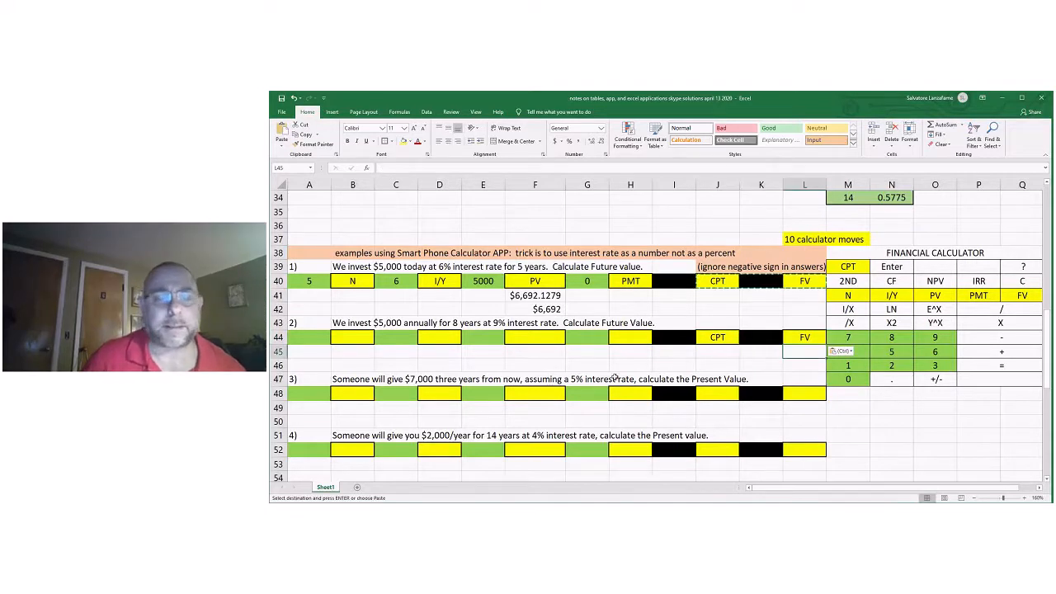
# Enter 8 in A44 and N in B44 as the number of periods for calculator app problem 2.
pyautogui.click(316, 337)
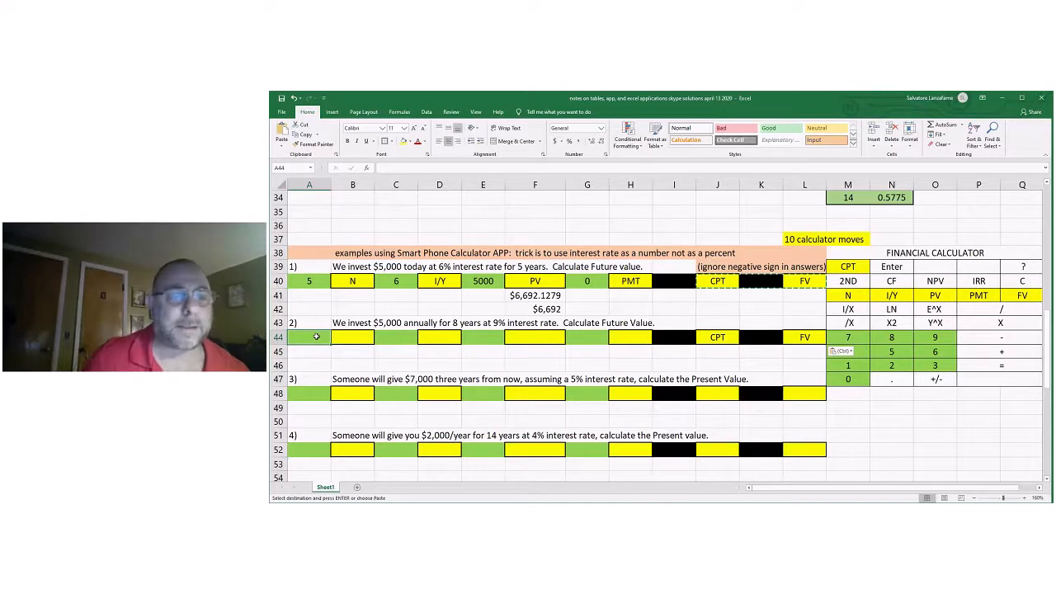
pyautogui.write('8')
pyautogui.click(347, 334)
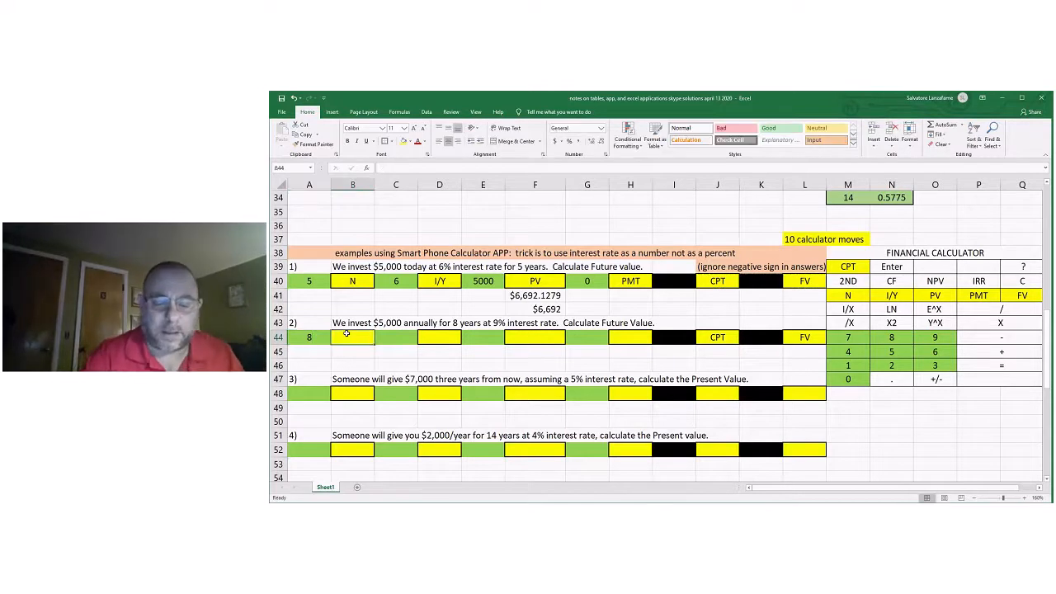
pyautogui.write('N')
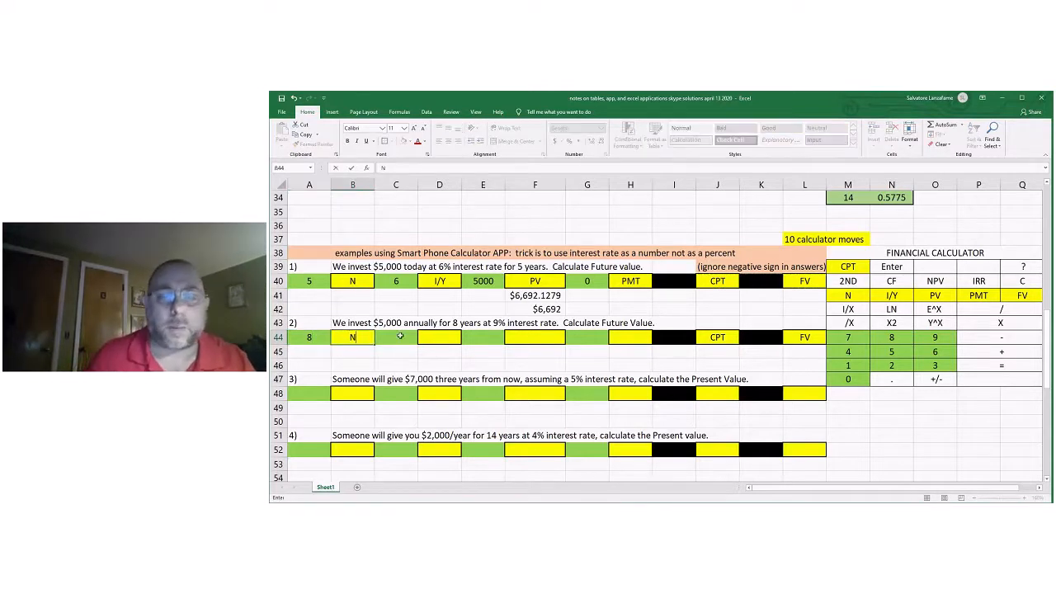
# Enter 9 in C44 and copy the I/Y label from D40 to D44 as problem 2's interest rate.
pyautogui.click(399, 336)
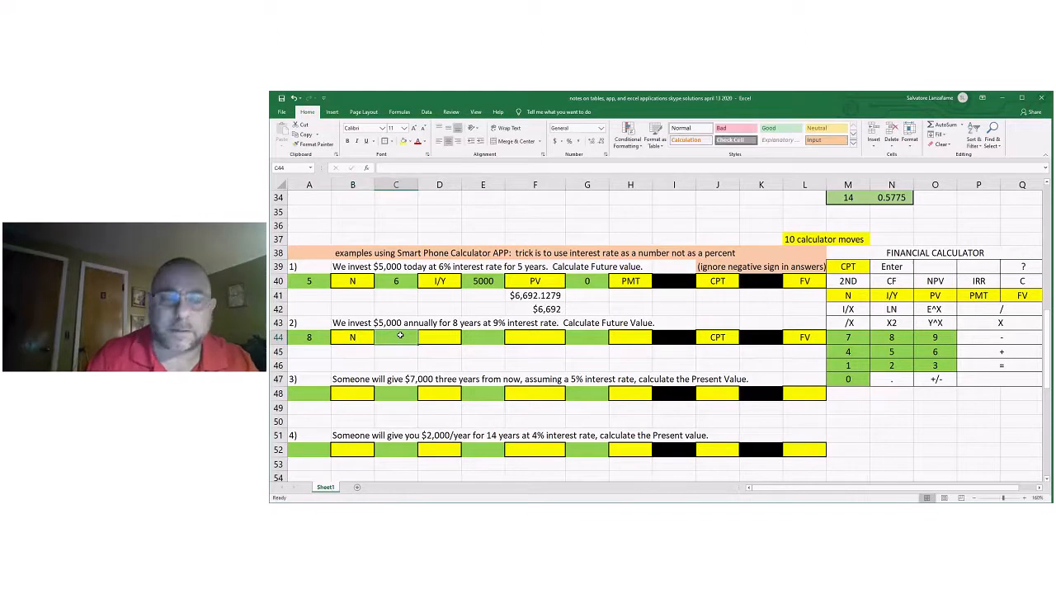
pyautogui.write('9')
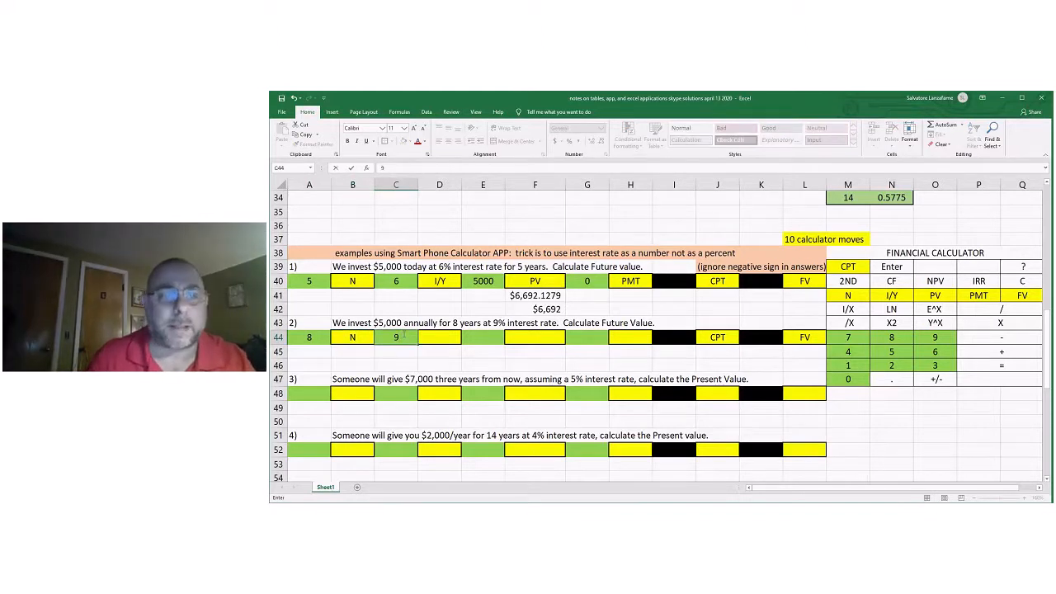
pyautogui.click(442, 282)
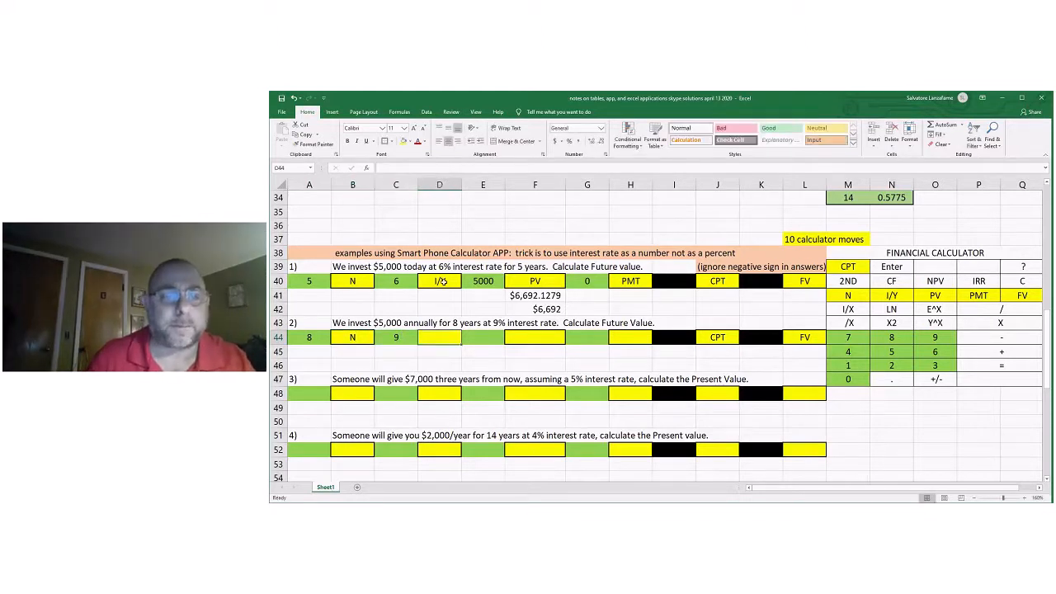
pyautogui.rightClick(445, 284)
pyautogui.click(464, 298)
pyautogui.click(438, 335)
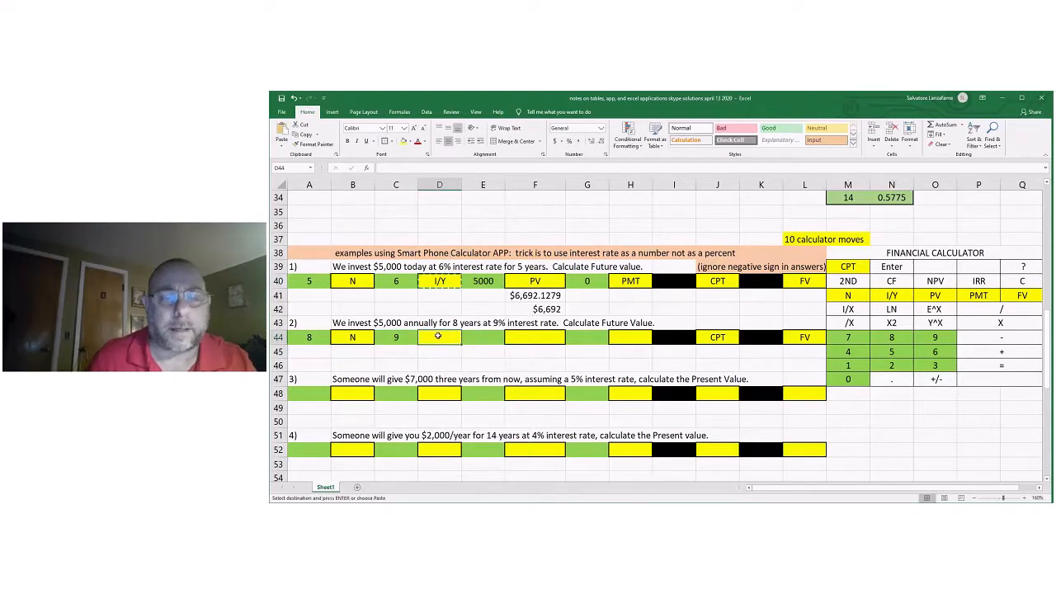
pyautogui.hotkey('ctrl', 'v')
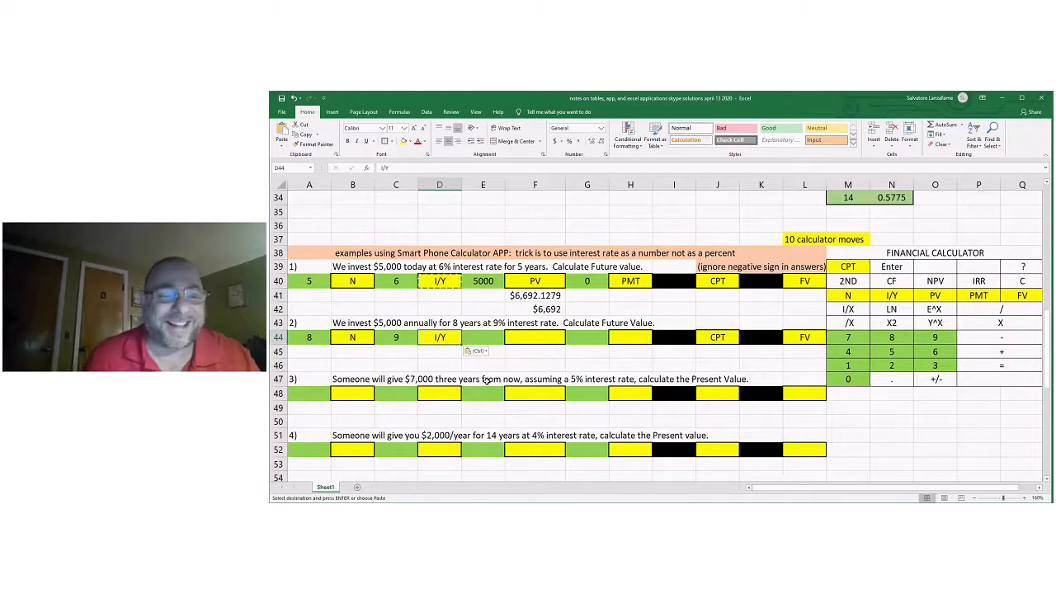
# Enter 5000 in E44 and PMT in F44 as the annual payment for calculator app problem 2.
pyautogui.click(483, 337)
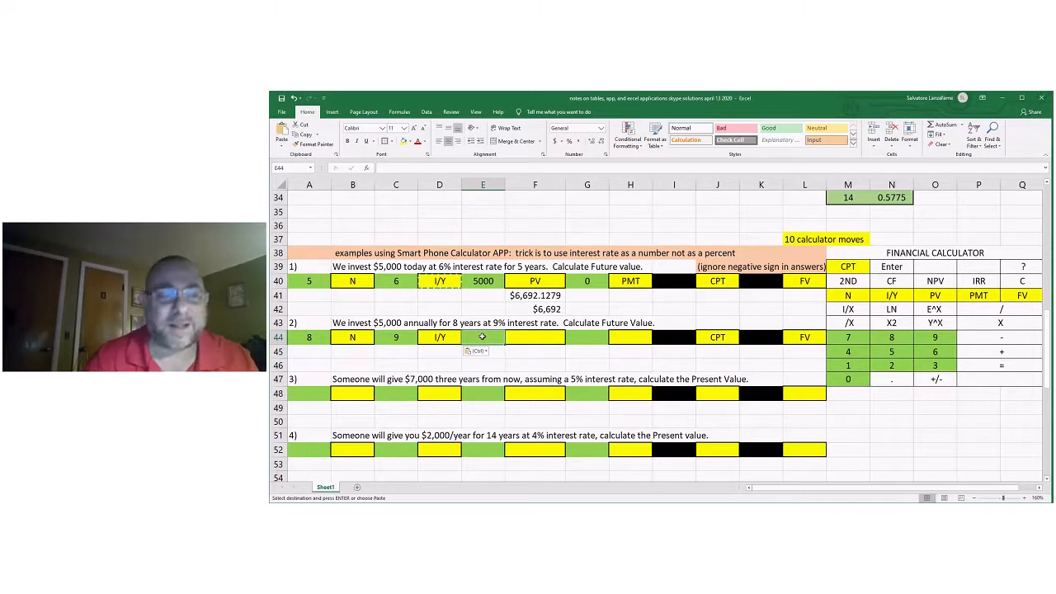
pyautogui.write('5')
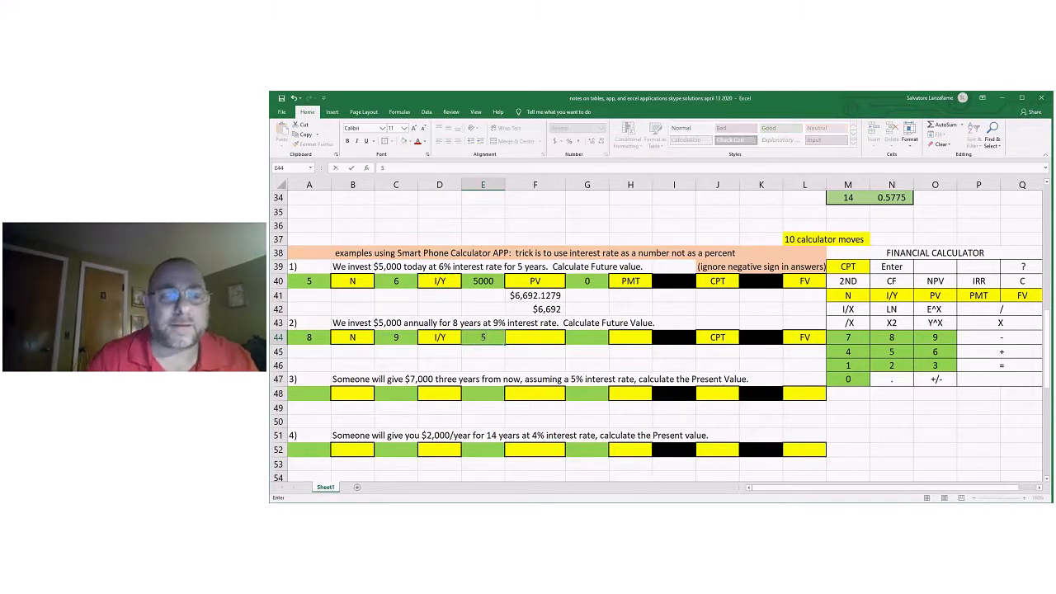
pyautogui.write('000')
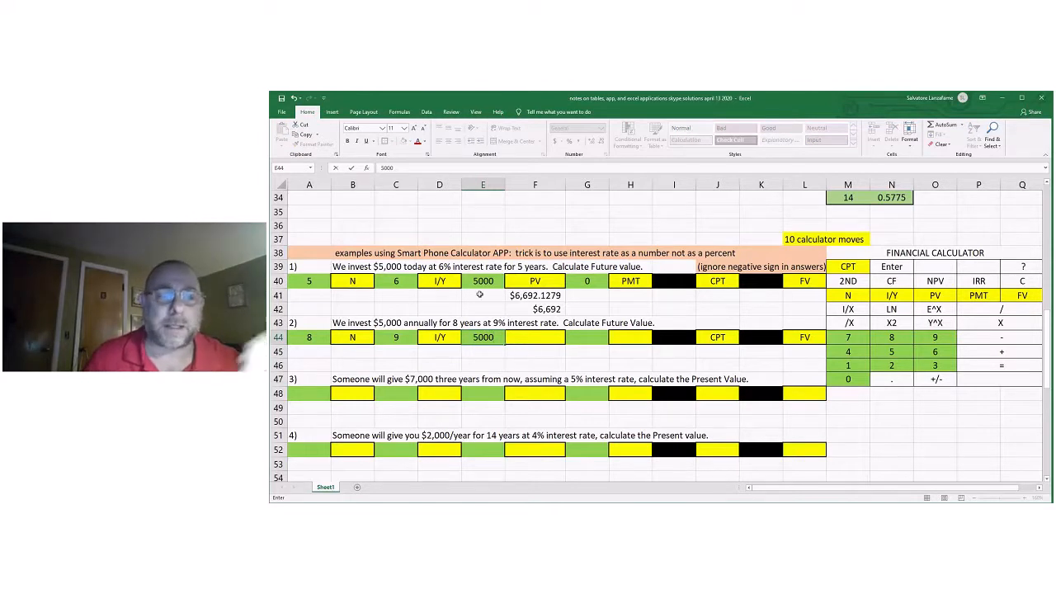
pyautogui.click(535, 336)
pyautogui.write('PM')
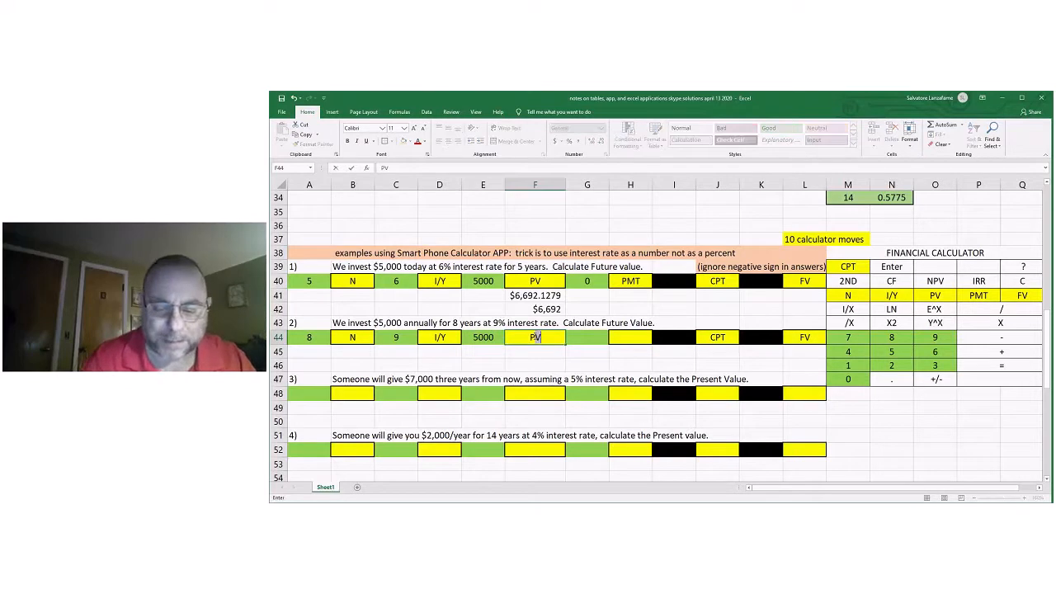
pyautogui.write('T')
# Enter 0 in G44 and PV in H44 to complete the keystrokes for calculator app problem 2.
pyautogui.click(589, 337)
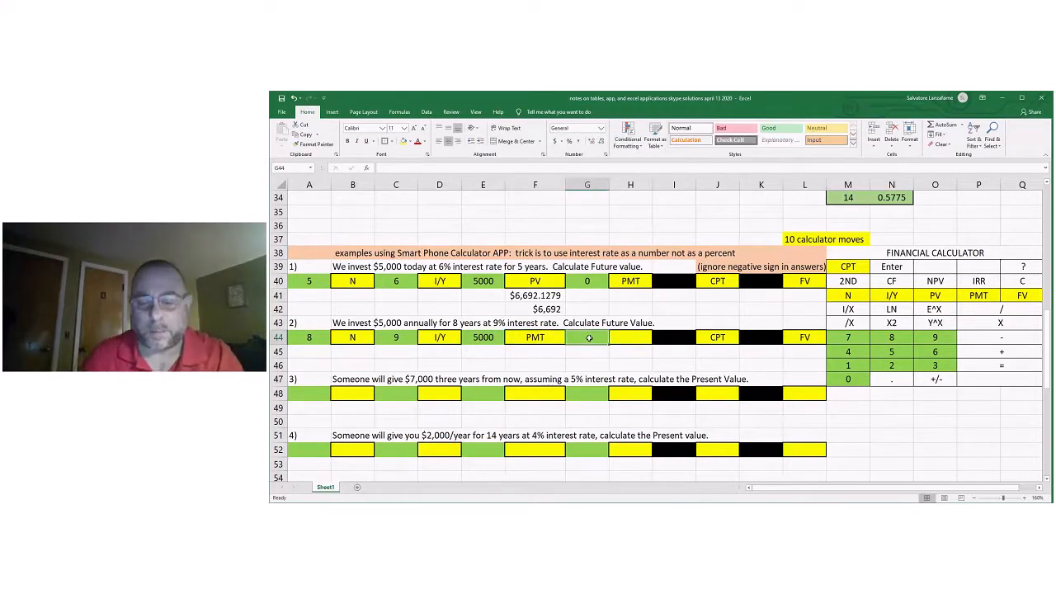
pyautogui.write('0')
pyautogui.click(624, 334)
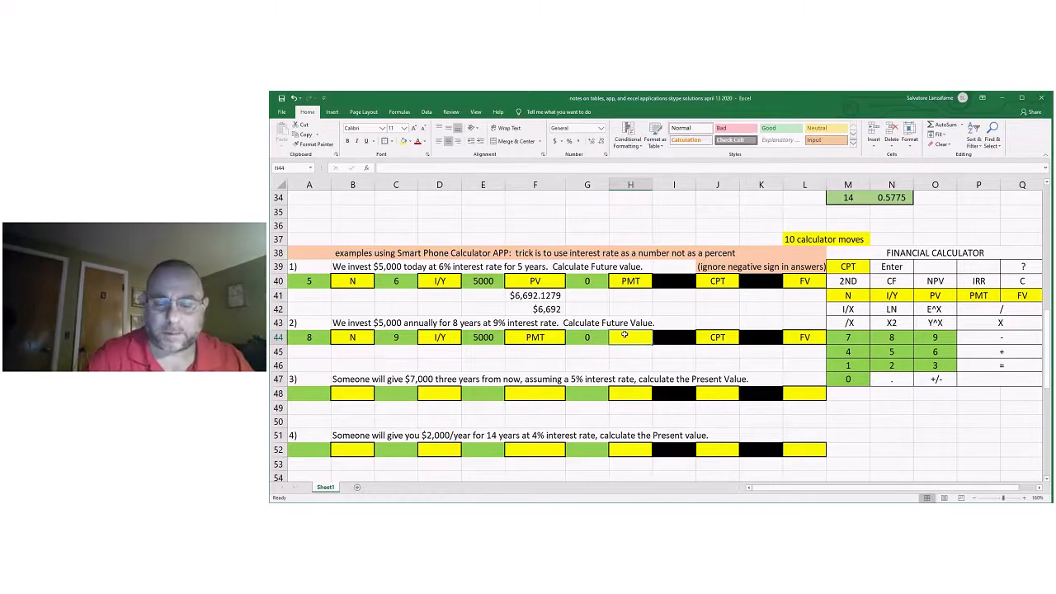
pyautogui.write('PV')
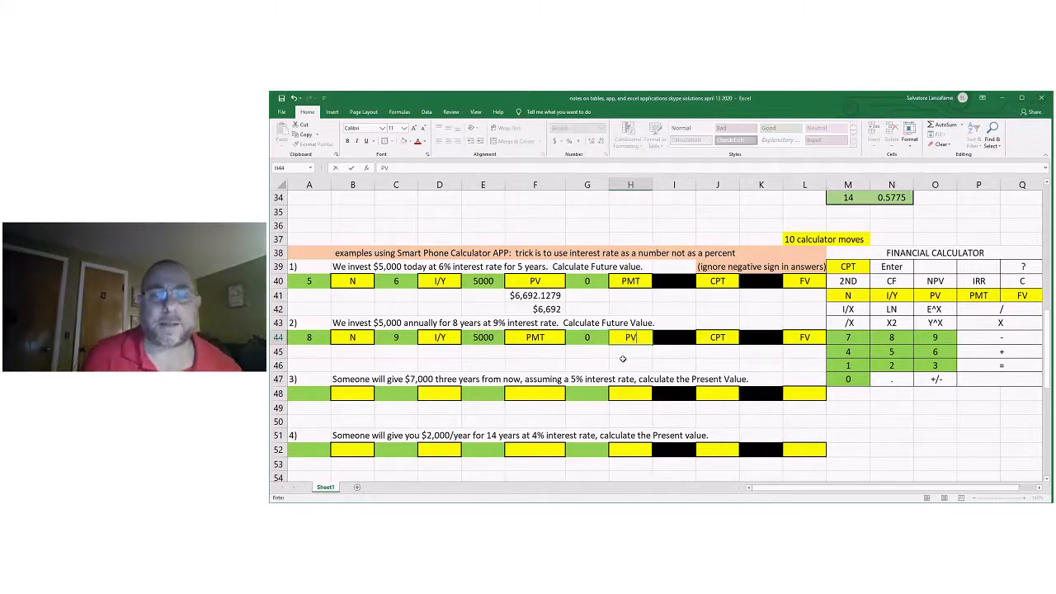
pyautogui.press('Return')
# Compare the PV and PMT keystroke pairs of problem 1 in E40:H40 with those of problem 2 in E44:H44.
pyautogui.click(587, 348)
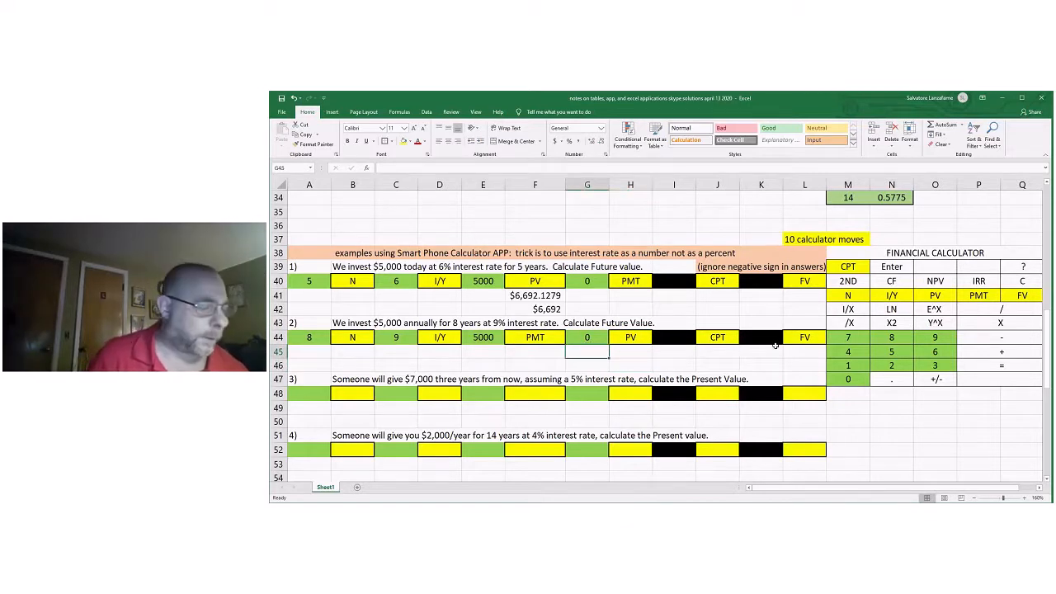
pyautogui.click(804, 348)
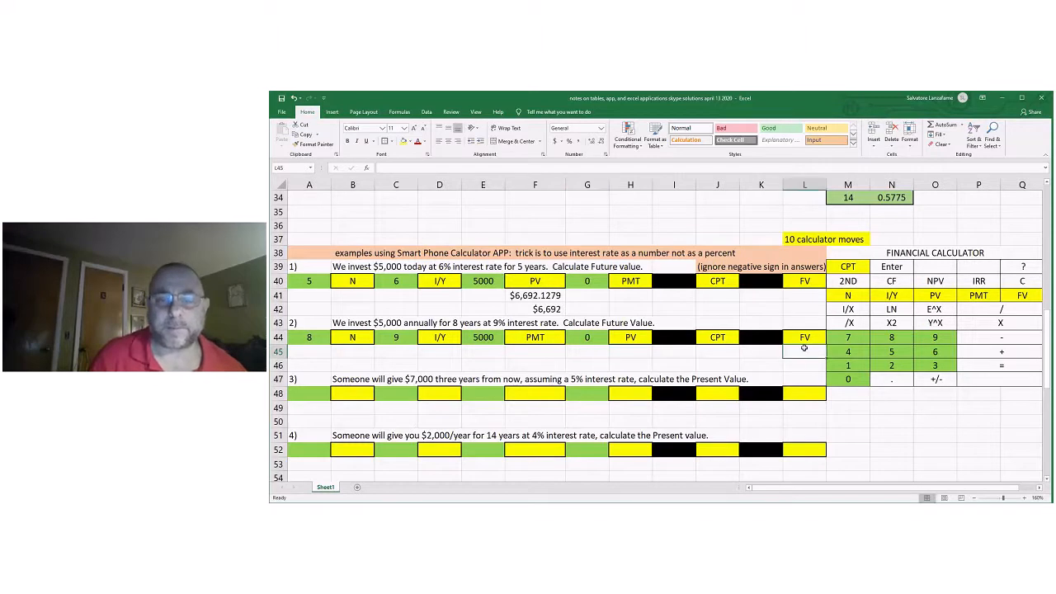
pyautogui.moveTo(528, 281); pyautogui.dragTo(630, 282)
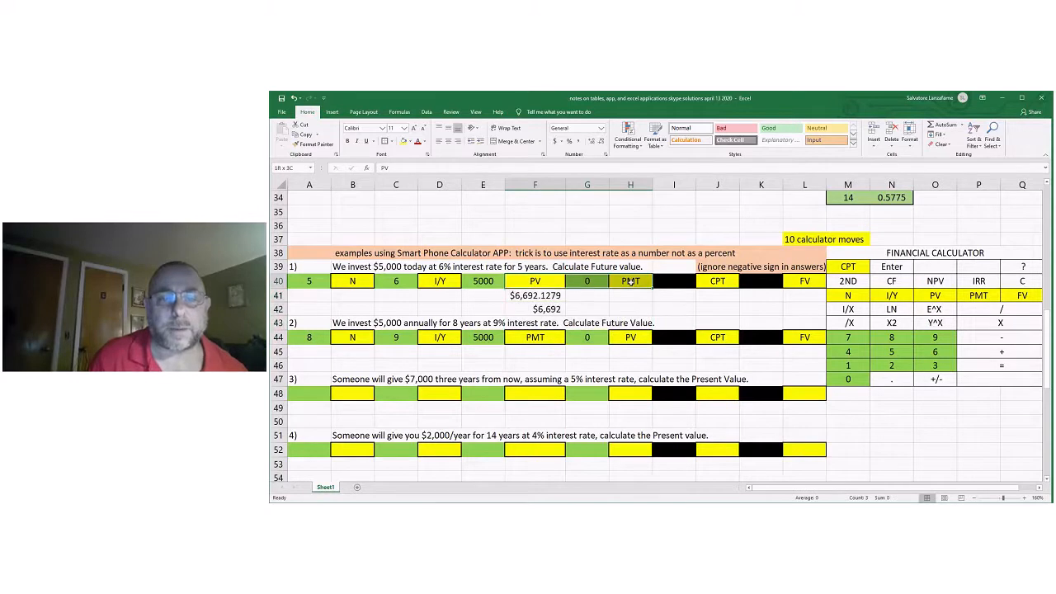
pyautogui.moveTo(484, 281); pyautogui.dragTo(535, 282)
pyautogui.moveTo(485, 339); pyautogui.dragTo(535, 337)
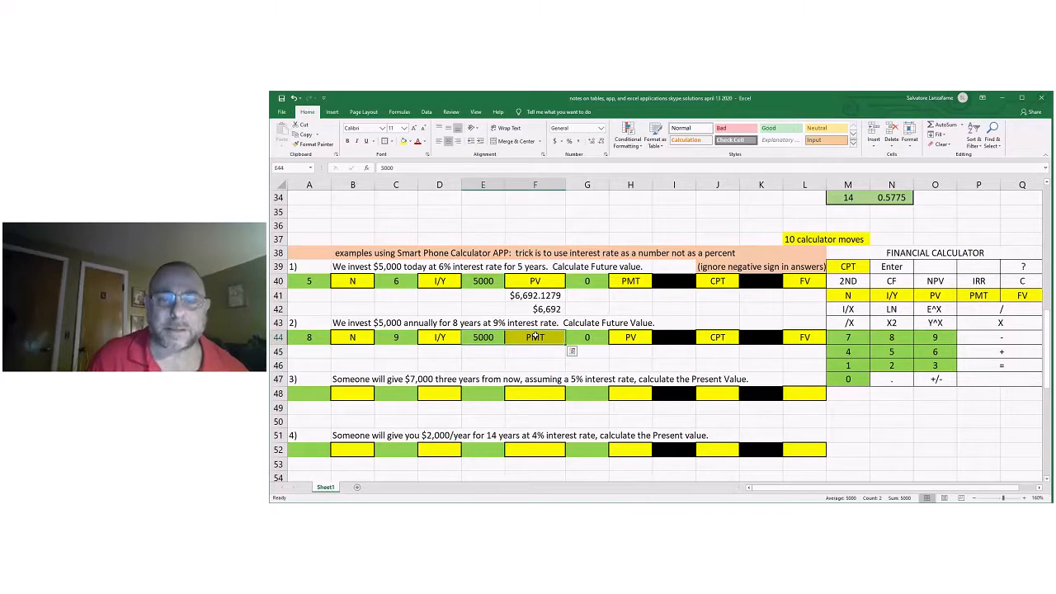
pyautogui.moveTo(583, 282); pyautogui.dragTo(614, 281)
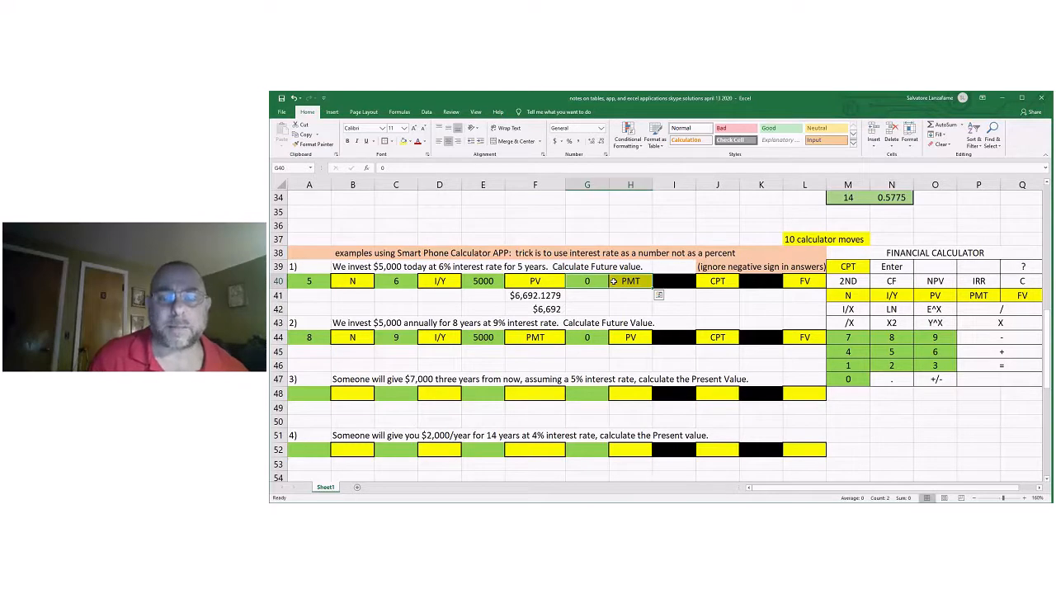
pyautogui.click(587, 338)
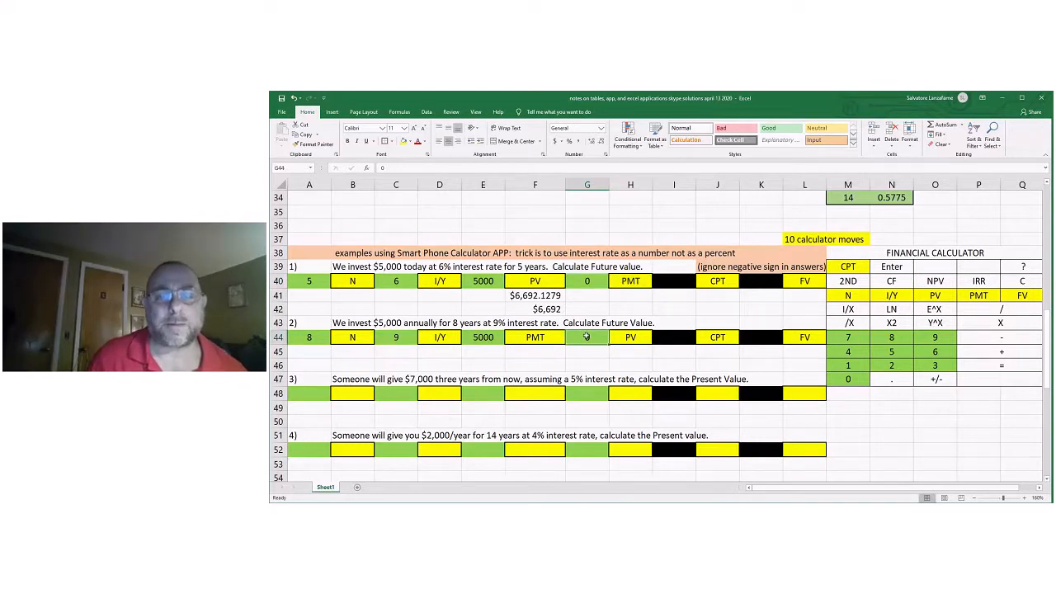
pyautogui.moveTo(586, 337); pyautogui.dragTo(621, 337)
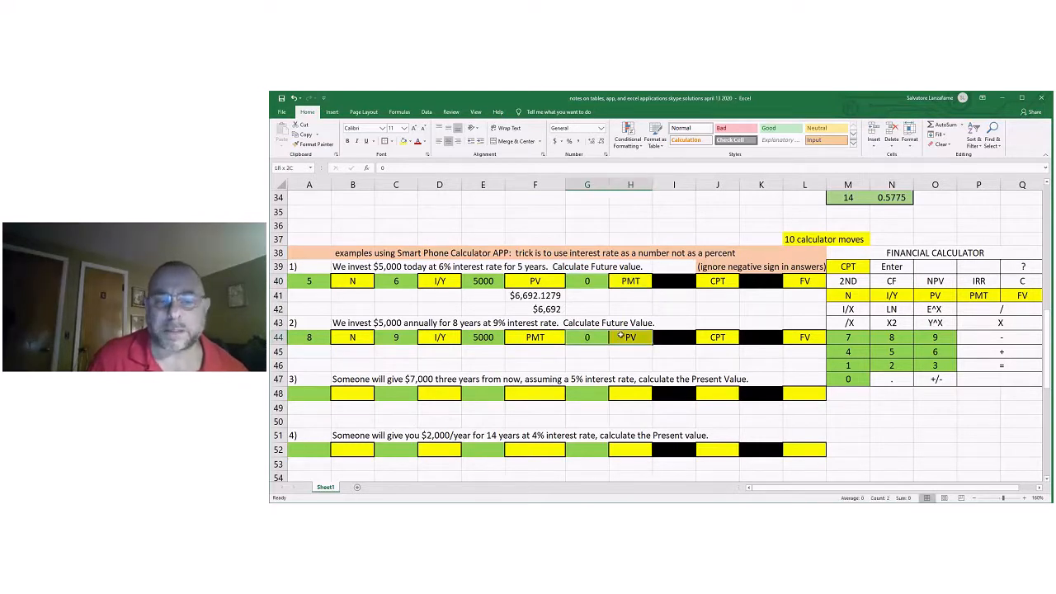
# Enter $55,142.3690 in F45 as the calculator app's future value for problem 2.
pyautogui.click(525, 349)
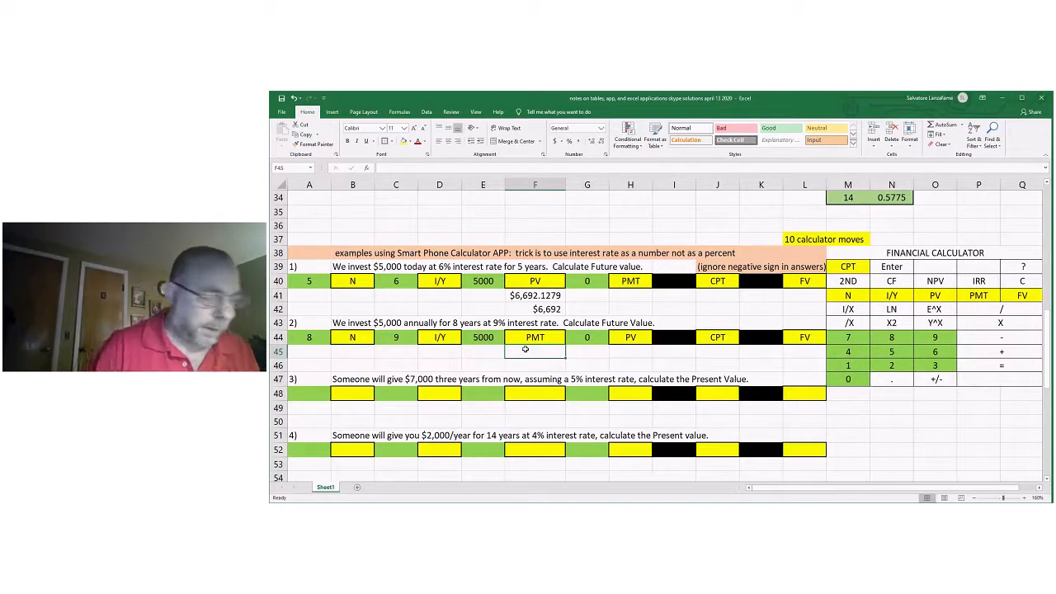
pyautogui.write('$')
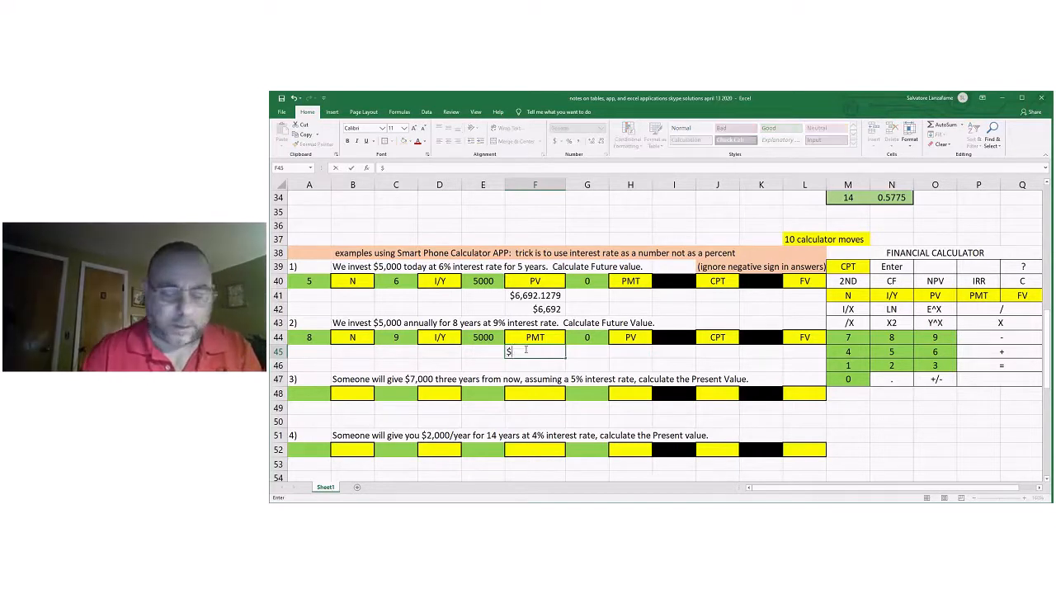
pyautogui.write('55,')
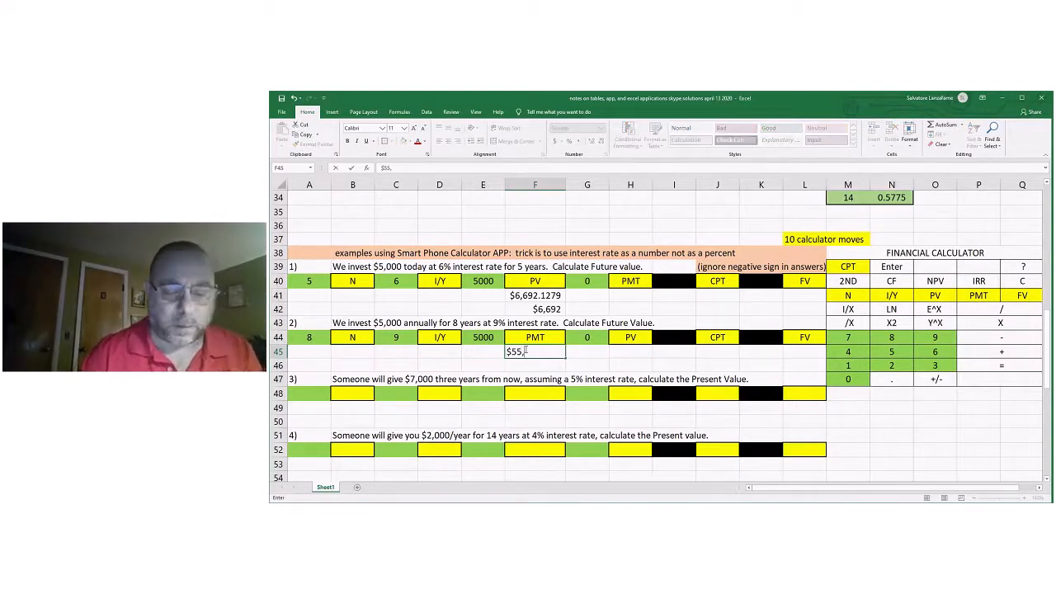
pyautogui.write('142')
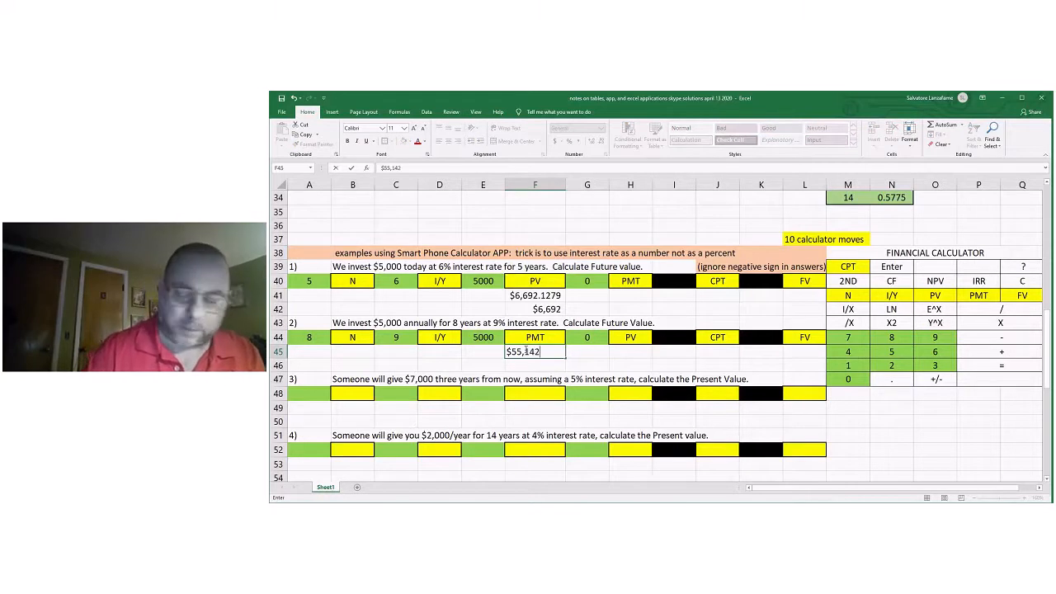
pyautogui.write('.3')
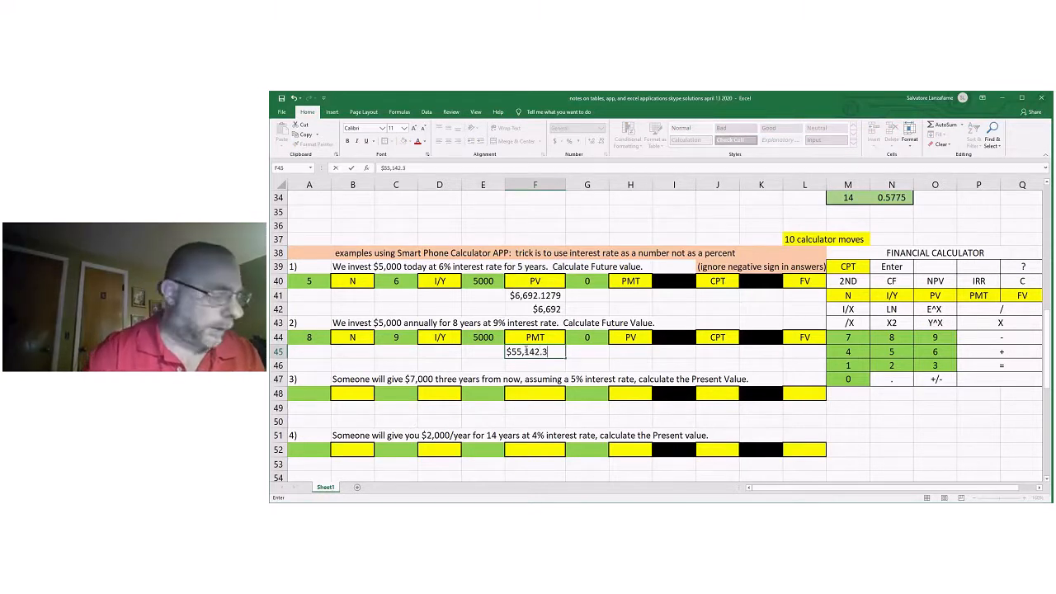
pyautogui.write('69')
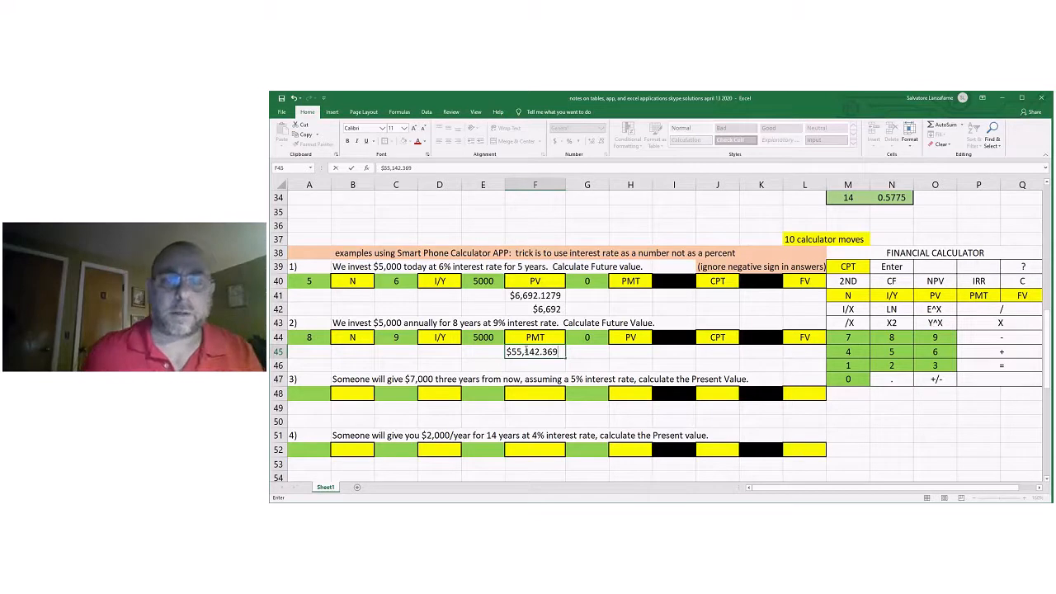
pyautogui.write('0')
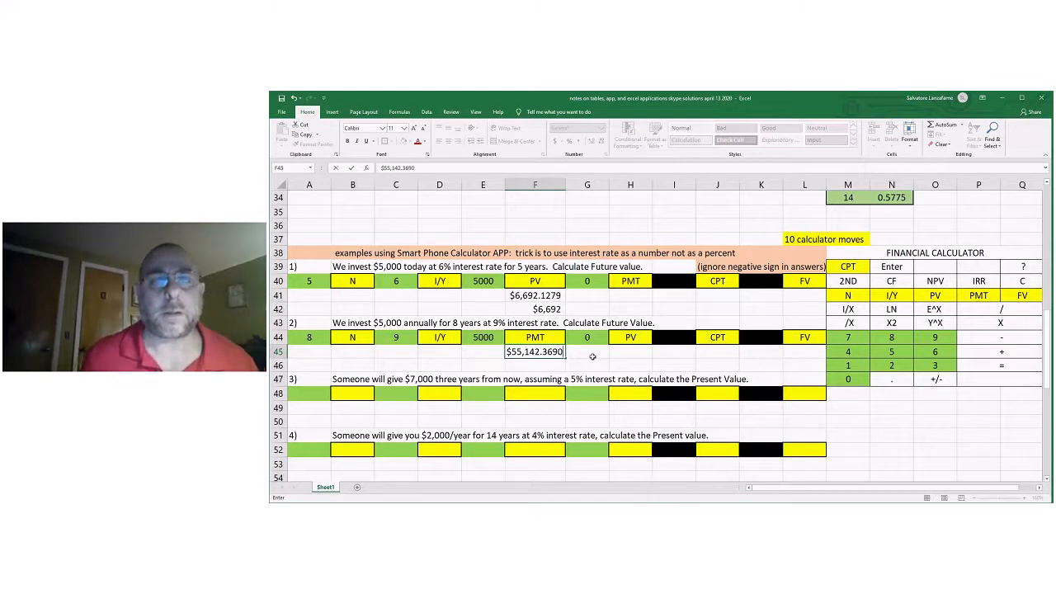
pyautogui.click(592, 359)
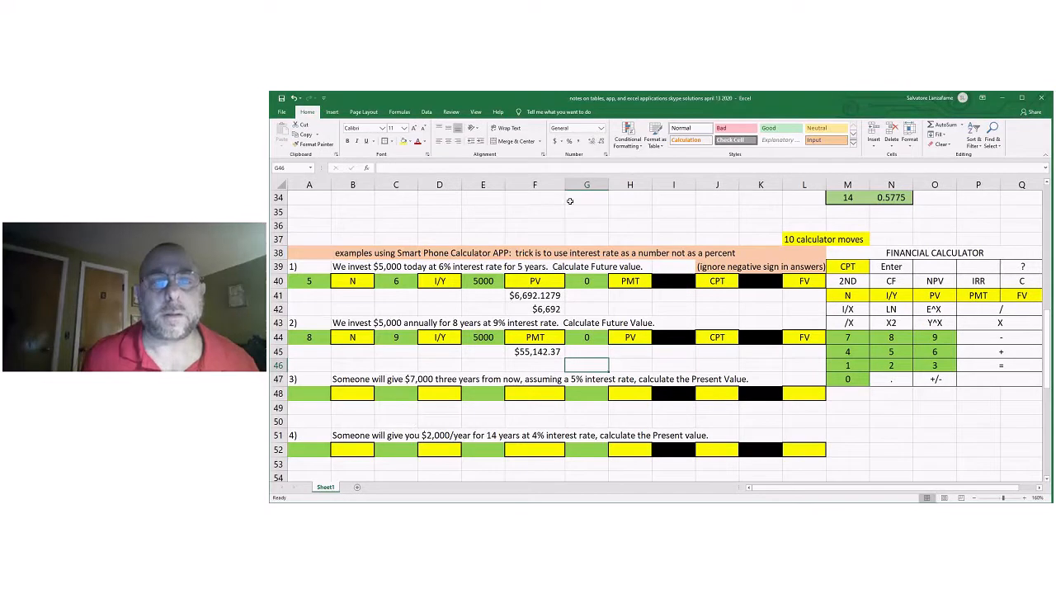
# Widen column F slightly and show the problem 2 answer in F45 with four decimal places.
pyautogui.moveTo(565, 184); pyautogui.dragTo(578, 184)
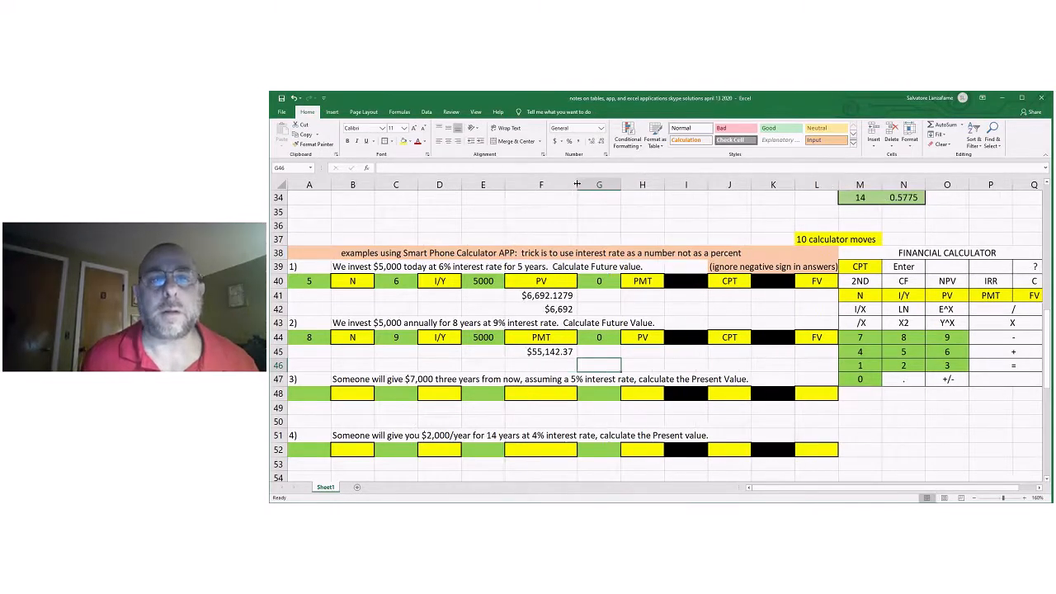
pyautogui.press('Up')
pyautogui.press('Left')
pyautogui.click(590, 142)
pyautogui.click(590, 142)
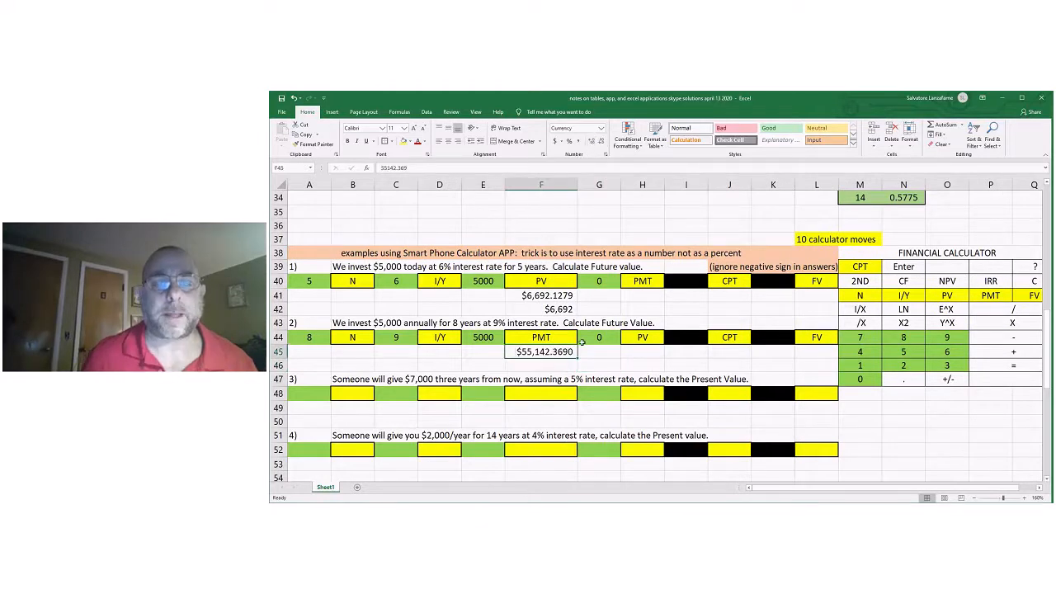
# Enter $55,142 in F46 as the rounded future value for calculator app problem 2.
pyautogui.click(538, 368)
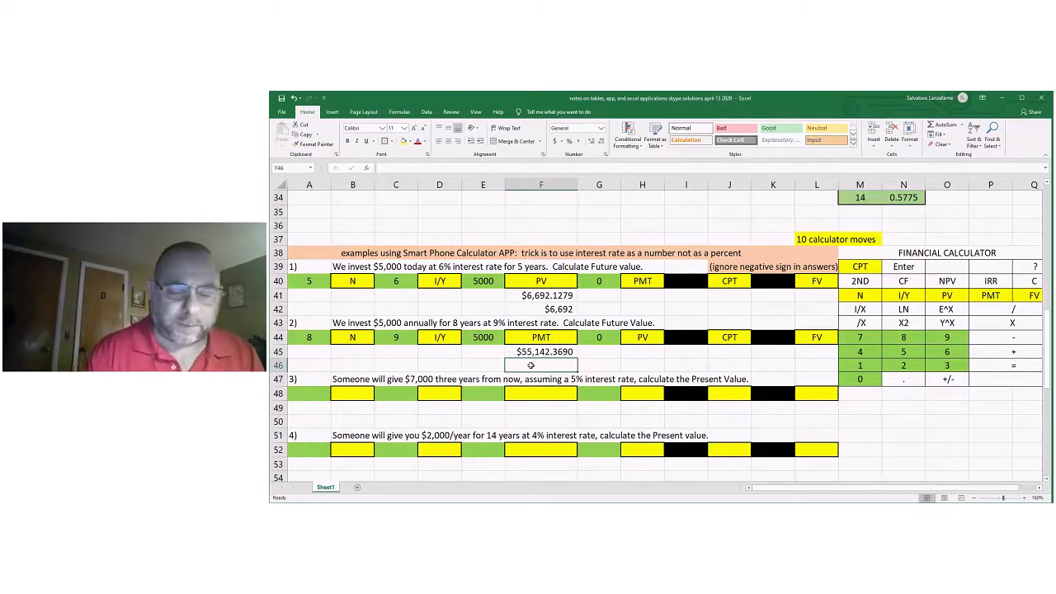
pyautogui.write('$55,')
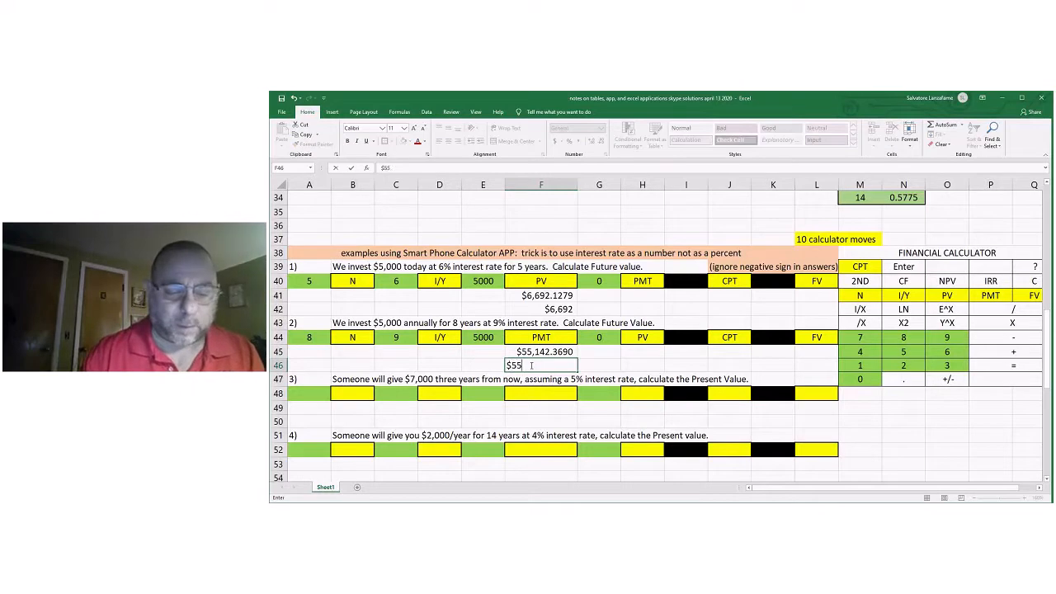
pyautogui.write('142')
pyautogui.press('Tab')
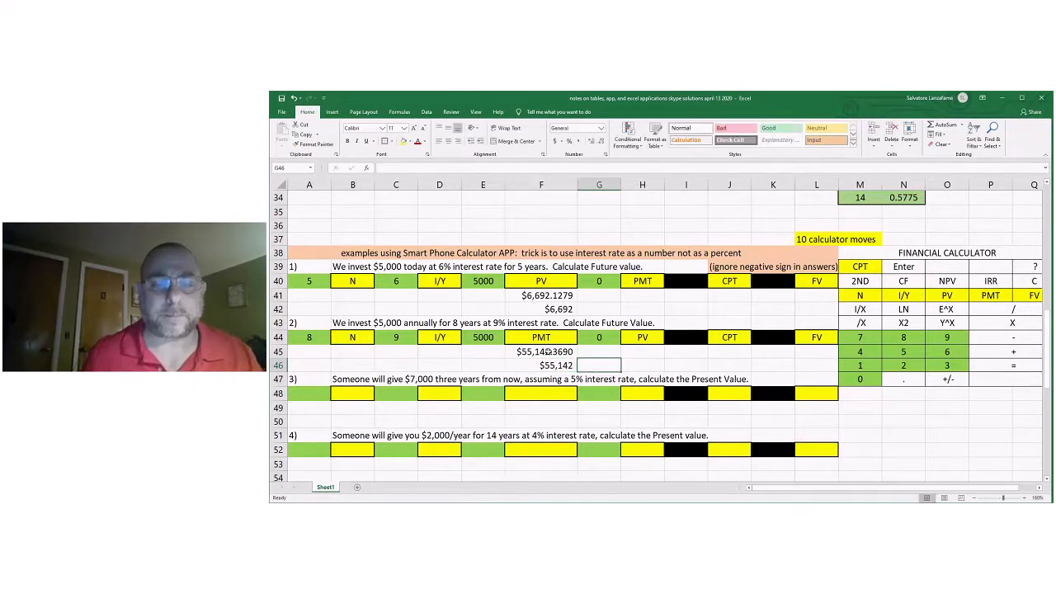
# Center the calculator app answers in F45:F46 and F41:F42 within their cells.
pyautogui.moveTo(546, 352); pyautogui.dragTo(545, 364)
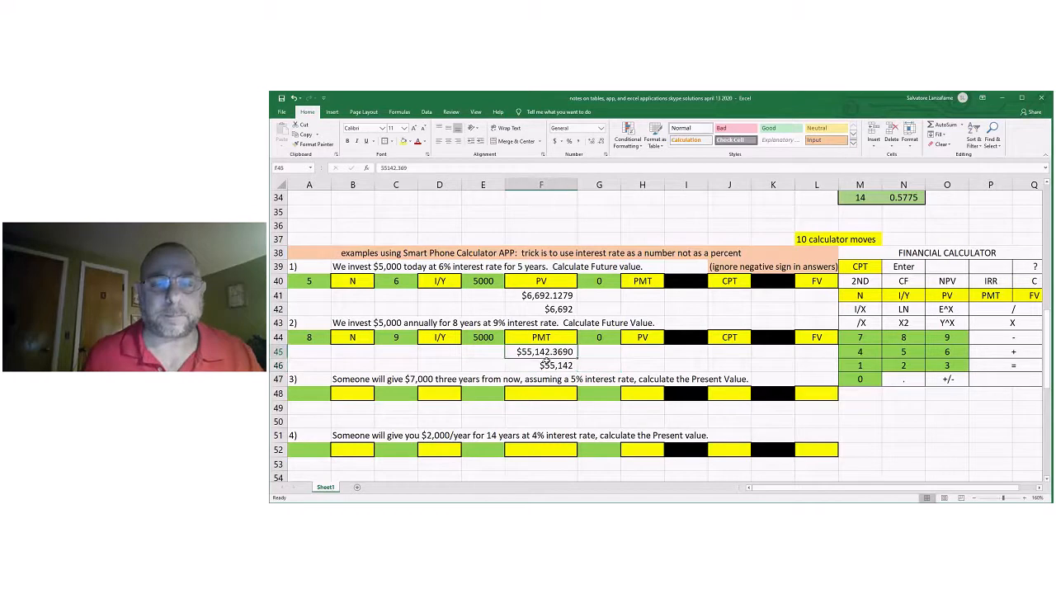
pyautogui.click(446, 142)
pyautogui.click(567, 366)
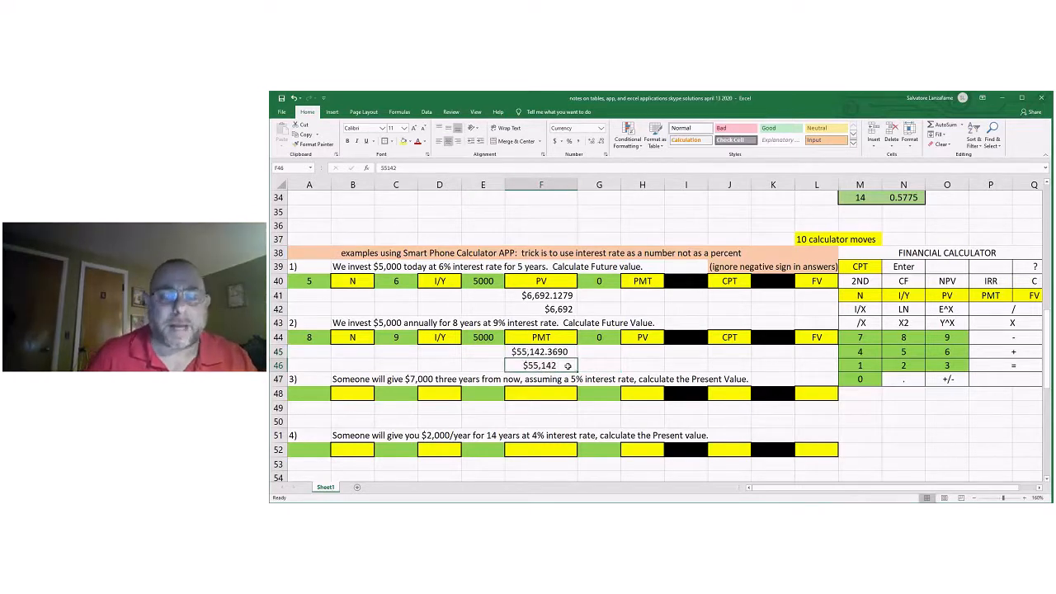
pyautogui.moveTo(553, 296); pyautogui.dragTo(553, 310)
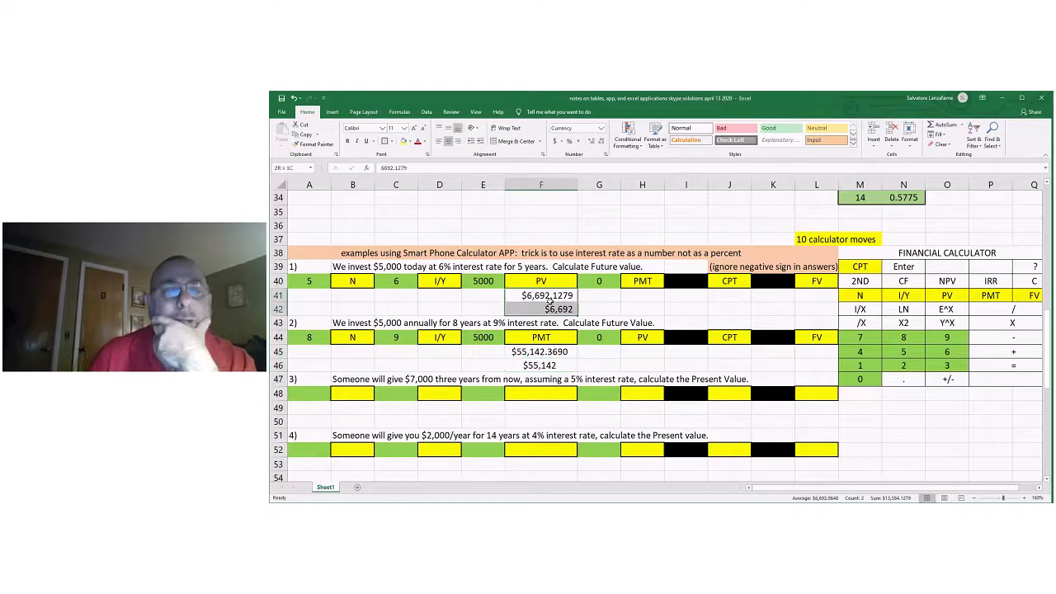
pyautogui.click(446, 141)
# Compare the calculator app answer for problem 2 in F46 with the table-factor answer in F11, and return to the calculator app examples.
pyautogui.scroll(1, 616, 338)
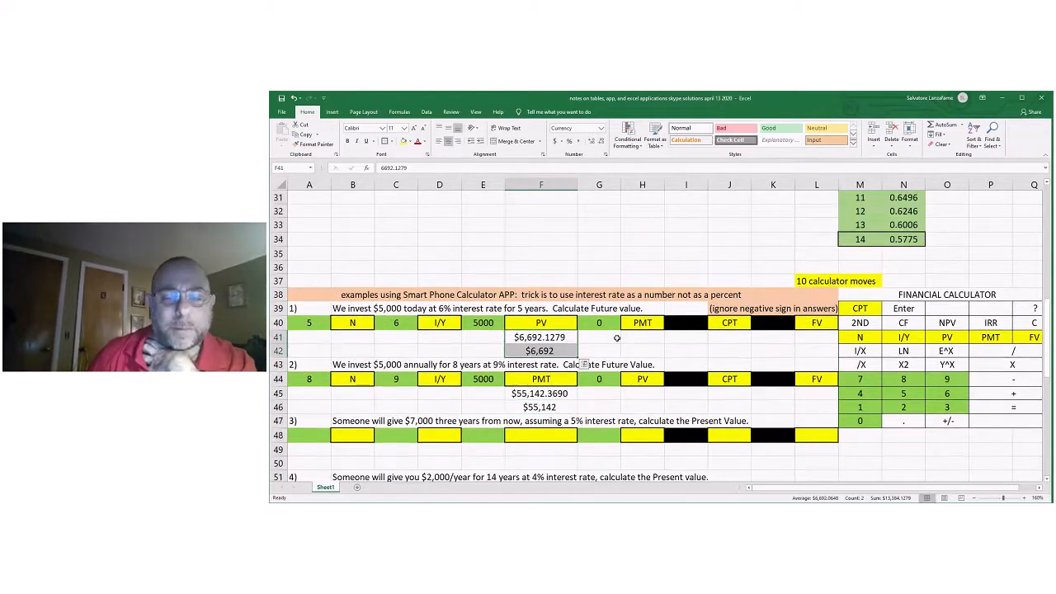
pyautogui.click(548, 409)
pyautogui.scroll(1, 565, 387)
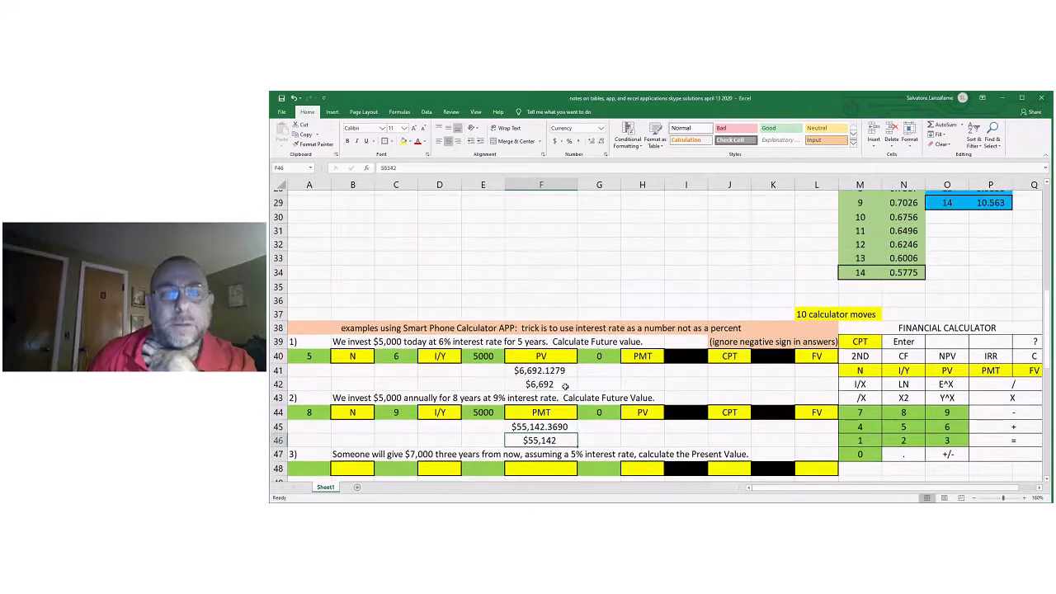
pyautogui.scroll(6, 565, 386)
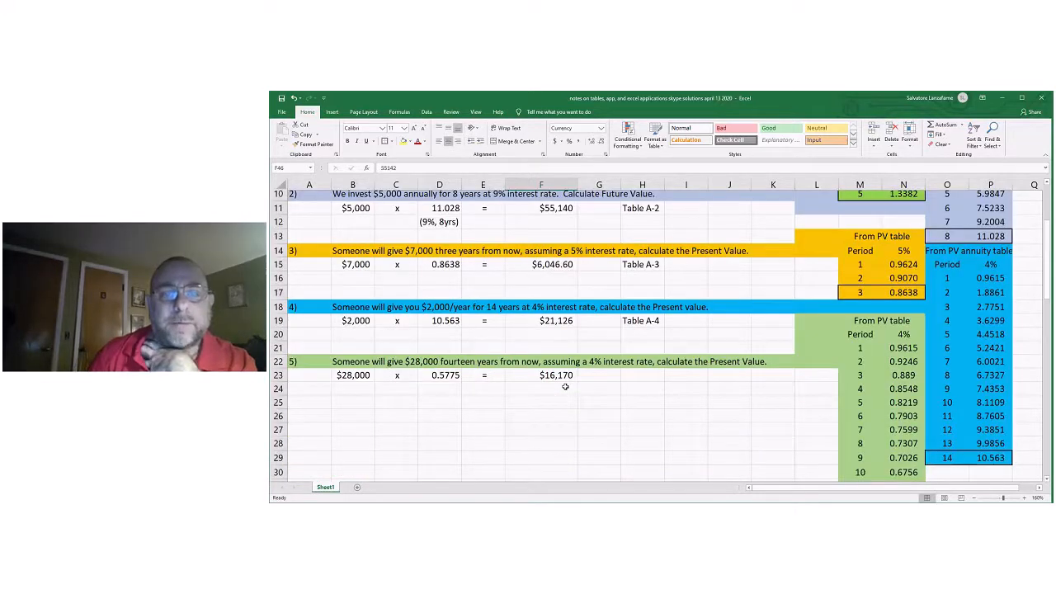
pyautogui.scroll(2, 565, 386)
pyautogui.click(553, 295)
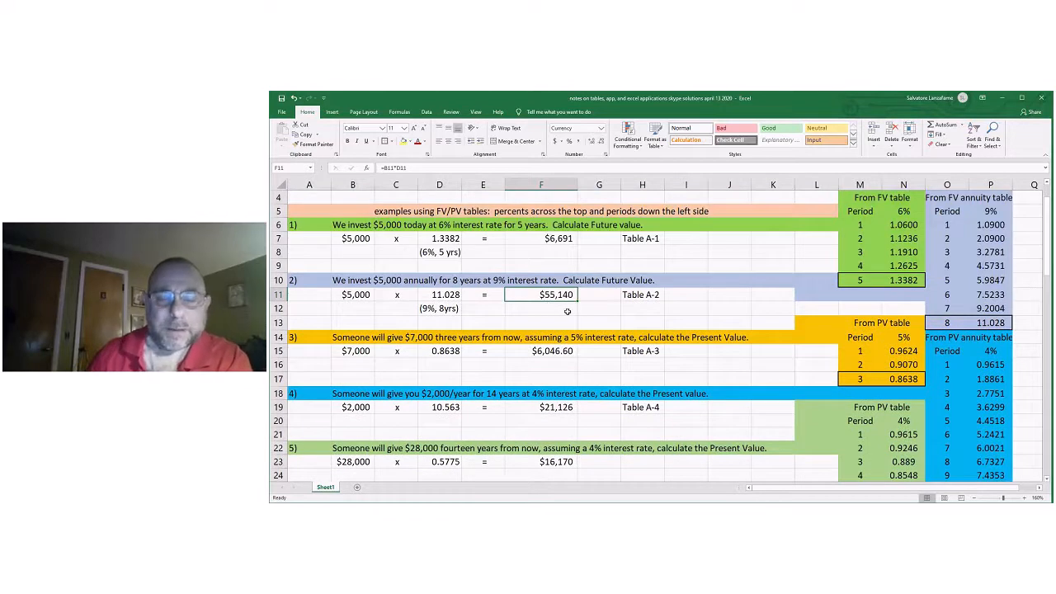
pyautogui.scroll(-1, 577, 322)
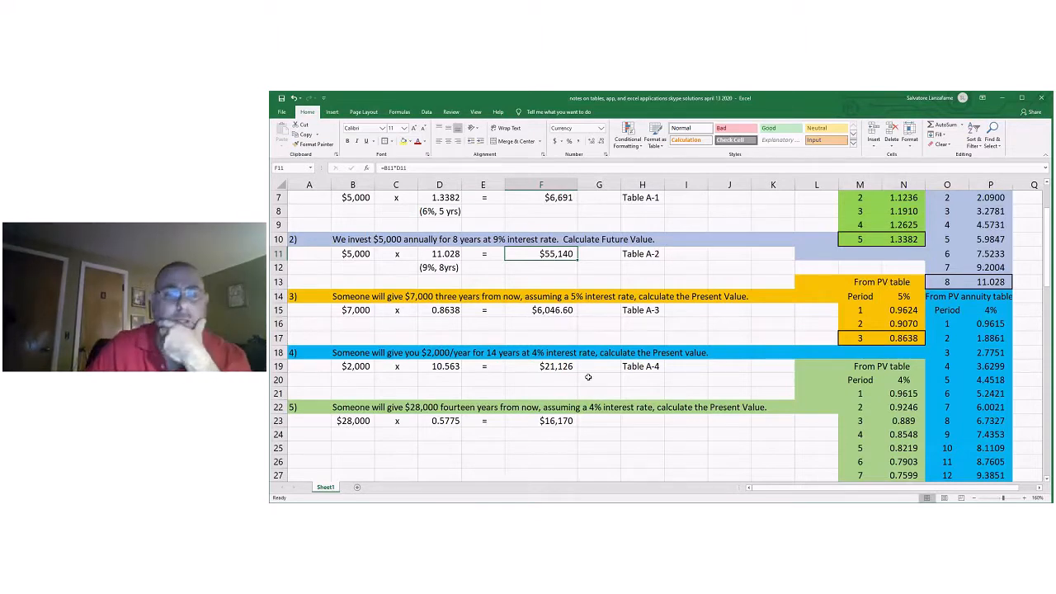
pyautogui.scroll(-2, 588, 377)
pyautogui.scroll(-7, 588, 378)
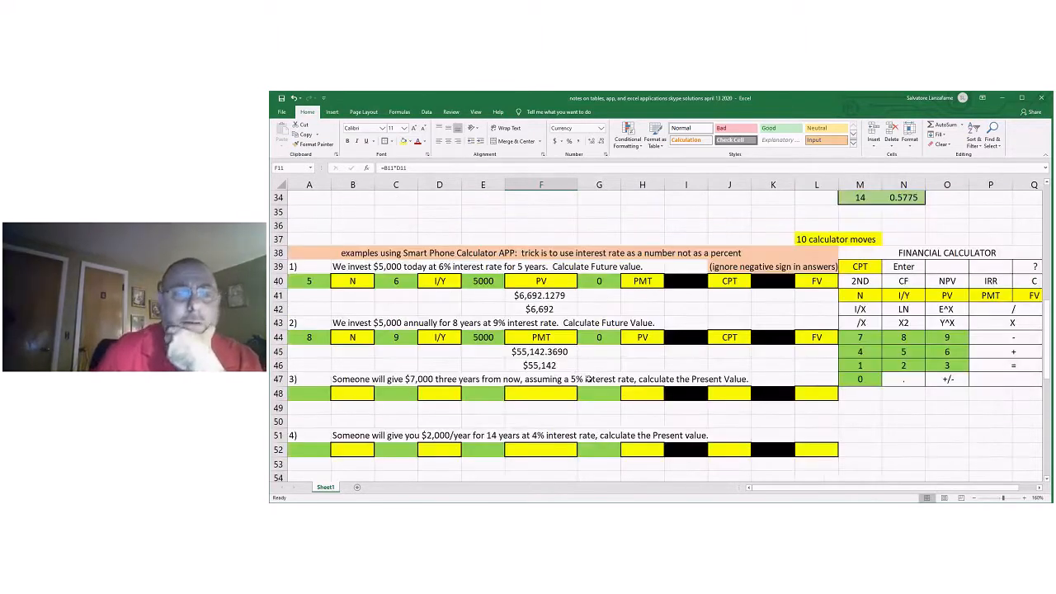
pyautogui.scroll(-1, 588, 379)
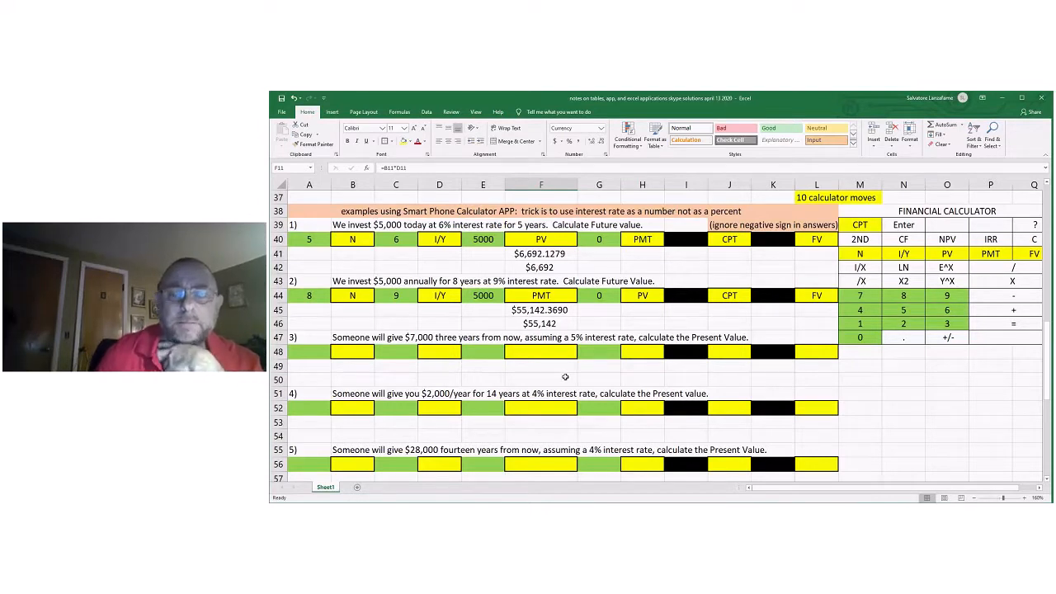
pyautogui.click(850, 377)
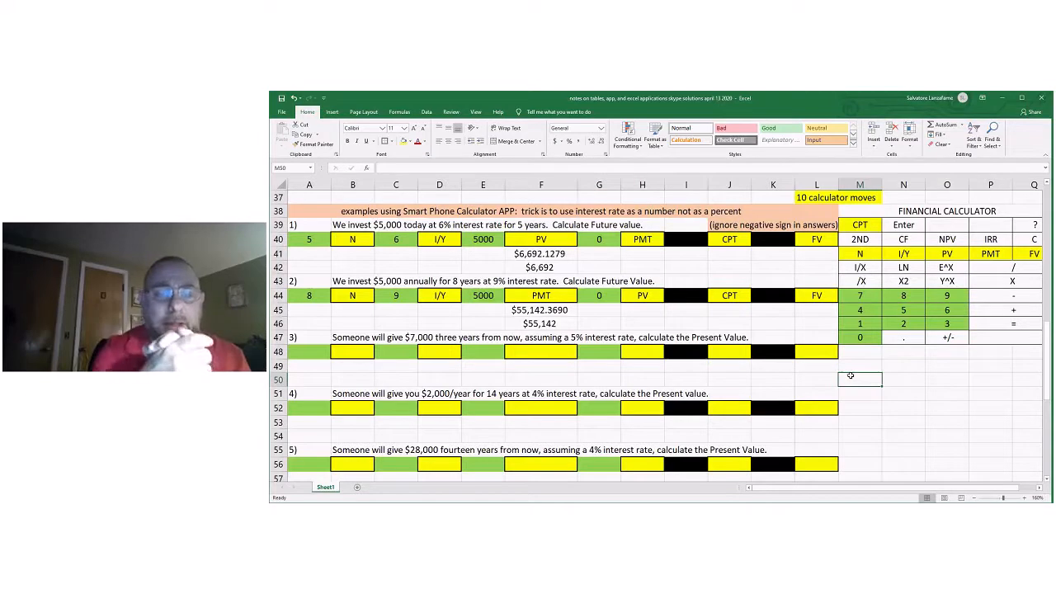
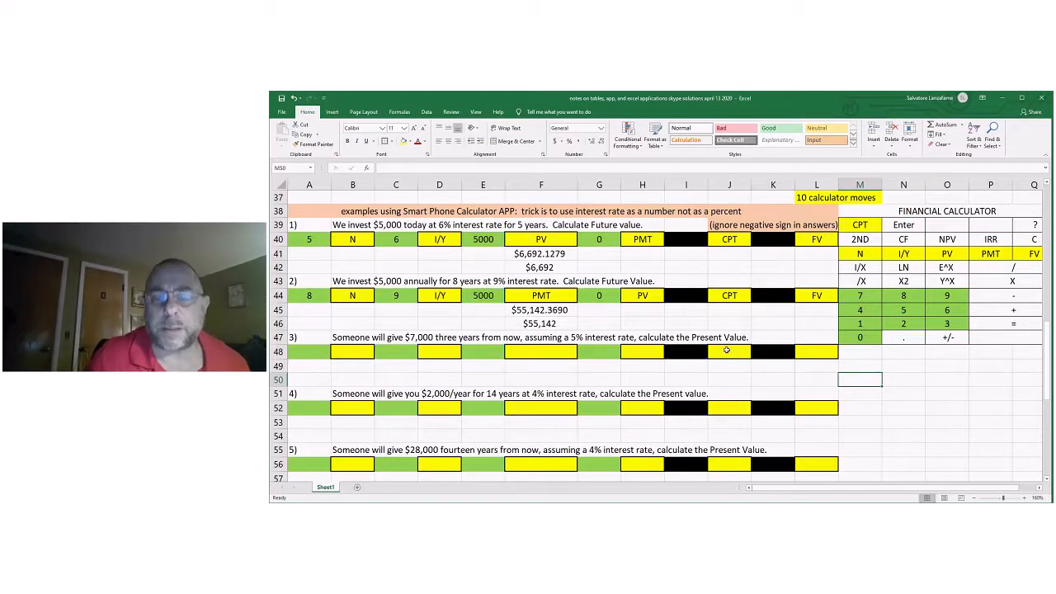
# Copy the CPT label from J44 into J48 for calculator app problem 3.
pyautogui.click(732, 294)
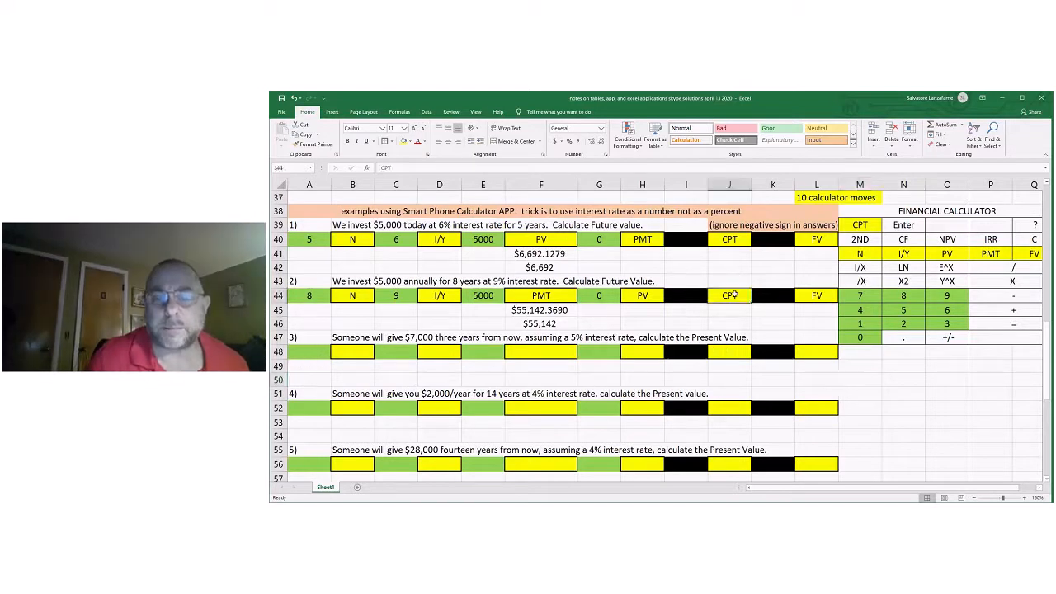
pyautogui.rightClick(732, 295)
pyautogui.click(755, 307)
pyautogui.click(723, 357)
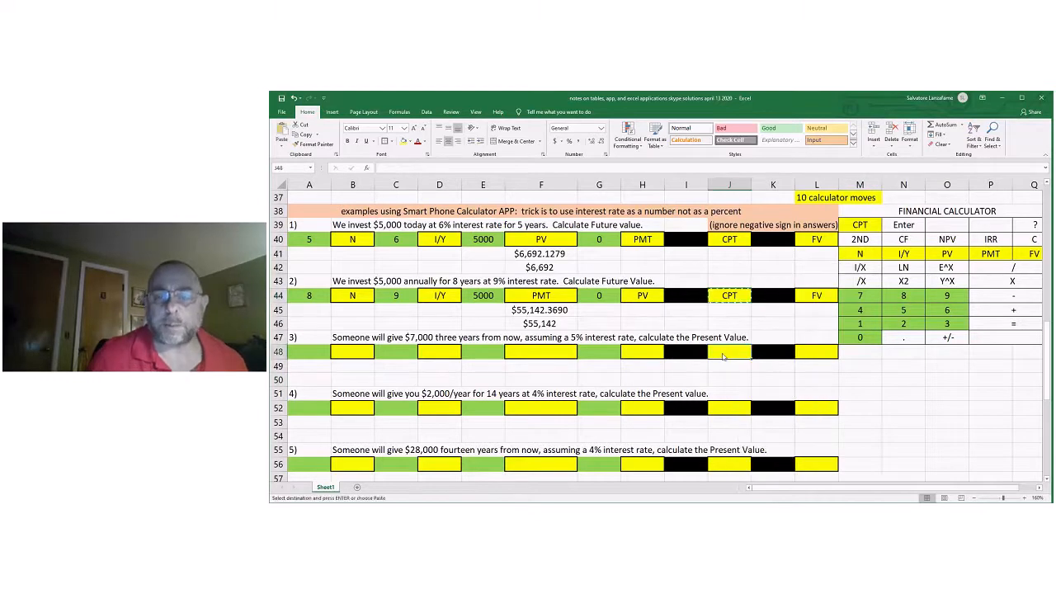
pyautogui.rightClick(723, 356)
pyautogui.click(741, 211)
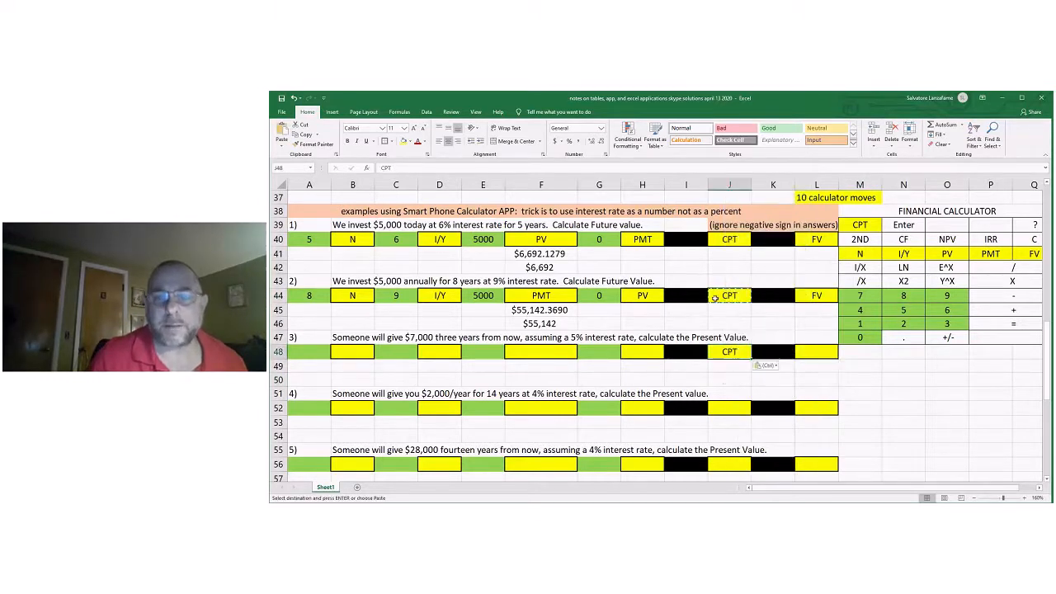
# Fill L48 with the PV label by referencing H44 (=H44), making present value the computed result.
pyautogui.click(817, 352)
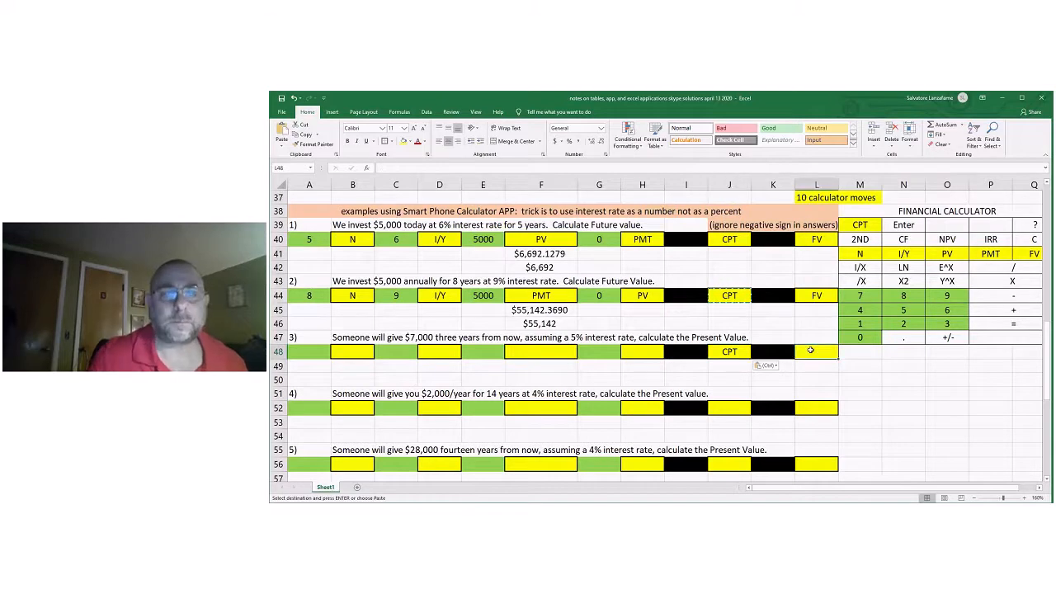
pyautogui.write('=')
pyautogui.click(643, 296)
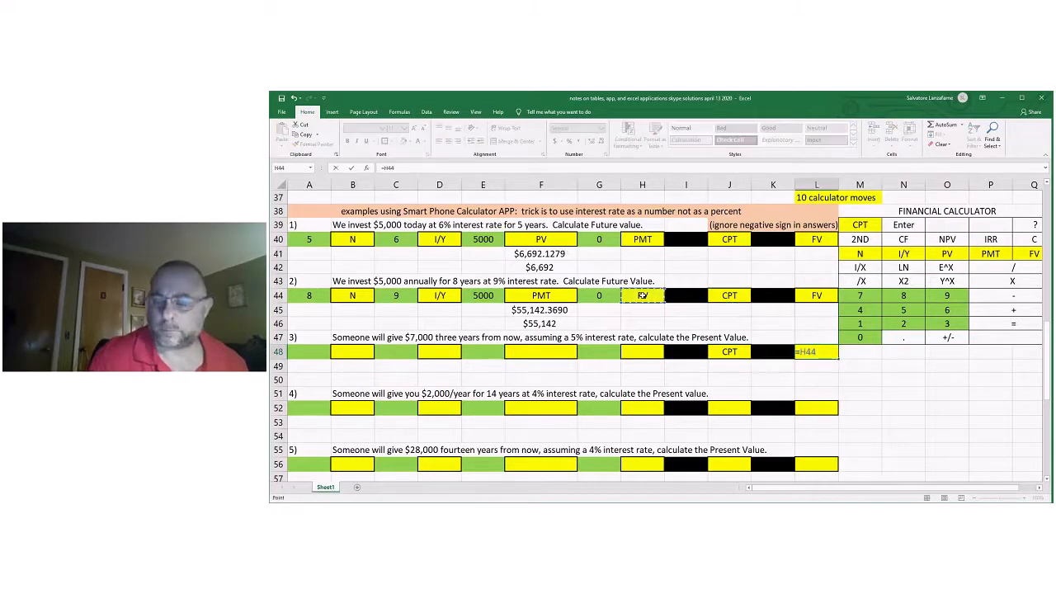
pyautogui.press('Return')
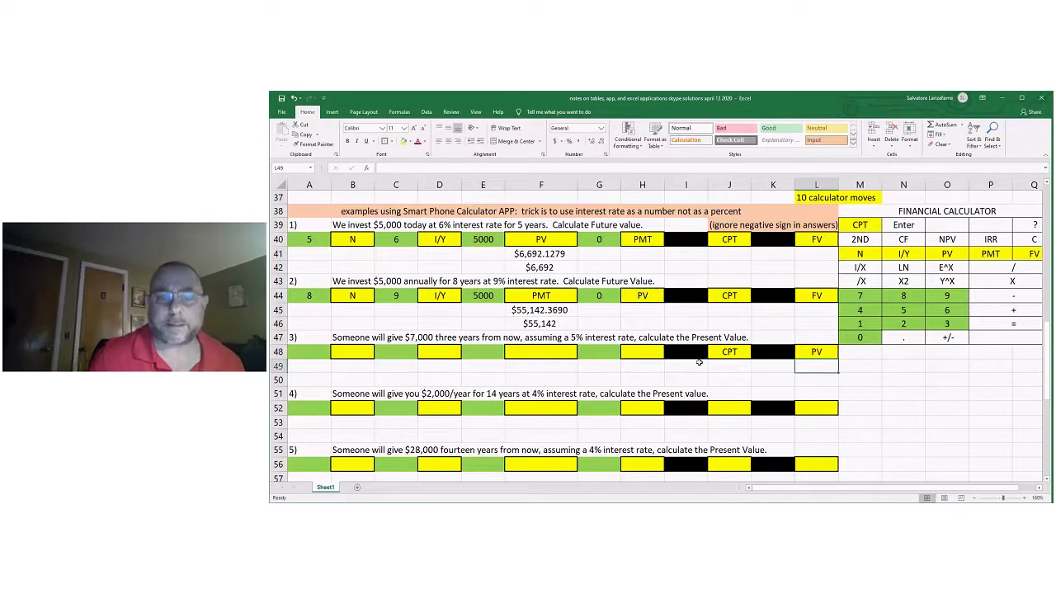
# Enter 3 in A48 and N in B48 as the number of periods for problem 3.
pyautogui.click(326, 354)
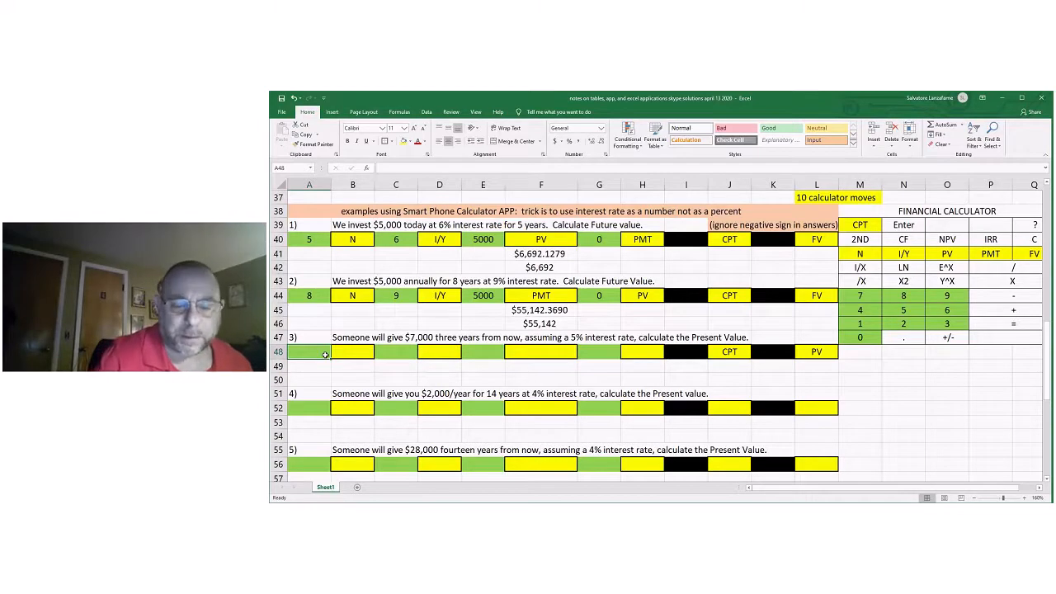
pyautogui.write('3')
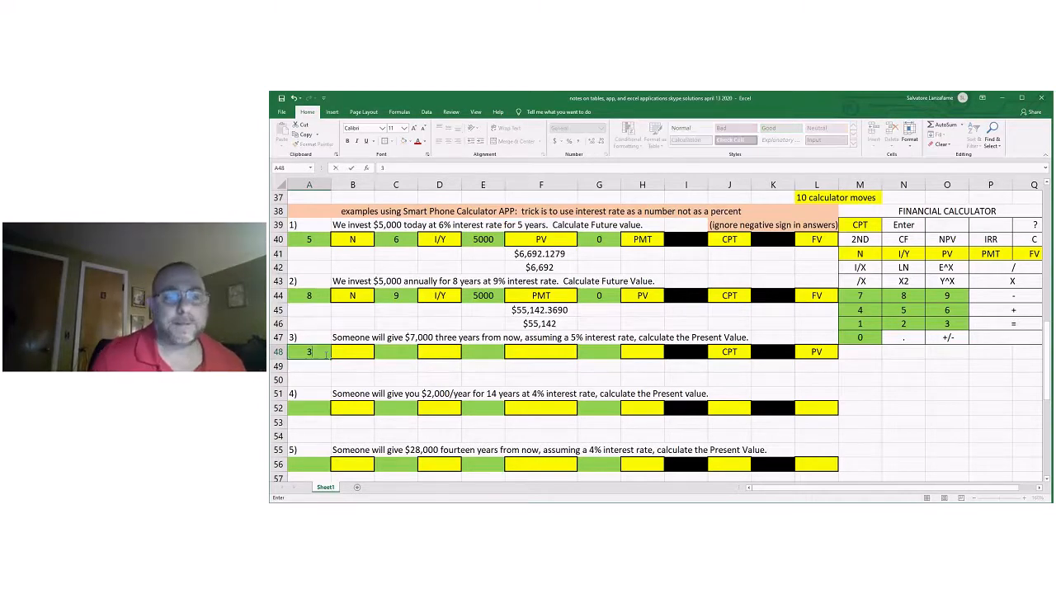
pyautogui.click(341, 379)
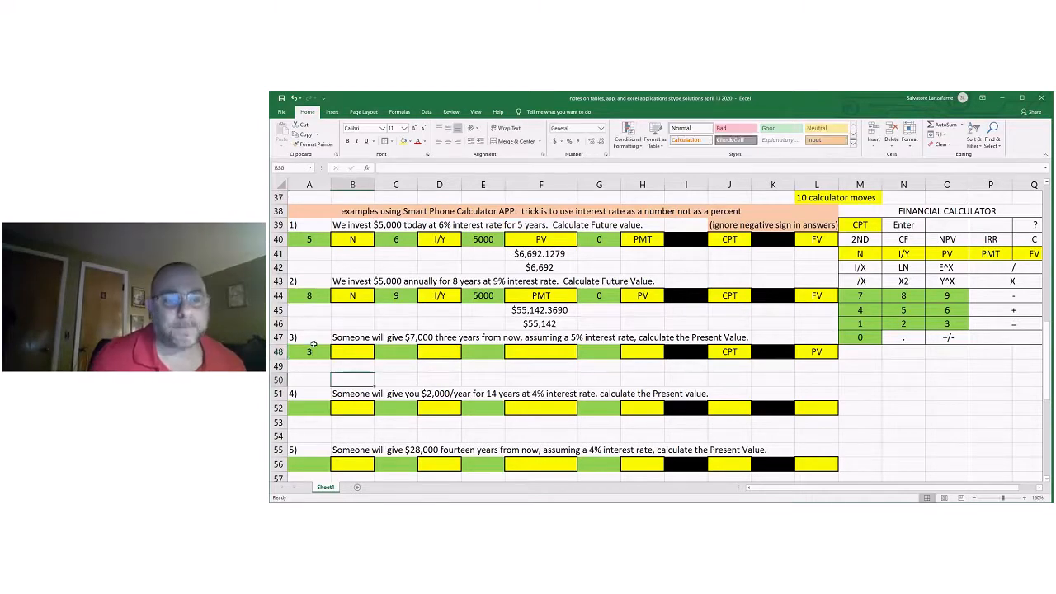
pyautogui.click(355, 352)
pyautogui.write('N')
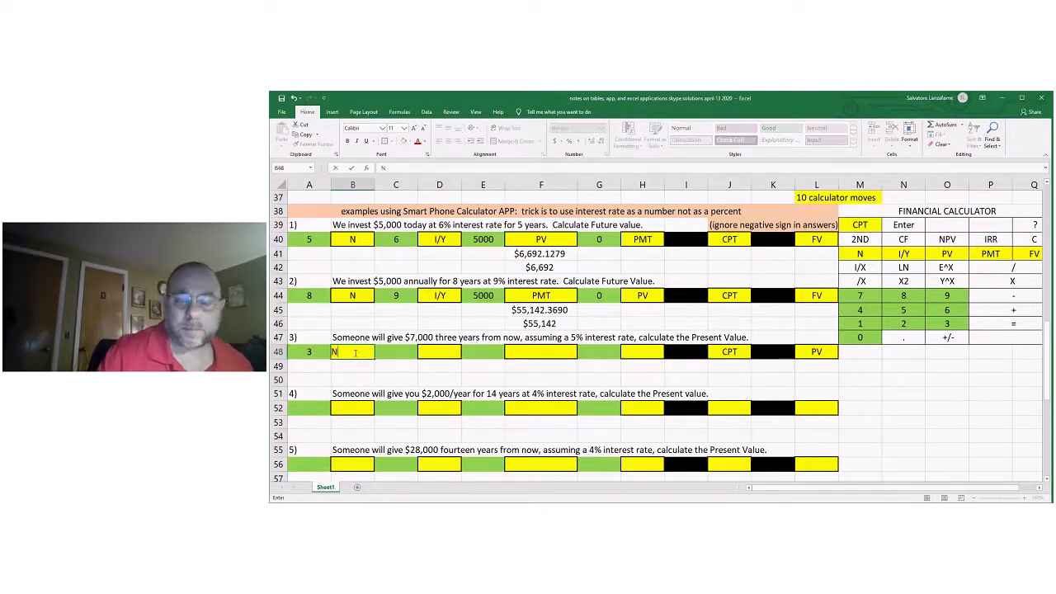
pyautogui.press('Return')
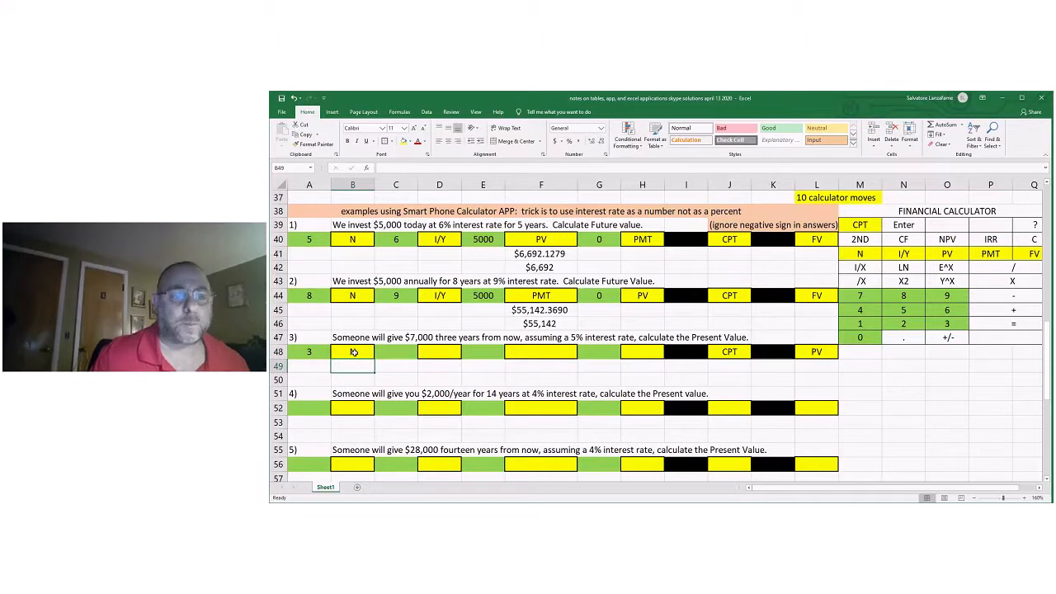
# Enter 5 in C48 as the interest rate and copy the I/Y label from D44 into D48.
pyautogui.click(407, 353)
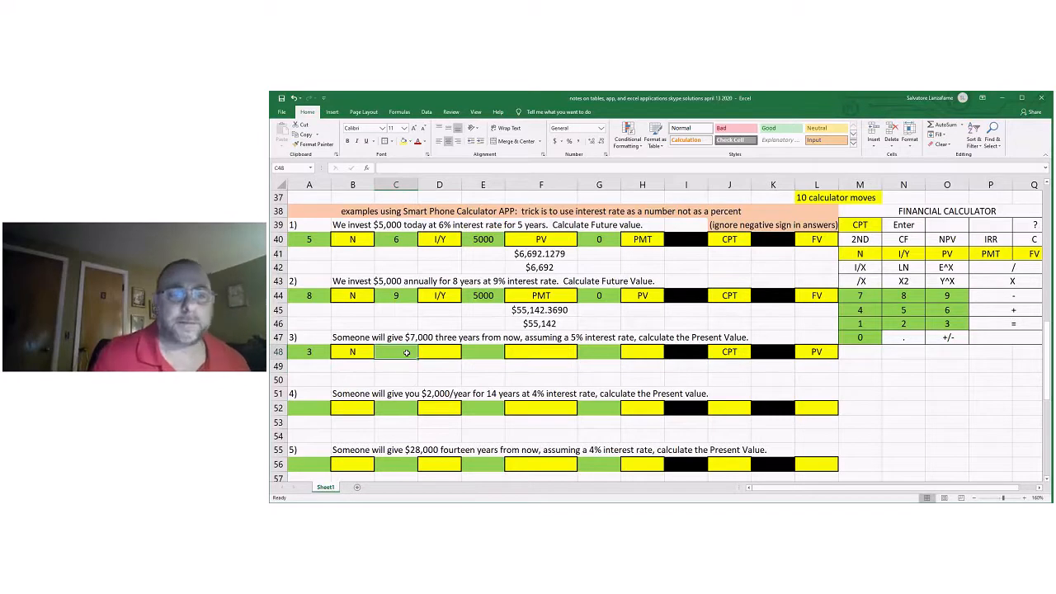
pyautogui.write('5')
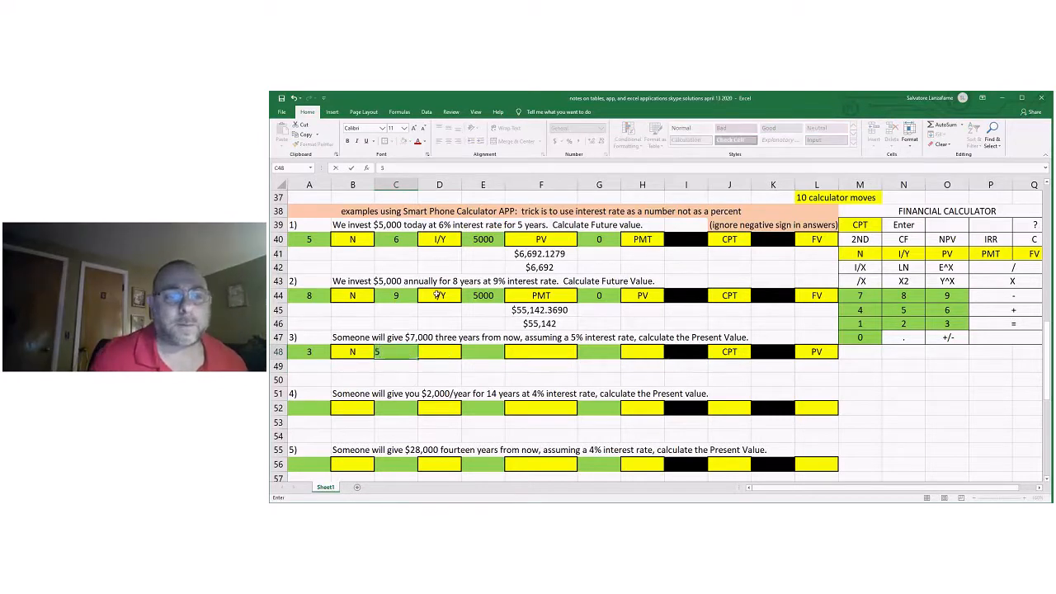
pyautogui.rightClick(438, 294)
pyautogui.click(456, 309)
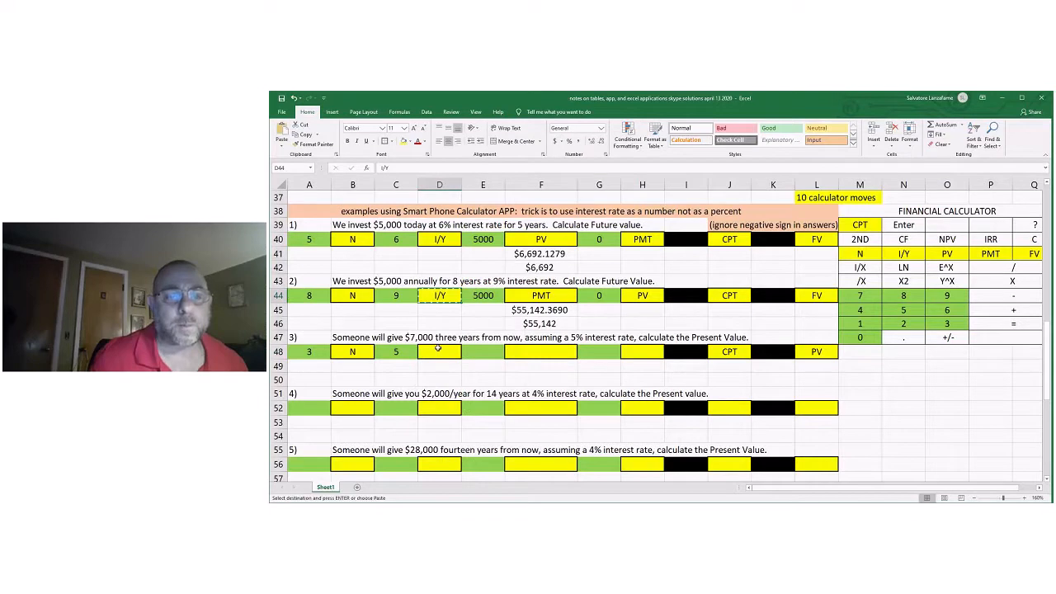
pyautogui.rightClick(439, 348)
pyautogui.click(452, 215)
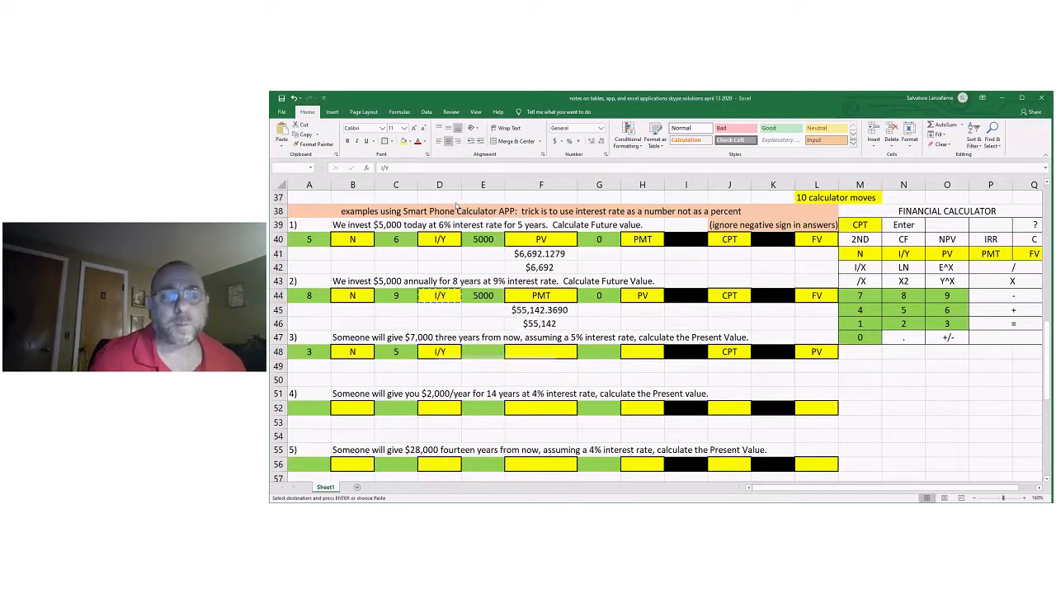
pyautogui.click(541, 369)
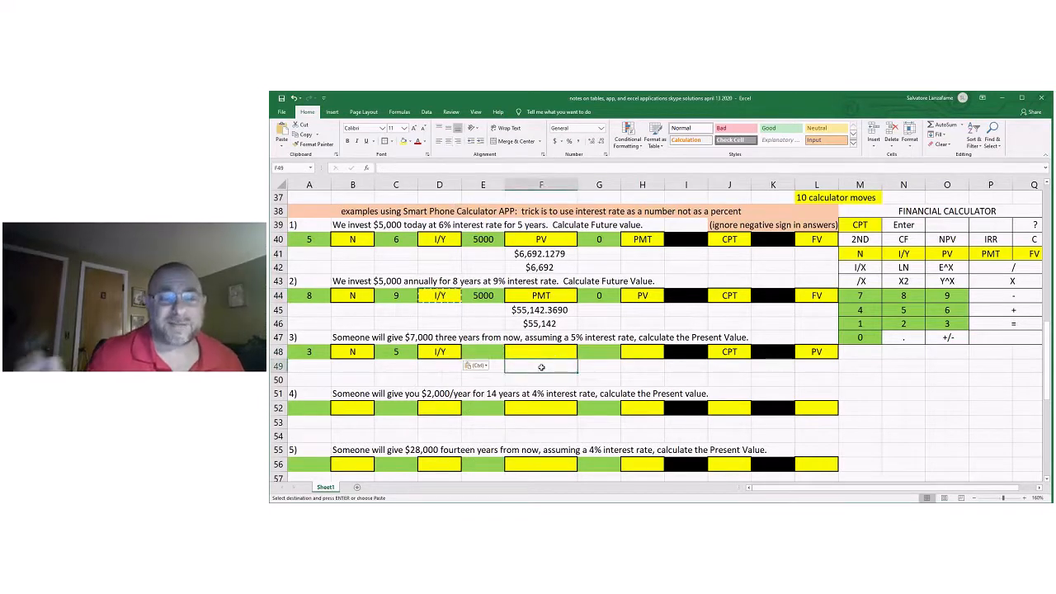
# Enter 7000 in E48 and label it FV in F48 with a reference to L44.
pyautogui.click(487, 354)
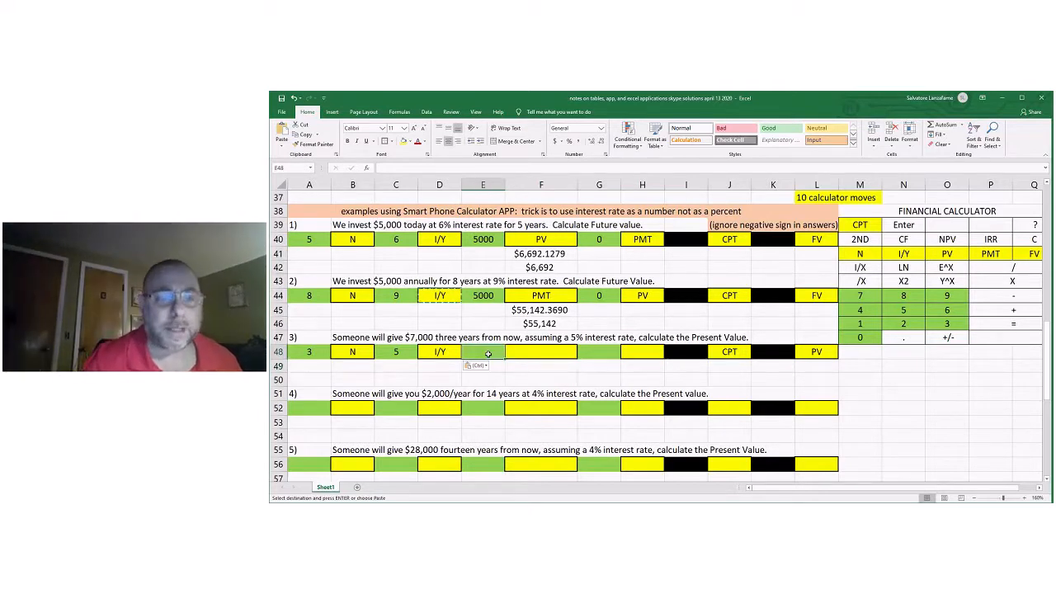
pyautogui.write('7000')
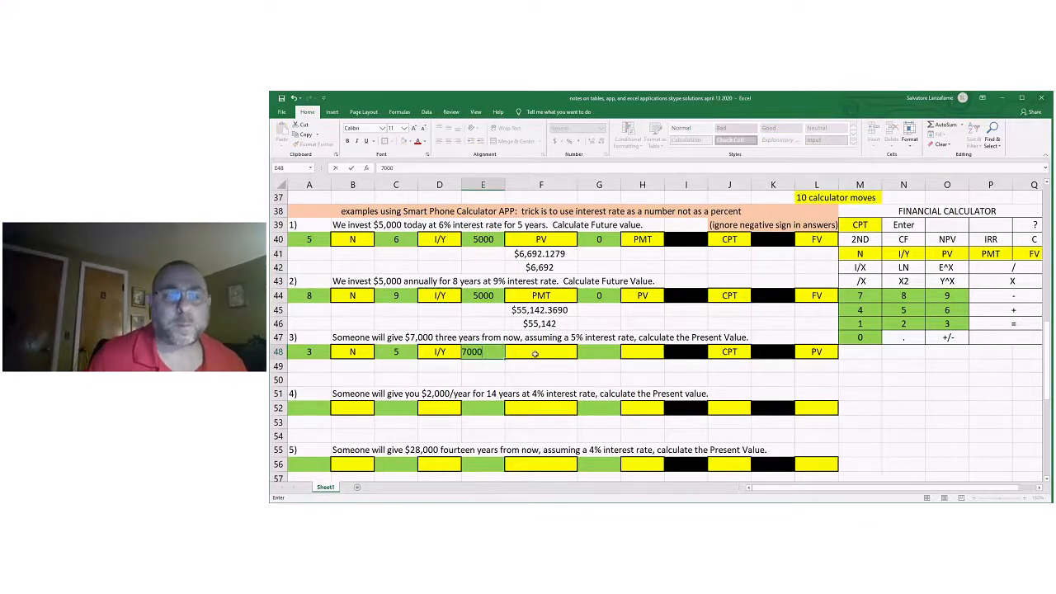
pyautogui.click(534, 354)
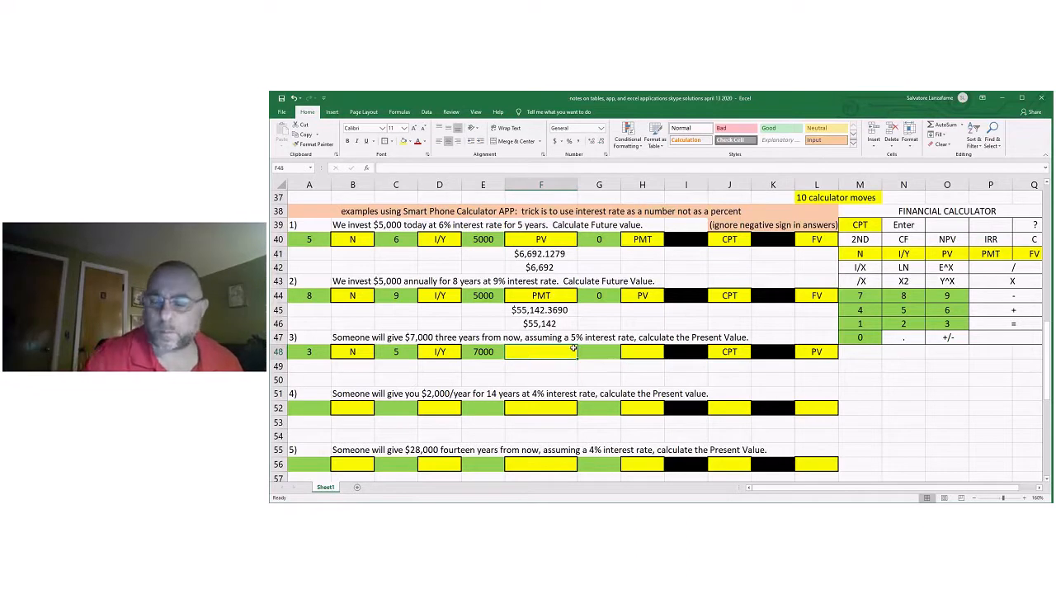
pyautogui.write('=')
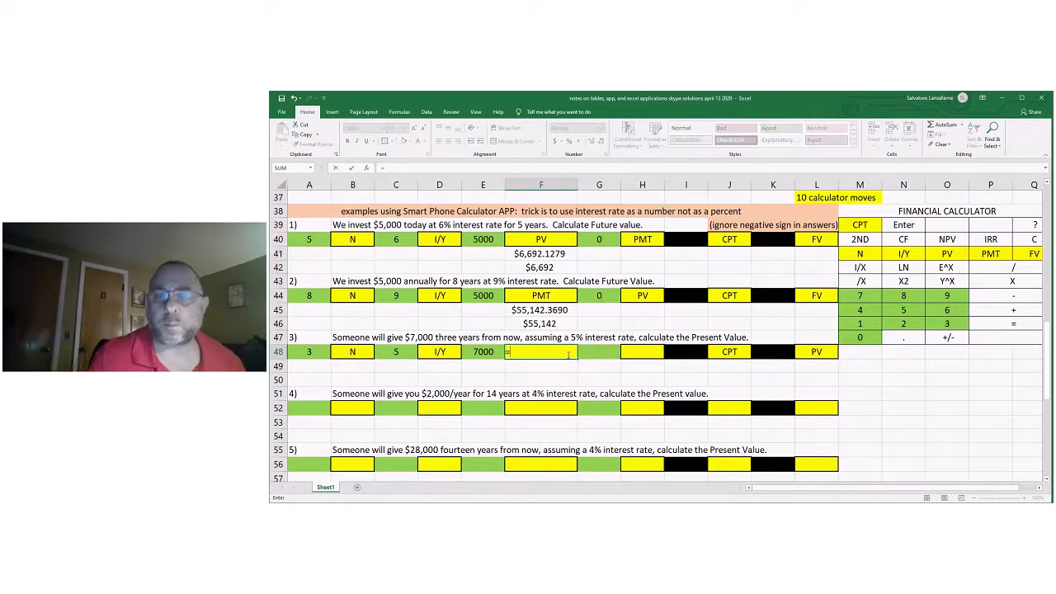
pyautogui.click(814, 299)
pyautogui.press('Return')
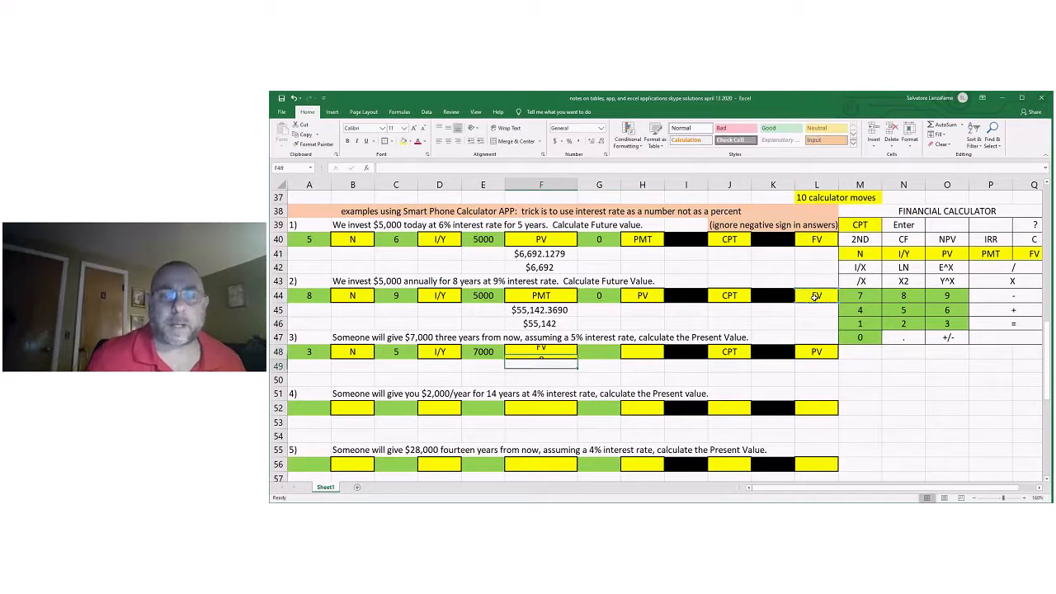
# Enter 0 in G48 and label it PMT in H48 with a reference to H40.
pyautogui.click(604, 351)
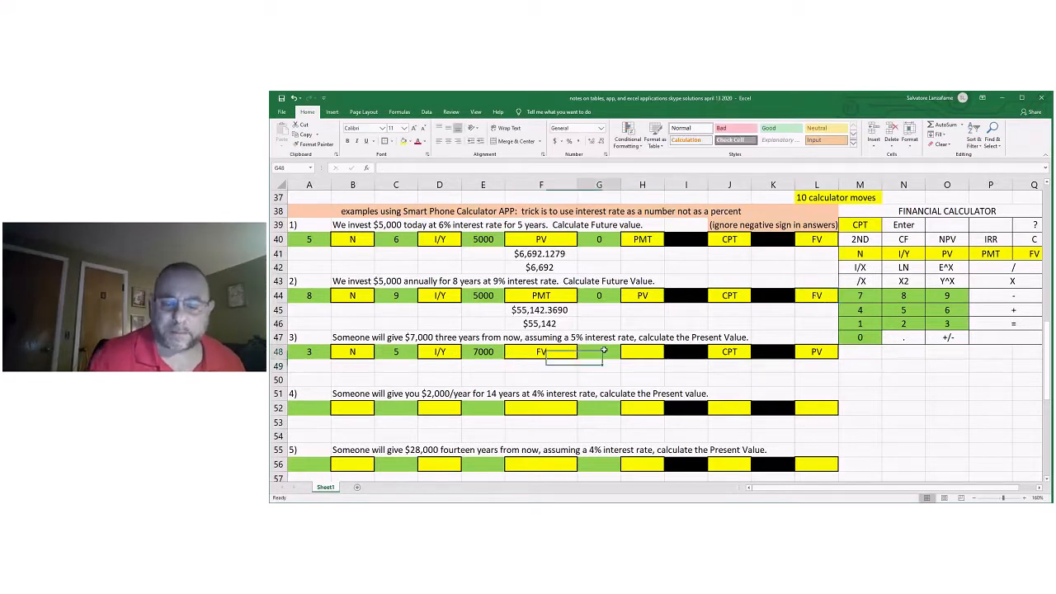
pyautogui.write('0')
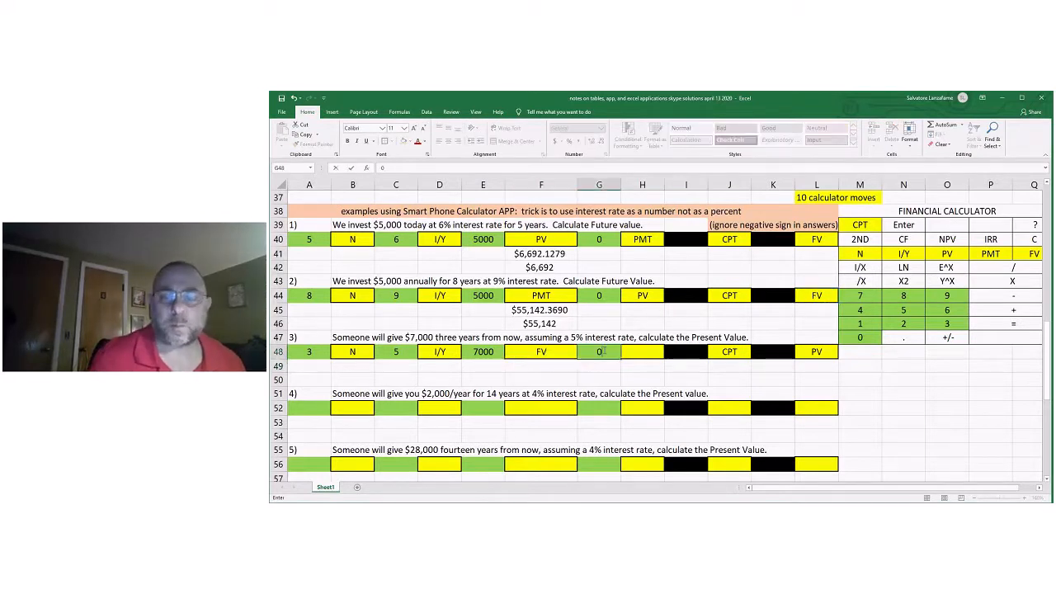
pyautogui.click(649, 353)
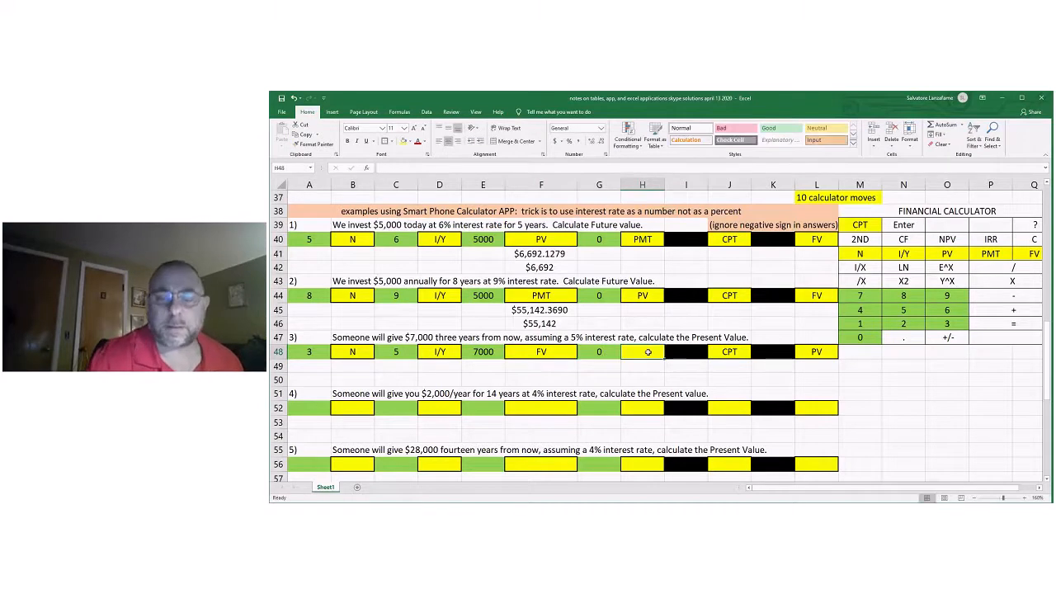
pyautogui.write('=')
pyautogui.click(644, 239)
pyautogui.press('Return')
pyautogui.click(842, 396)
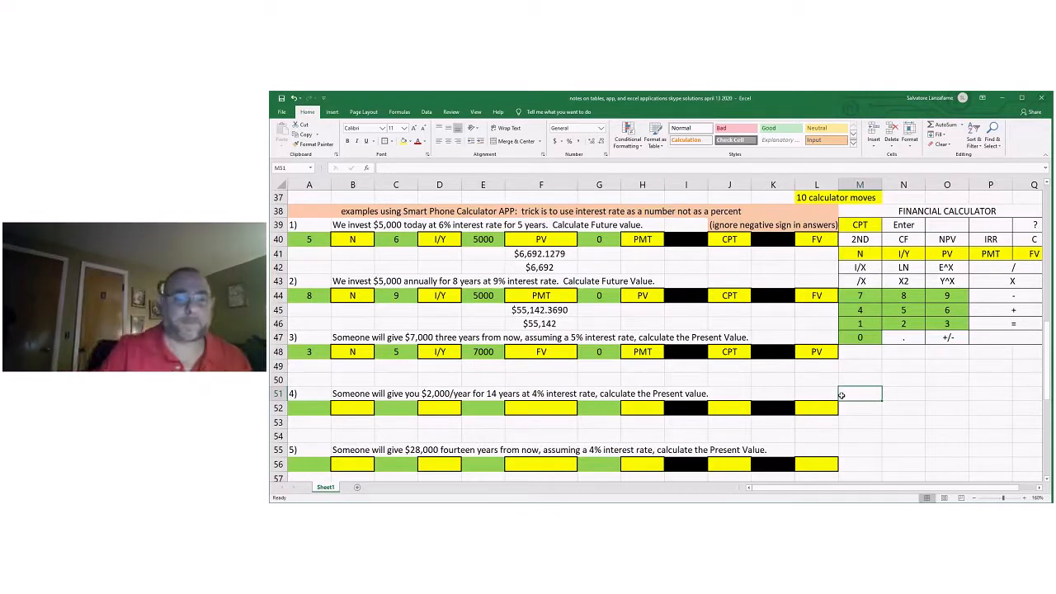
# Enter $6,046.8632 in F49 as the present value answer for problem 3.
pyautogui.click(543, 366)
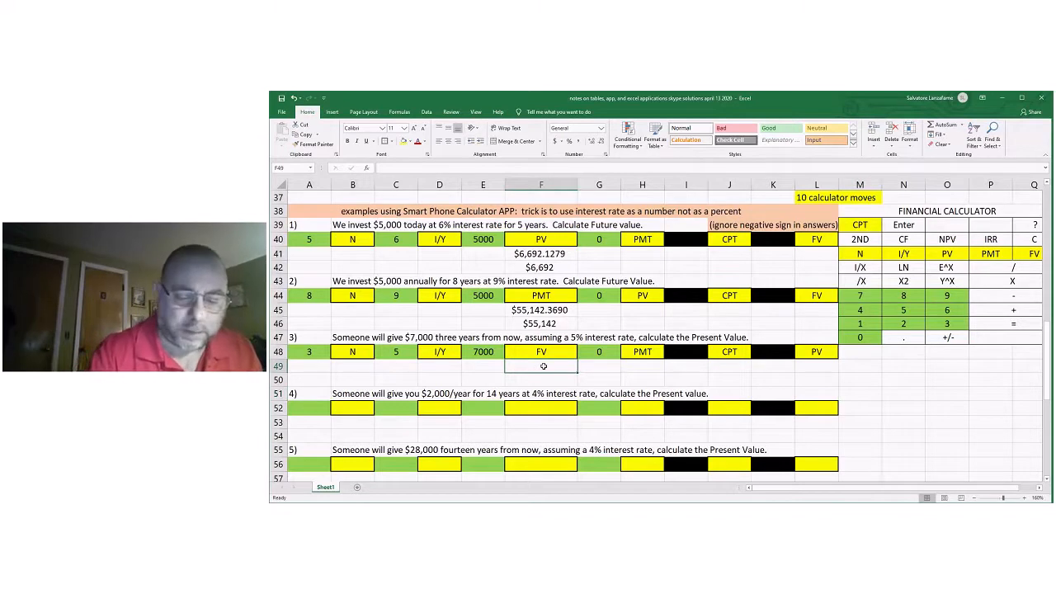
pyautogui.write('$')
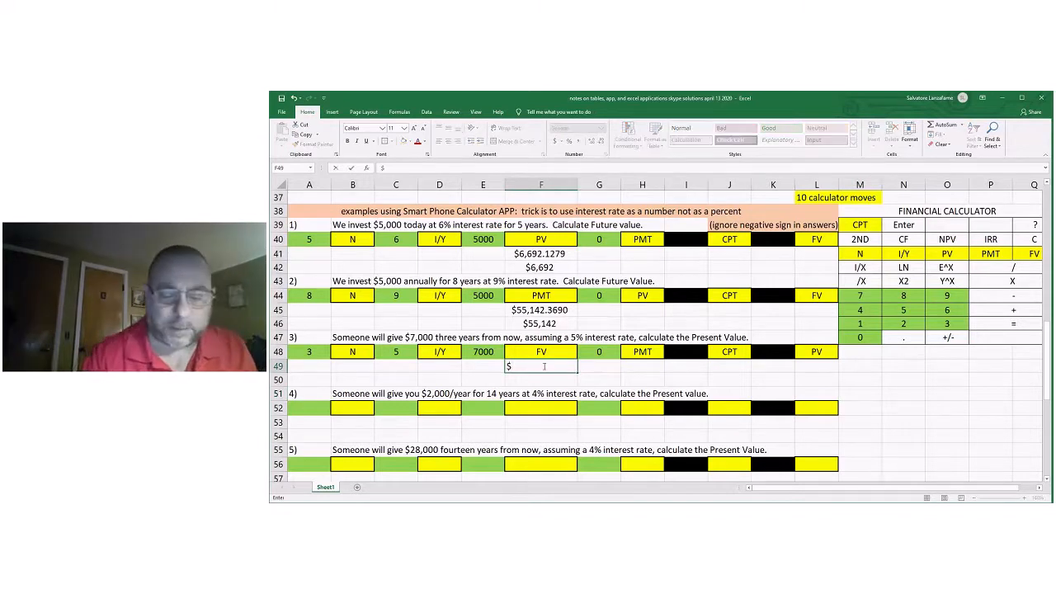
pyautogui.write('6')
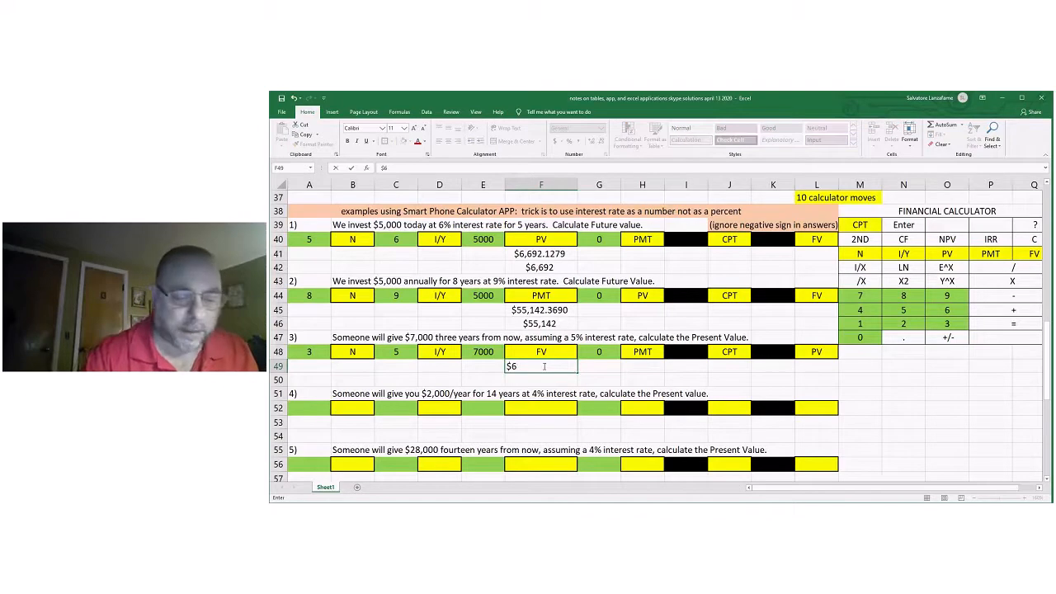
pyautogui.write(',')
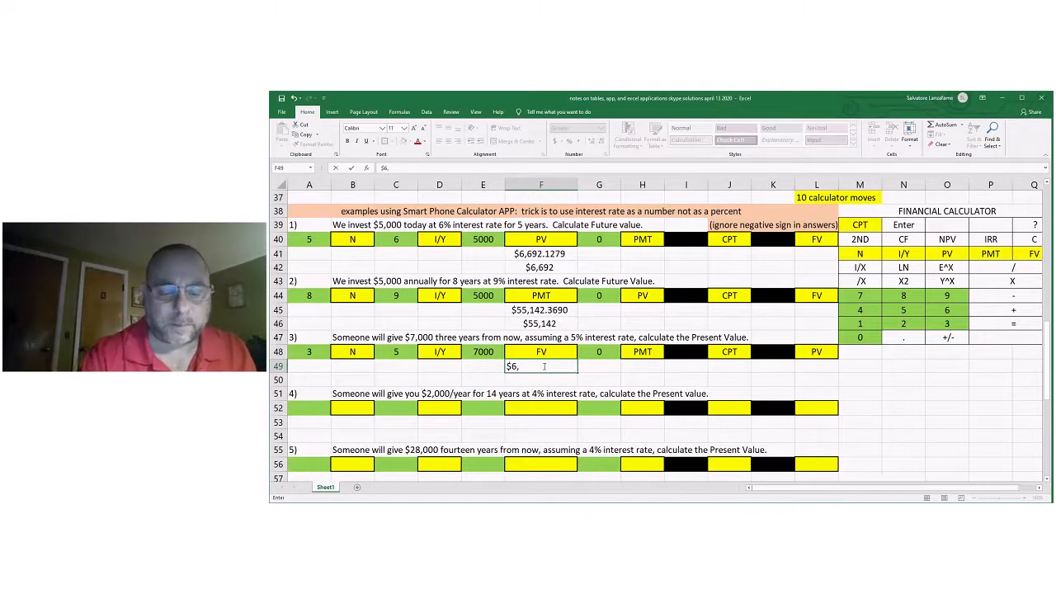
pyautogui.write('046.86')
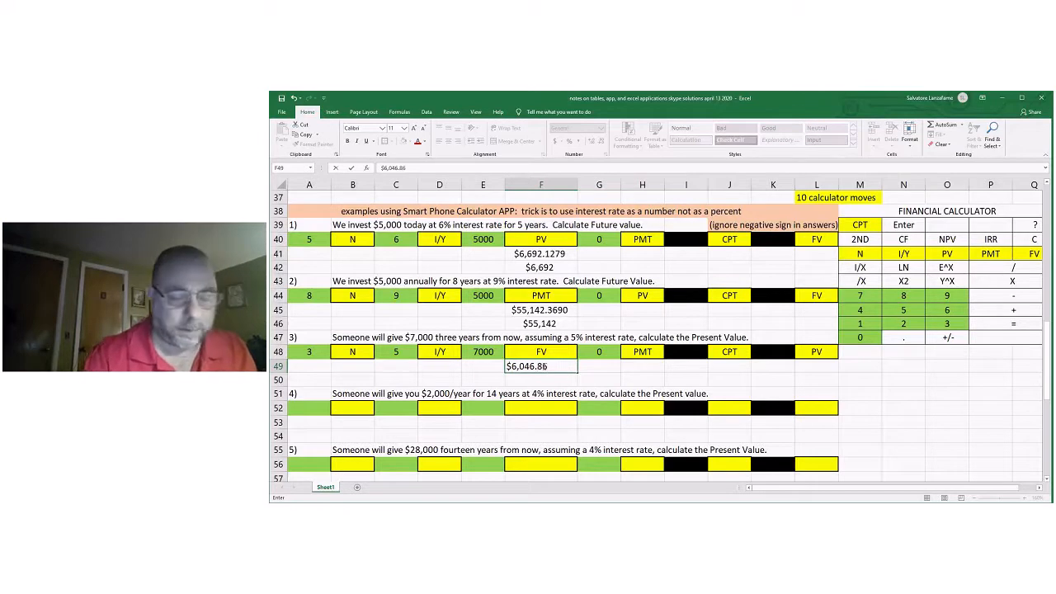
pyautogui.write('32')
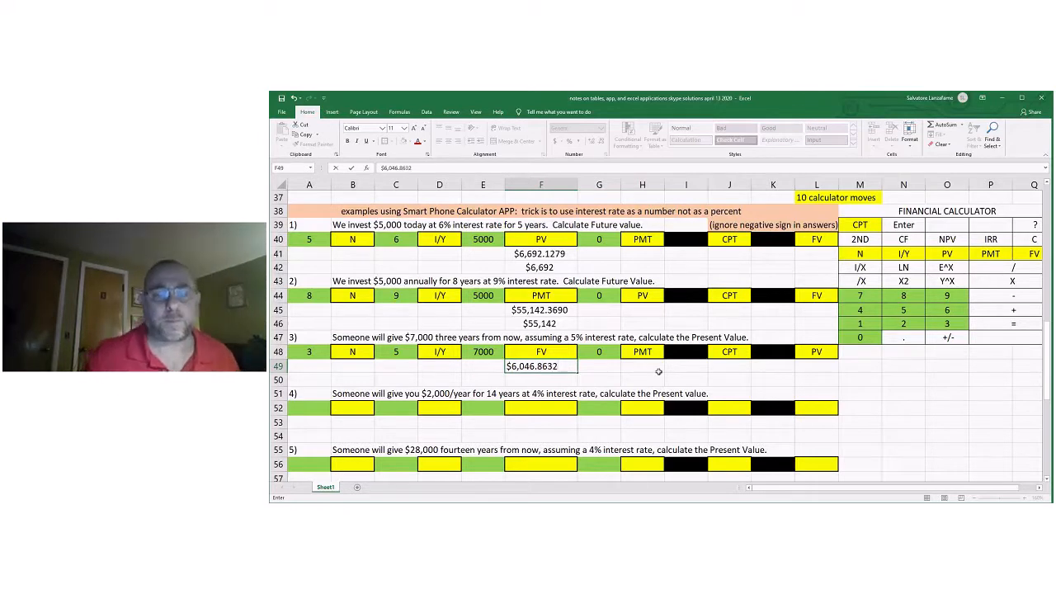
pyautogui.click(568, 383)
pyautogui.write('=')
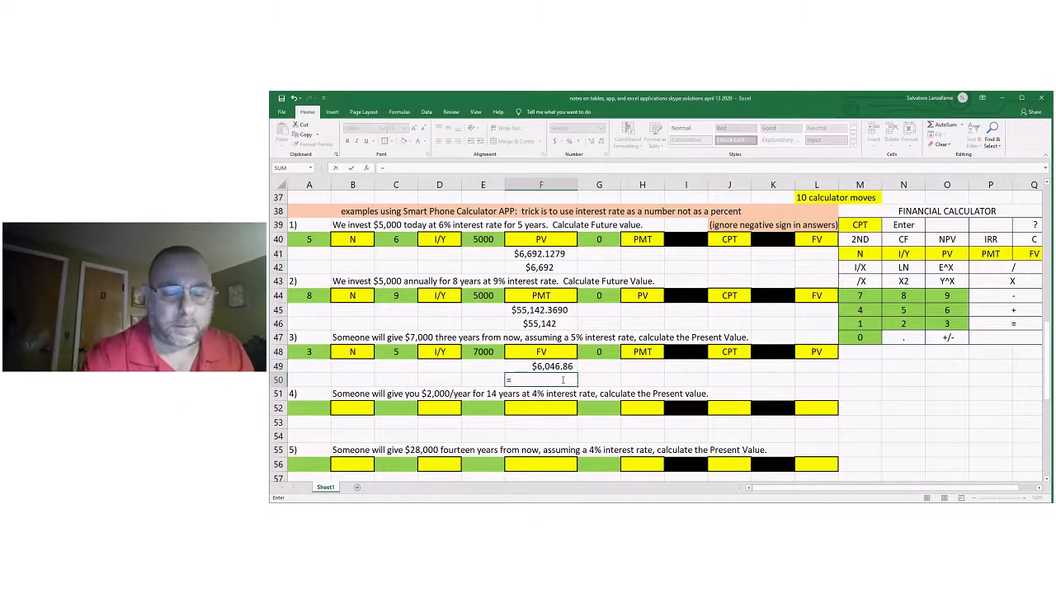
pyautogui.write('%6,')
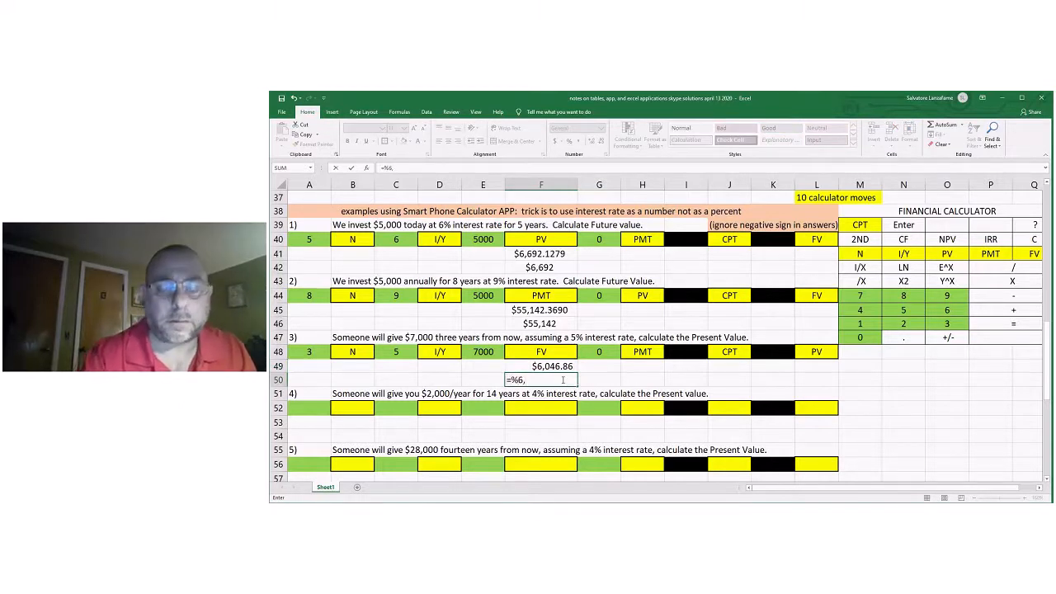
pyautogui.press('BackSpace')
pyautogui.press('BackSpace')
pyautogui.press('BackSpace')
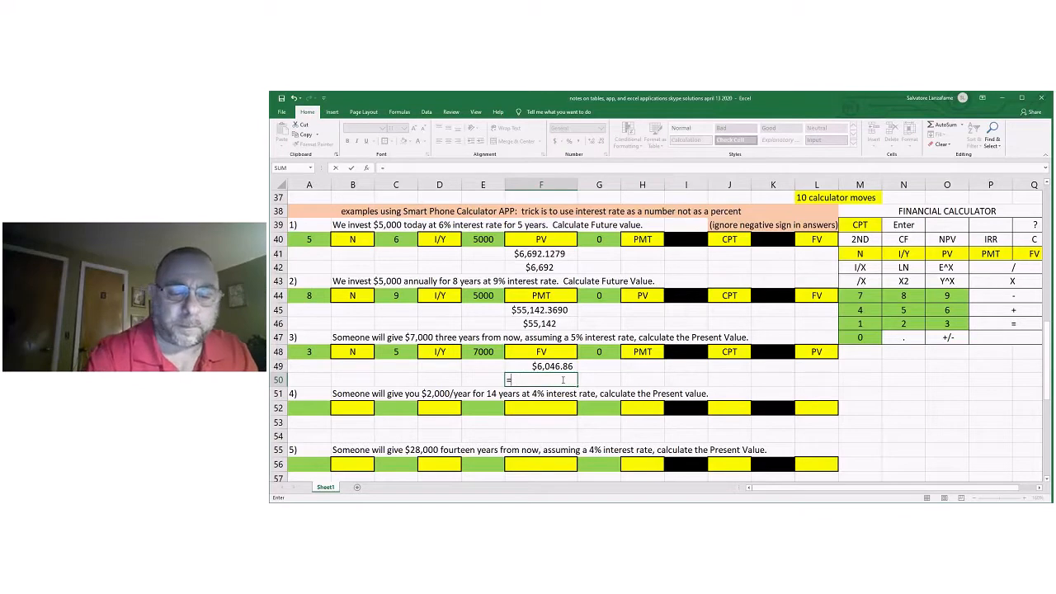
pyautogui.press('BackSpace')
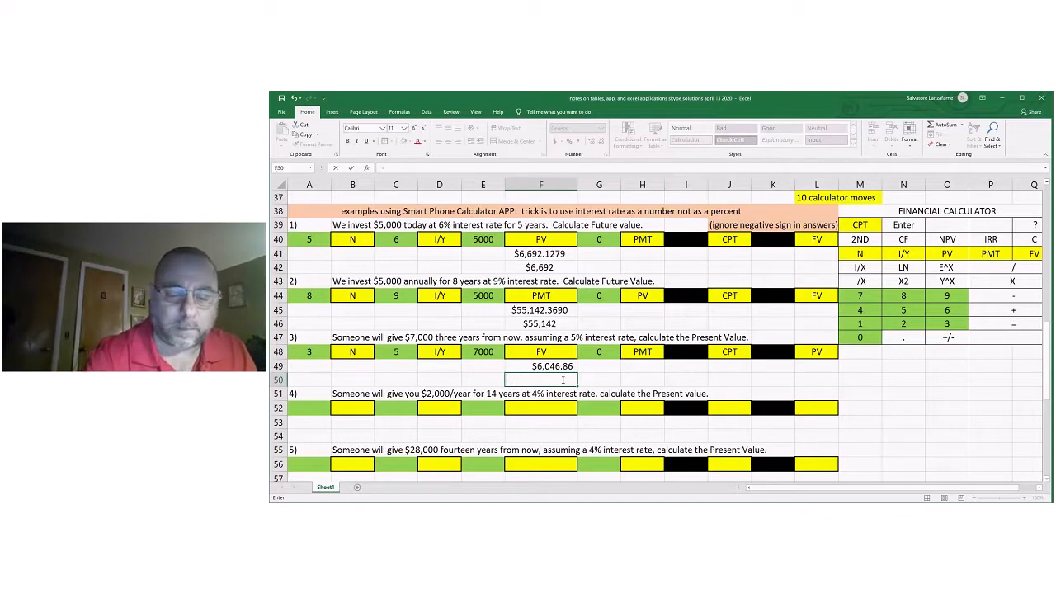
# Enter $6,047 in F50 as the rounded present value for problem 3 and center F49:F50.
pyautogui.write('$')
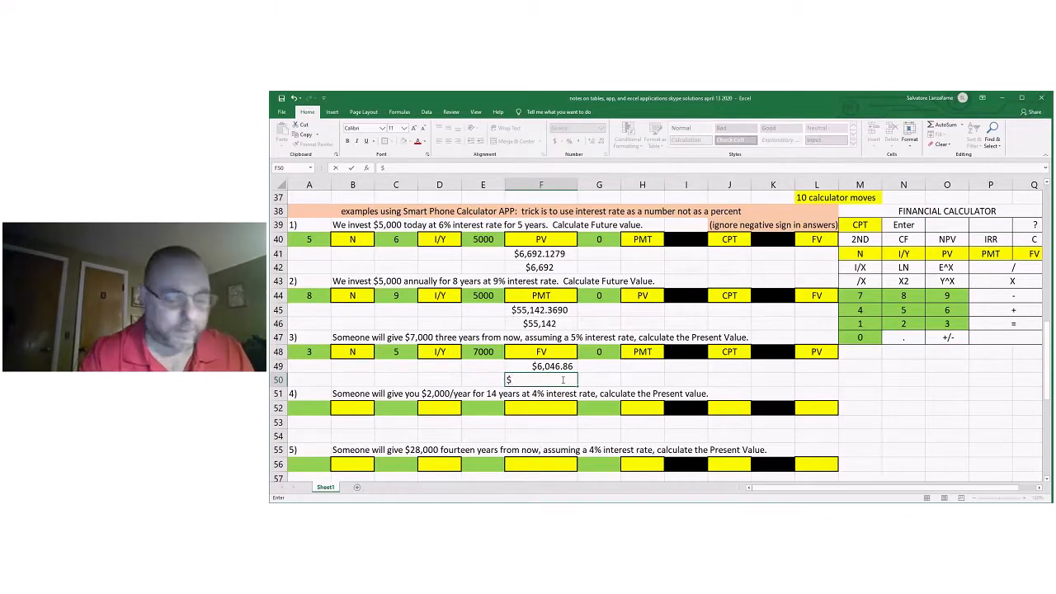
pyautogui.write(',')
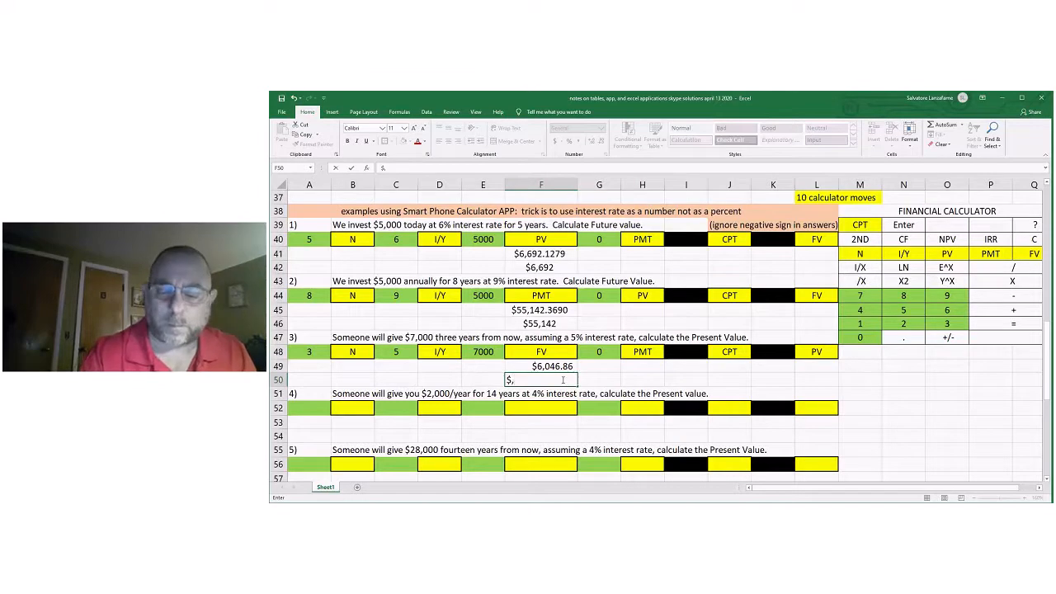
pyautogui.write('6')
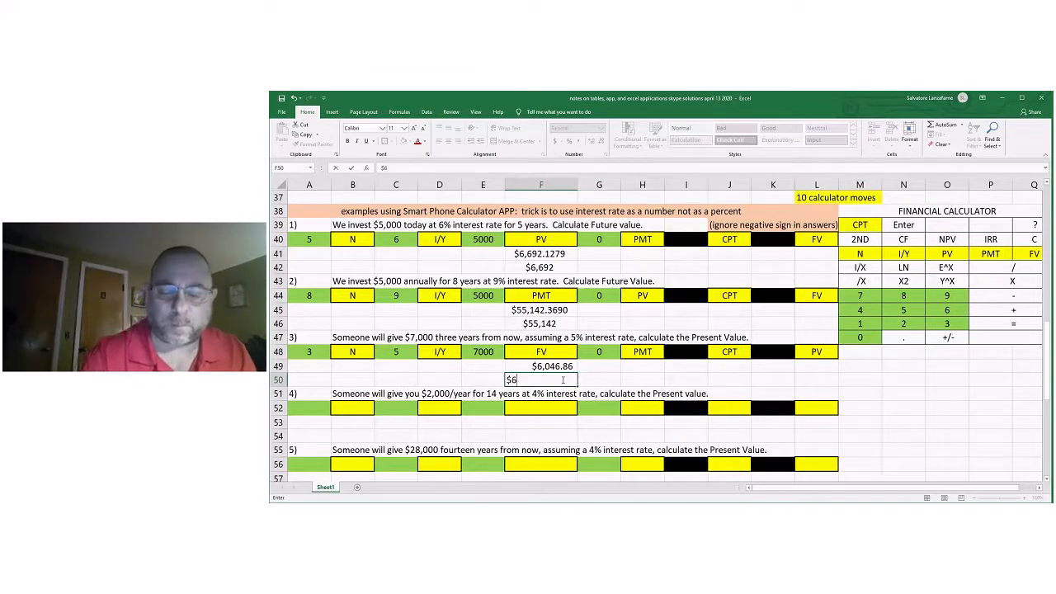
pyautogui.write(',047')
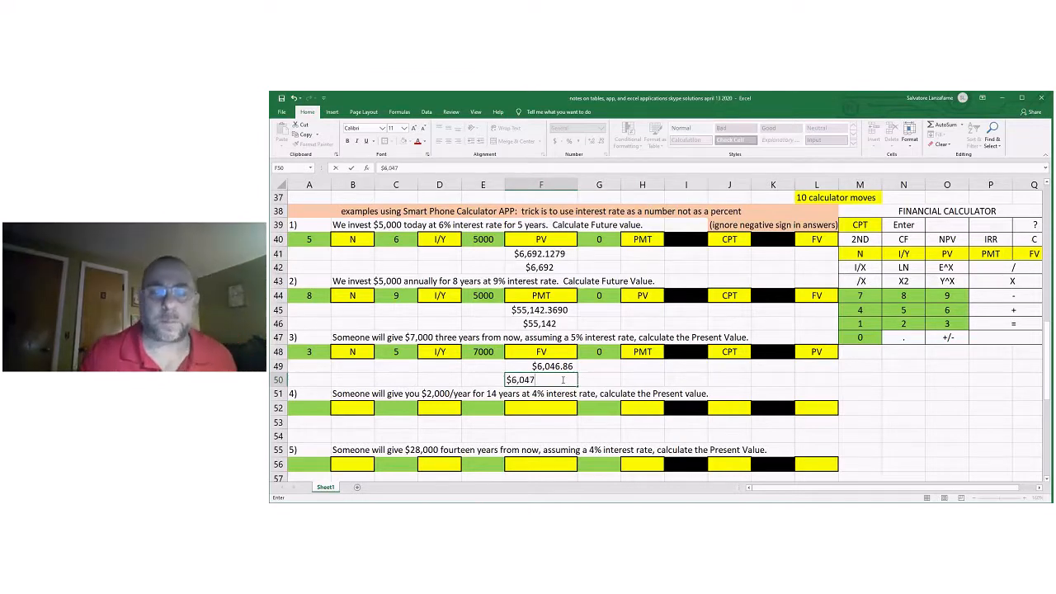
pyautogui.click(588, 381)
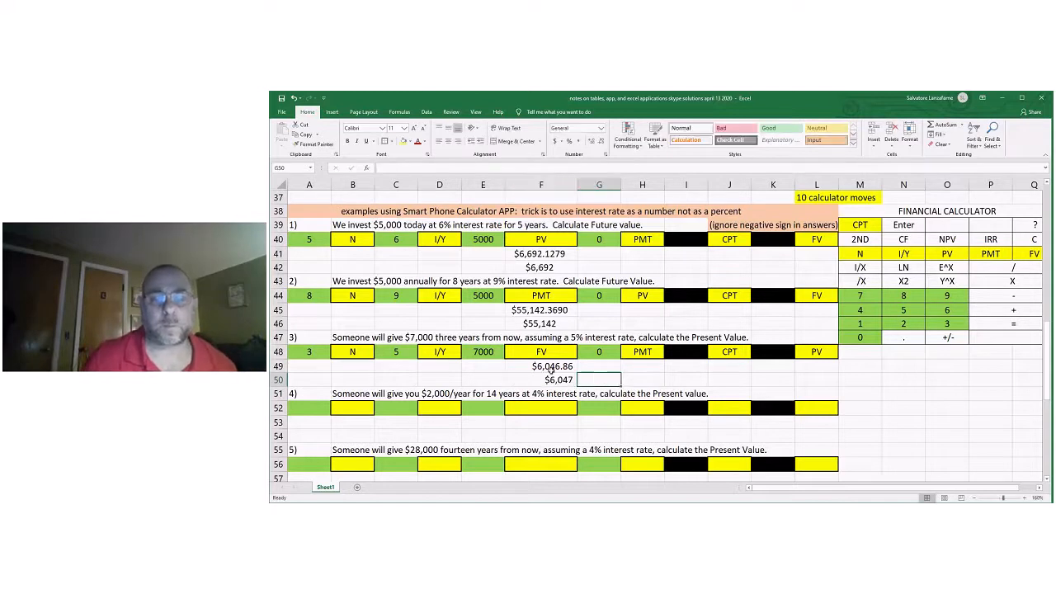
pyautogui.moveTo(545, 365); pyautogui.dragTo(544, 380)
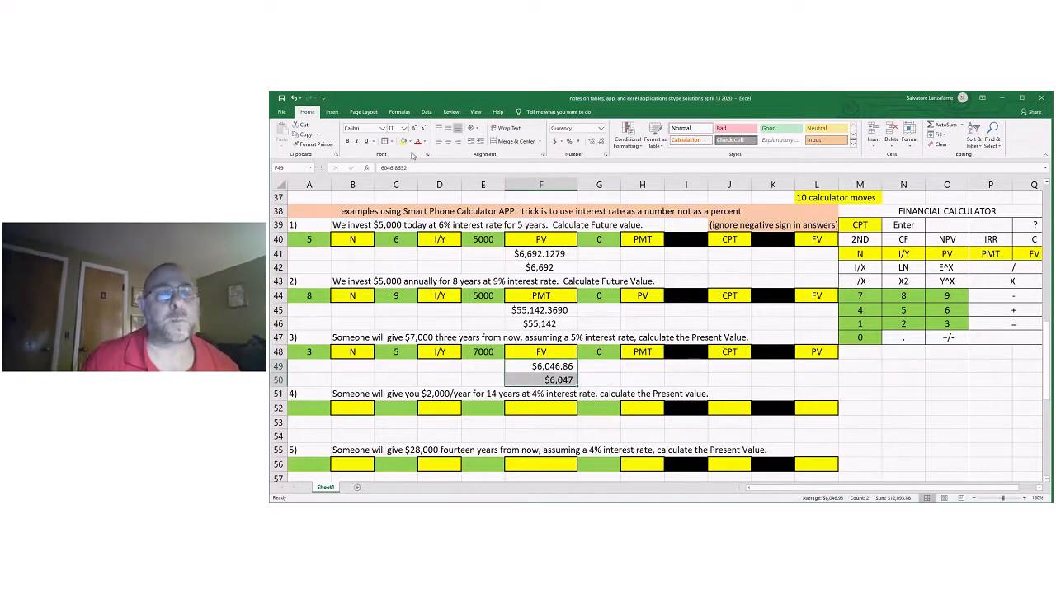
pyautogui.click(449, 141)
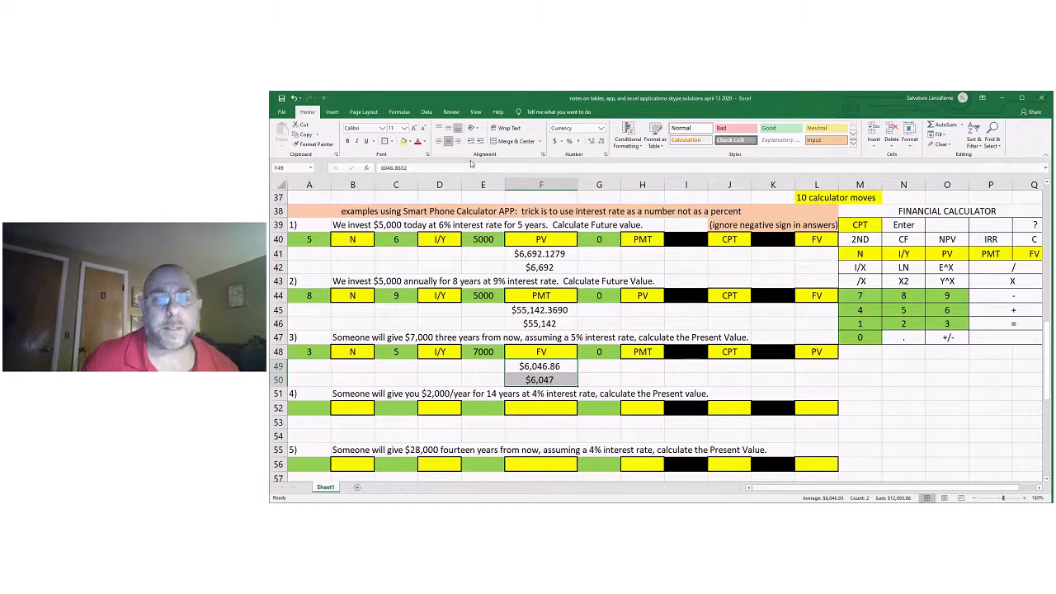
# Check the table-based present value of problem 3 in F15 against the calculator answer.
pyautogui.scroll(5, 650, 348)
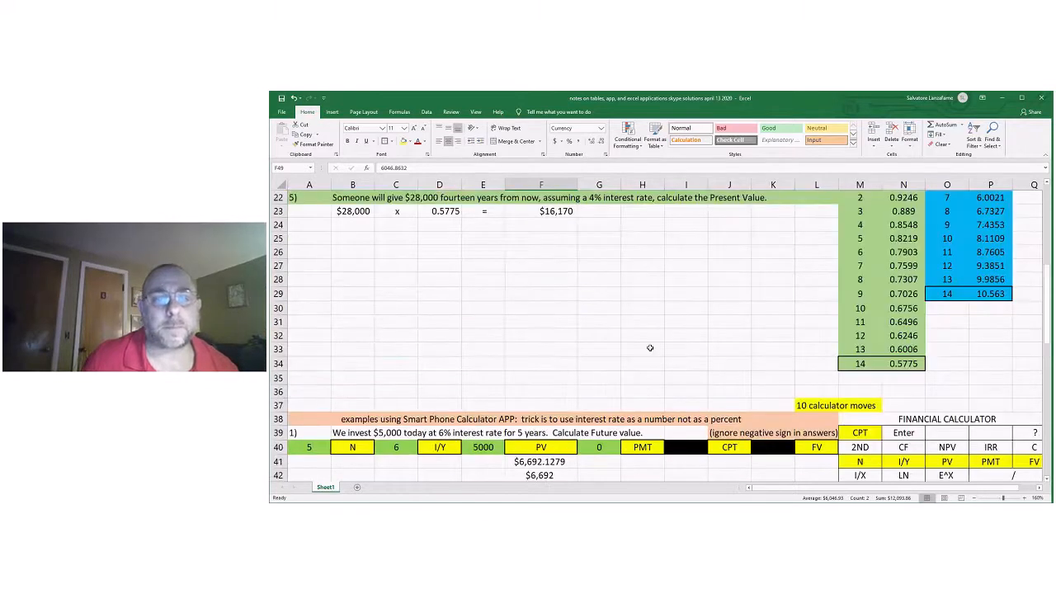
pyautogui.scroll(4, 651, 348)
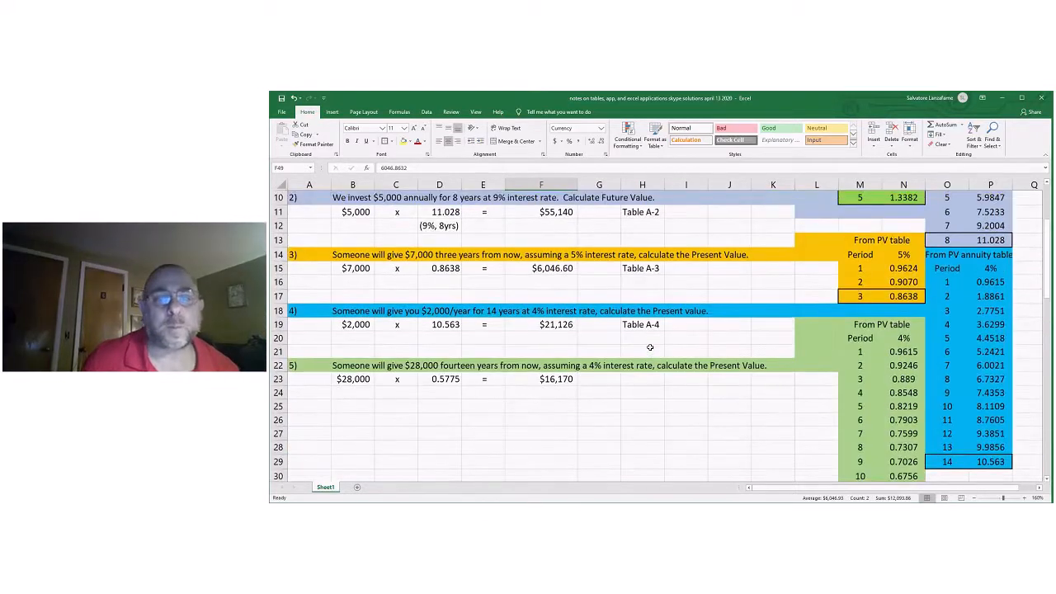
pyautogui.click(558, 273)
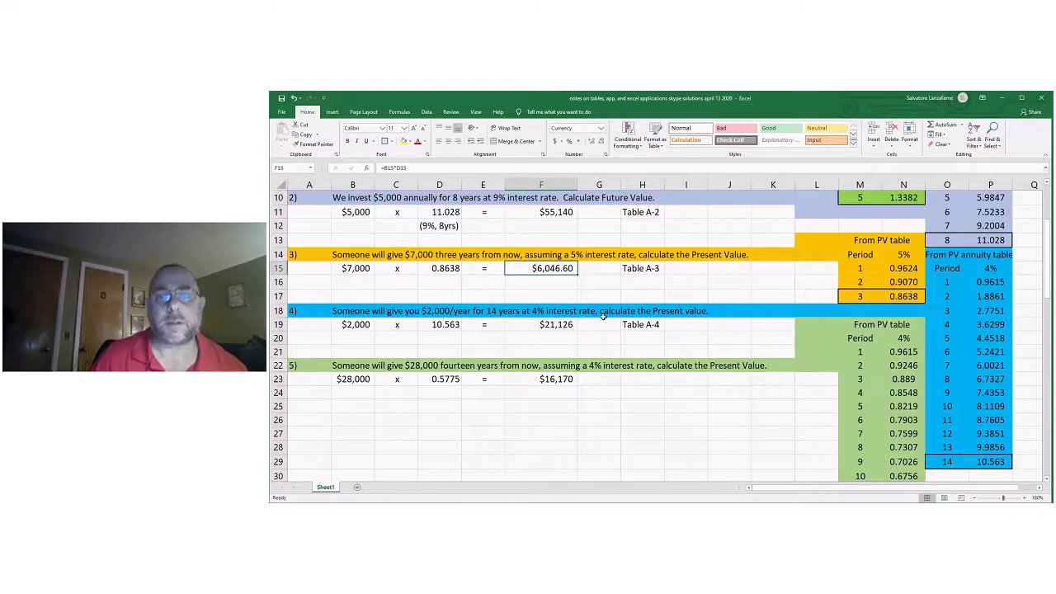
# Copy the problem 3 cells J48:L48, with the CPT label, into J52:L52 for problem 4.
pyautogui.scroll(-1, 606, 320)
pyautogui.scroll(-5, 611, 324)
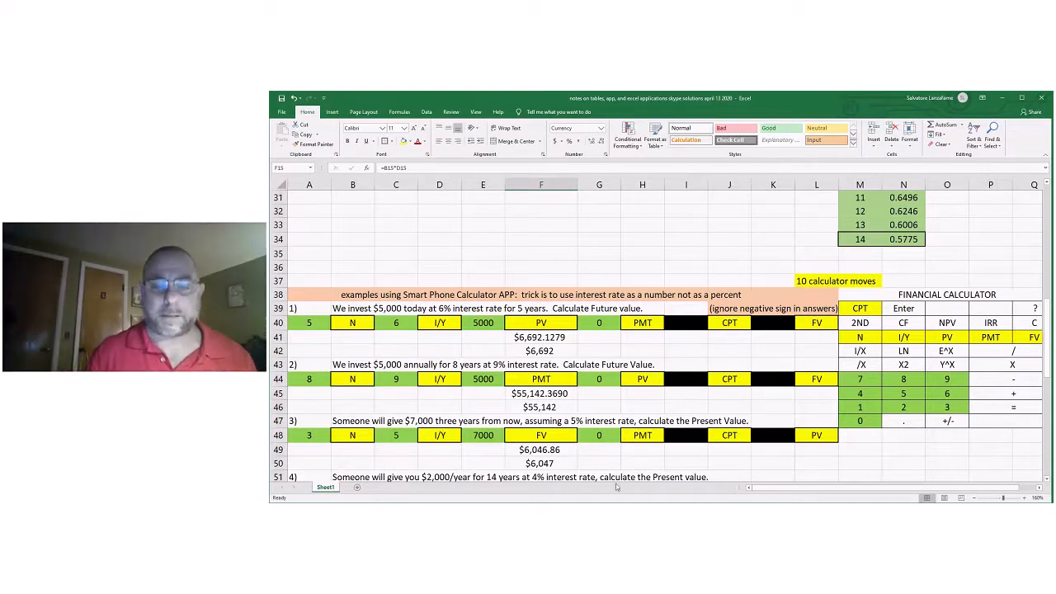
pyautogui.scroll(-1, 709, 464)
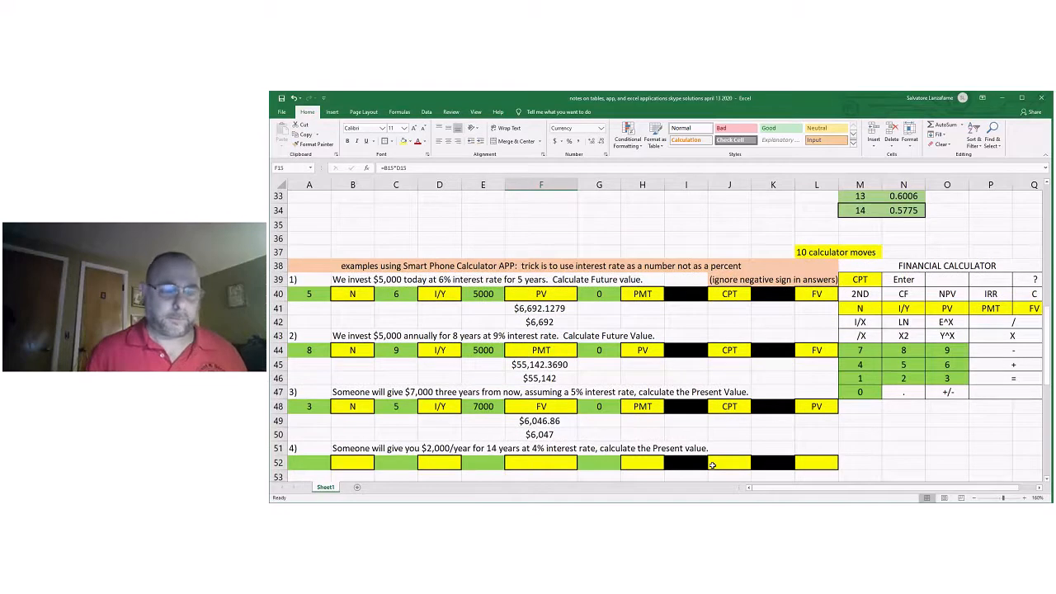
pyautogui.scroll(-2, 711, 465)
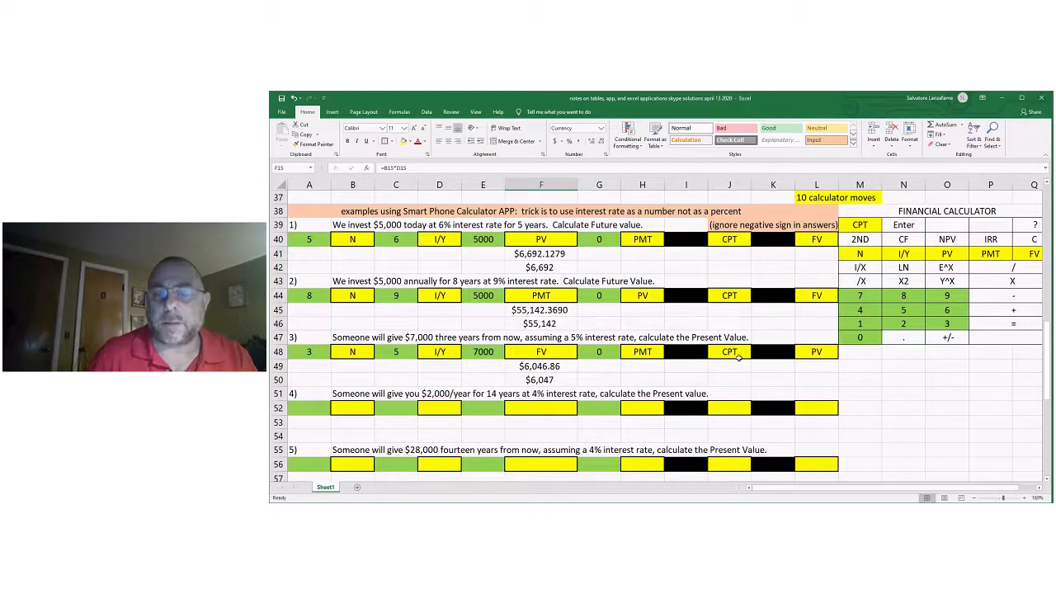
pyautogui.moveTo(739, 357); pyautogui.dragTo(817, 355)
pyautogui.rightClick(817, 355)
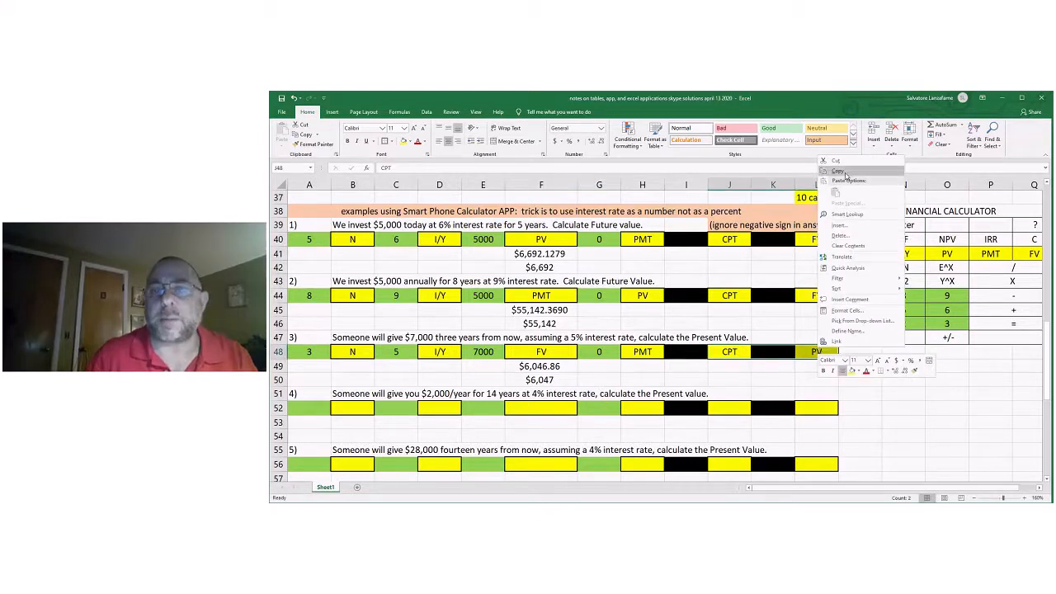
pyautogui.click(846, 174)
pyautogui.click(735, 408)
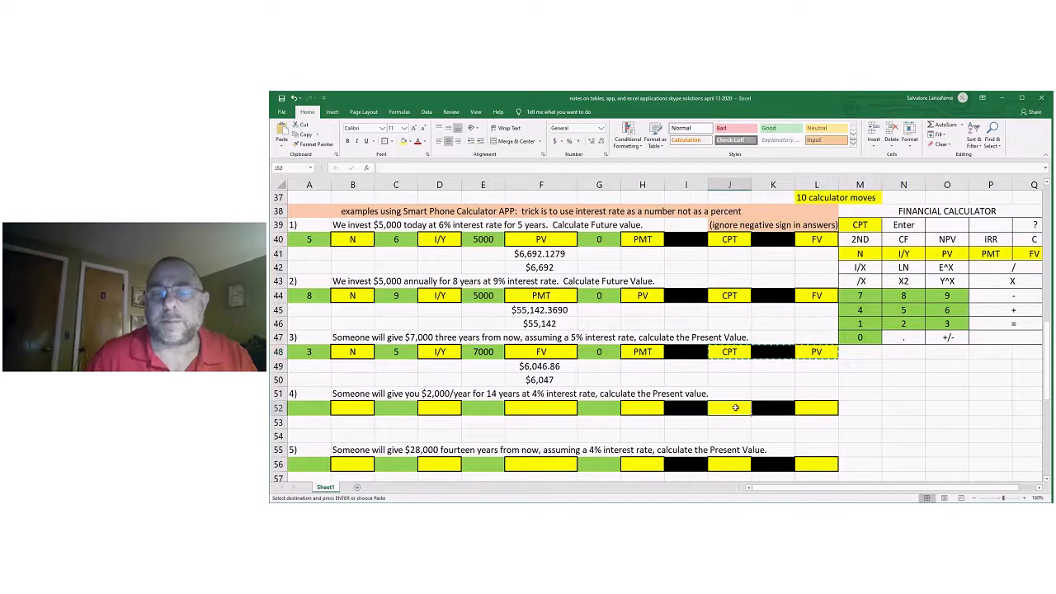
pyautogui.rightClick(735, 407)
pyautogui.click(749, 272)
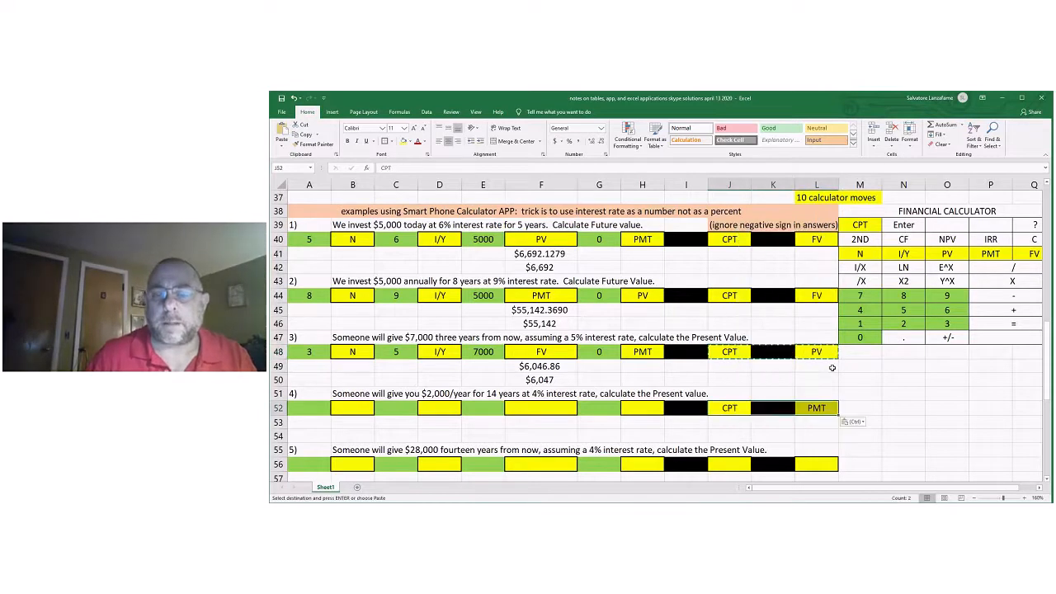
# Label L52 as PV with a reference to L48.
pyautogui.click(825, 407)
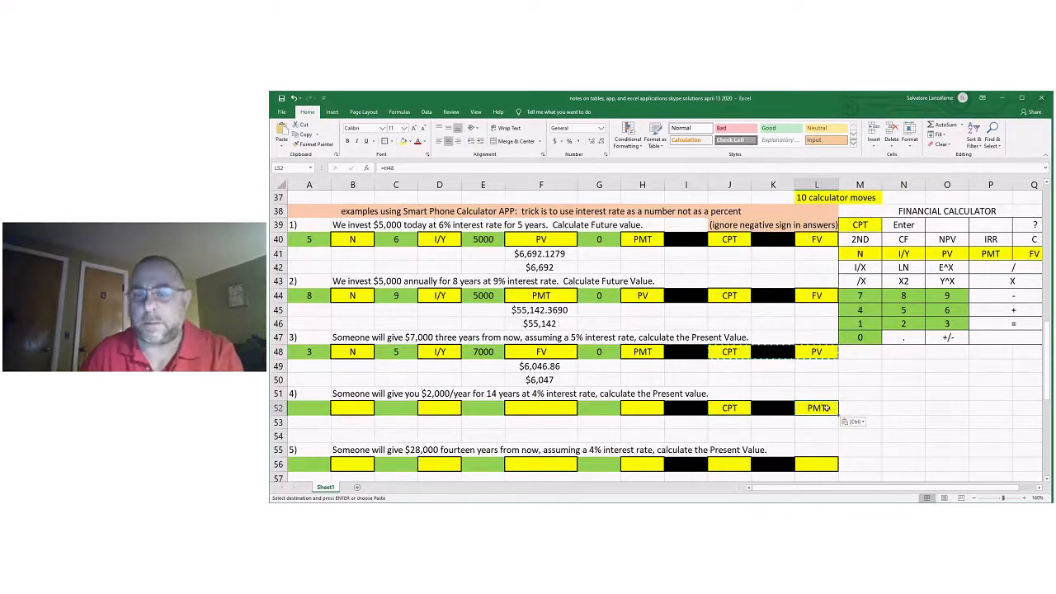
pyautogui.write('=')
pyautogui.click(819, 351)
pyautogui.press('Return')
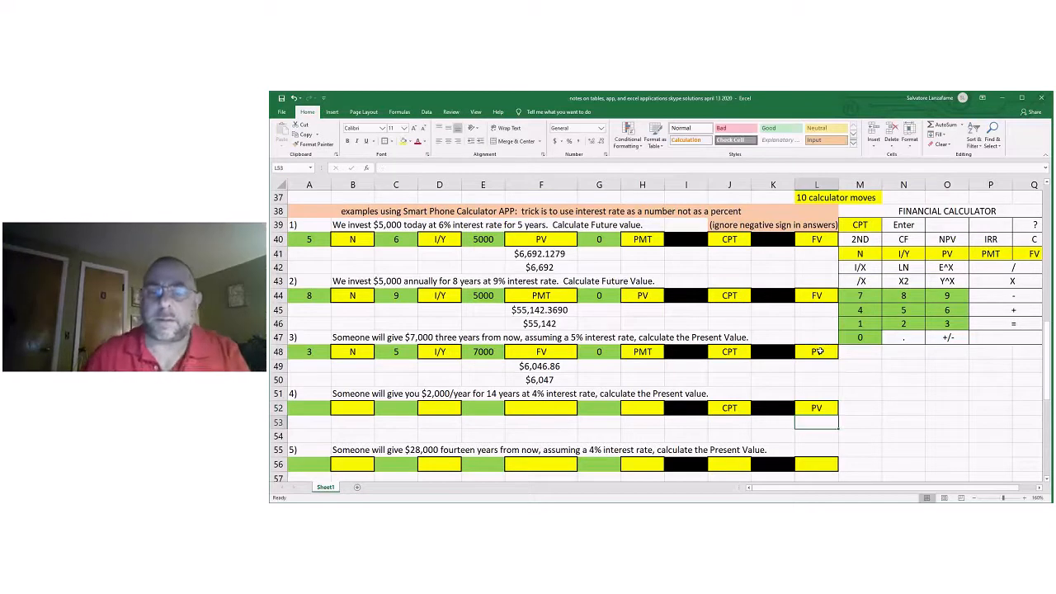
pyautogui.click(898, 433)
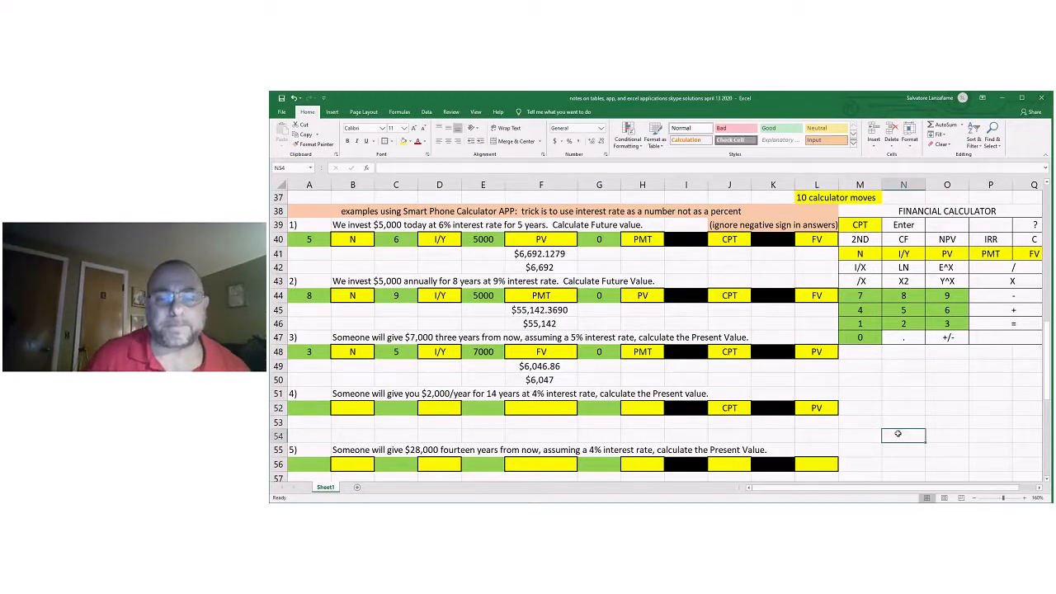
# Copy the PMT label from F44 into F52 for problem 4.
pyautogui.click(524, 409)
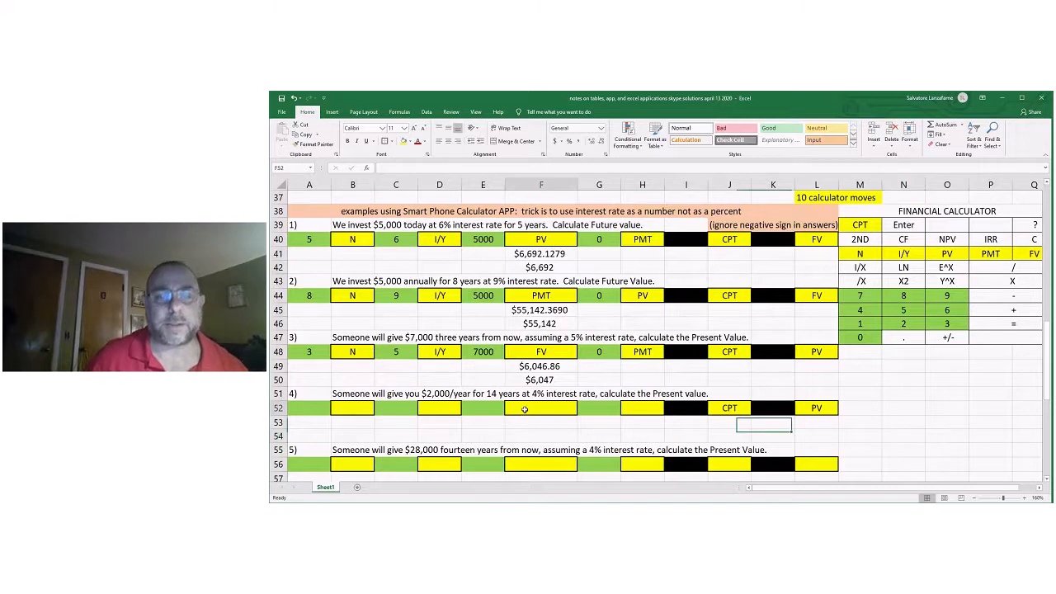
pyautogui.rightClick(541, 297)
pyautogui.click(564, 310)
pyautogui.click(535, 408)
pyautogui.rightClick(533, 410)
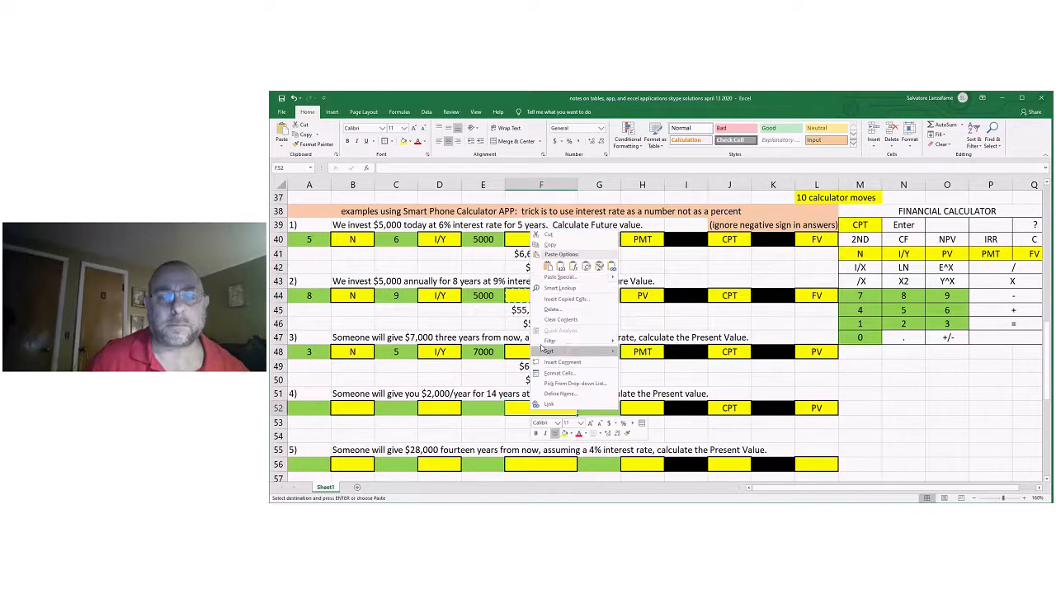
pyautogui.click(548, 267)
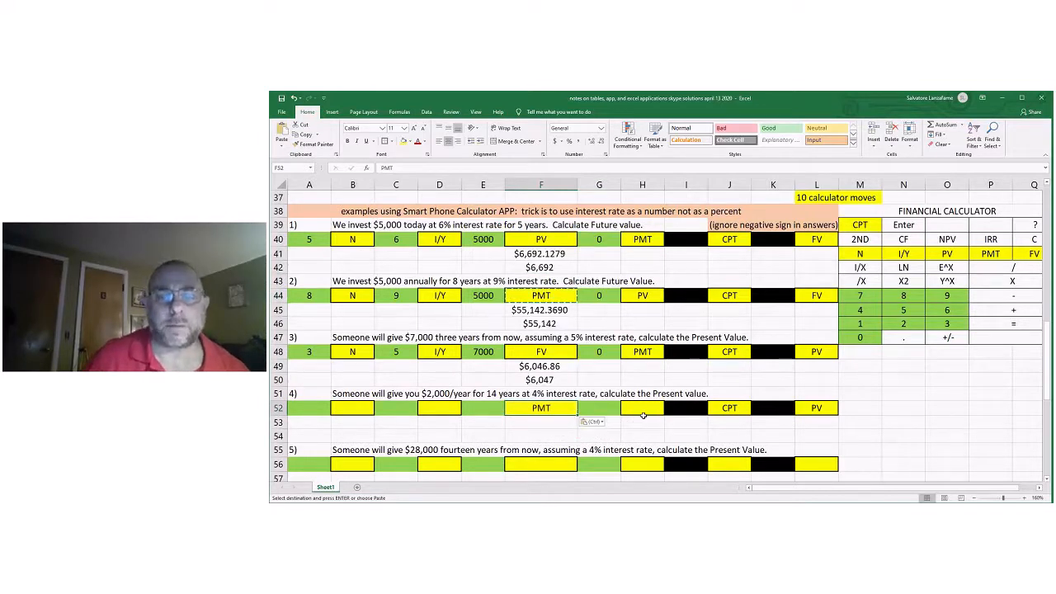
# Label H52 as FV with a reference to L44.
pyautogui.click(641, 408)
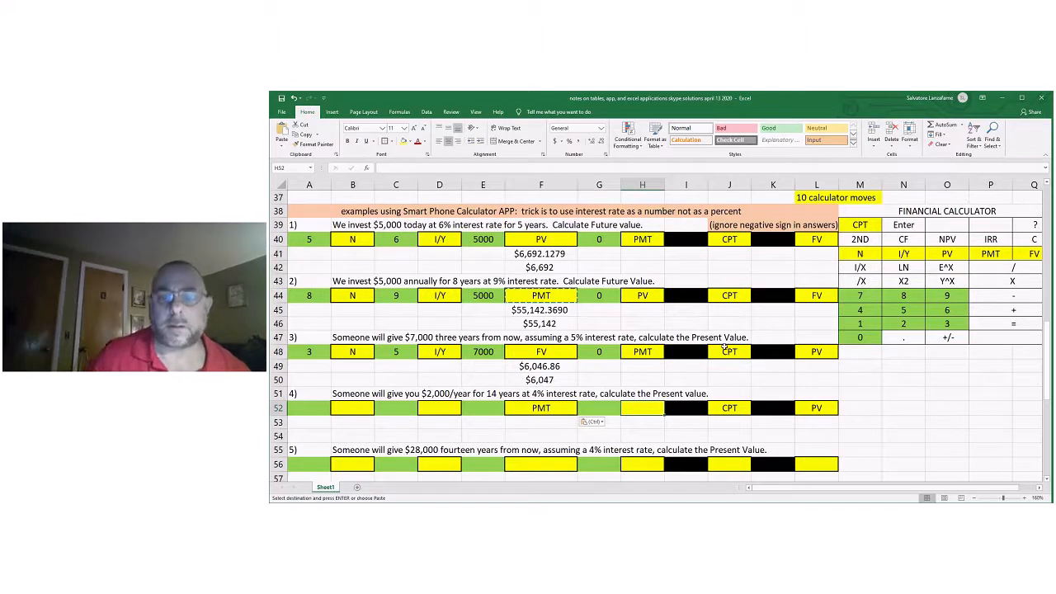
pyautogui.write('=')
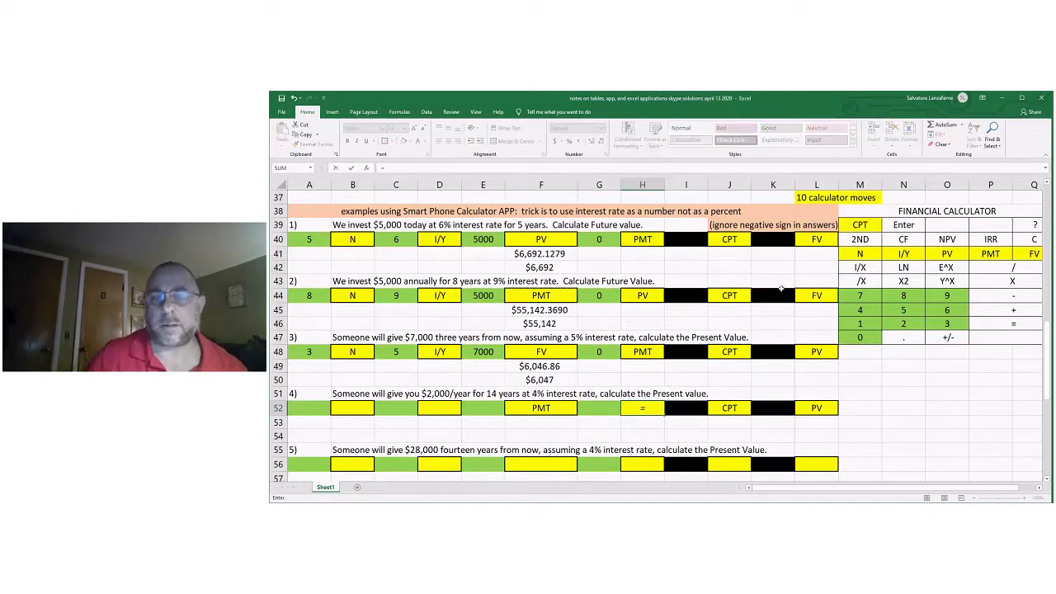
pyautogui.click(816, 296)
pyautogui.press('Return')
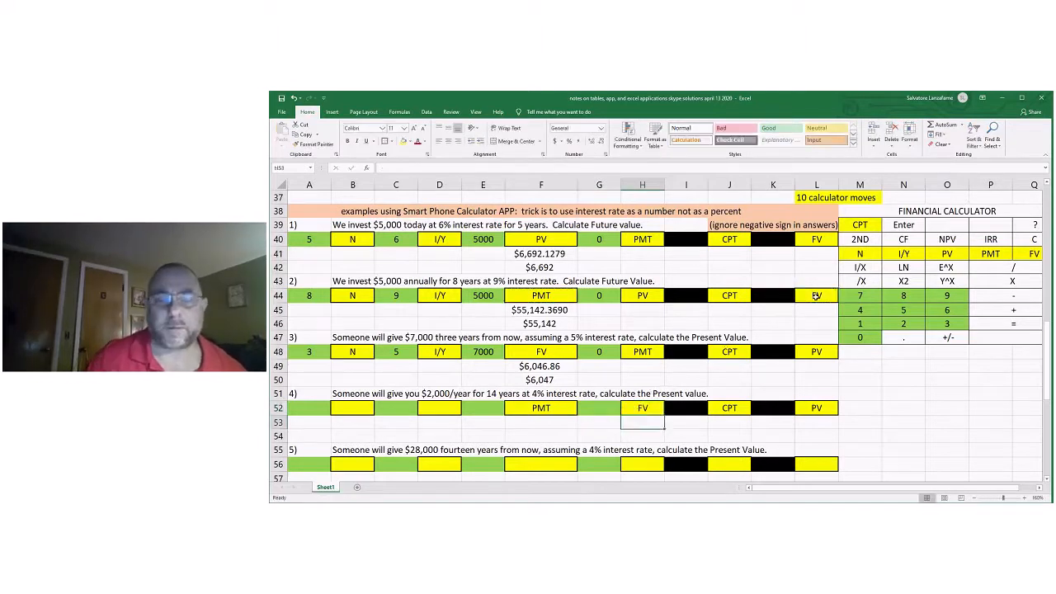
# Enter 14 in A52 as the number of periods for problem 4 and label it N in B52.
pyautogui.click(301, 408)
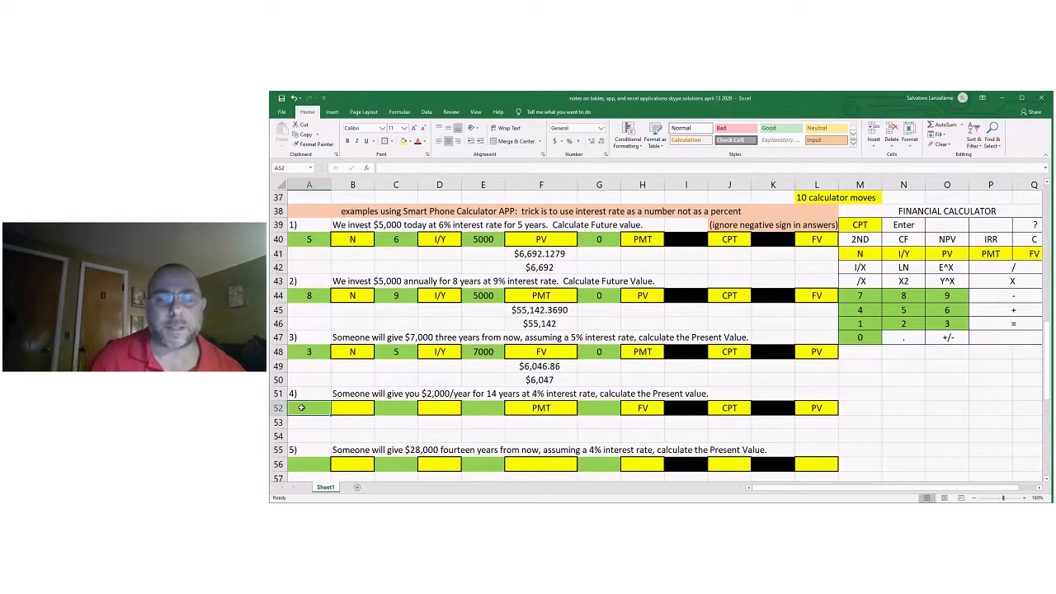
pyautogui.write('14')
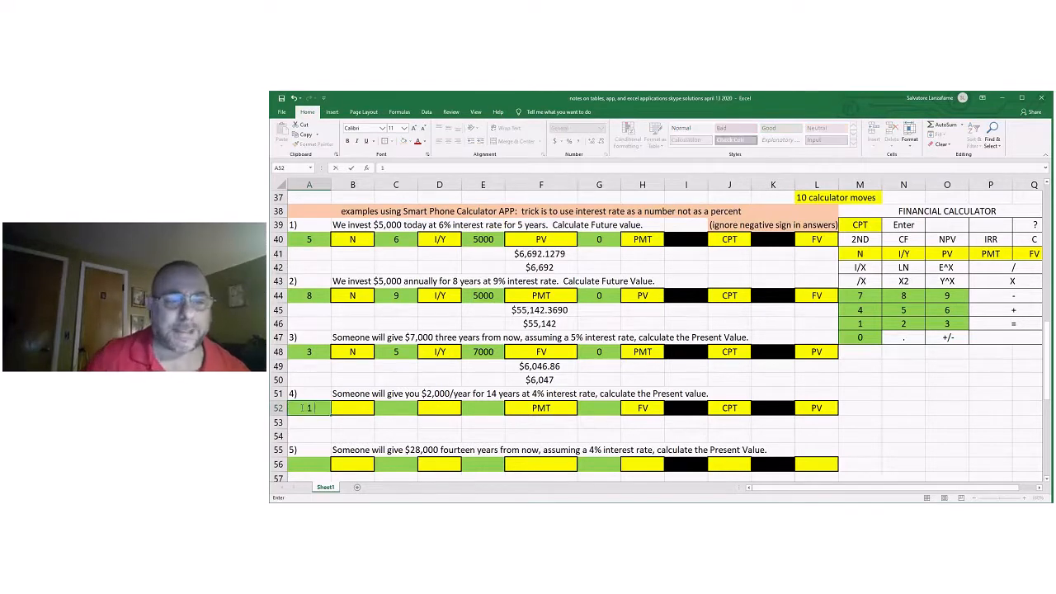
pyautogui.click(359, 410)
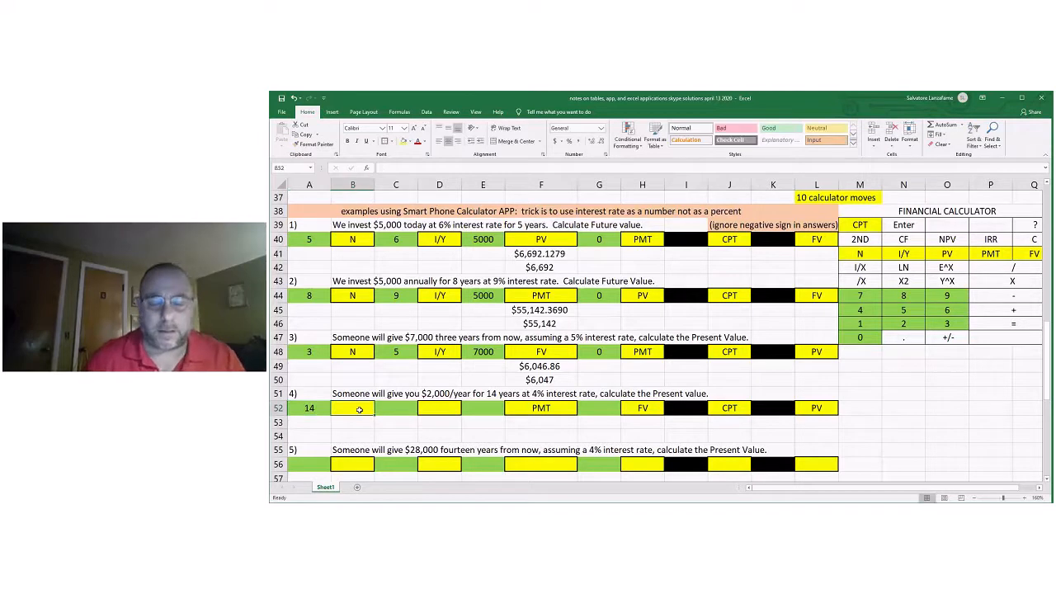
pyautogui.write('N')
pyautogui.press('Tab')
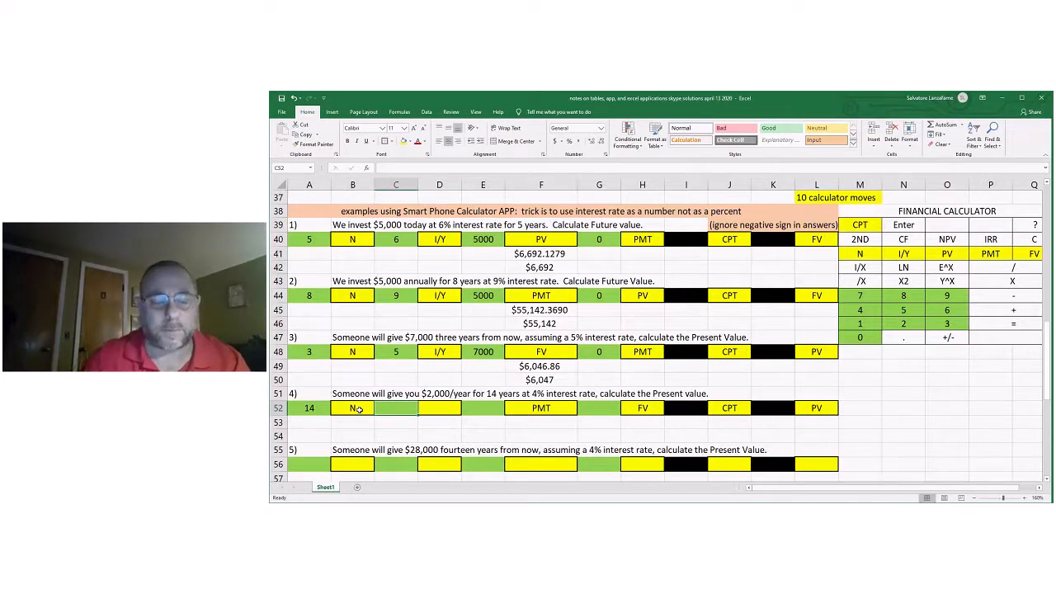
# Enter 4 in C52 as the interest rate and label it I/Y in D52 with a reference to D48.
pyautogui.write('4')
pyautogui.click(442, 410)
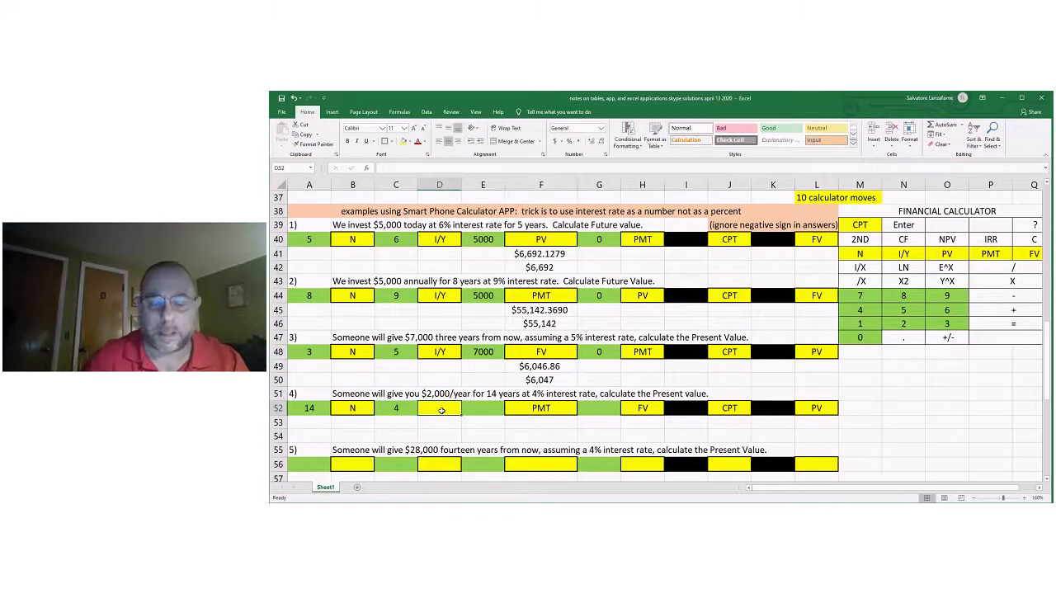
pyautogui.write('=')
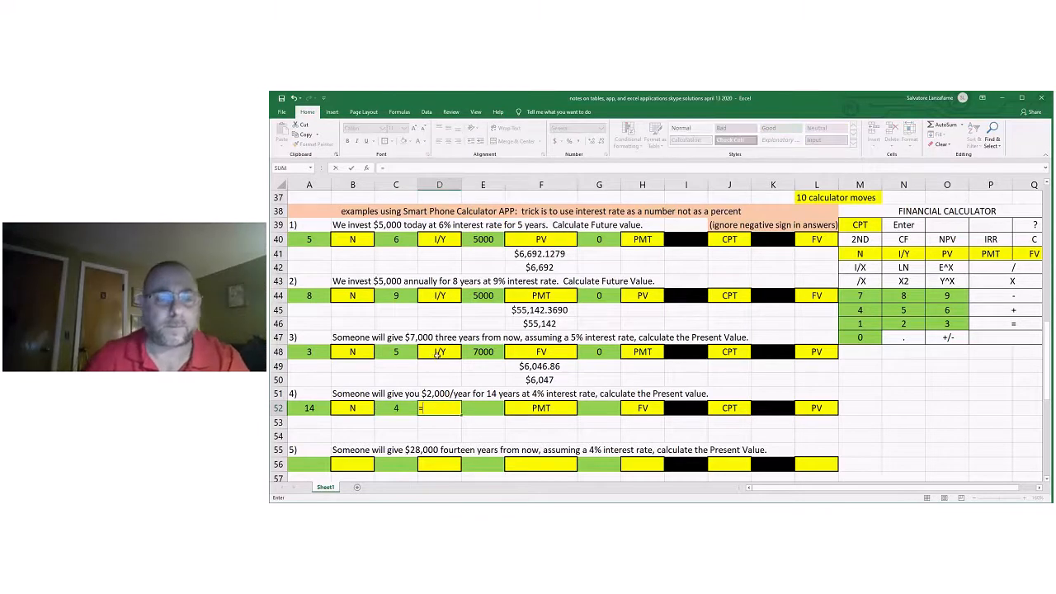
pyautogui.click(438, 353)
pyautogui.press('Return')
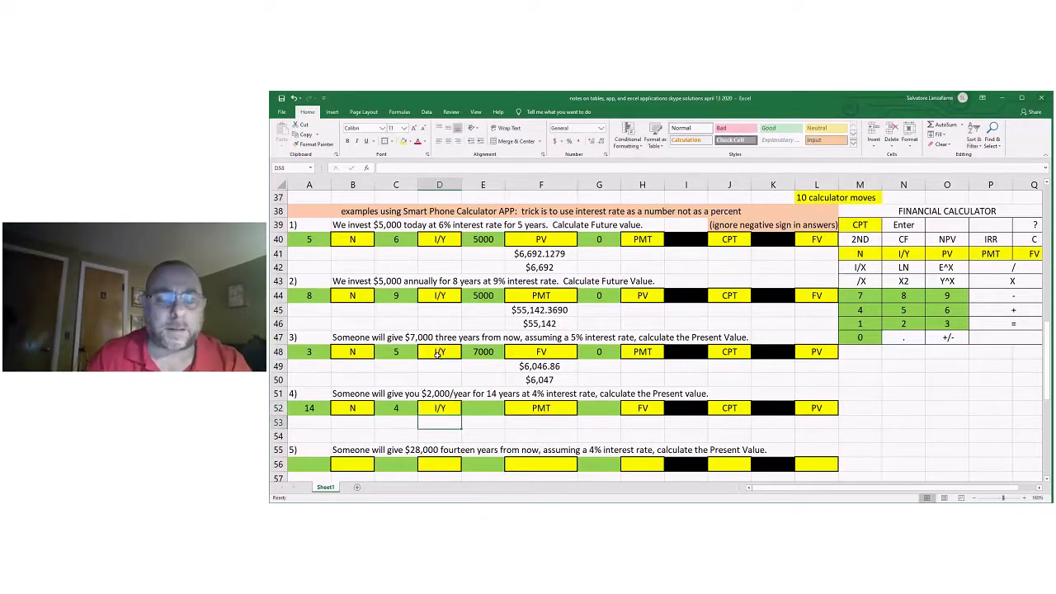
# Enter 2000 in E52 as the payment amount and 0 in G52 as the FV amount for problem 4.
pyautogui.click(482, 407)
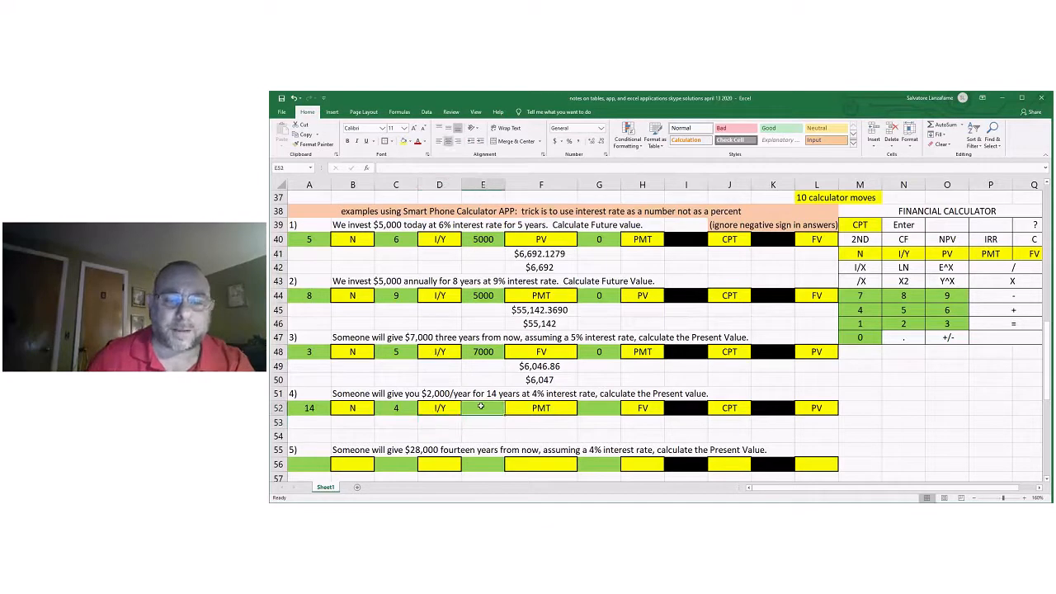
pyautogui.write('2')
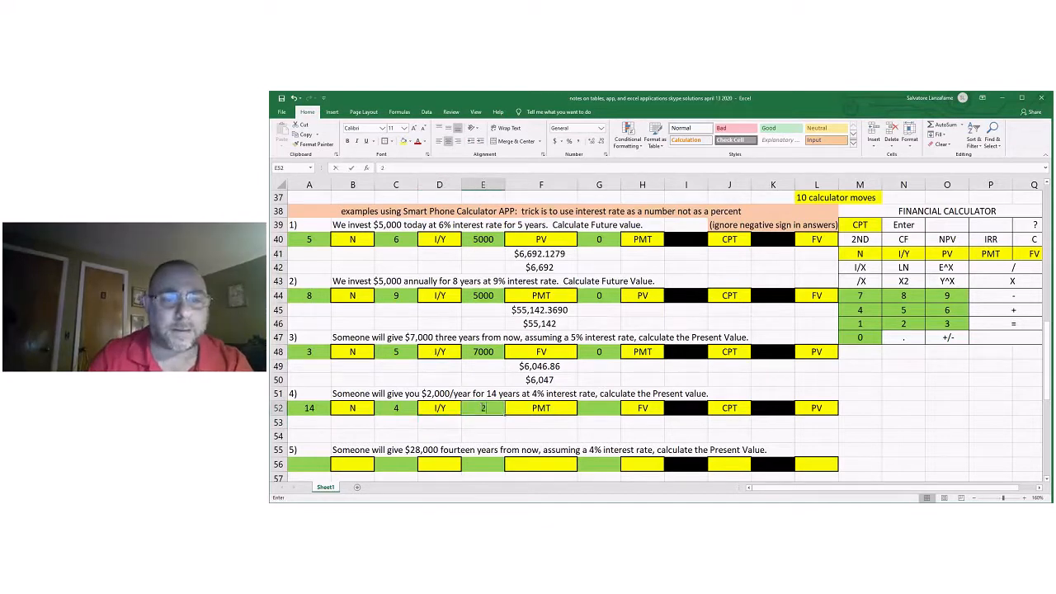
pyautogui.write('000')
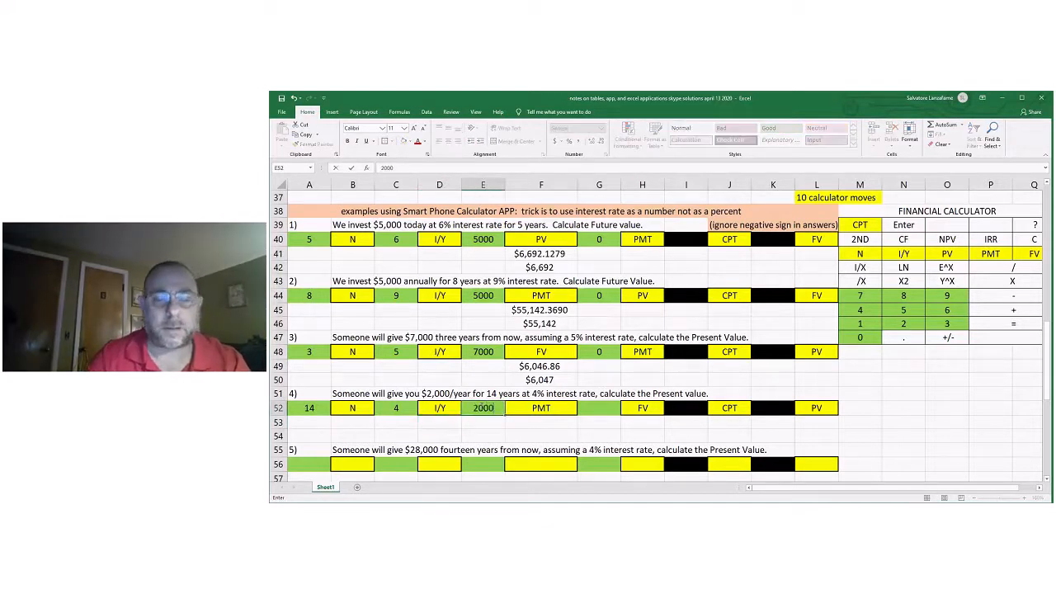
pyautogui.press('Tab')
pyautogui.press('Tab')
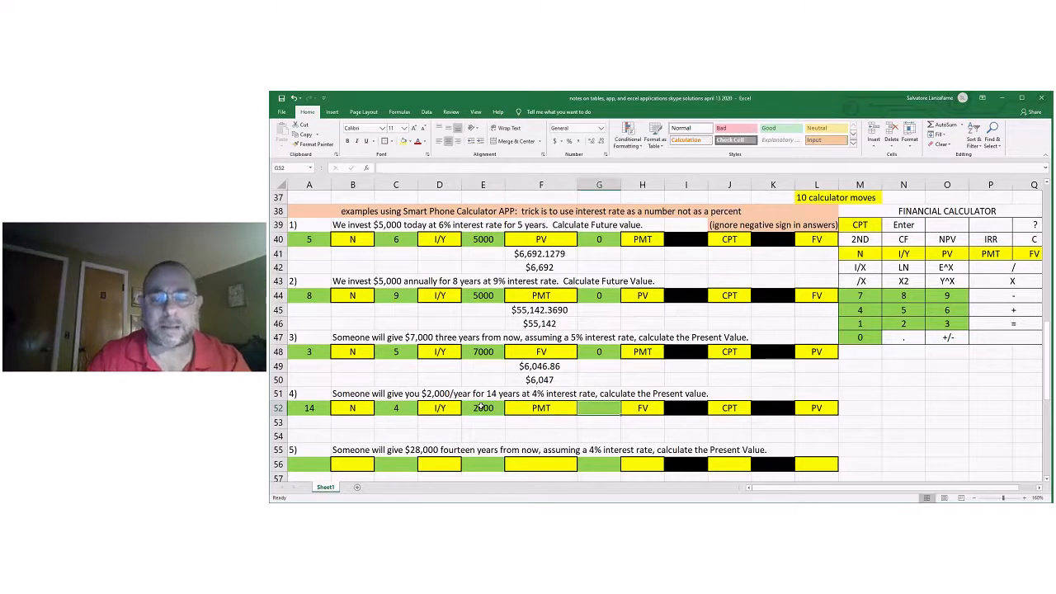
pyautogui.write('0')
pyautogui.click(633, 429)
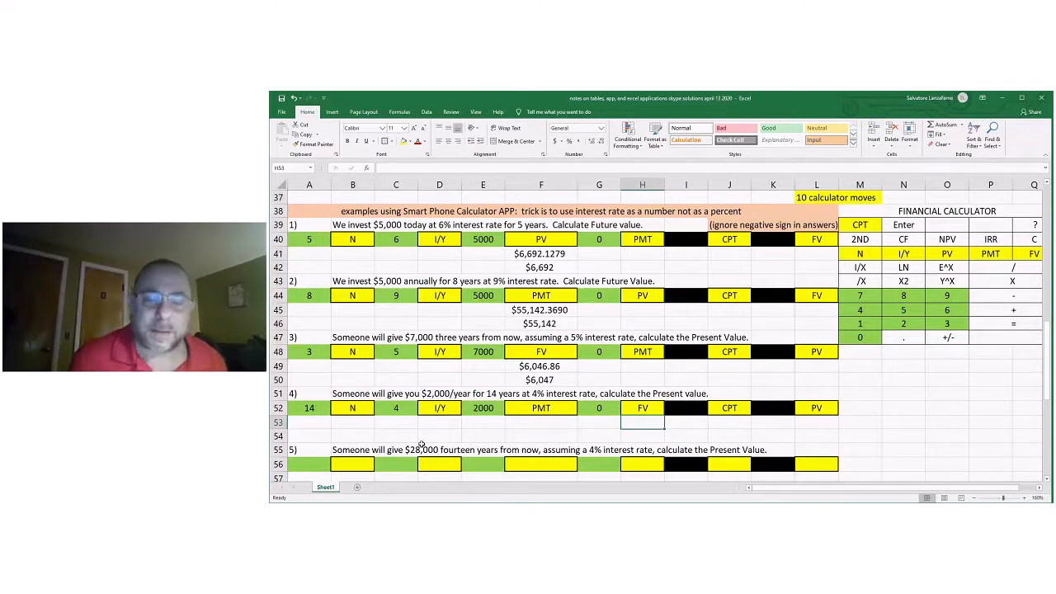
# Enter the calculator's present value answer for problem 4, $21,126.2459, in F53.
pyautogui.click(540, 419)
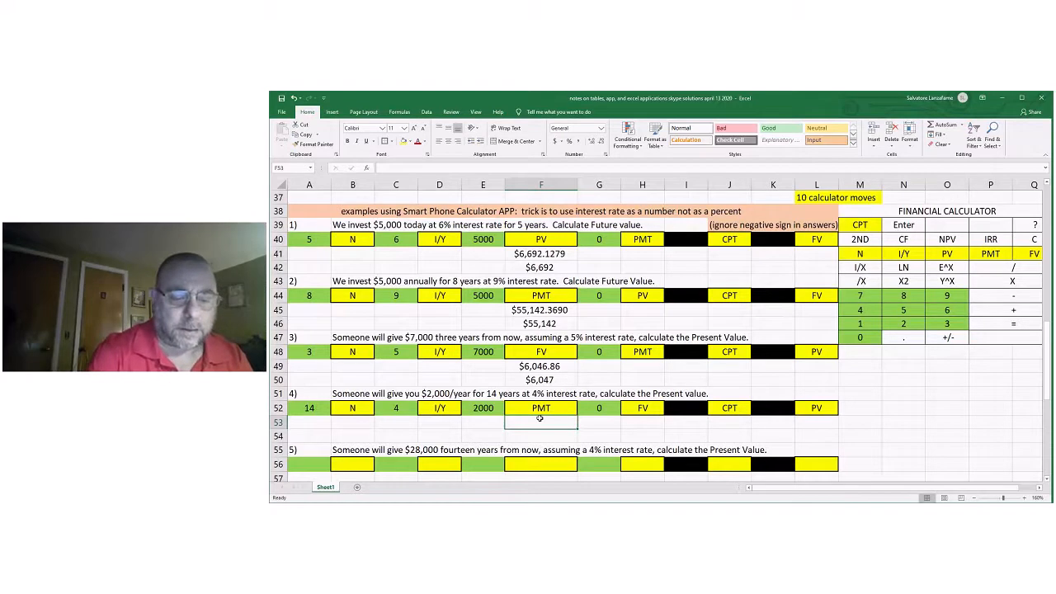
pyautogui.write('$21')
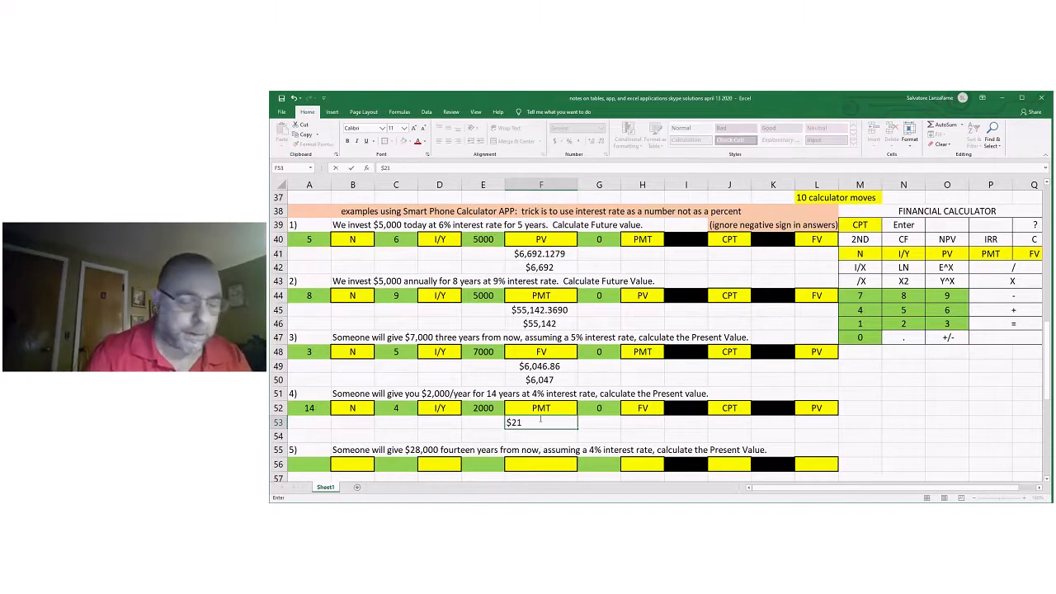
pyautogui.write(',12')
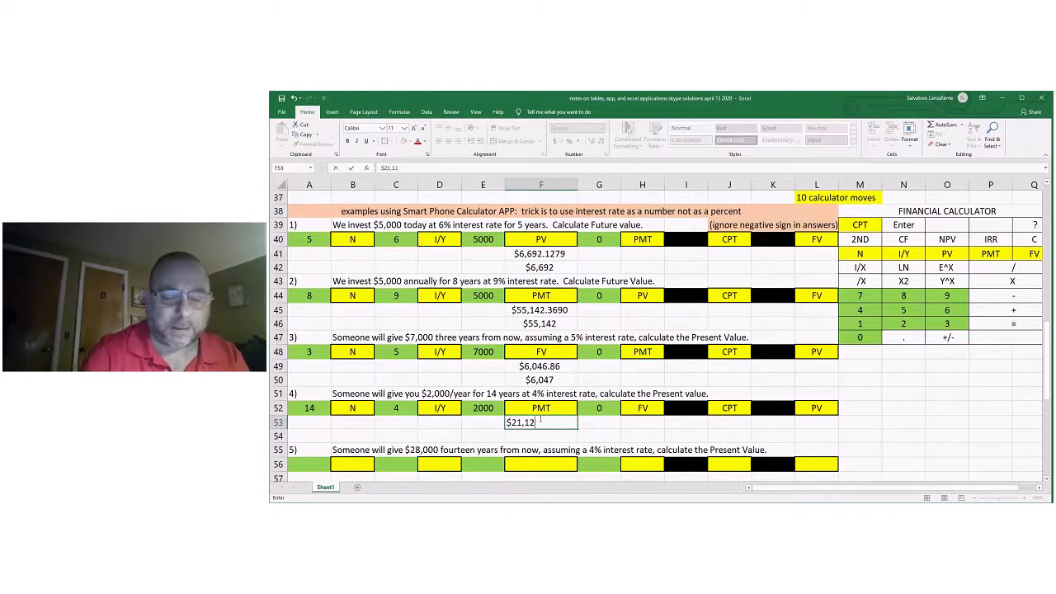
pyautogui.write('6.')
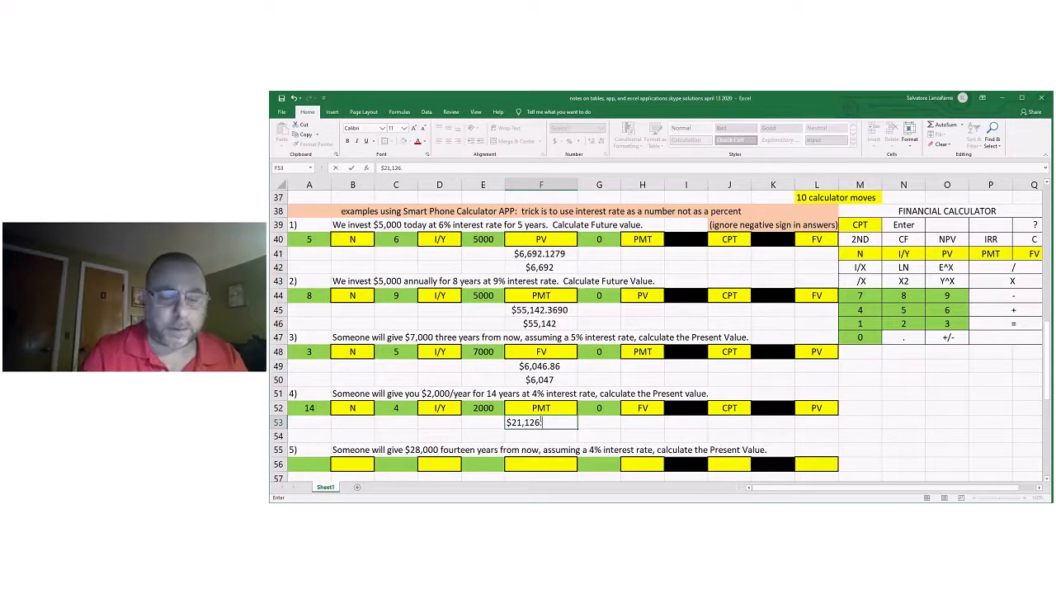
pyautogui.write('245')
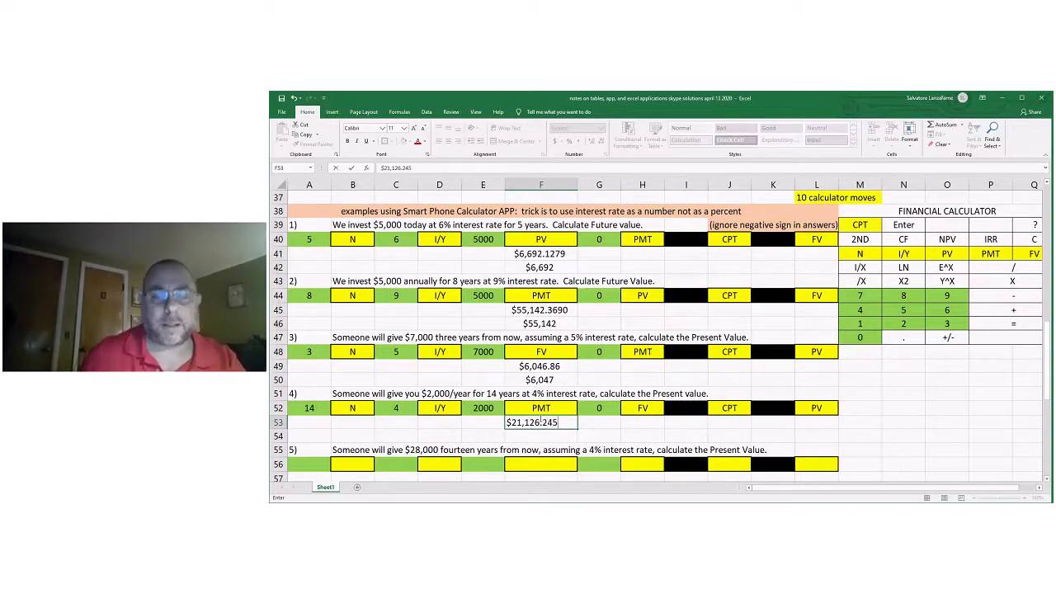
pyautogui.write('9')
pyautogui.click(595, 437)
# Display the present value answer in F53 with four decimal places.
pyautogui.click(558, 423)
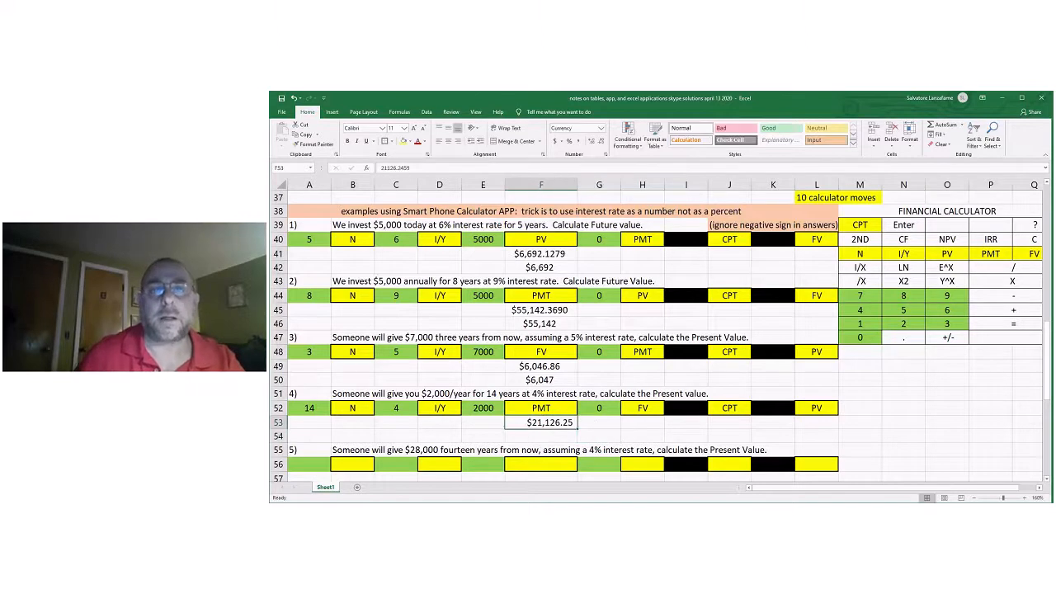
pyautogui.click(588, 141)
pyautogui.click(588, 141)
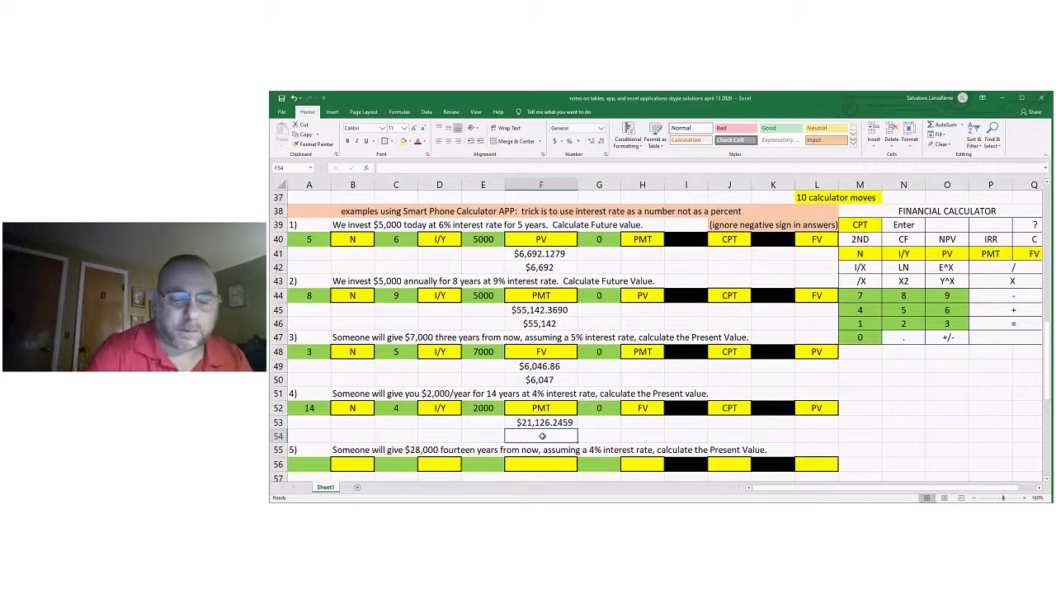
# Enter the rounded answer as $21, 126 in F54 and center both problem 4 answers in F53:F54.
pyautogui.write('$2')
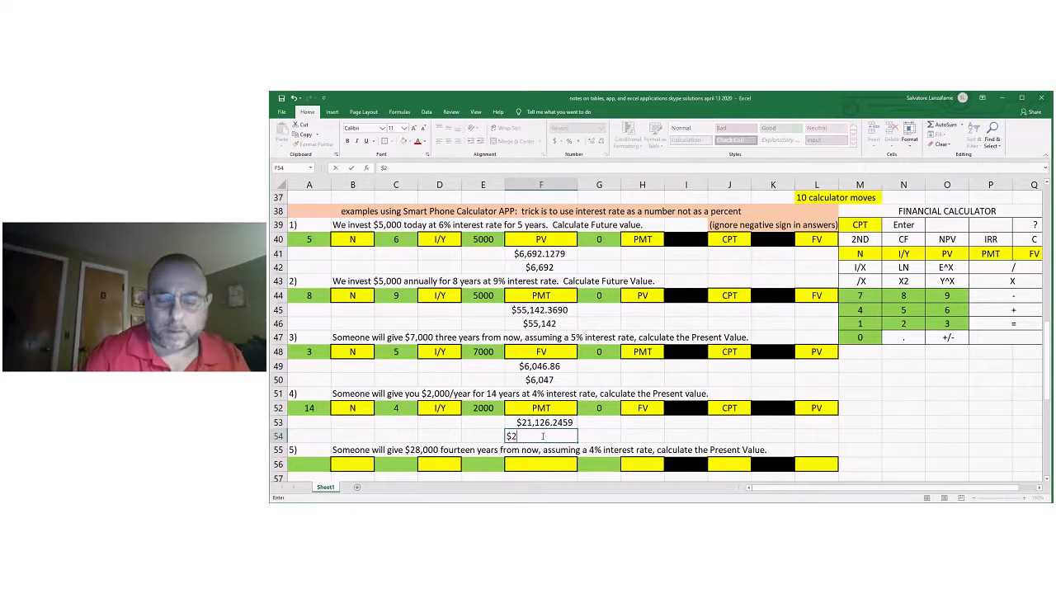
pyautogui.write('1, 126')
pyautogui.click(588, 435)
pyautogui.moveTo(545, 421); pyautogui.dragTo(537, 436)
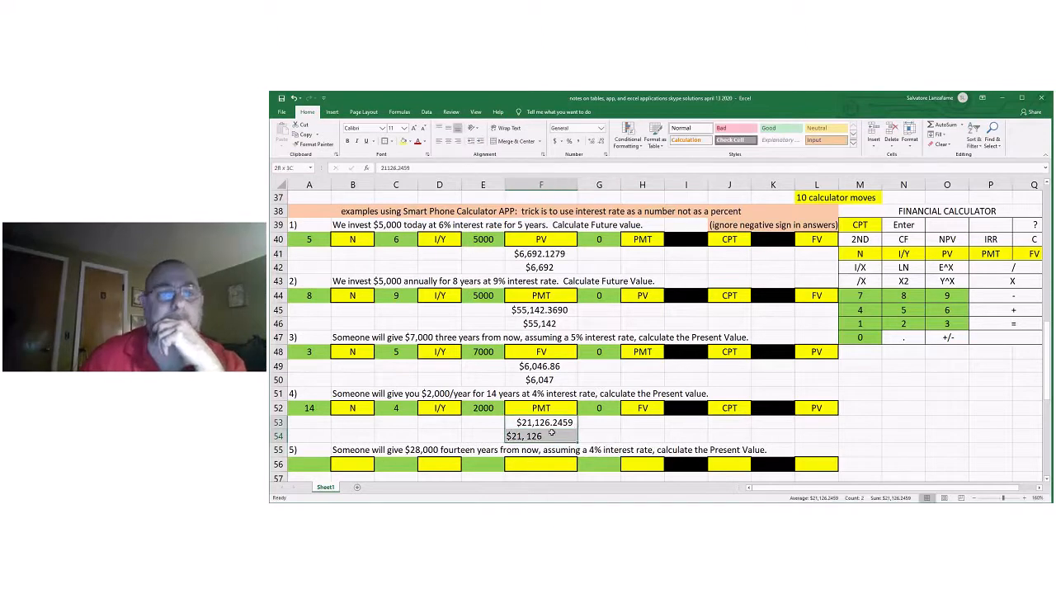
pyautogui.click(448, 141)
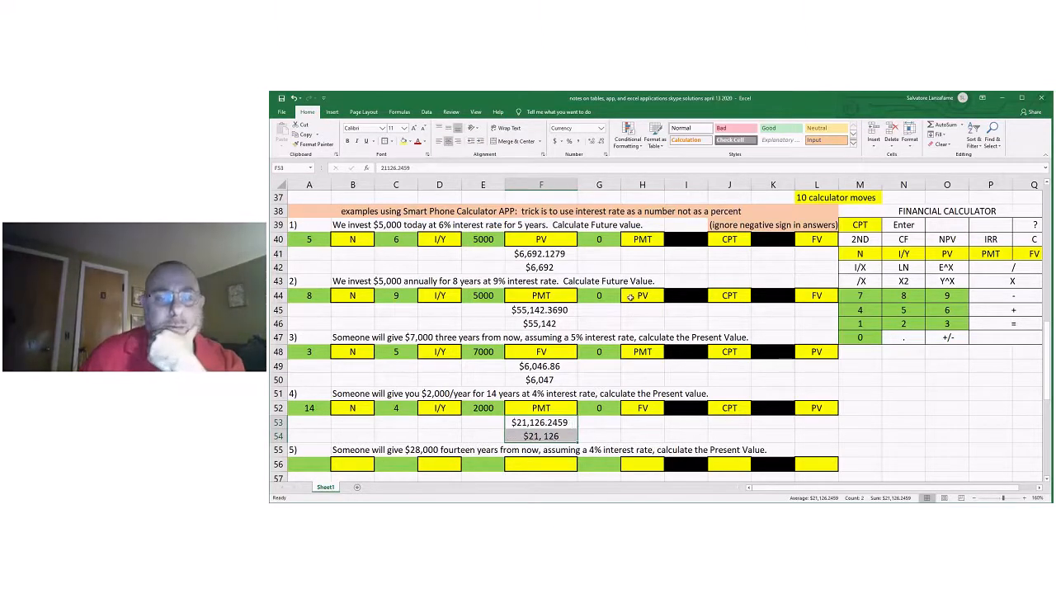
# Compare problem 4's calculator answer with the table-factor answer in row 19.
pyautogui.scroll(1, 615, 310)
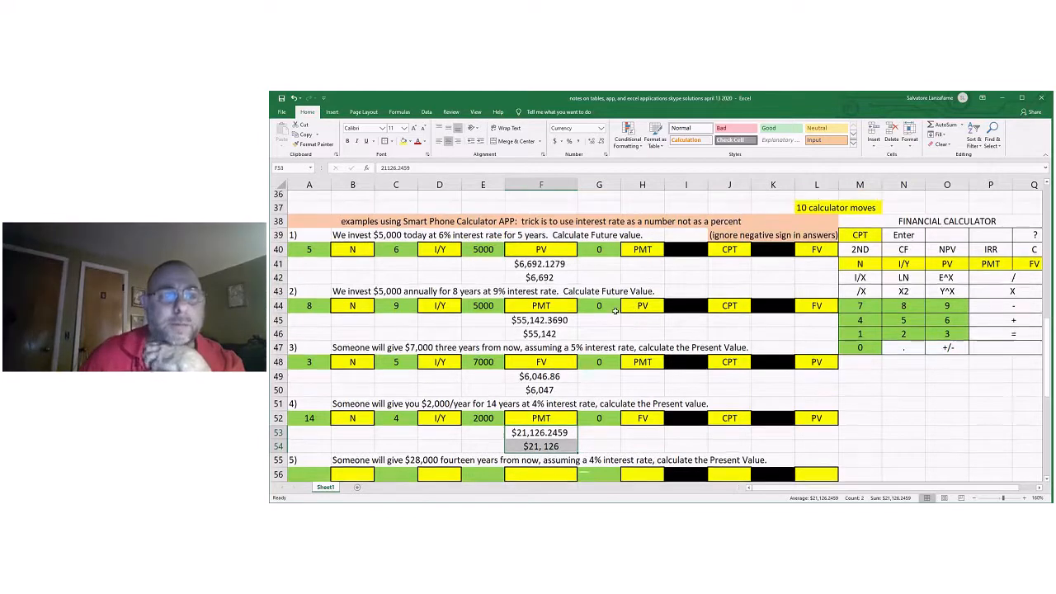
pyautogui.scroll(3, 615, 310)
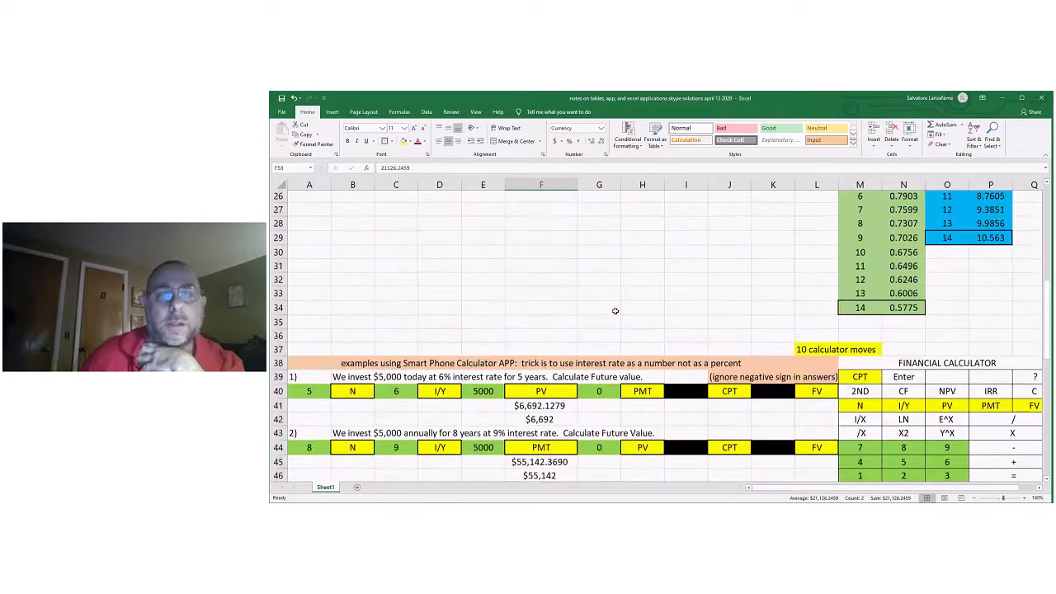
pyautogui.scroll(3, 614, 310)
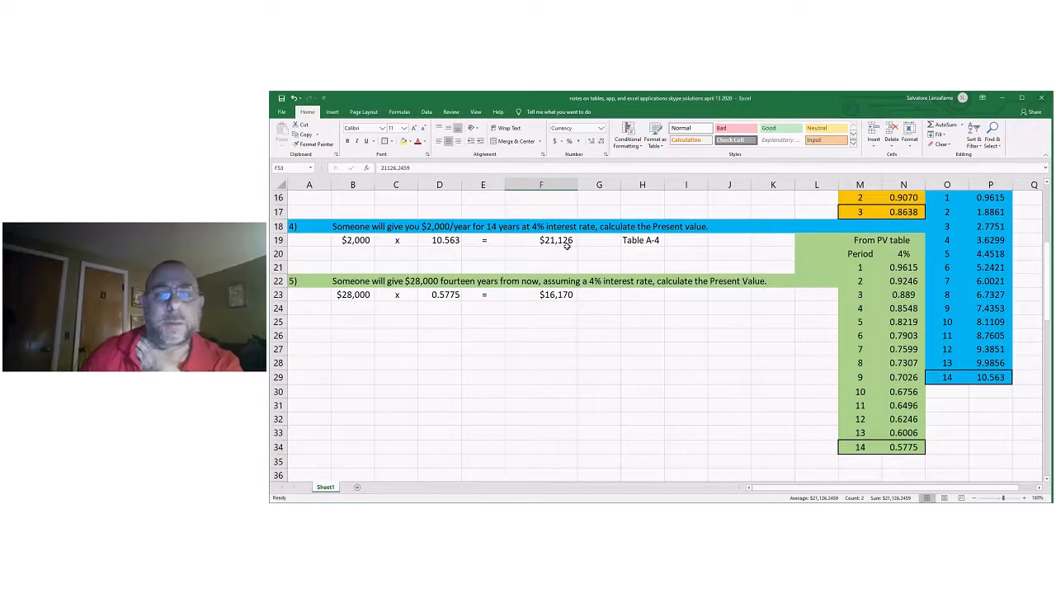
pyautogui.scroll(-1, 568, 245)
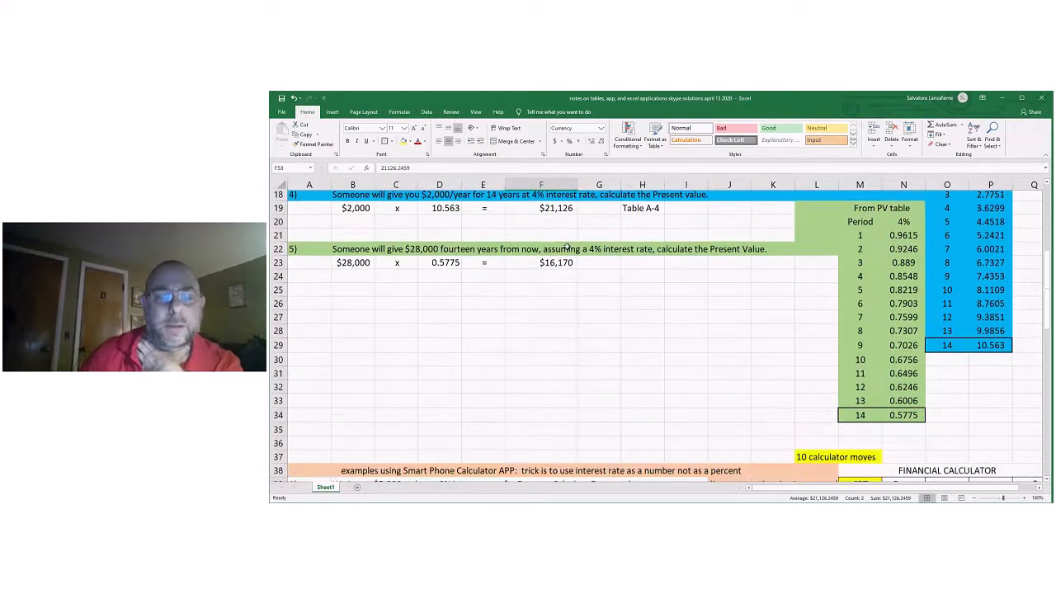
pyautogui.scroll(-4, 568, 245)
pyautogui.scroll(-2, 567, 246)
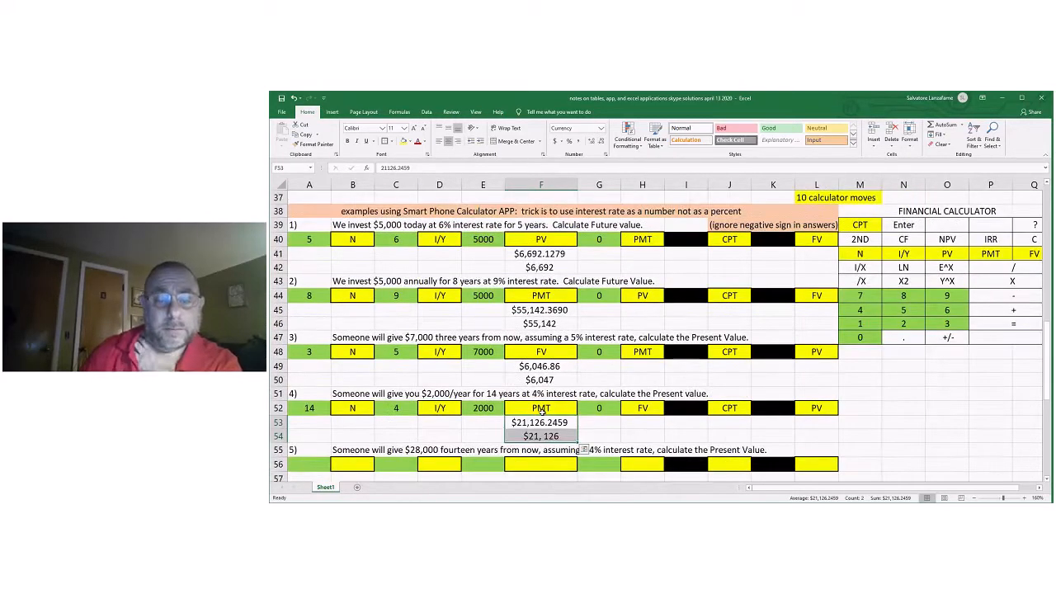
pyautogui.click(590, 430)
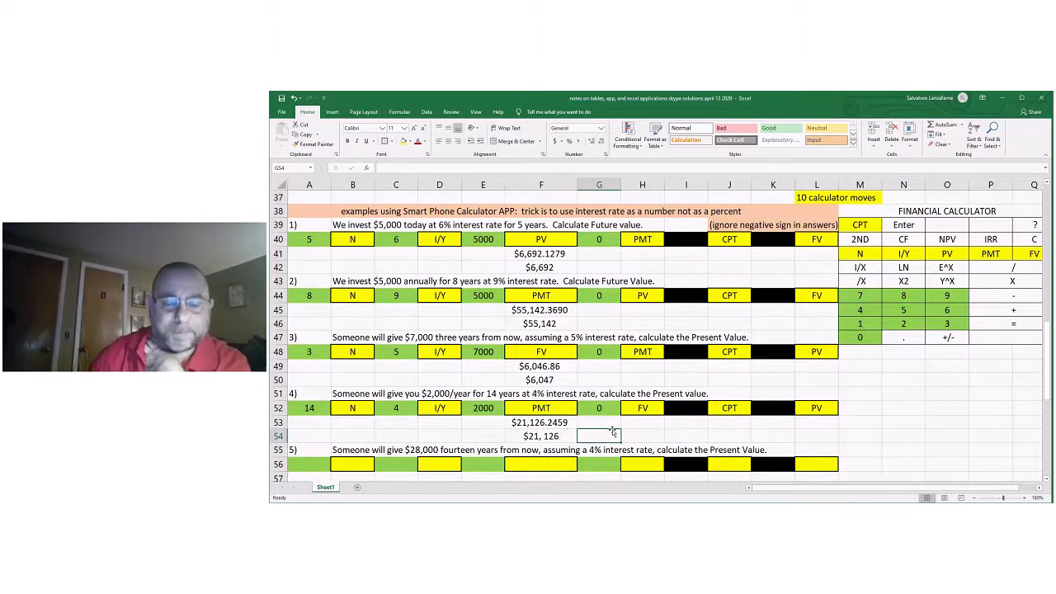
# Enter 14 in A56 as the number of periods for problem 5 and label it N in B56.
pyautogui.scroll(-1, 613, 433)
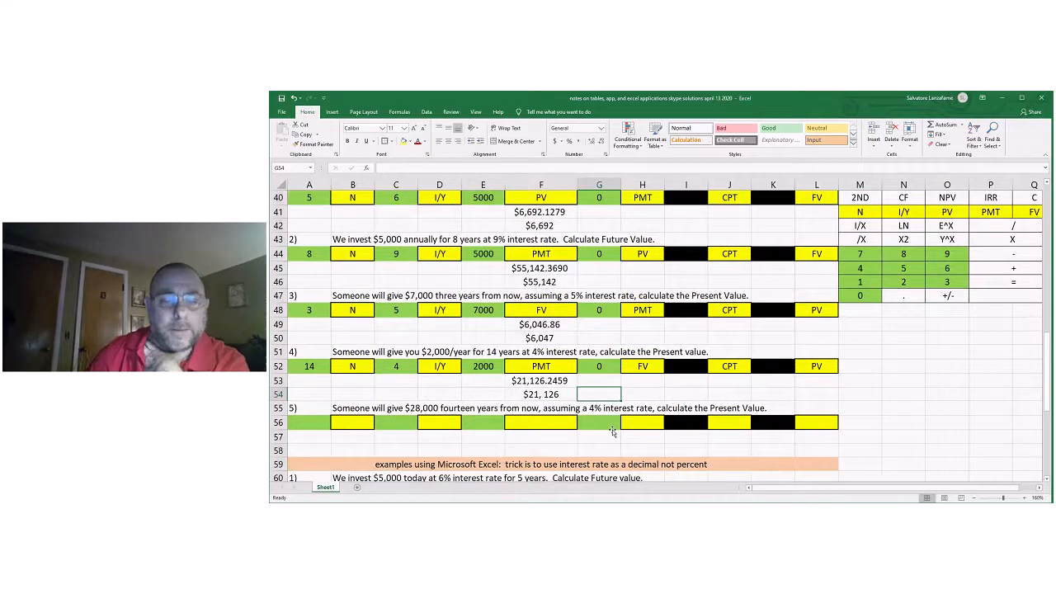
pyautogui.scroll(1, 613, 432)
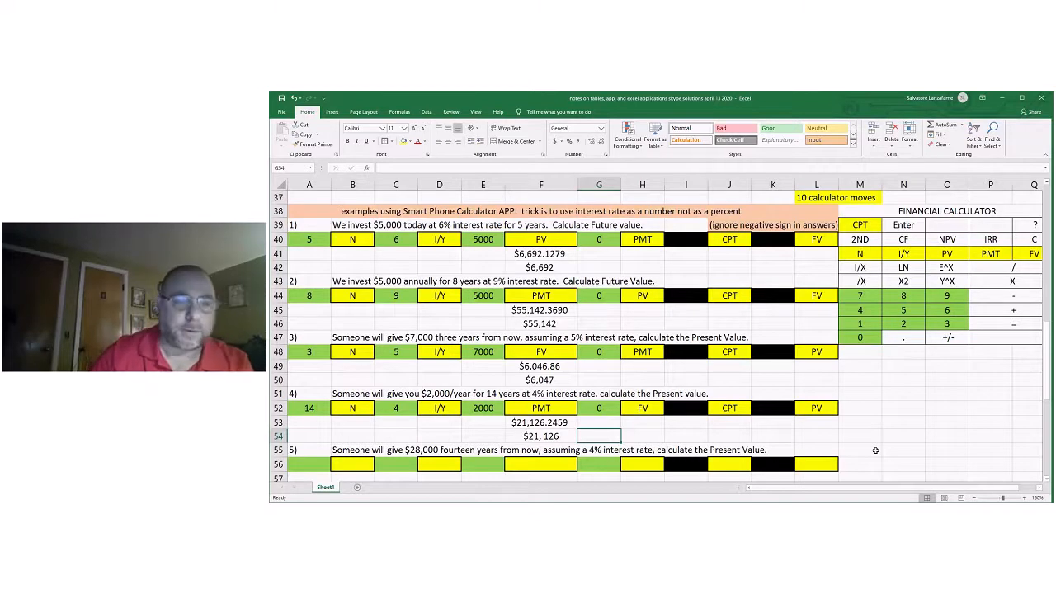
pyautogui.click(308, 464)
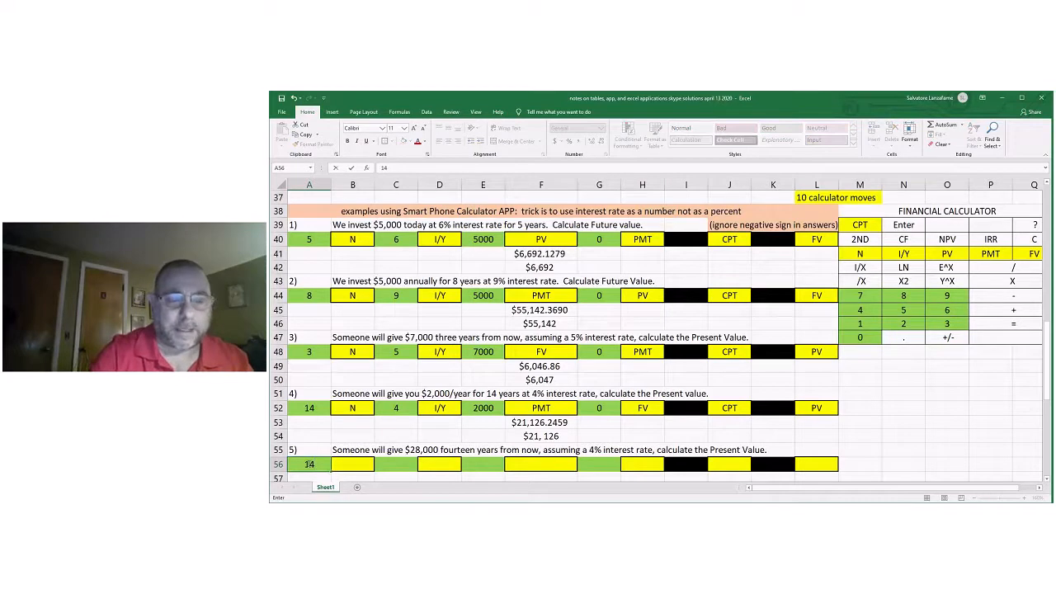
pyautogui.press('Tab')
pyautogui.write('N')
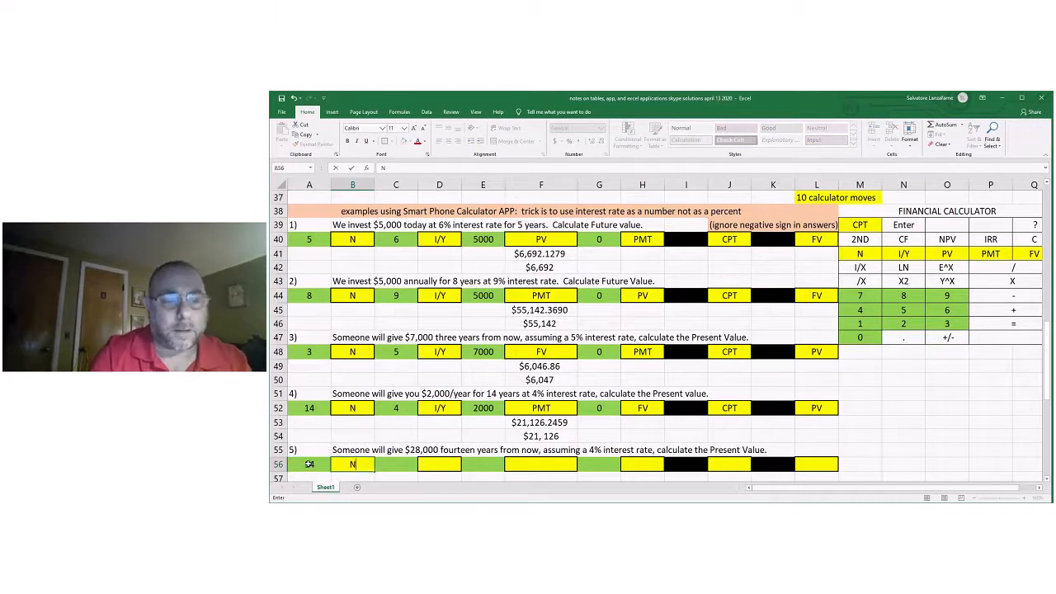
pyautogui.press('Tab')
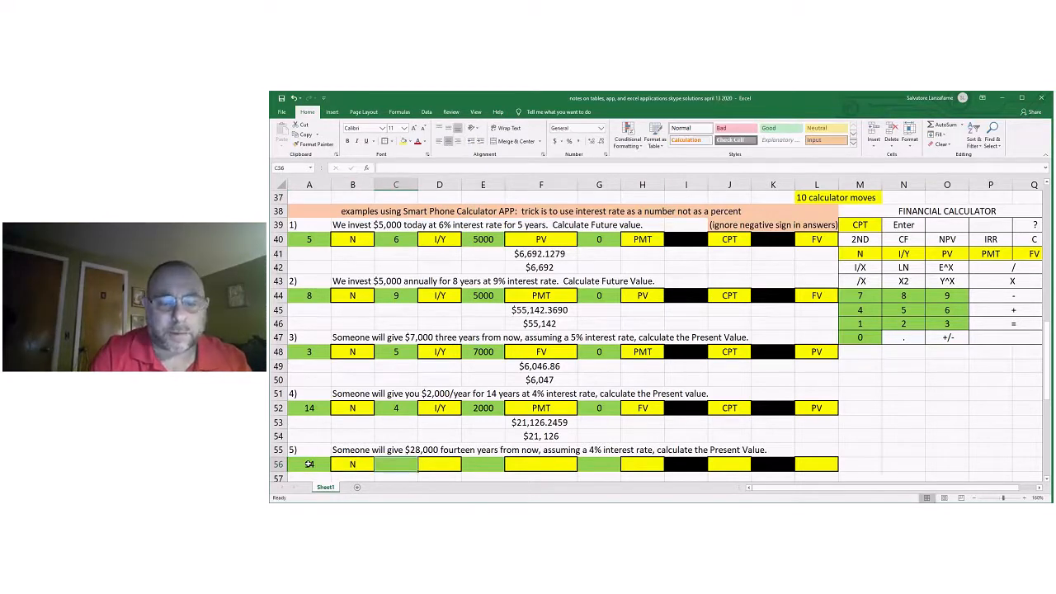
# Enter 4 in C56 as the interest rate for problem 5 and label it I/Y in D56.
pyautogui.write('4')
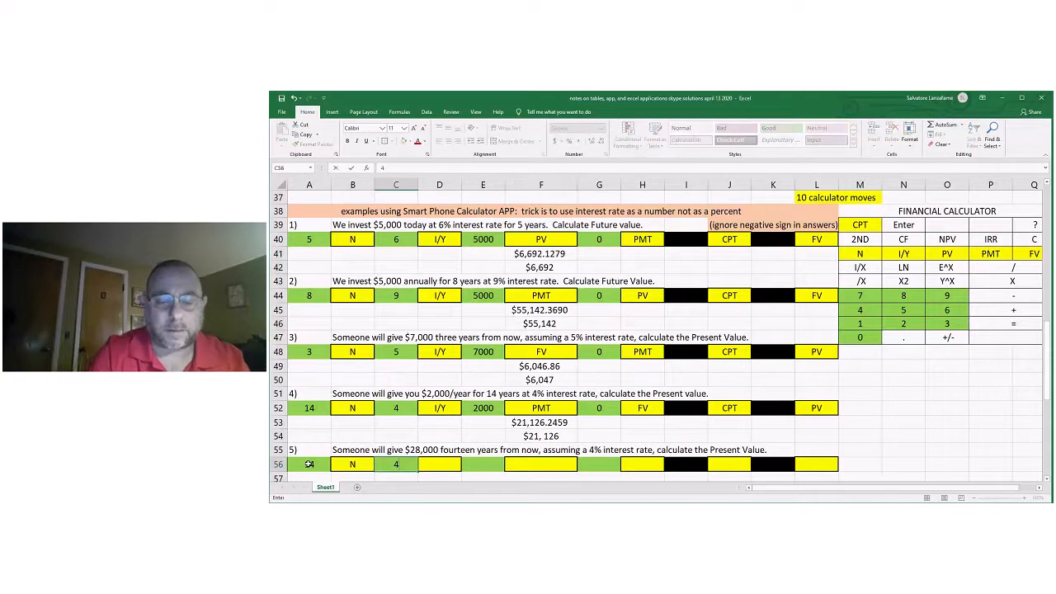
pyautogui.press('Tab')
pyautogui.write('I/Y')
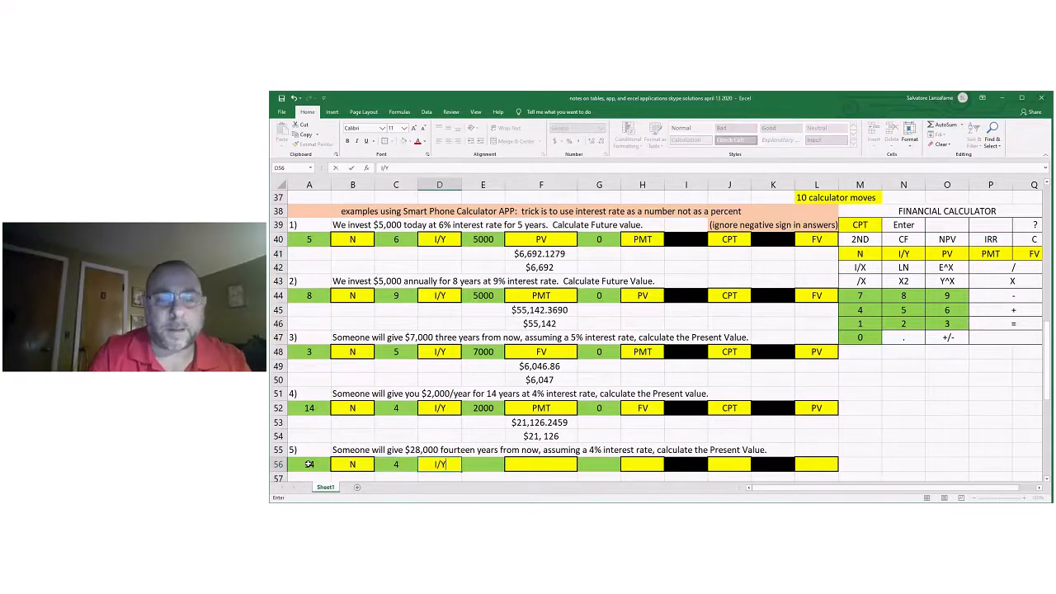
pyautogui.press('Tab')
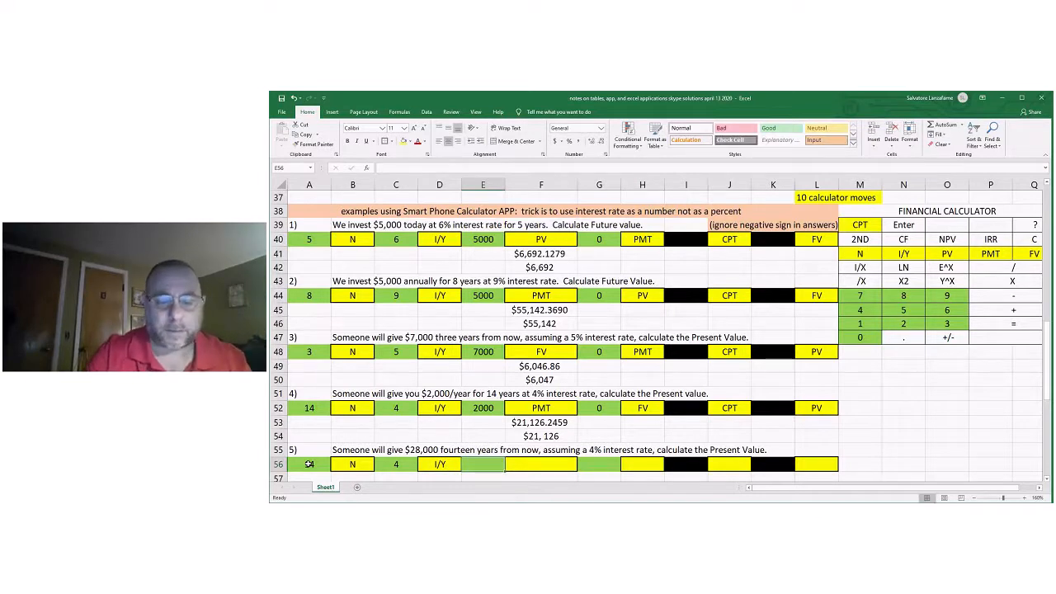
# Enter 28000 in E56 as the future amount for problem 5 and label it FV in F56.
pyautogui.write('28000')
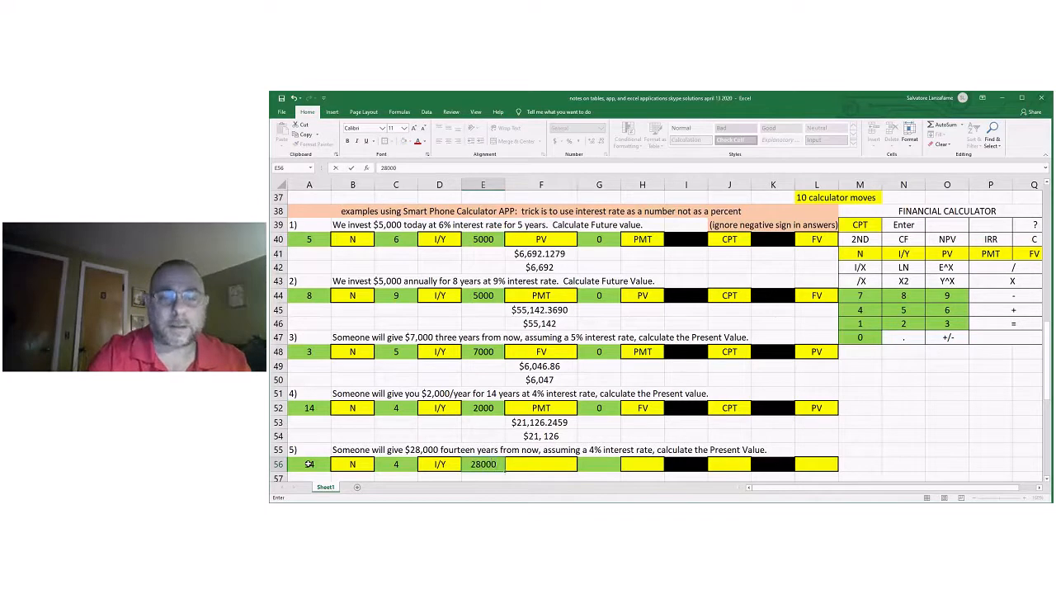
pyautogui.press('Tab')
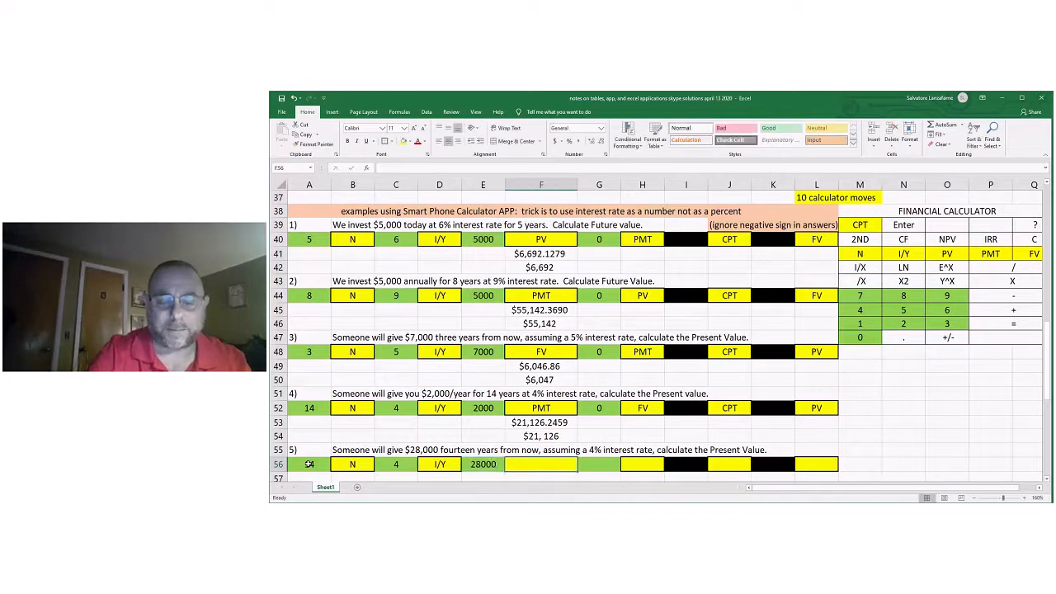
pyautogui.write('FV')
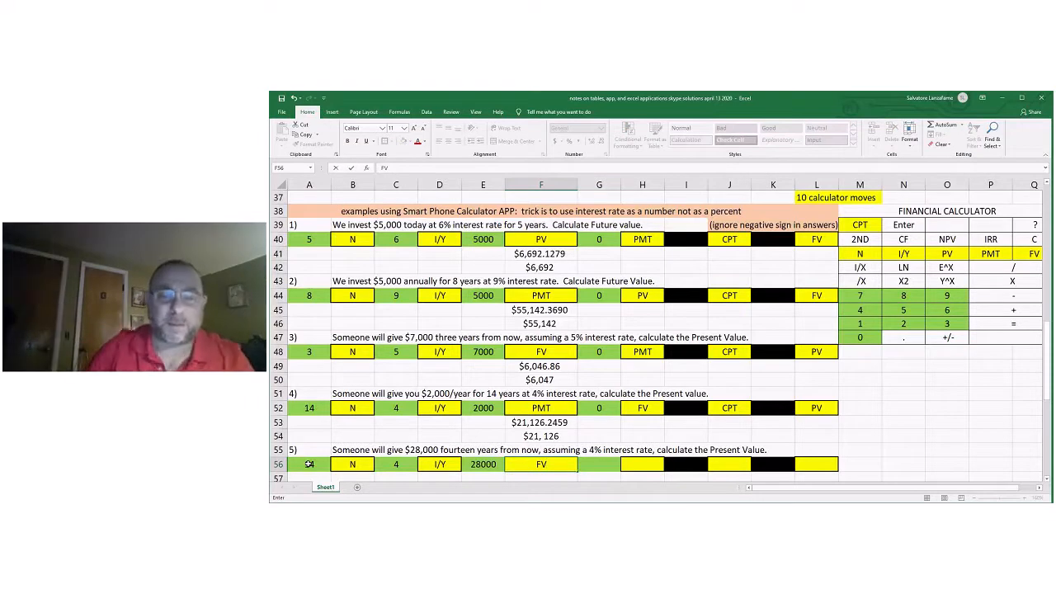
# Enter 0 in G56 as the payment for problem 5 and label it PMT in H56.
pyautogui.click(597, 465)
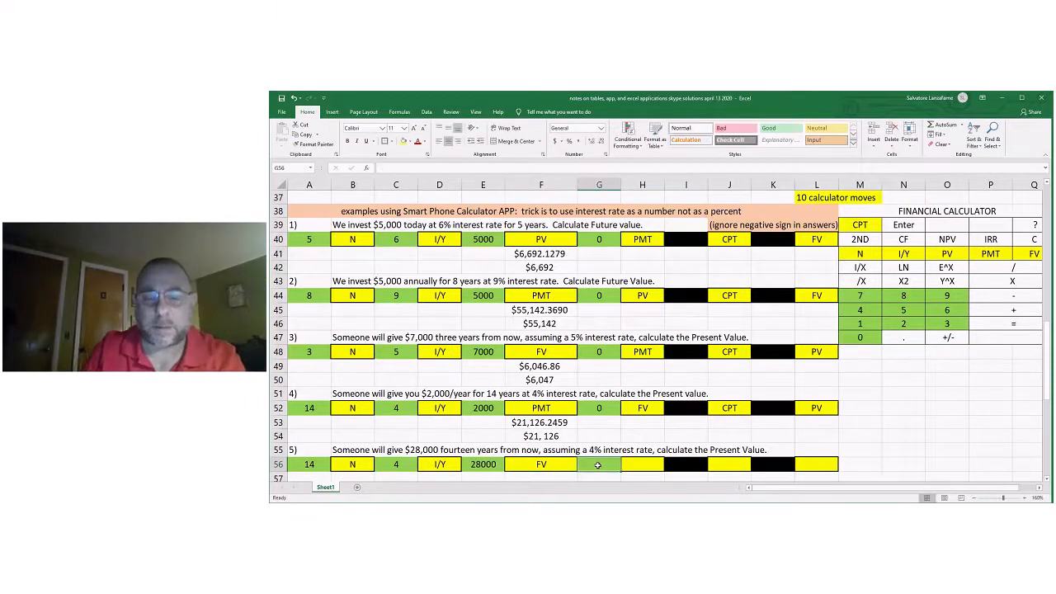
pyautogui.write('0')
pyautogui.click(629, 464)
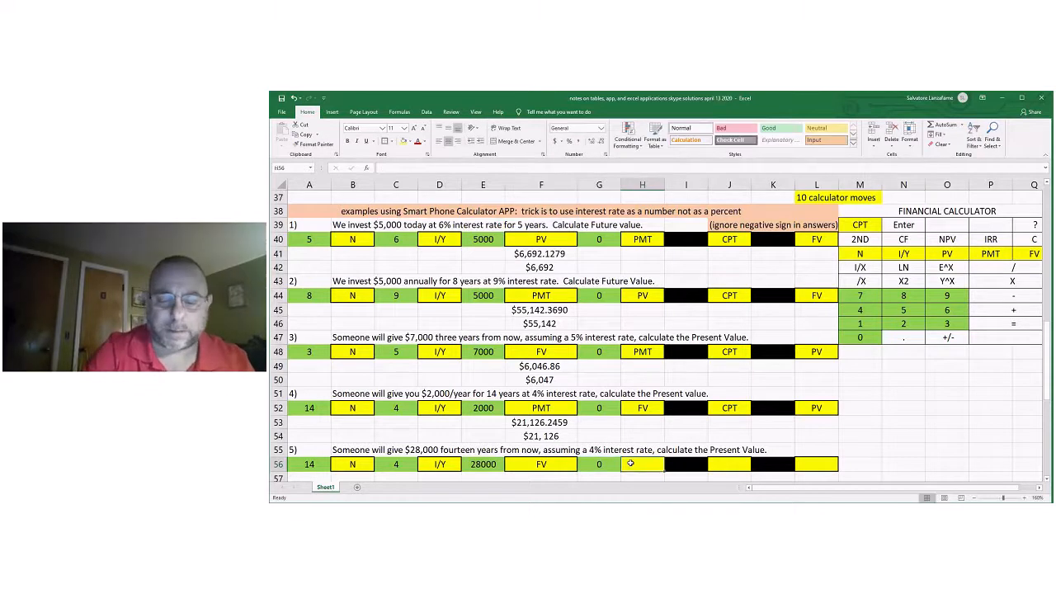
pyautogui.write('PMR')
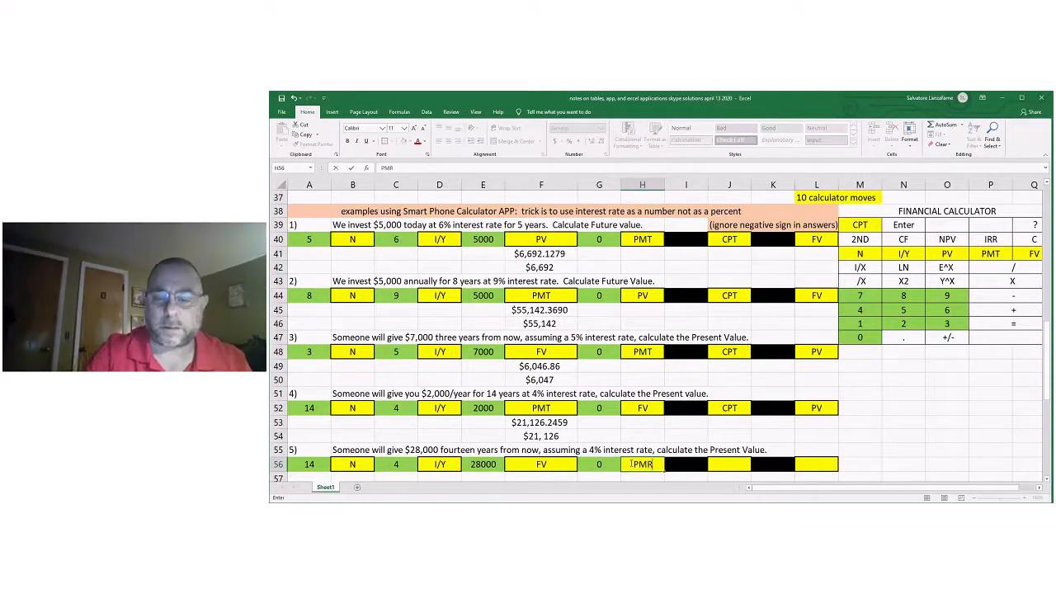
pyautogui.press('BackSpace')
pyautogui.write('T')
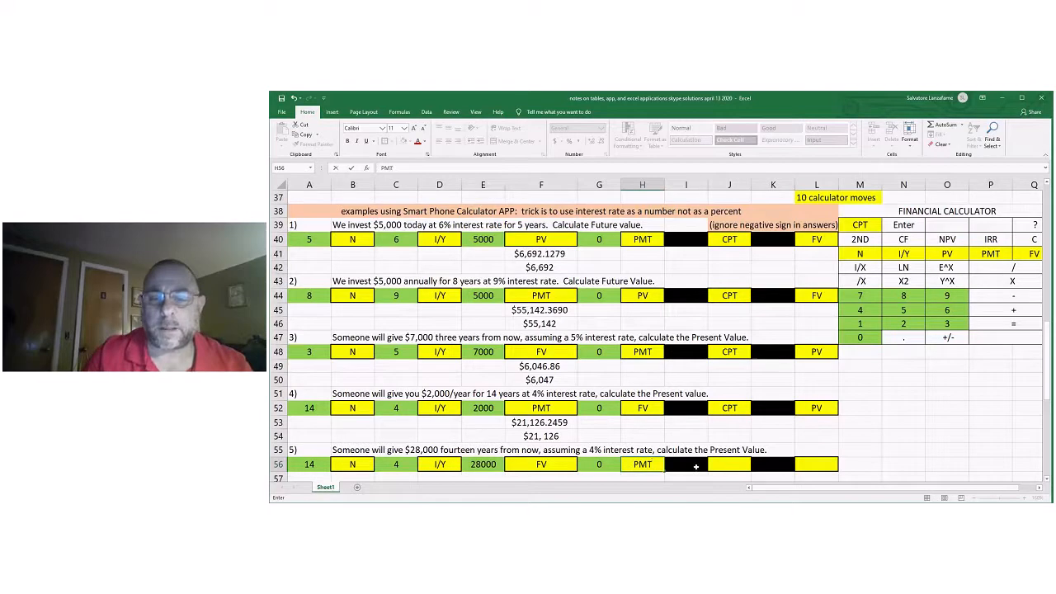
# Enter the compute keystrokes for problem 5: CPT in J56 and PV in L56.
pyautogui.click(731, 464)
pyautogui.write('CPT')
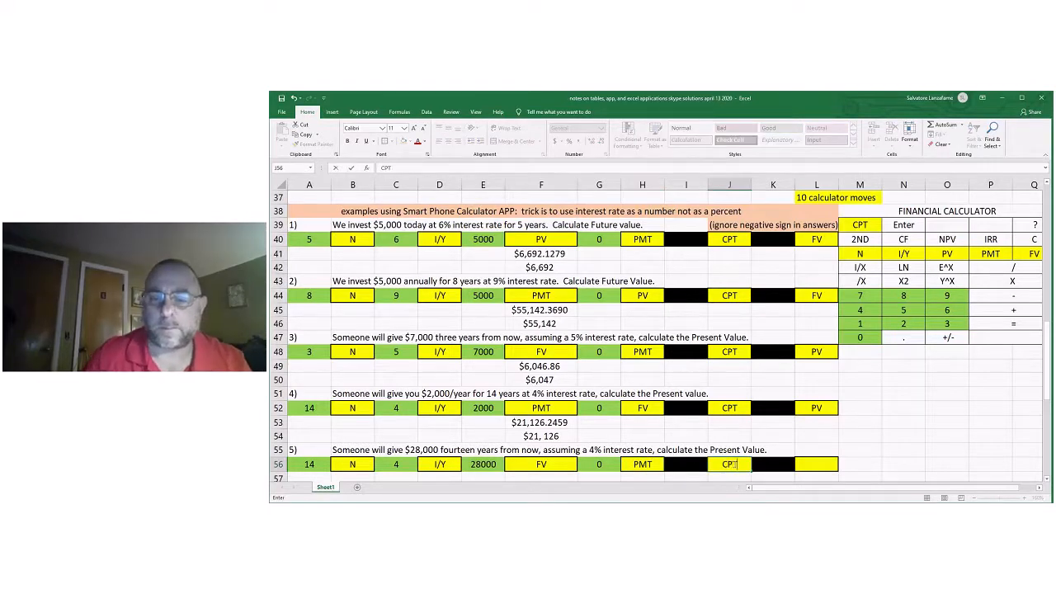
pyautogui.click(811, 466)
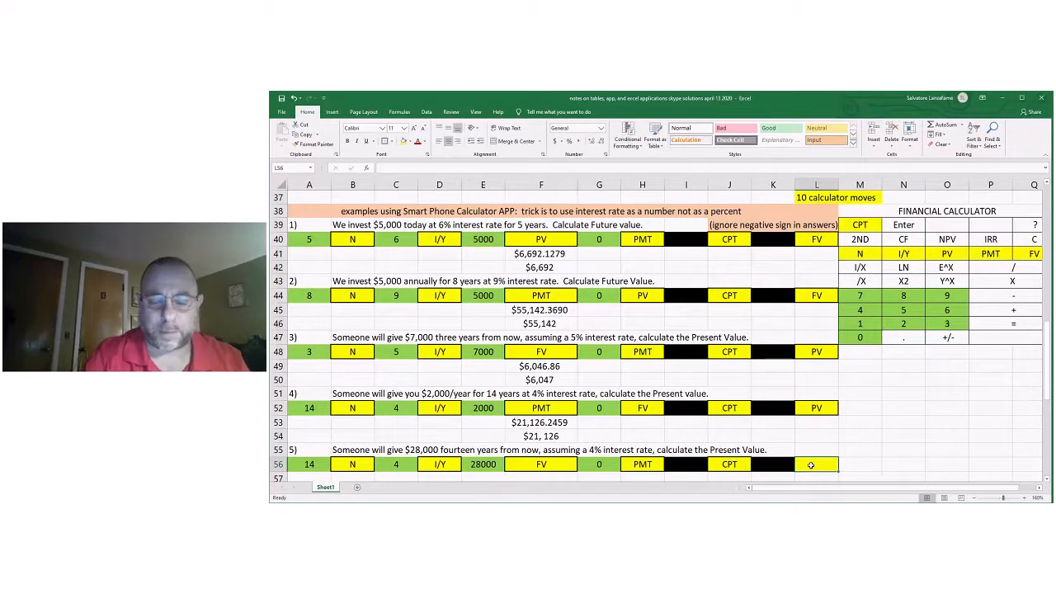
pyautogui.write('PV')
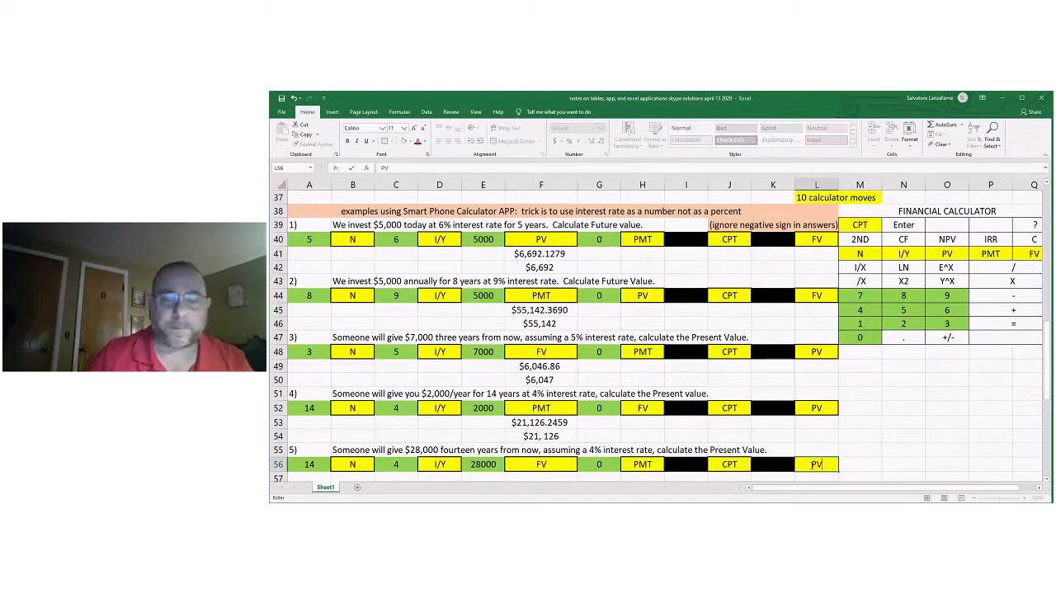
pyautogui.click(859, 422)
# Enter problem 5's calculator answer, $16,169.3023, in F57.
pyautogui.scroll(-1, 847, 428)
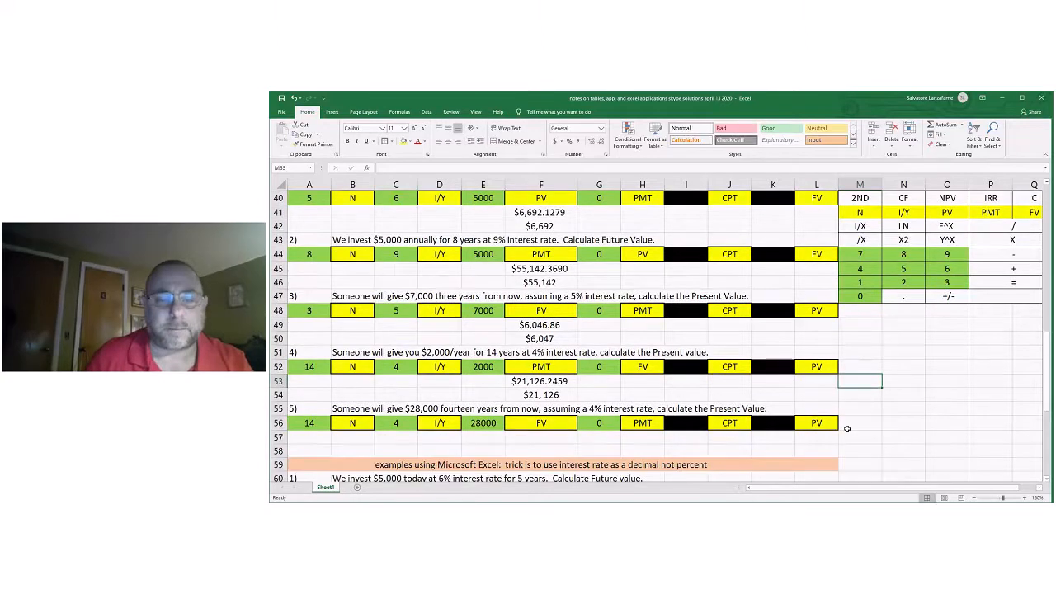
pyautogui.click(537, 438)
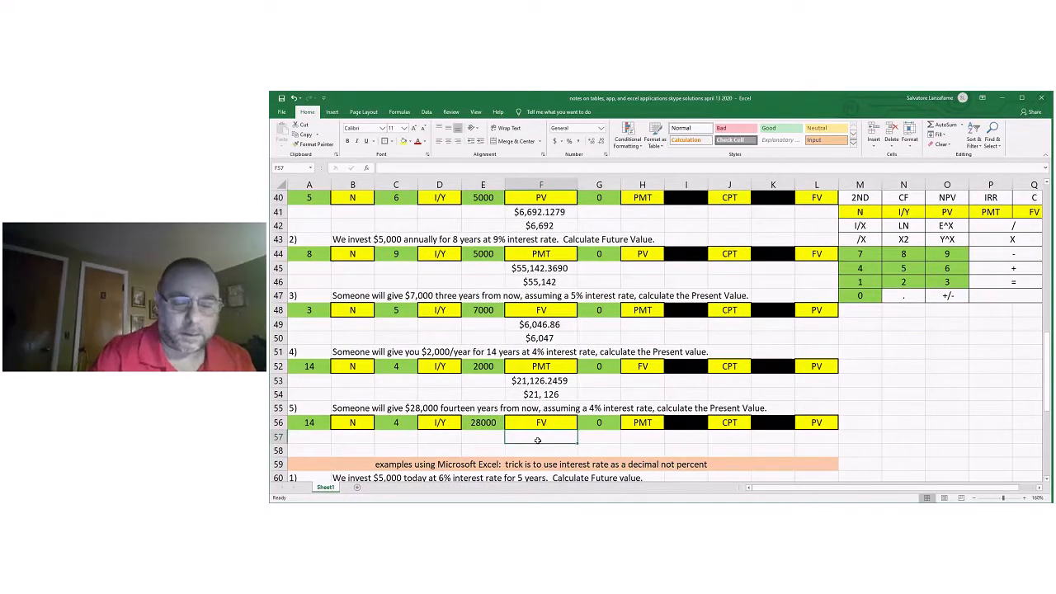
pyautogui.write('$16,')
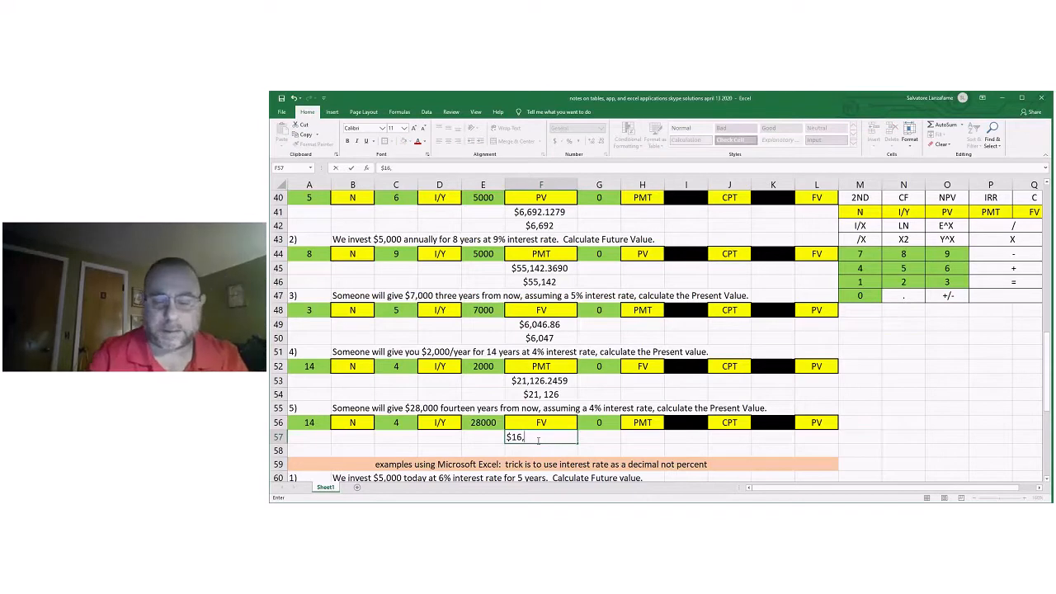
pyautogui.write('169.3')
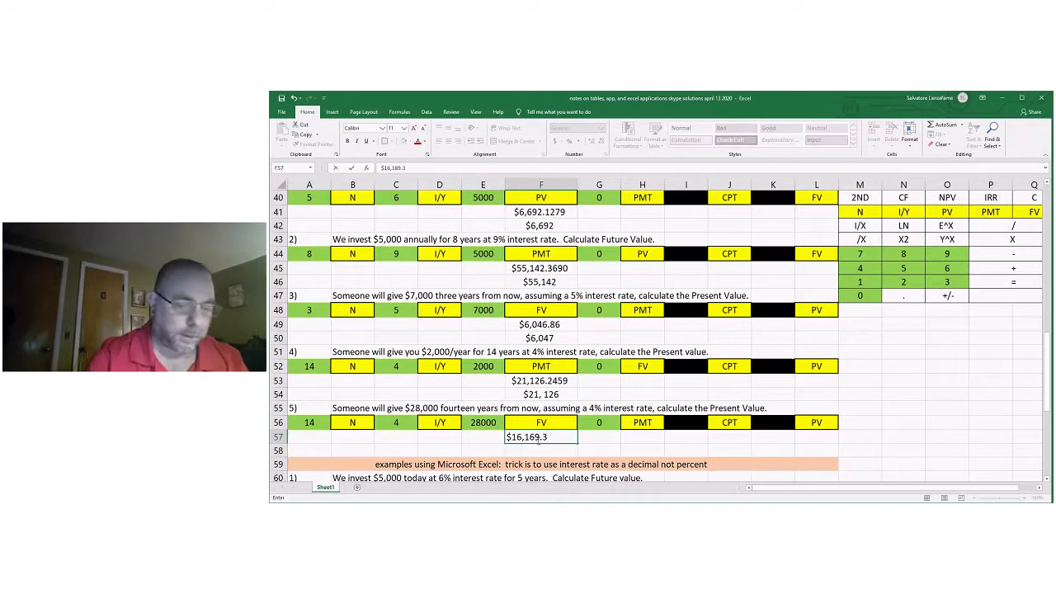
pyautogui.write('023')
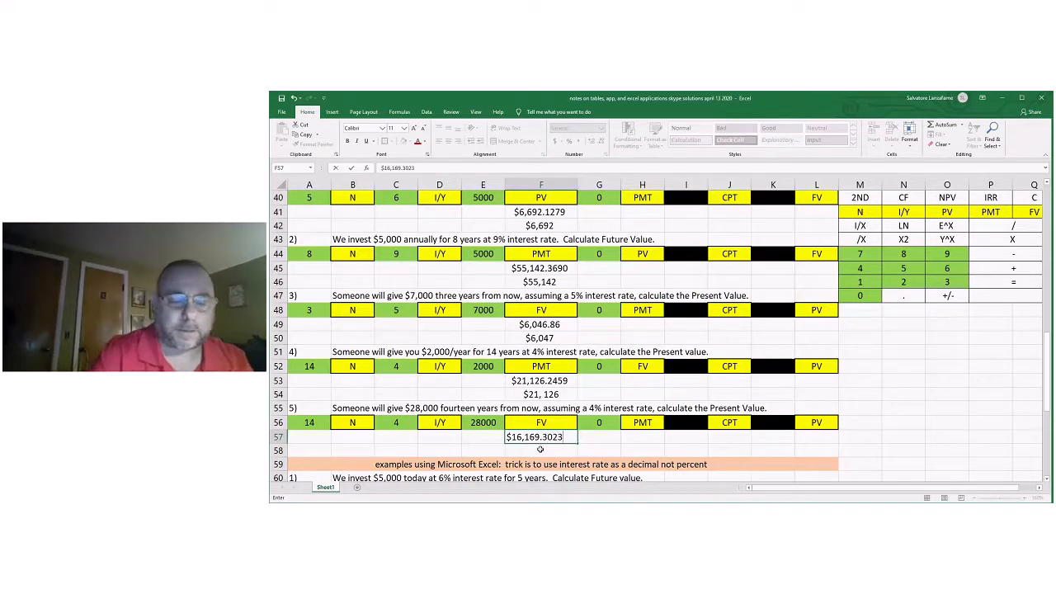
# Enter problem 5's rounded answer, $16,169, in F58.
pyautogui.click(540, 449)
pyautogui.write('$16')
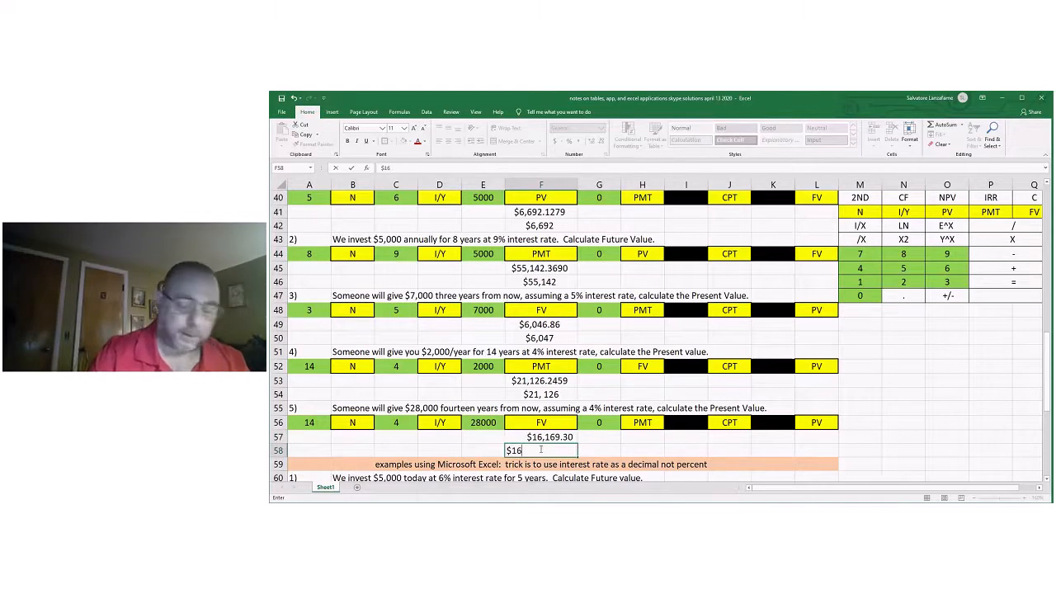
pyautogui.write(',169')
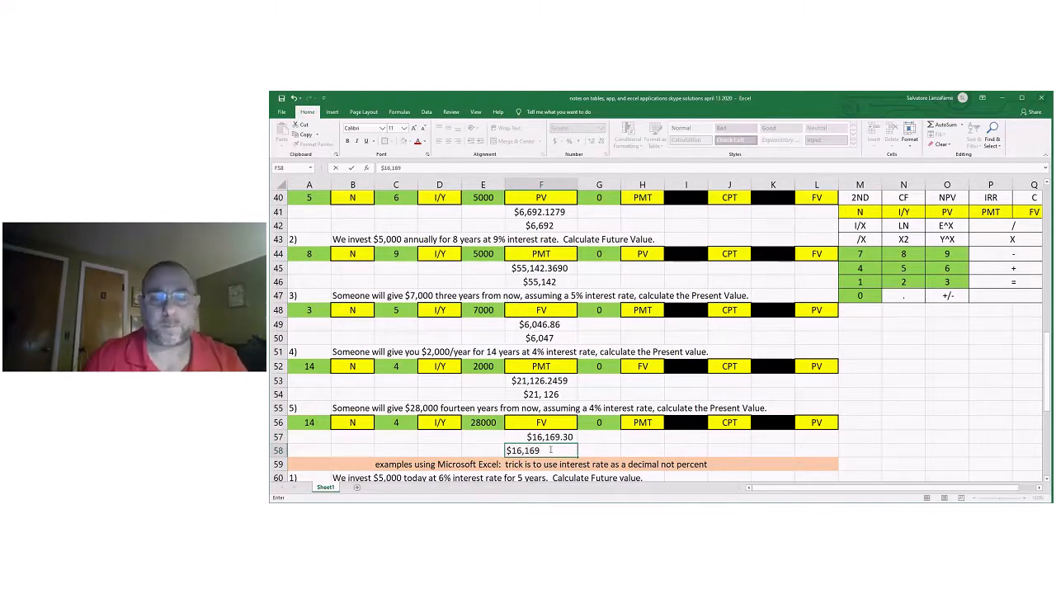
# Center the two problem 5 answers in F57:F58.
pyautogui.click(599, 437)
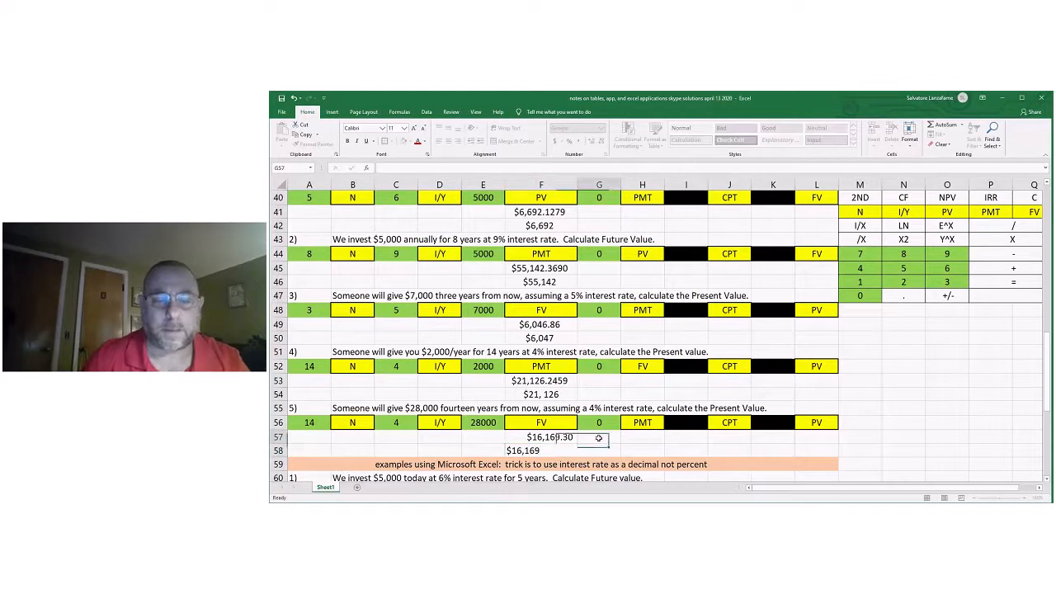
pyautogui.moveTo(564, 437); pyautogui.dragTo(563, 450)
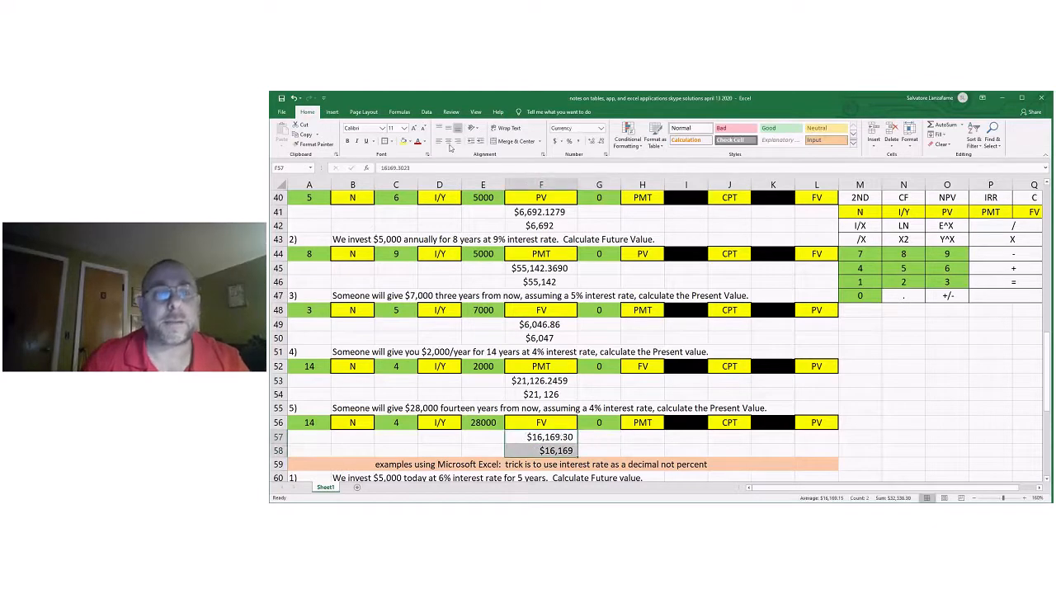
pyautogui.click(687, 374)
# Compare problem 5's calculator answer in F58 with the table-factor answer in F23.
pyautogui.scroll(1, 687, 375)
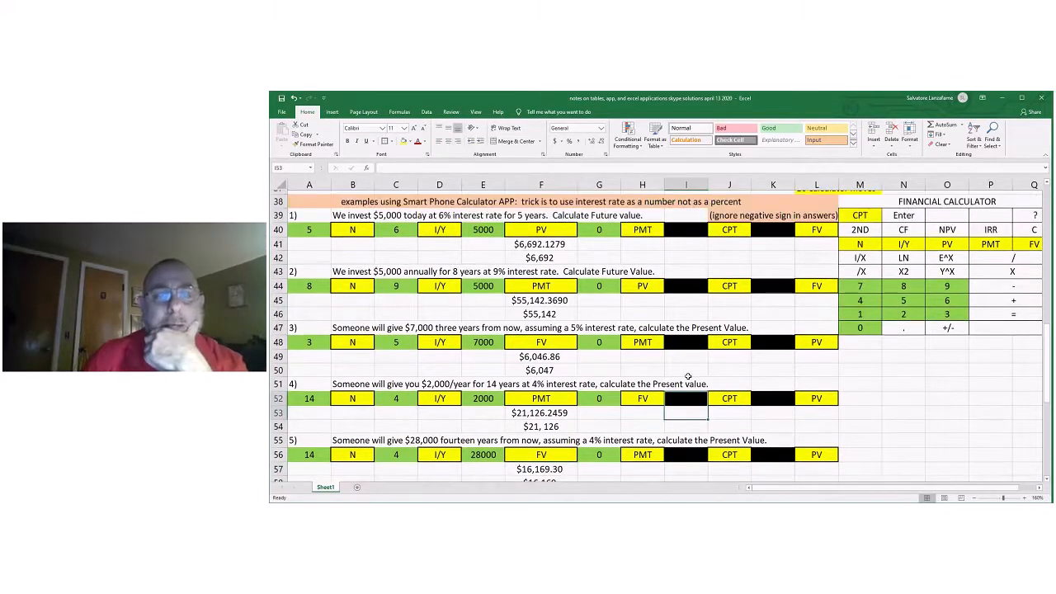
pyautogui.scroll(5, 688, 375)
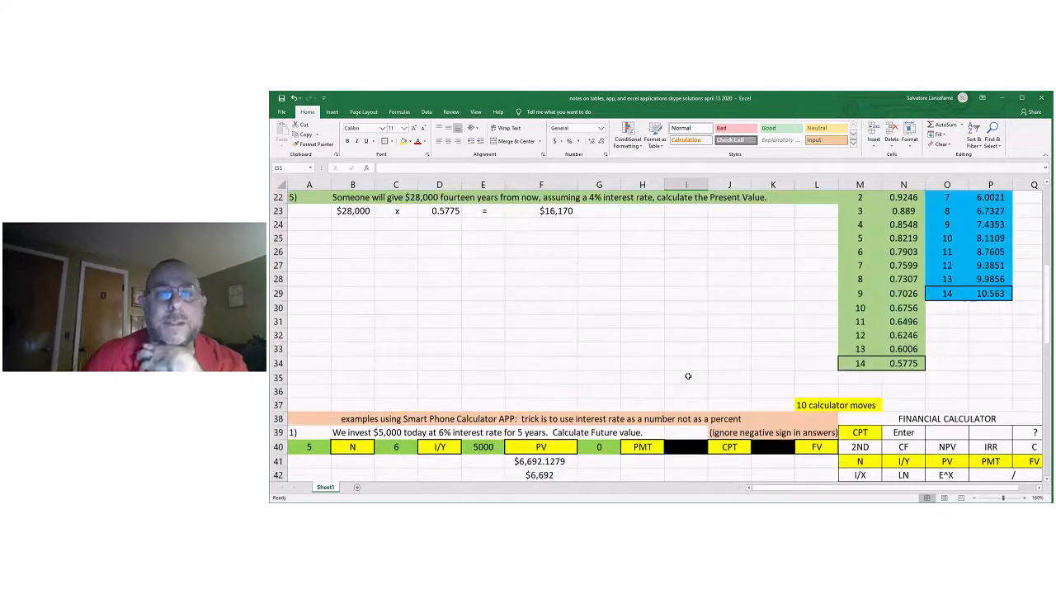
pyautogui.scroll(1, 562, 254)
pyautogui.click(562, 254)
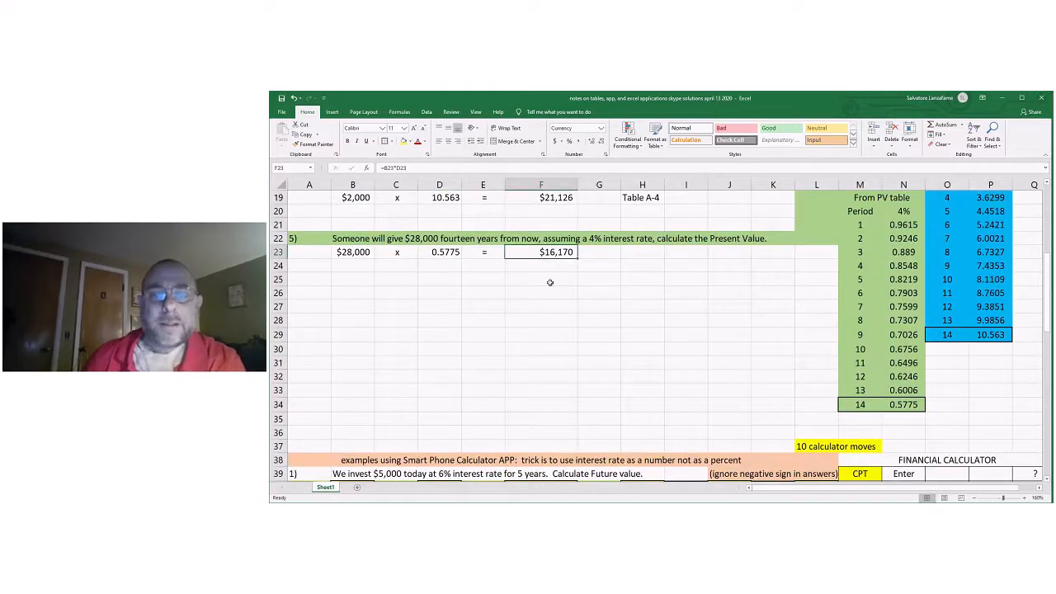
pyautogui.scroll(-3, 593, 355)
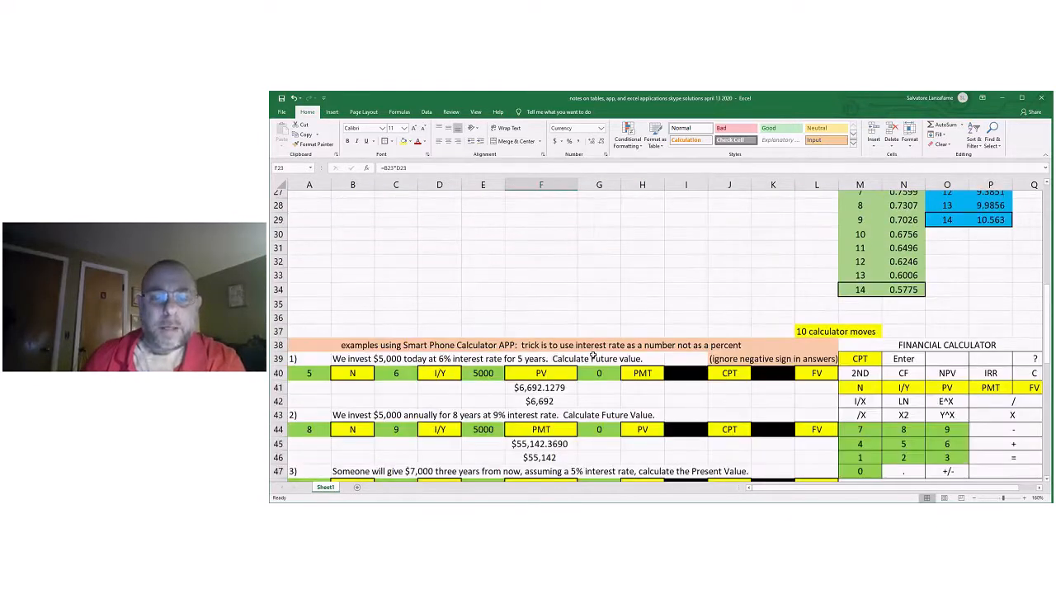
pyautogui.scroll(-4, 592, 354)
pyautogui.click(574, 451)
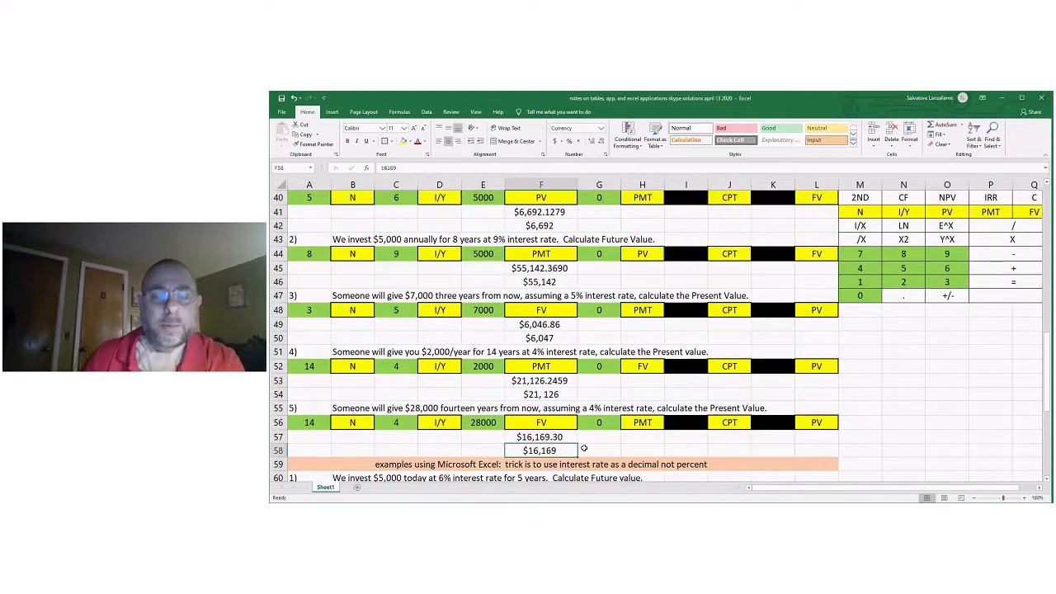
pyautogui.scroll(8, 586, 445)
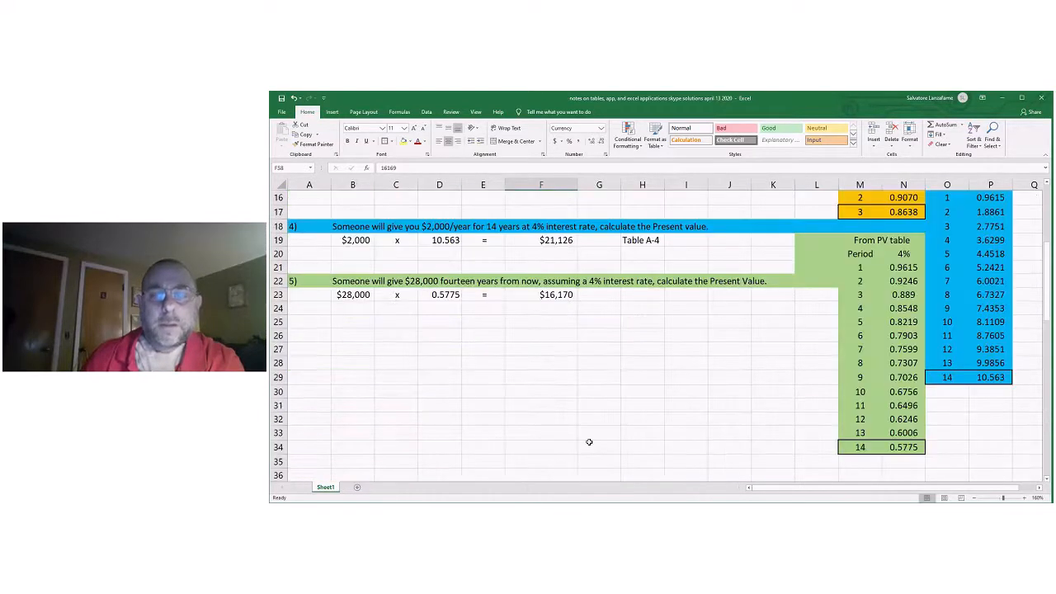
pyautogui.scroll(-1, 590, 442)
pyautogui.scroll(-6, 589, 443)
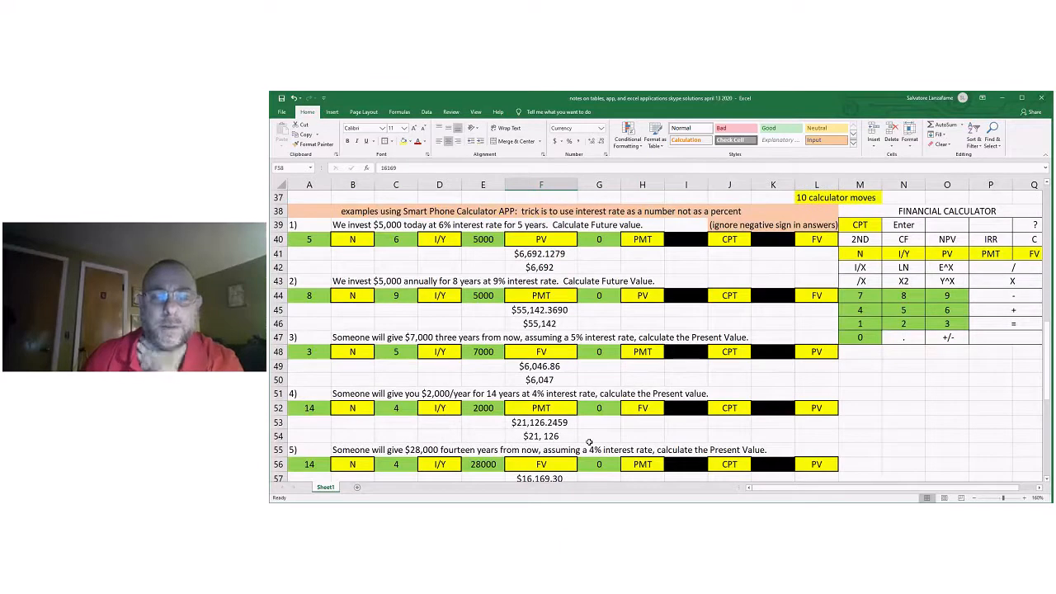
# Calculate problem 1's future value in F62 of the Microsoft Excel examples section with =FV(.06,5,0,-5000).
pyautogui.scroll(-2, 590, 443)
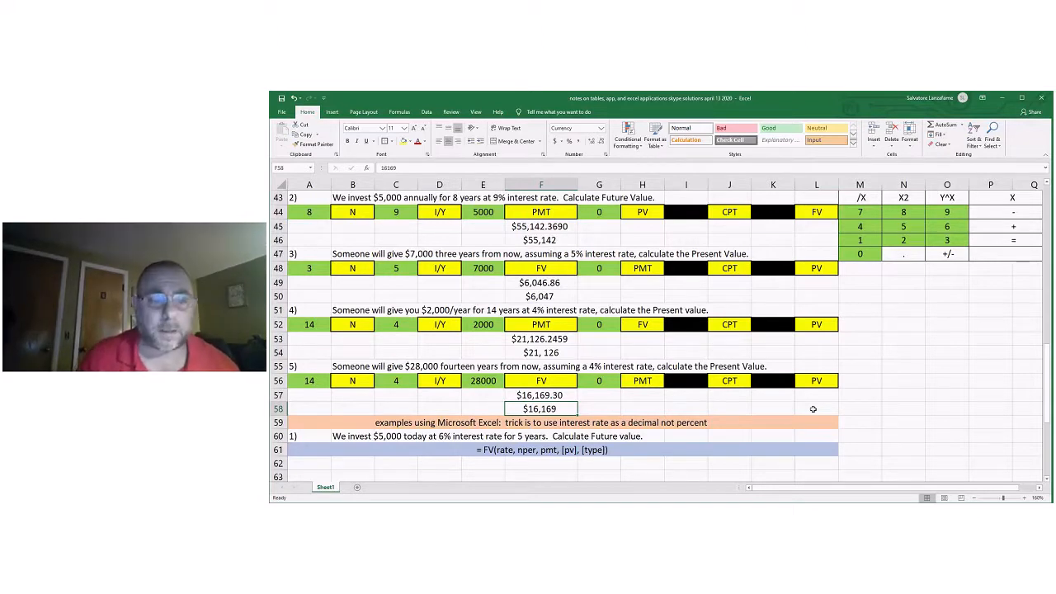
pyautogui.scroll(-1, 917, 383)
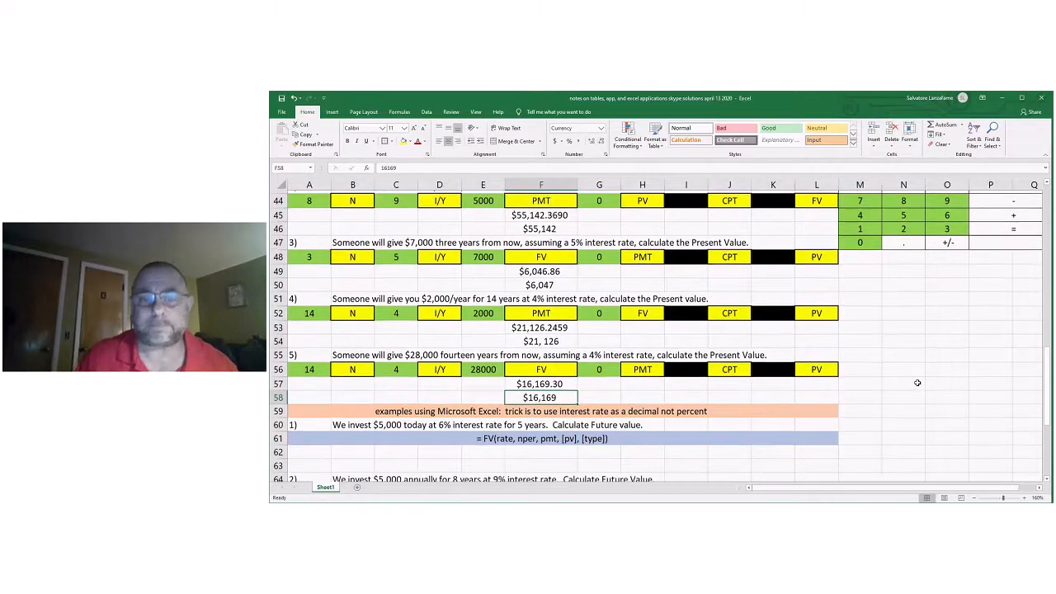
pyautogui.scroll(-4, 917, 383)
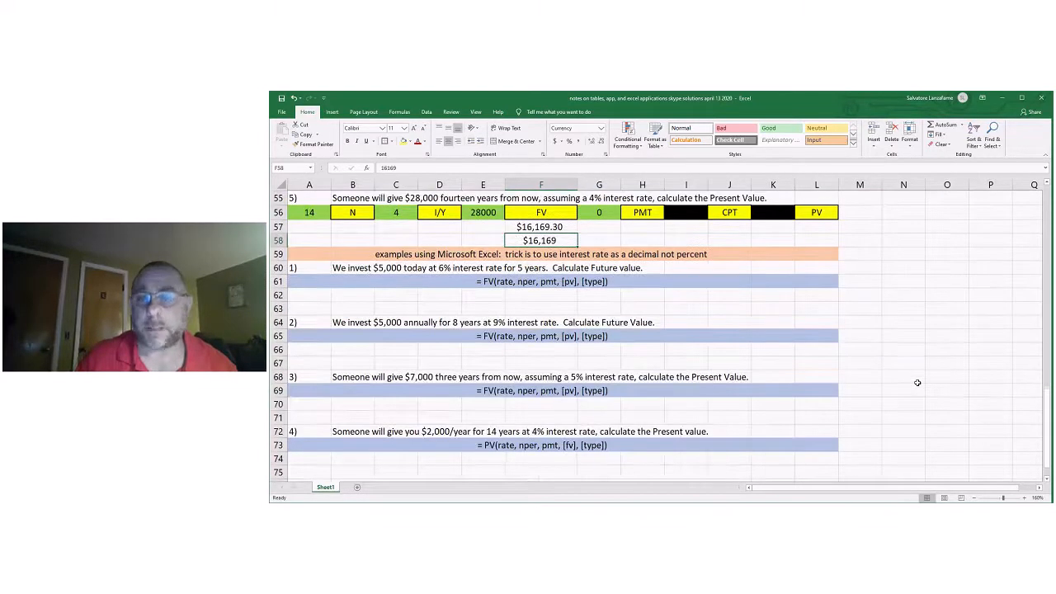
pyautogui.scroll(-1, 917, 383)
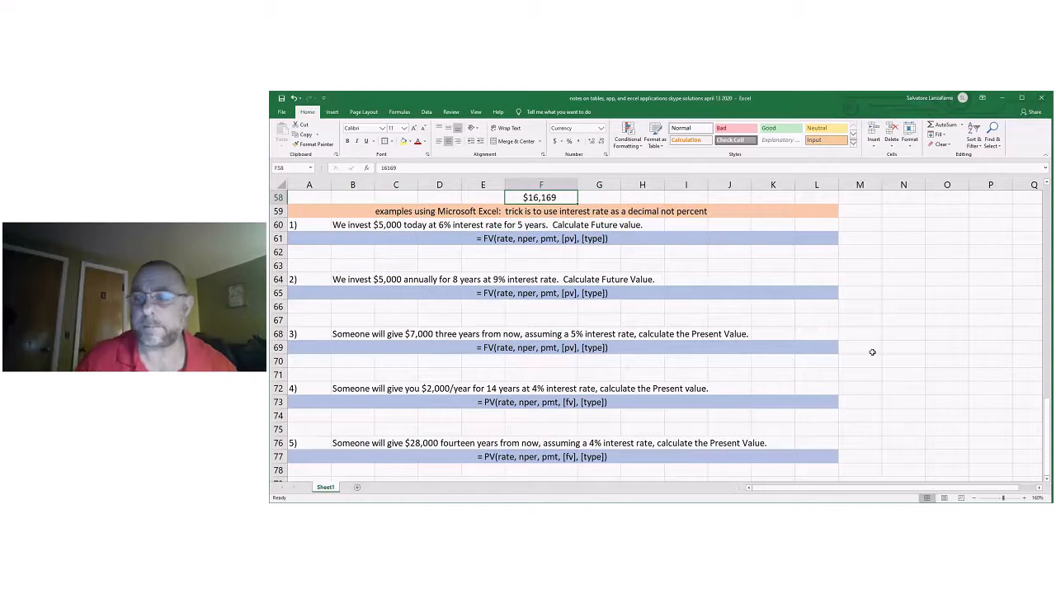
pyautogui.click(1048, 480)
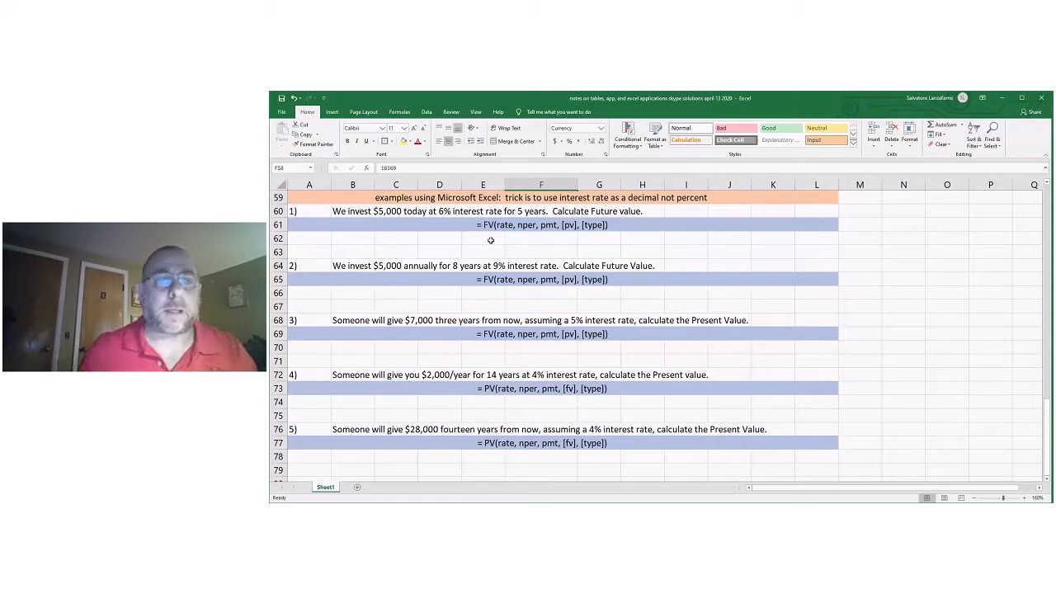
pyautogui.click(518, 237)
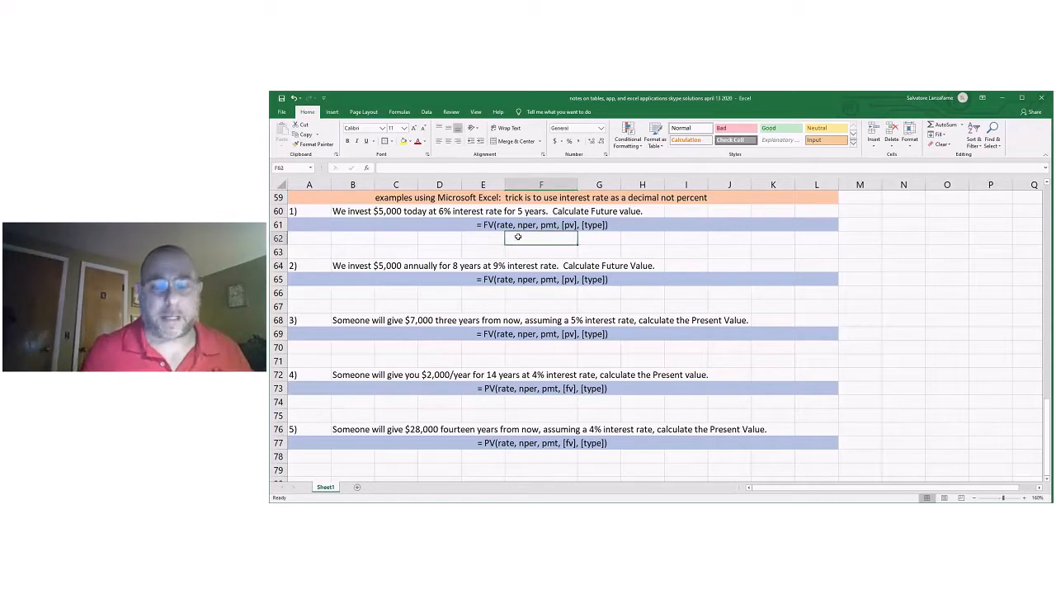
pyautogui.write('=')
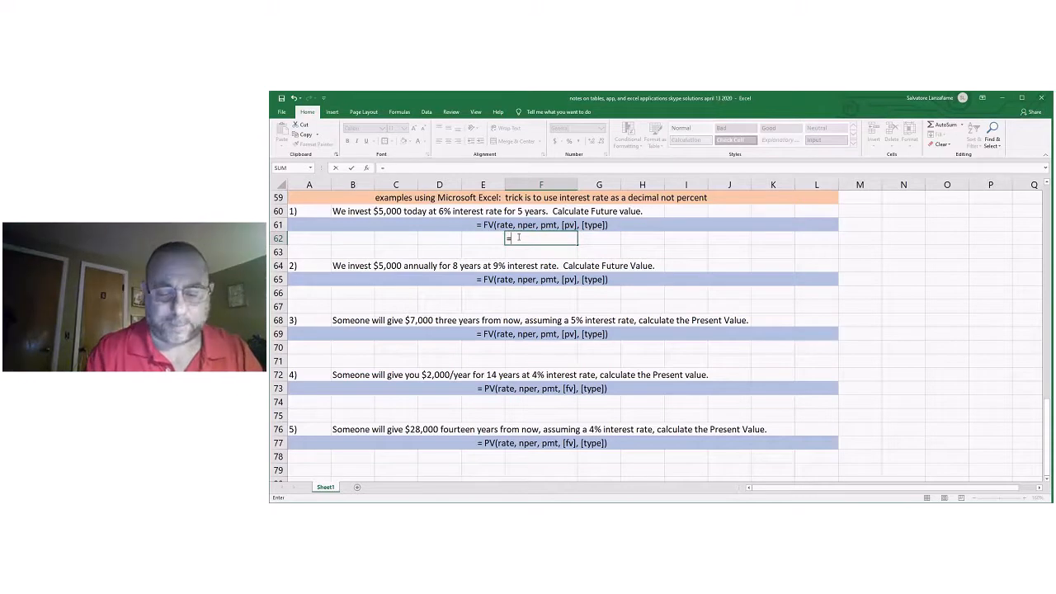
pyautogui.write('FV')
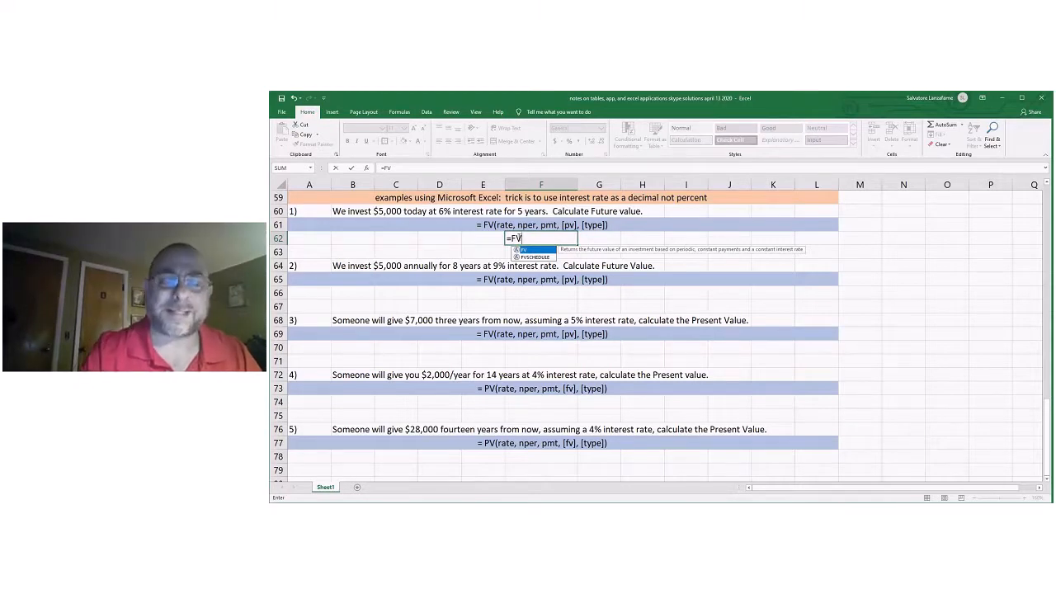
pyautogui.write('(')
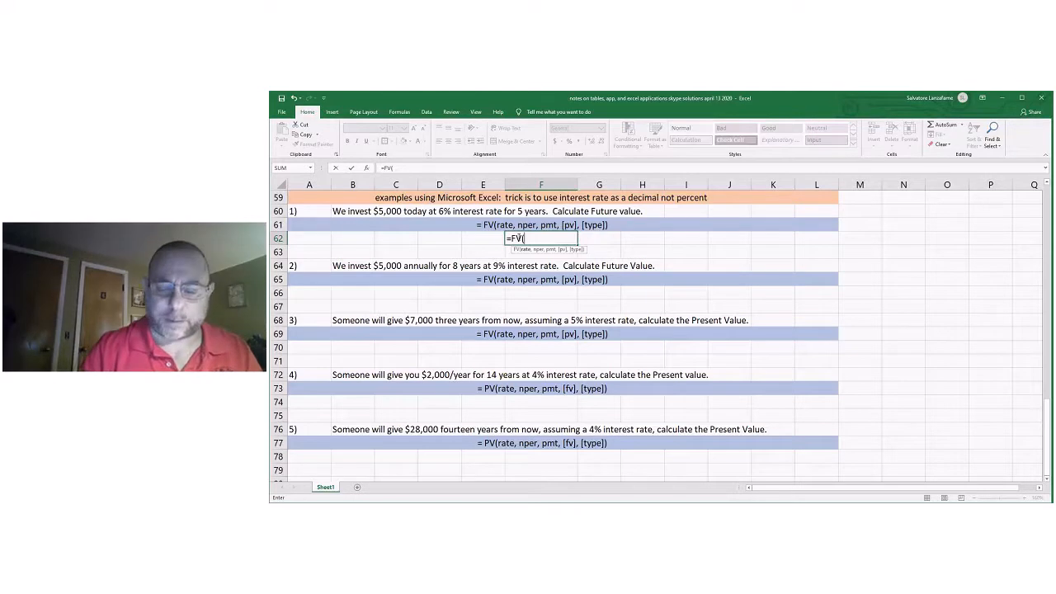
pyautogui.write('.06,')
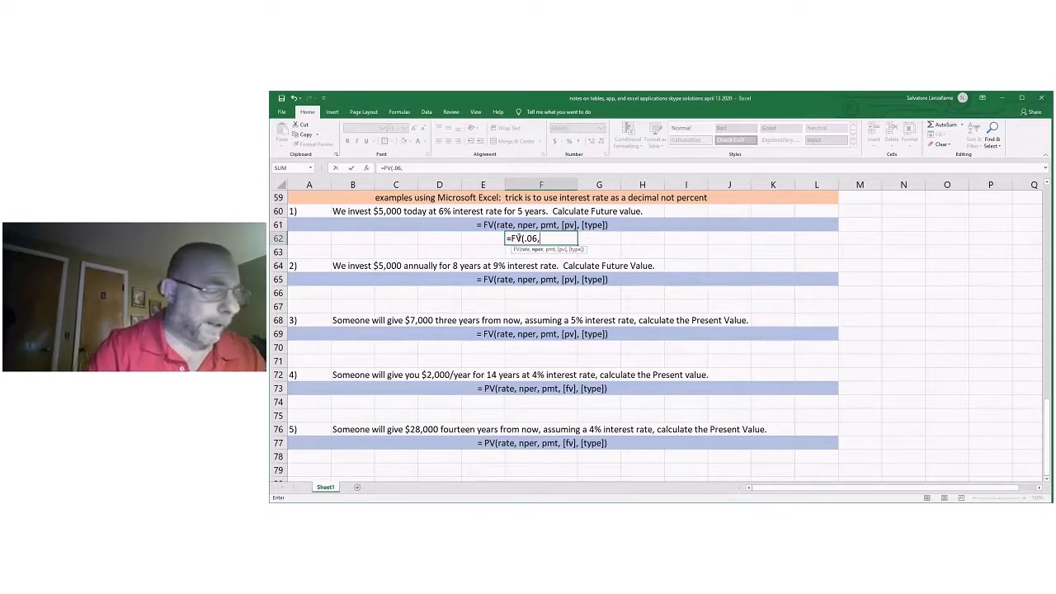
pyautogui.write('5,')
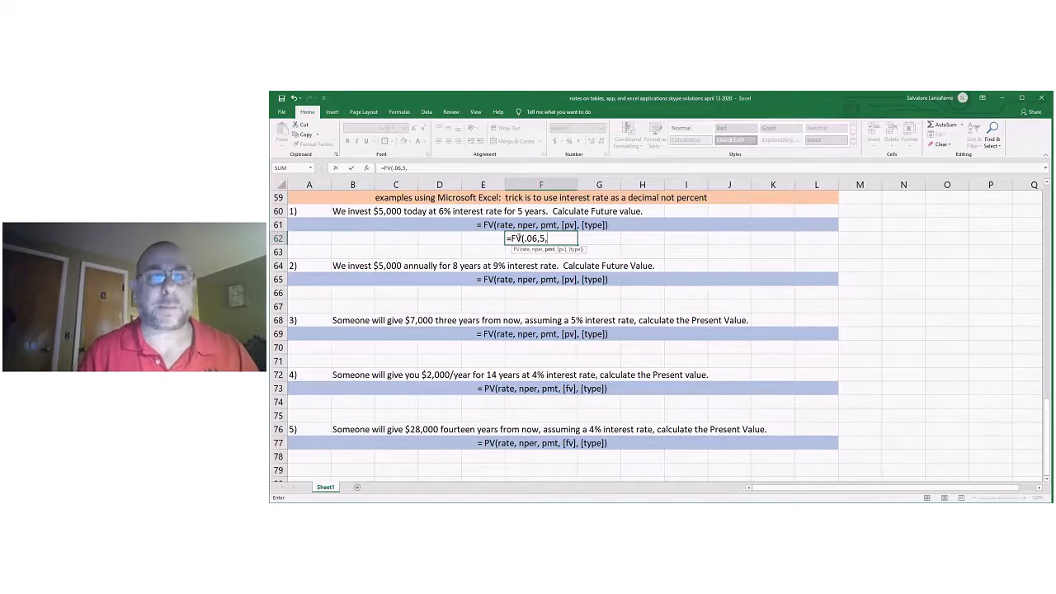
pyautogui.write('0,')
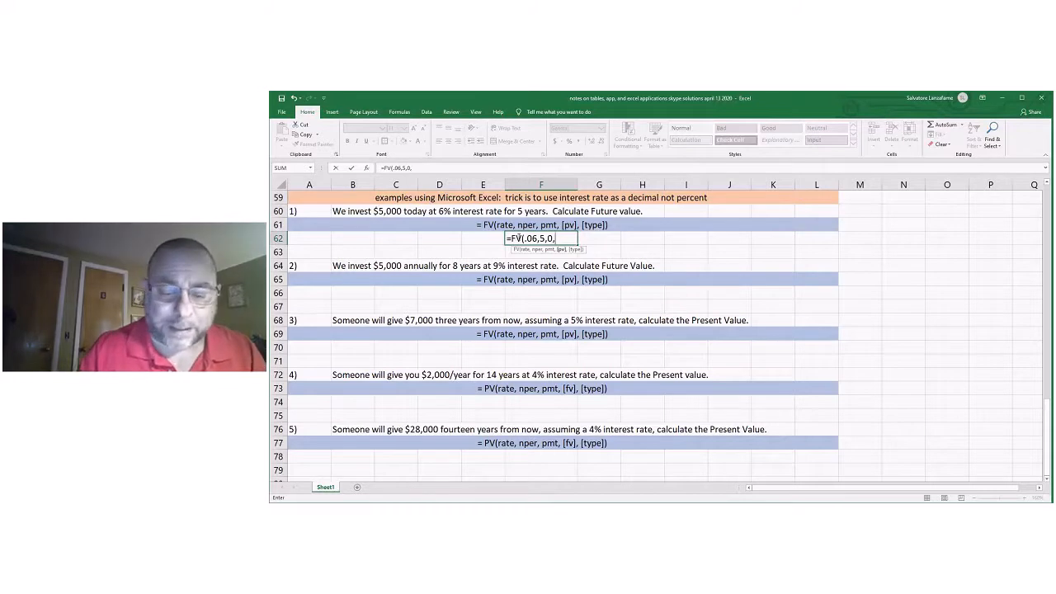
pyautogui.write('-5000')
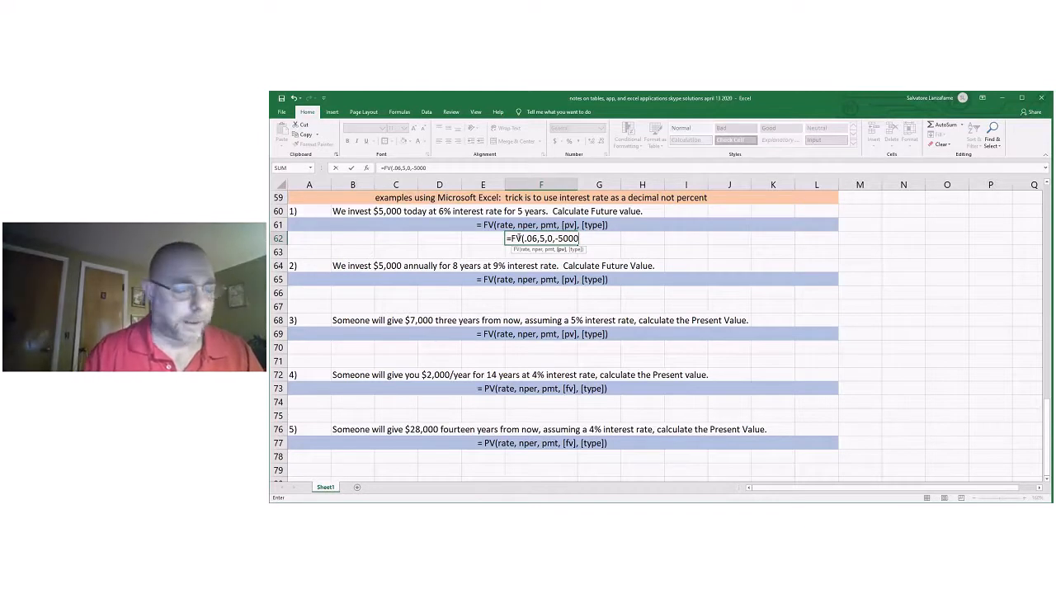
pyautogui.write(')')
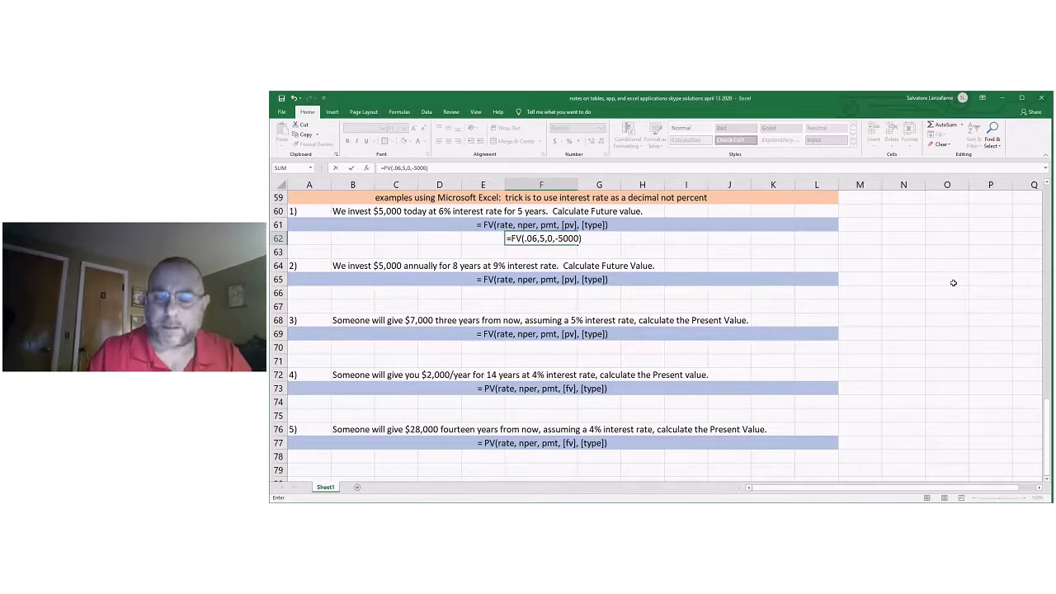
pyautogui.press('Return')
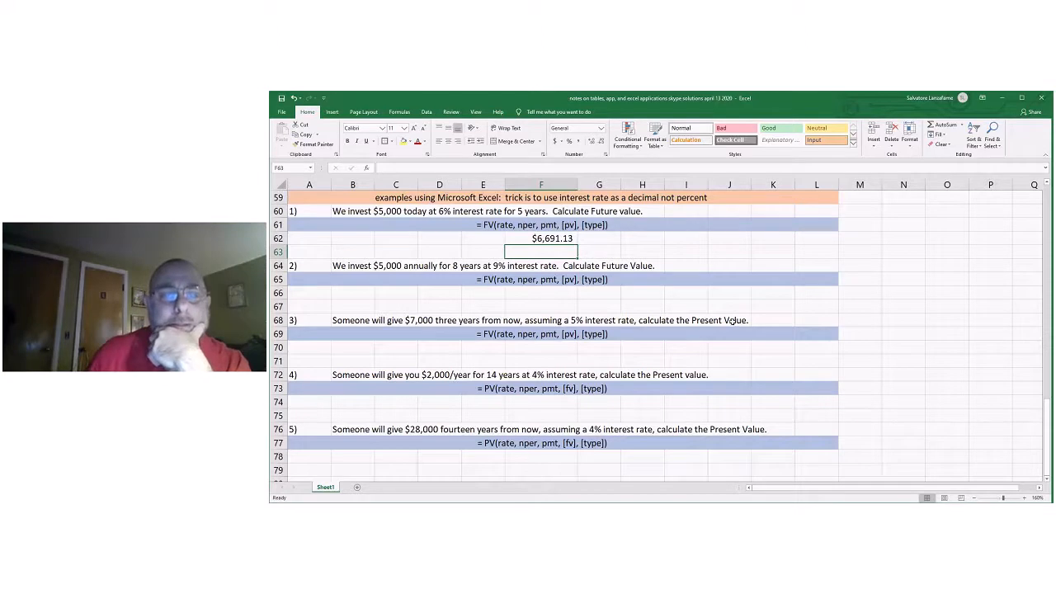
# Compare problem 1's Excel result in F62 with its calculator answers in F41:F42 and table-factor answer in F7.
pyautogui.scroll(1, 732, 321)
pyautogui.scroll(4, 732, 321)
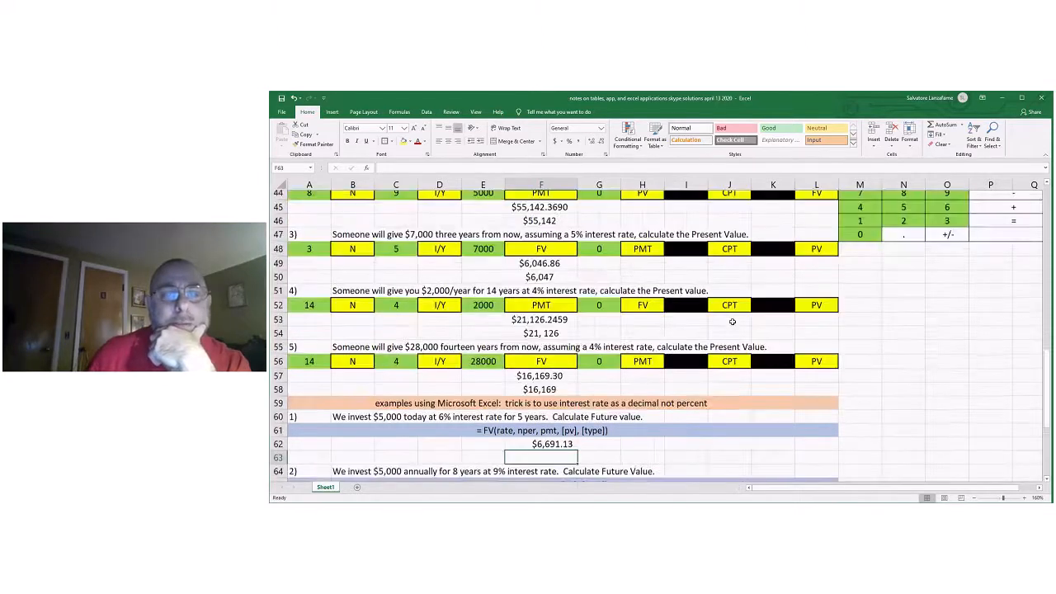
pyautogui.scroll(2, 732, 321)
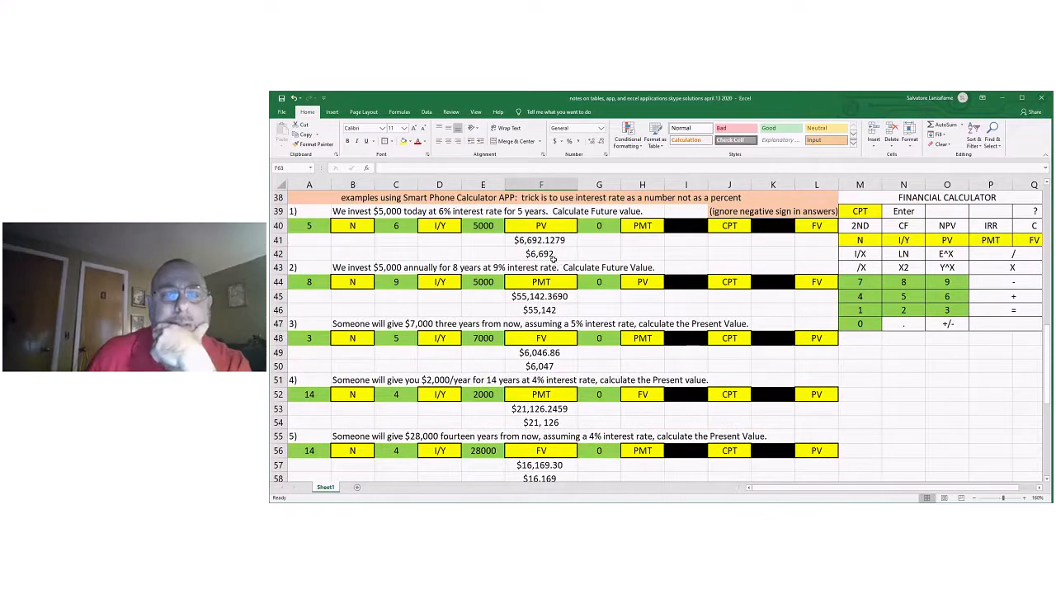
pyautogui.scroll(1, 555, 259)
pyautogui.scroll(9, 554, 260)
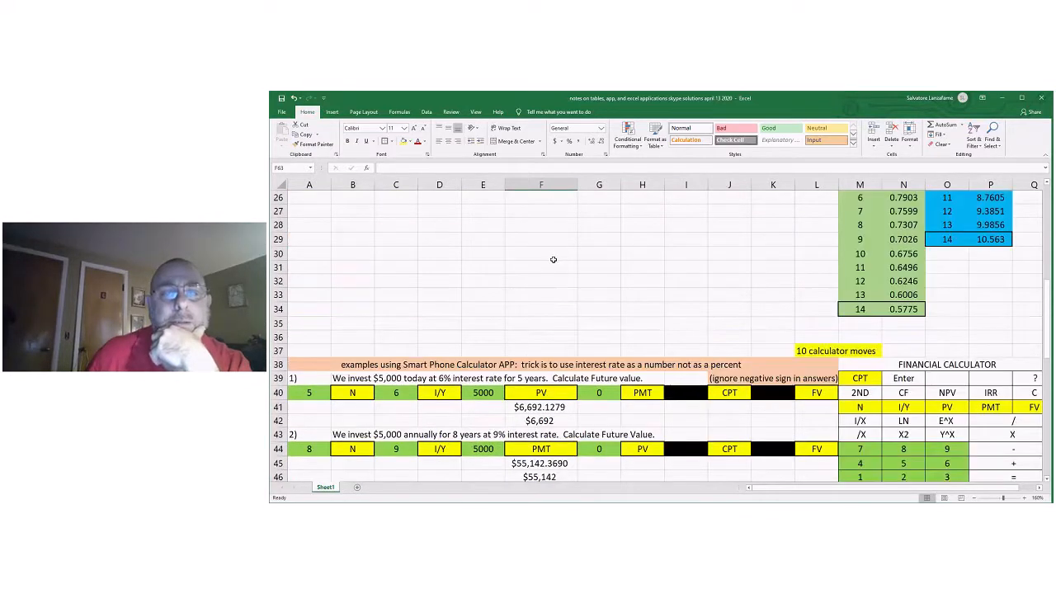
pyautogui.scroll(1, 554, 259)
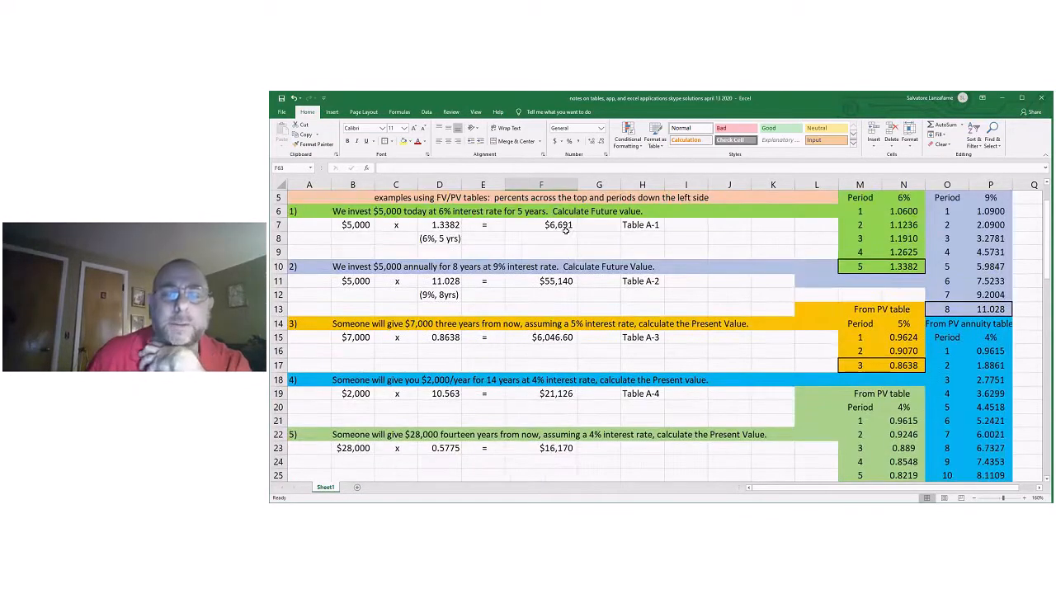
pyautogui.scroll(-9, 566, 231)
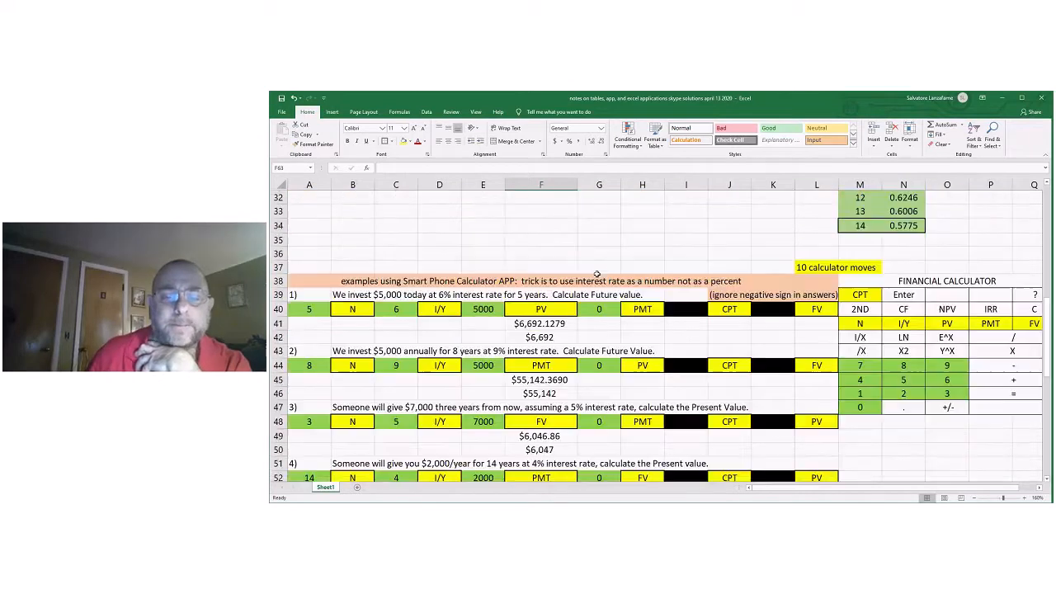
pyautogui.scroll(-3, 597, 274)
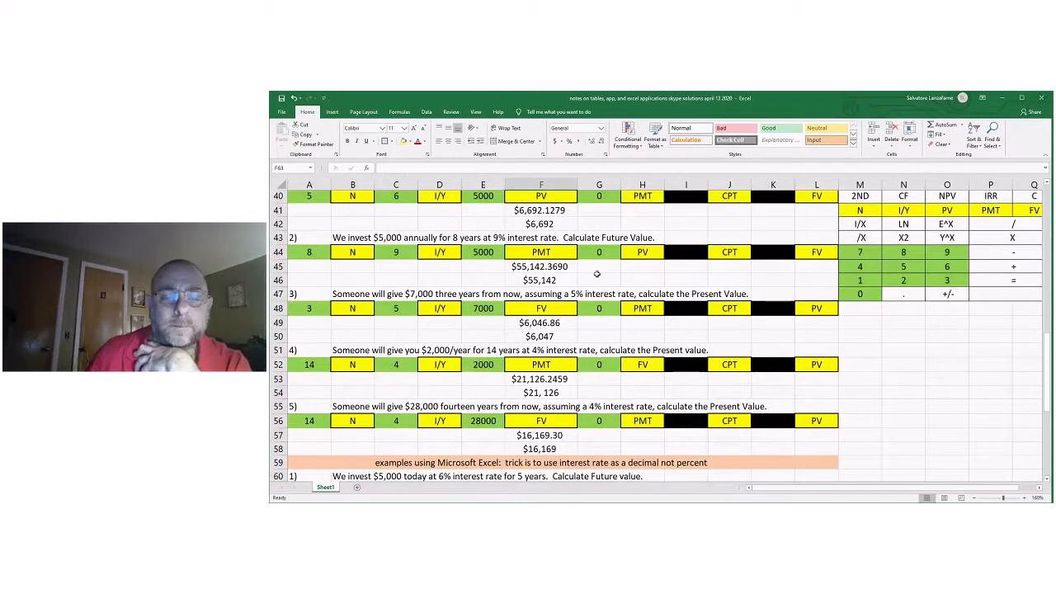
pyautogui.scroll(-2, 597, 423)
pyautogui.scroll(-1, 598, 422)
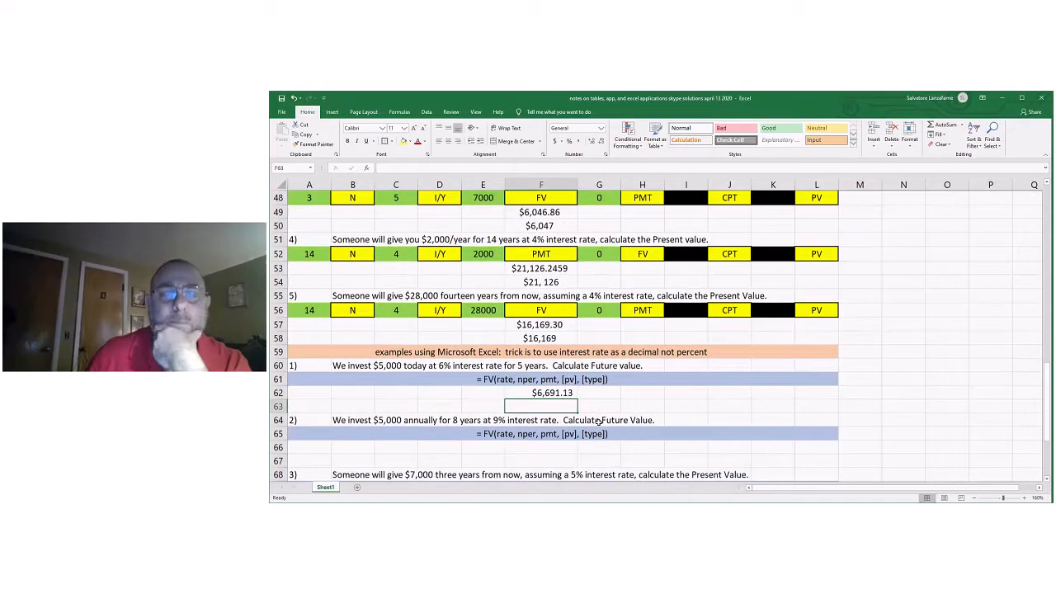
pyautogui.scroll(-4, 599, 423)
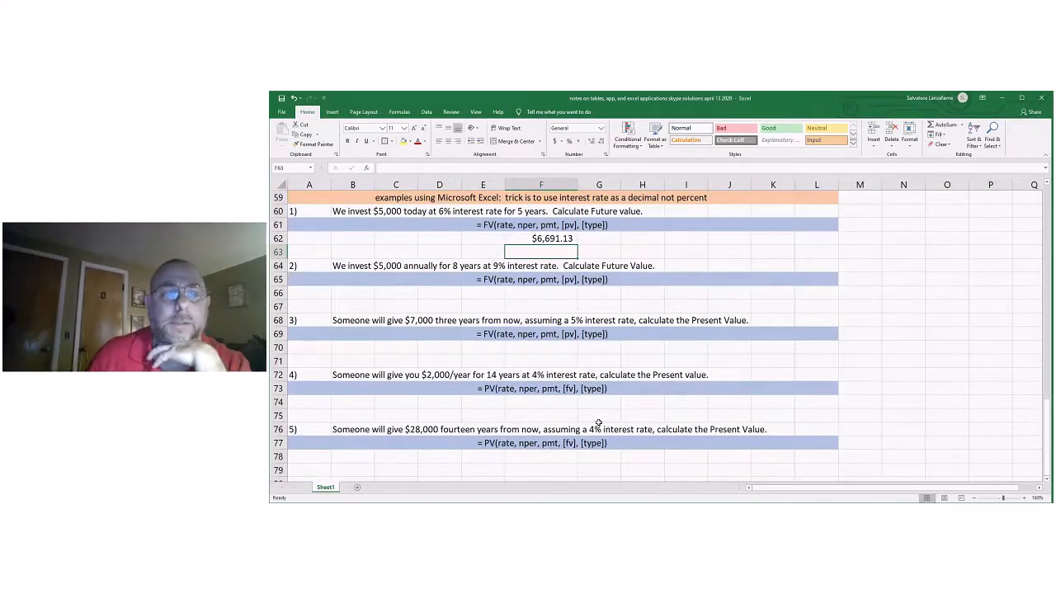
# Calculate problem 2's future value in F66 with =FV(.09,8,-5000,0).
pyautogui.click(535, 295)
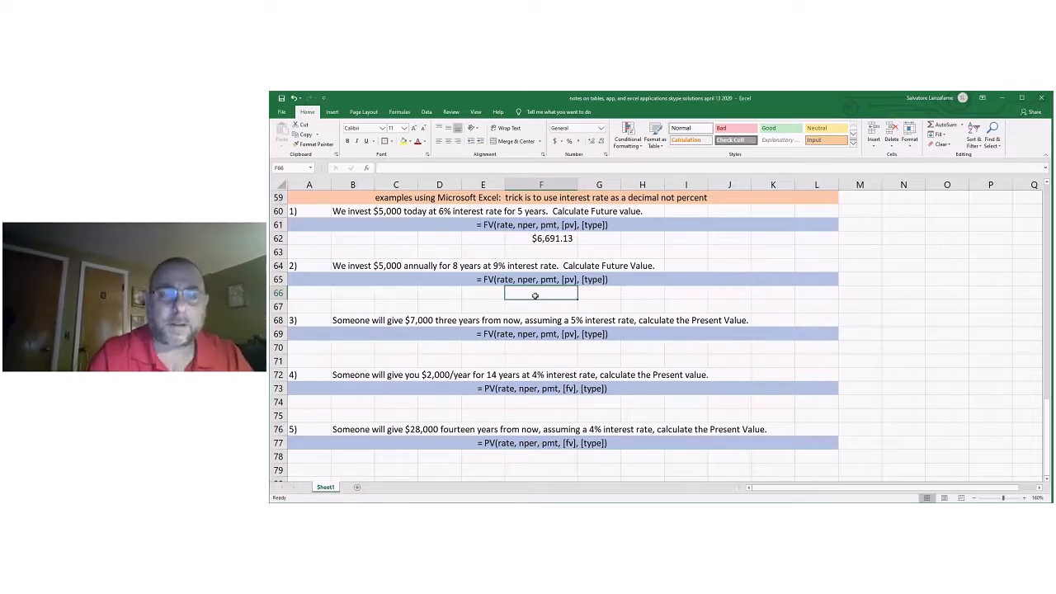
pyautogui.write('=')
pyautogui.write('FV')
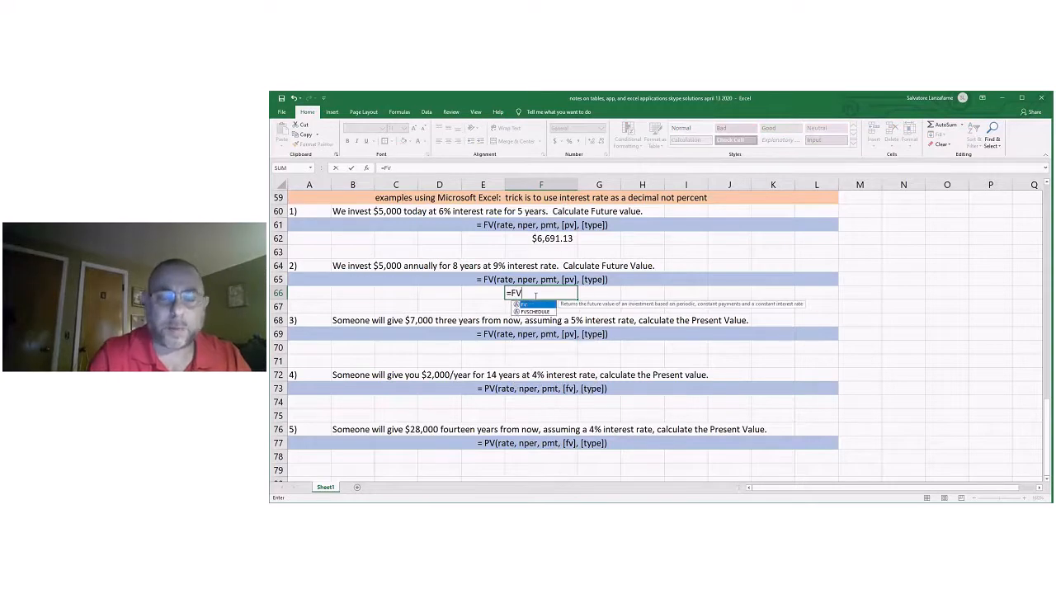
pyautogui.write('(')
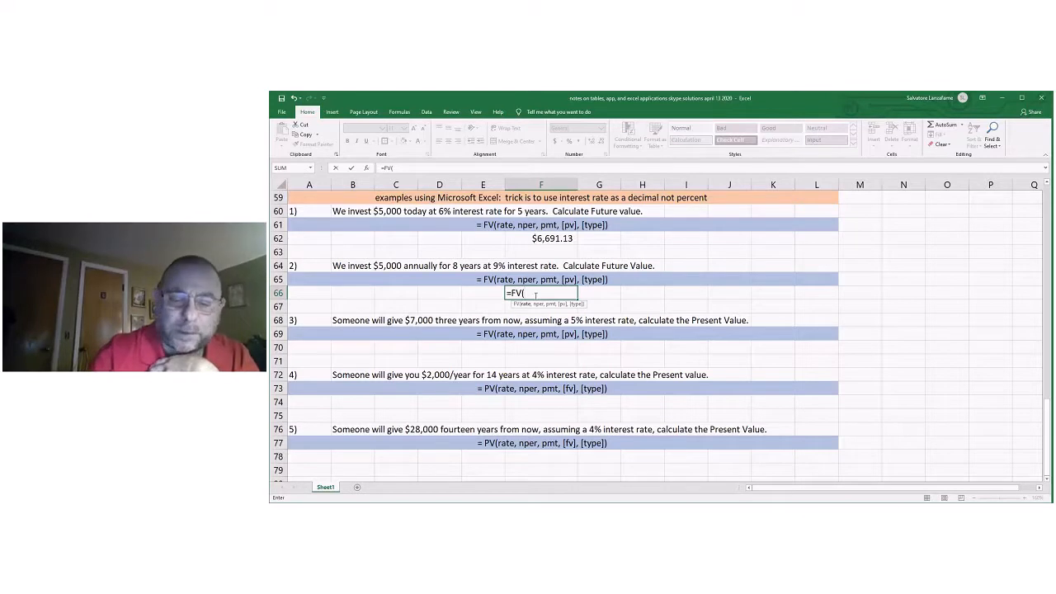
pyautogui.write('.09')
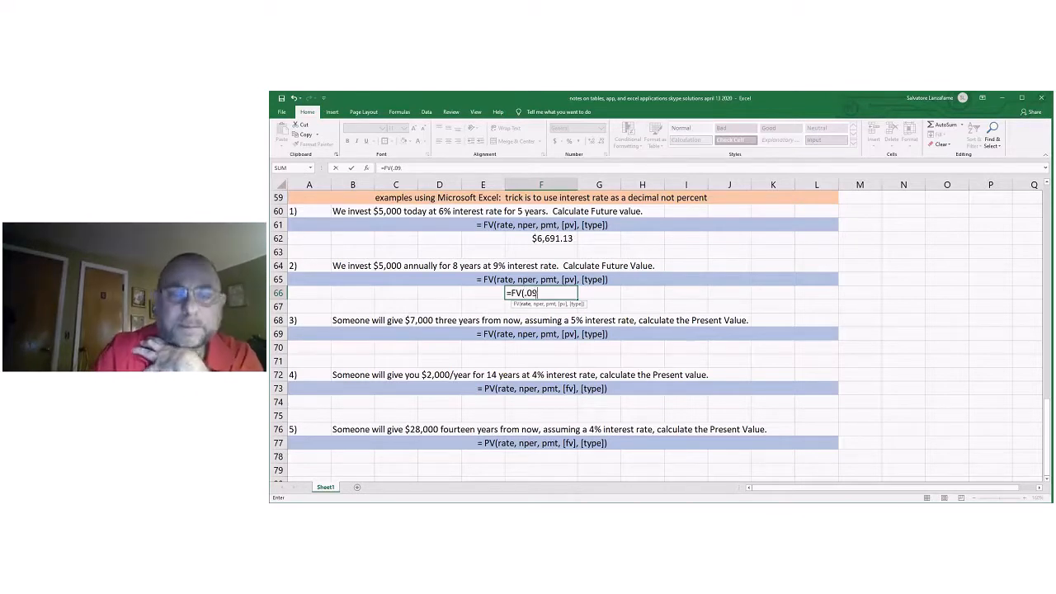
pyautogui.write(',')
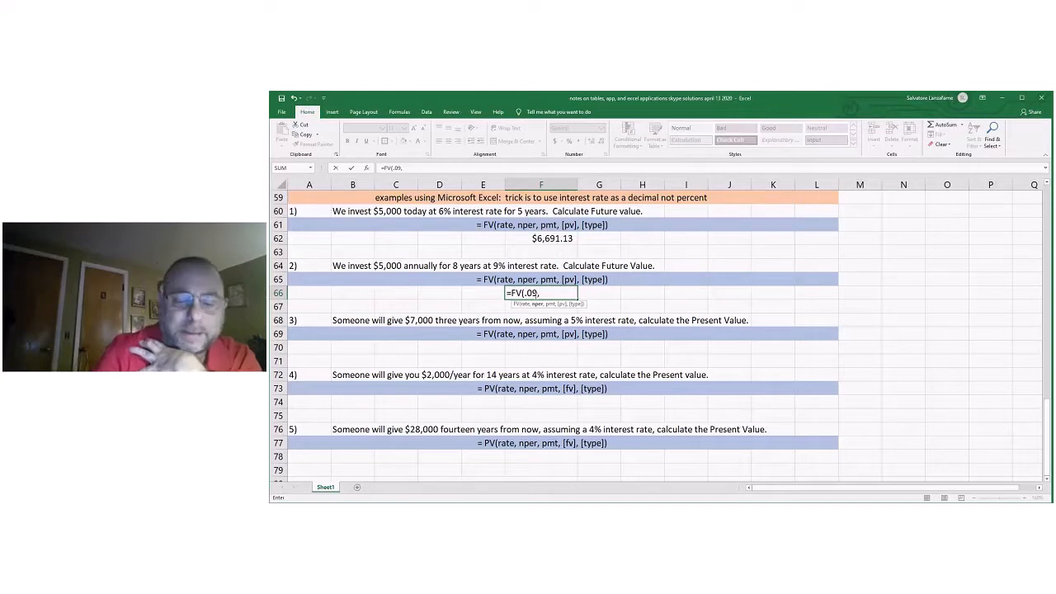
pyautogui.write('8')
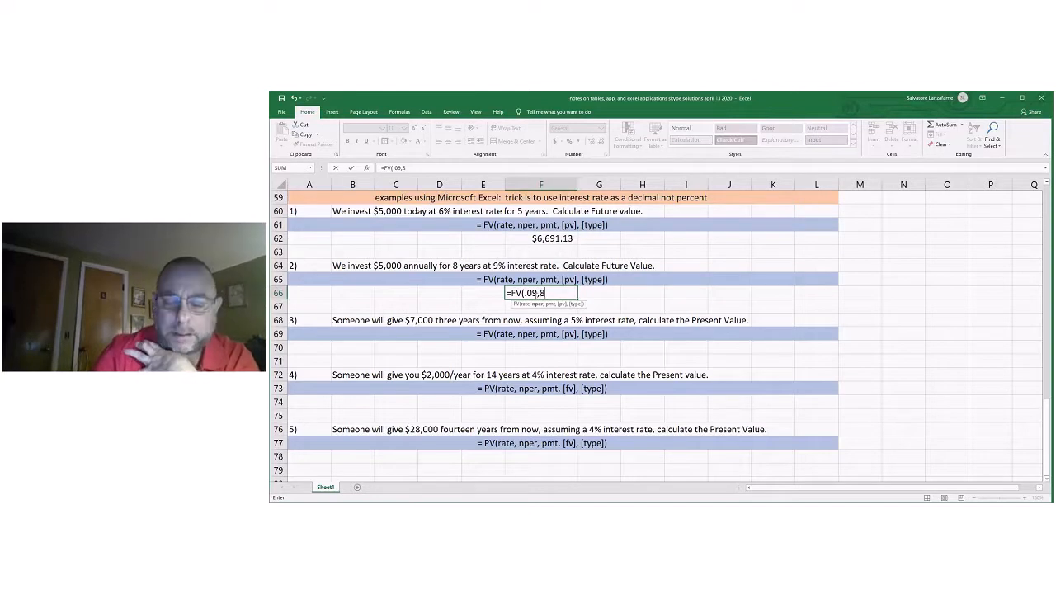
pyautogui.write(',')
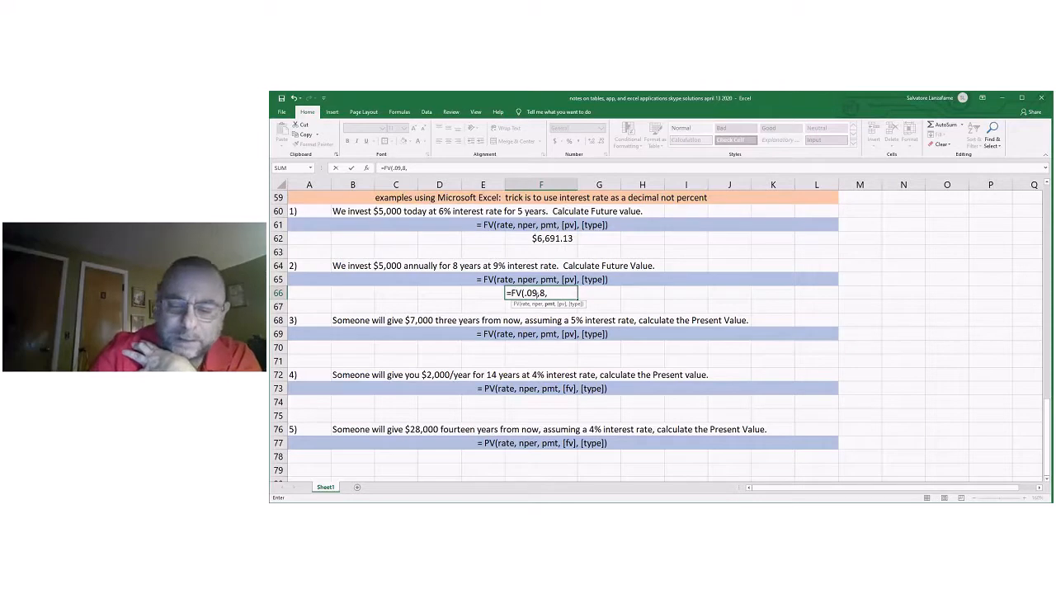
pyautogui.write('-5')
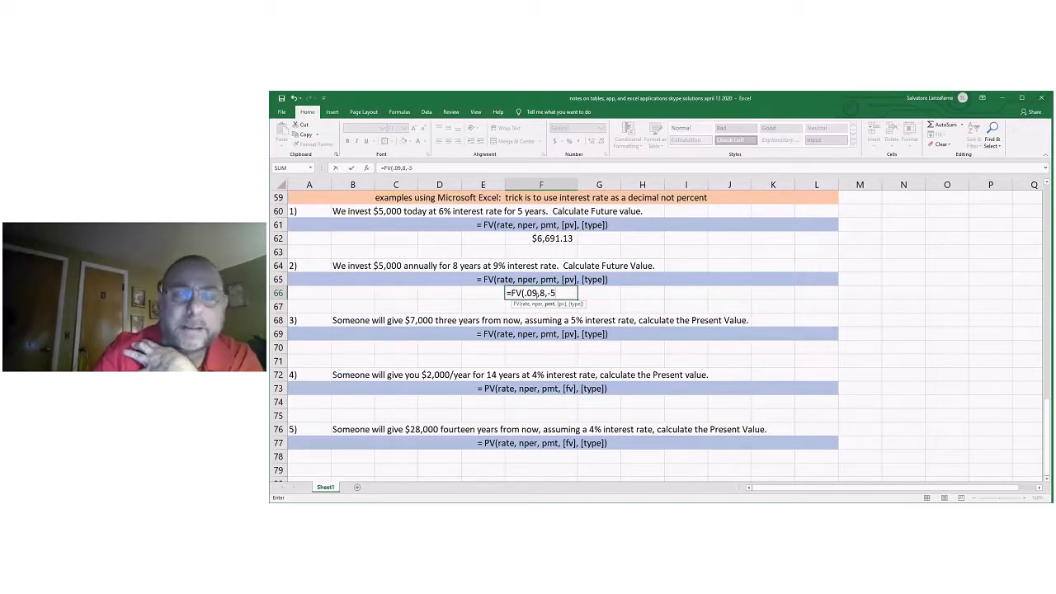
pyautogui.write('000')
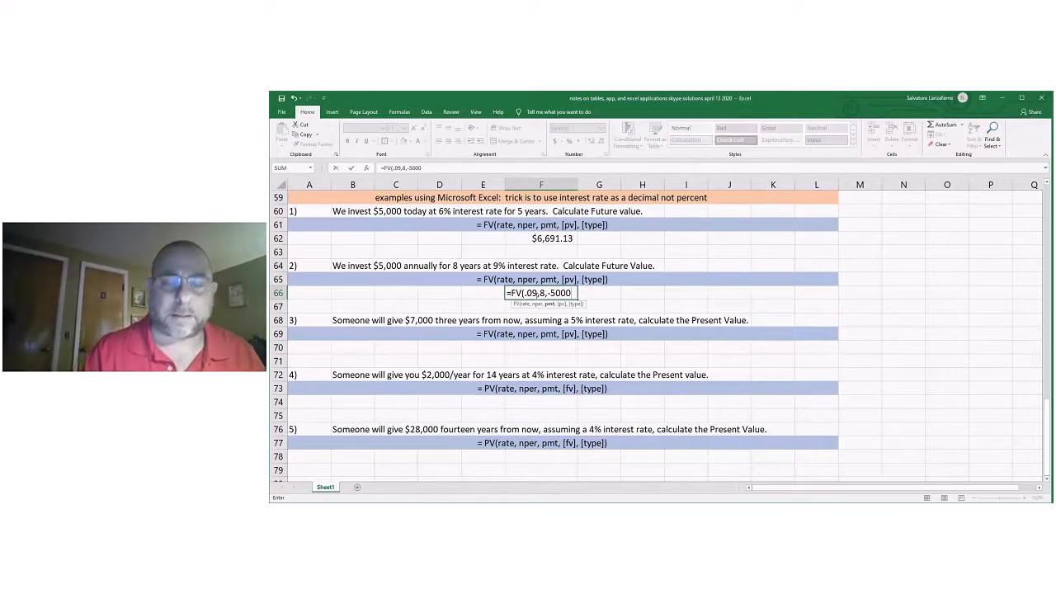
pyautogui.write(',')
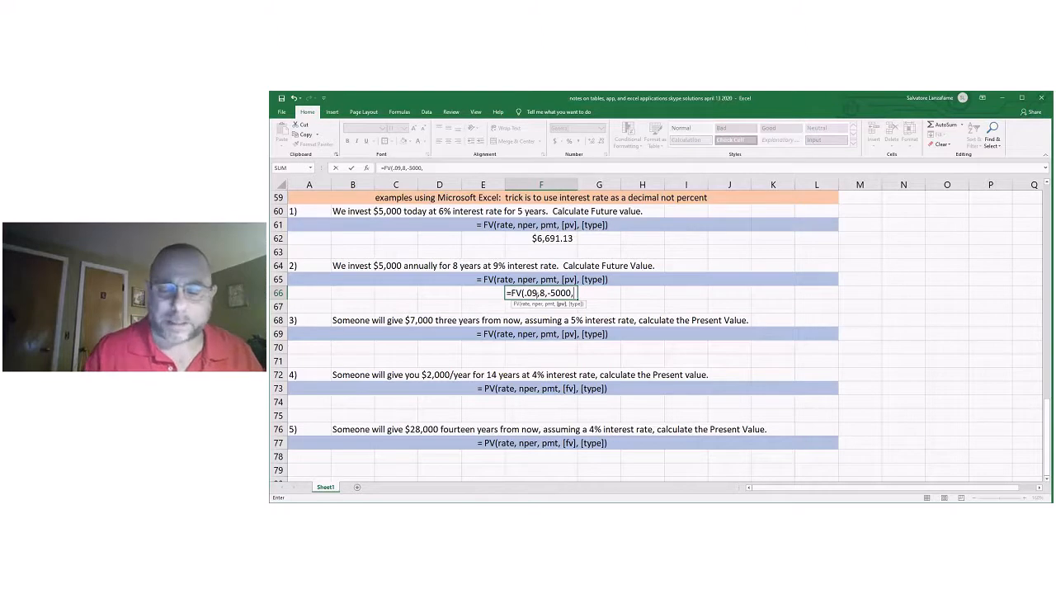
pyautogui.write('0')
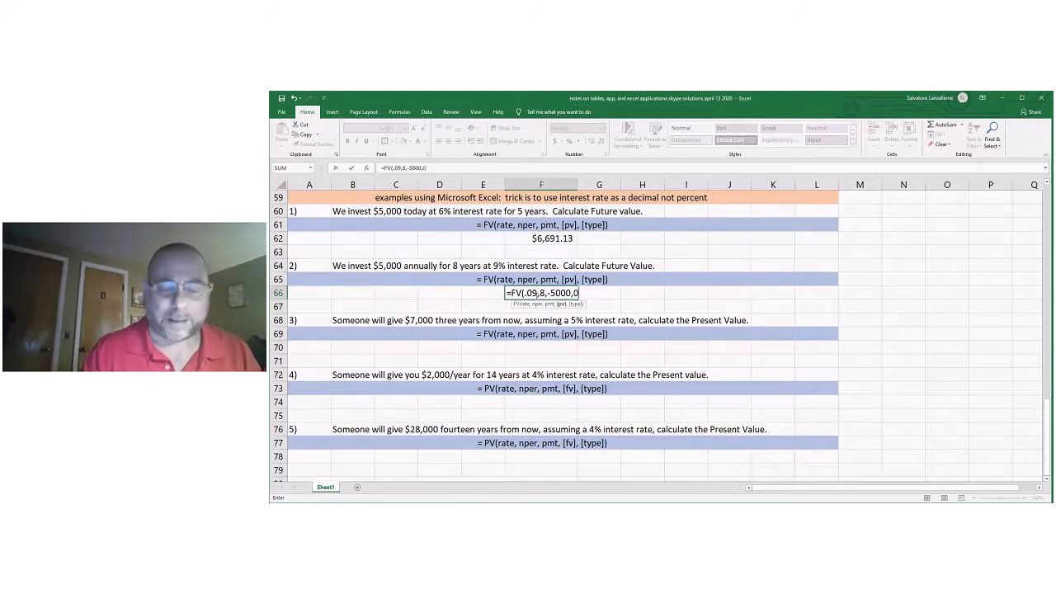
pyautogui.write(')')
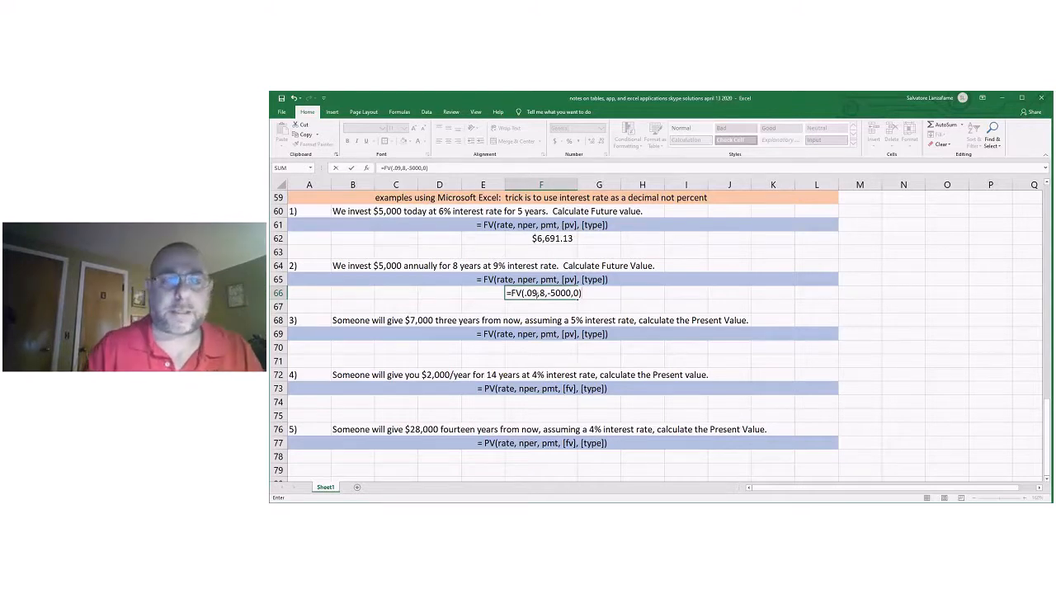
pyautogui.press('Return')
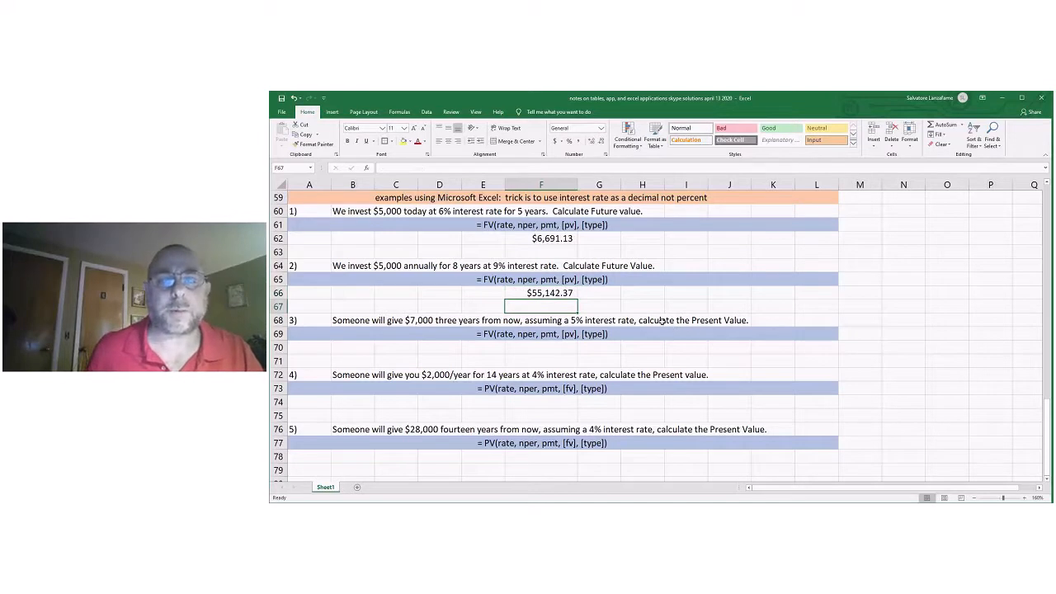
# Compare the FV formula for problem 2 in F66 with the one for problem 1 in F62.
pyautogui.click(637, 303)
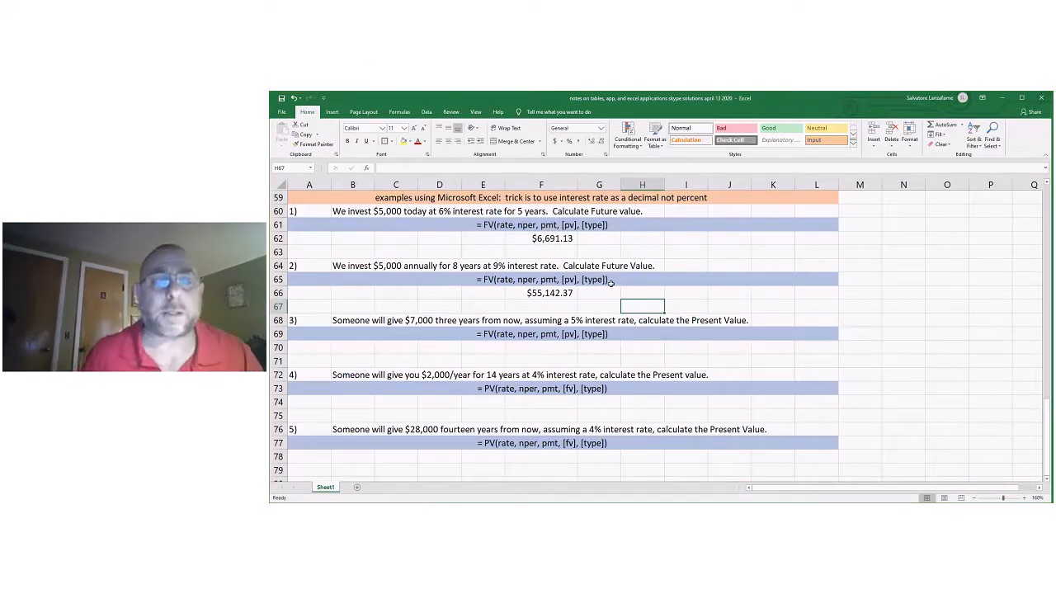
pyautogui.click(550, 293)
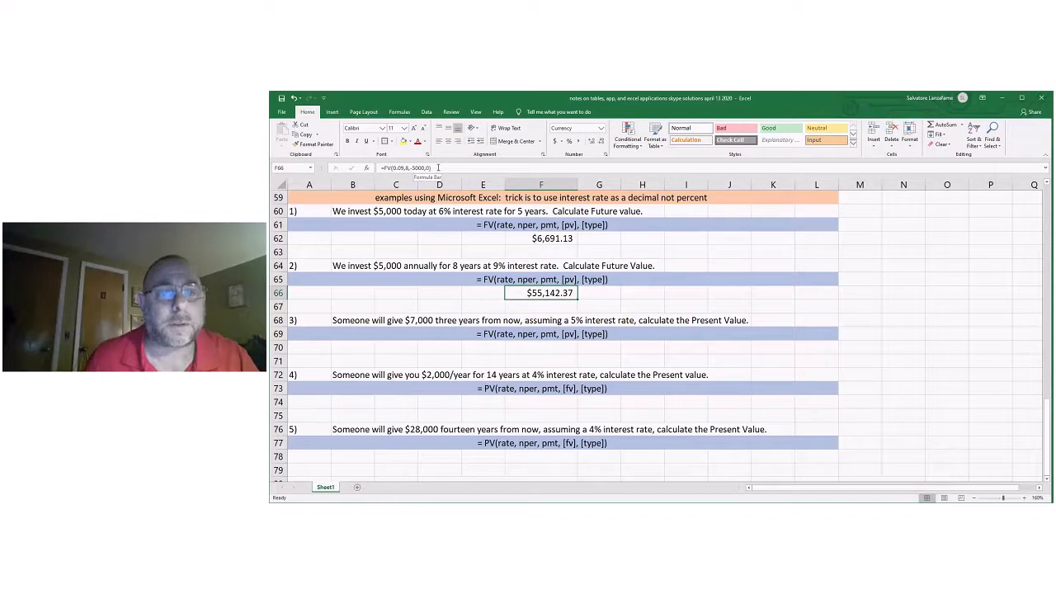
pyautogui.press('Up')
pyautogui.press('Up')
pyautogui.press('Up')
pyautogui.press('Up')
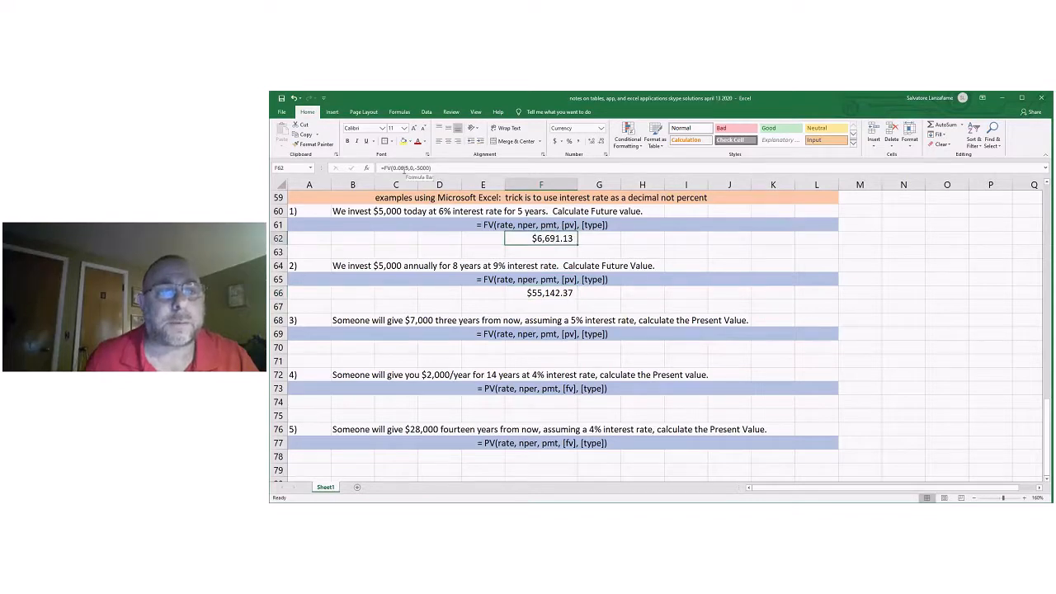
pyautogui.click(561, 293)
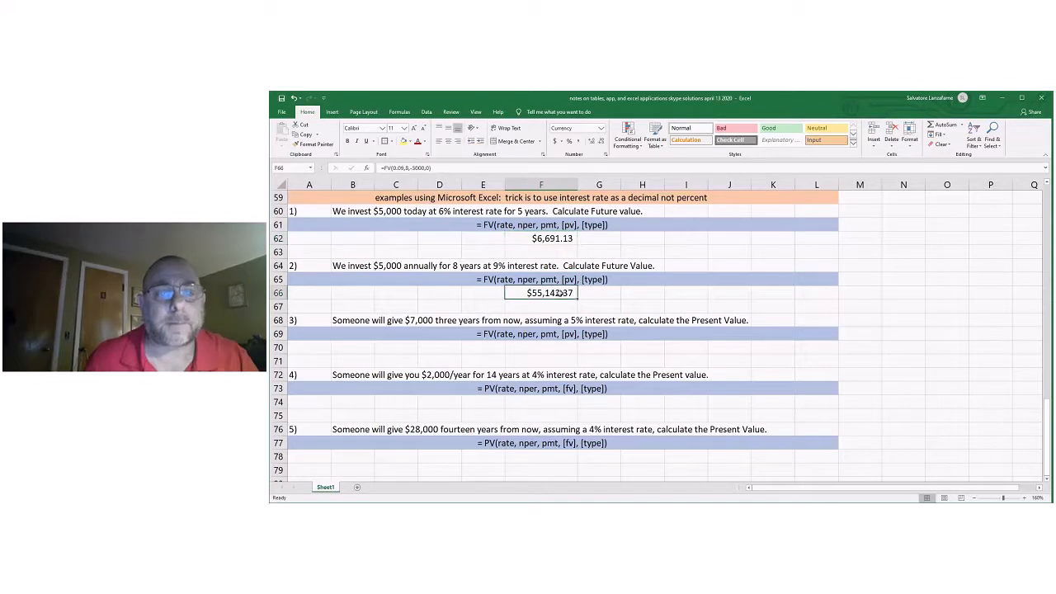
# Correct problem 3's syntax line in row 69 to read = PV(rate, nper, pmt, [fv], [type]).
pyautogui.click(543, 347)
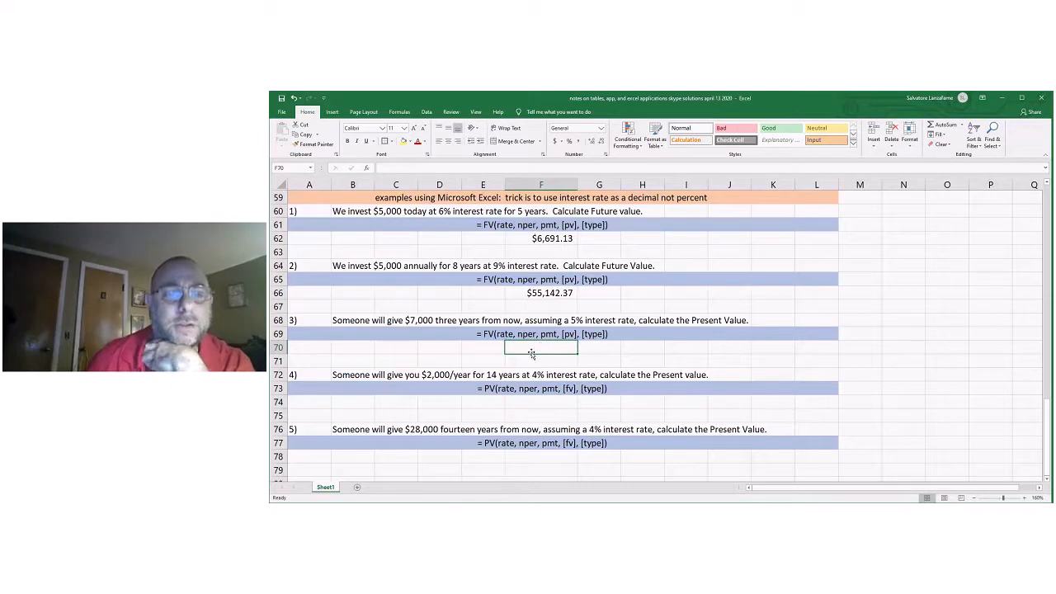
pyautogui.click(484, 334)
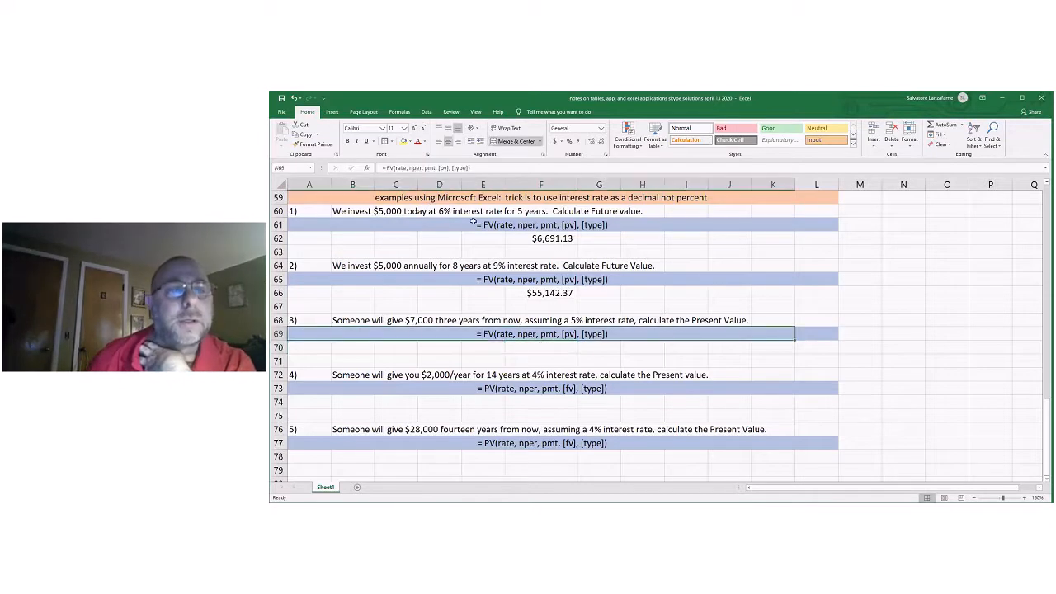
pyautogui.click(389, 167)
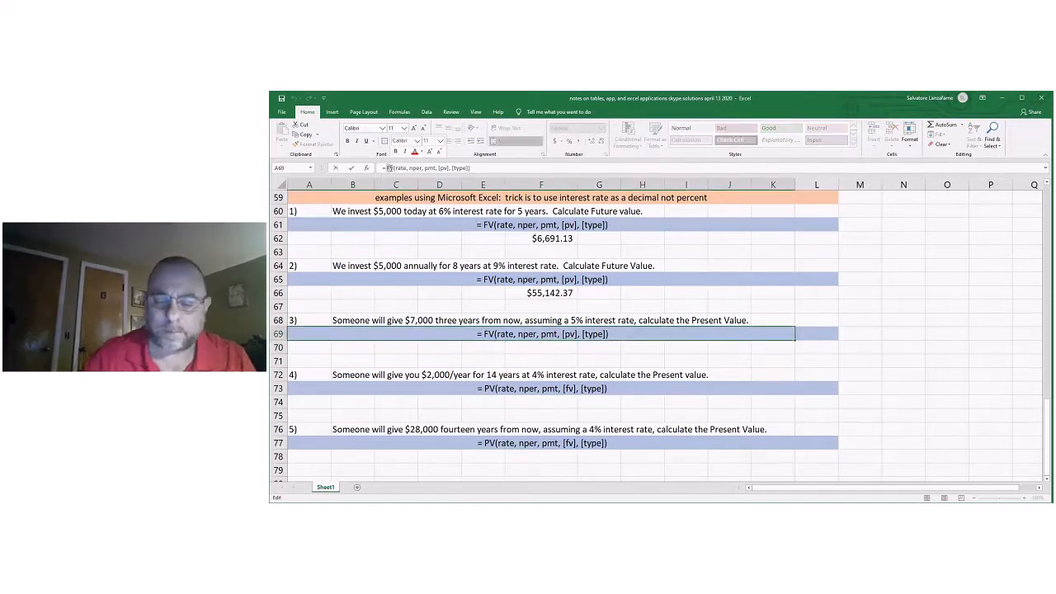
pyautogui.press('BackSpace')
pyautogui.write('P')
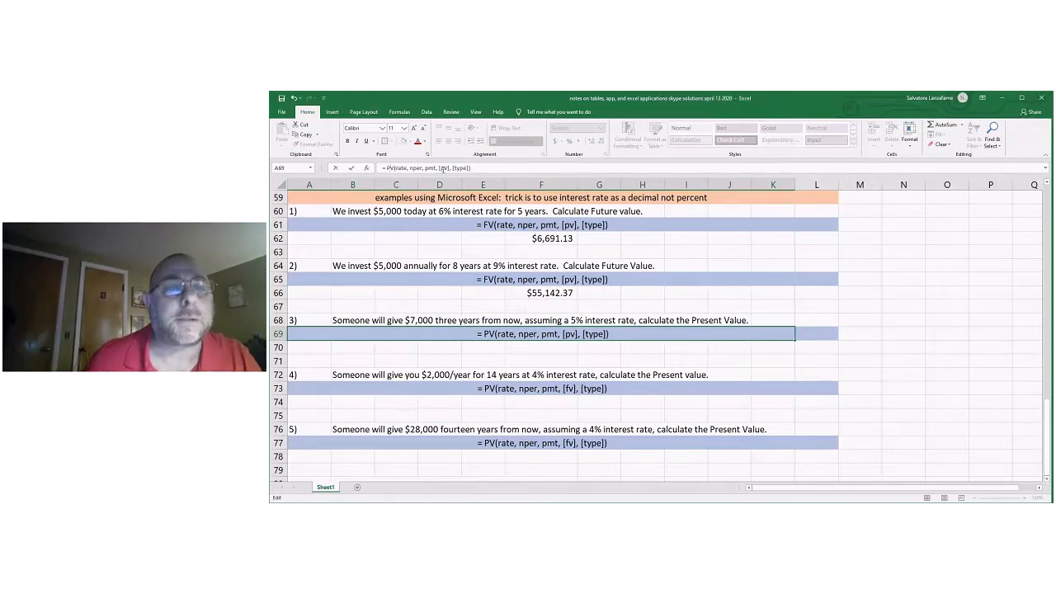
pyautogui.moveTo(445, 168); pyautogui.dragTo(440, 168)
pyautogui.write('f')
pyautogui.click(649, 357)
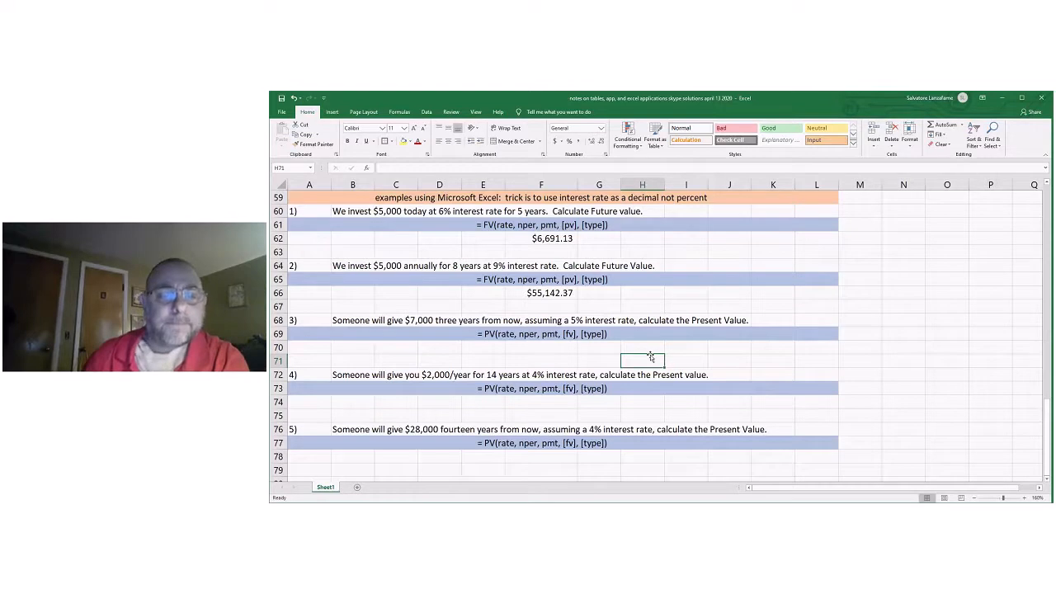
# Calculate problem 3's present value in F70 with =PV(.05,3,0,-7000).
pyautogui.click(493, 349)
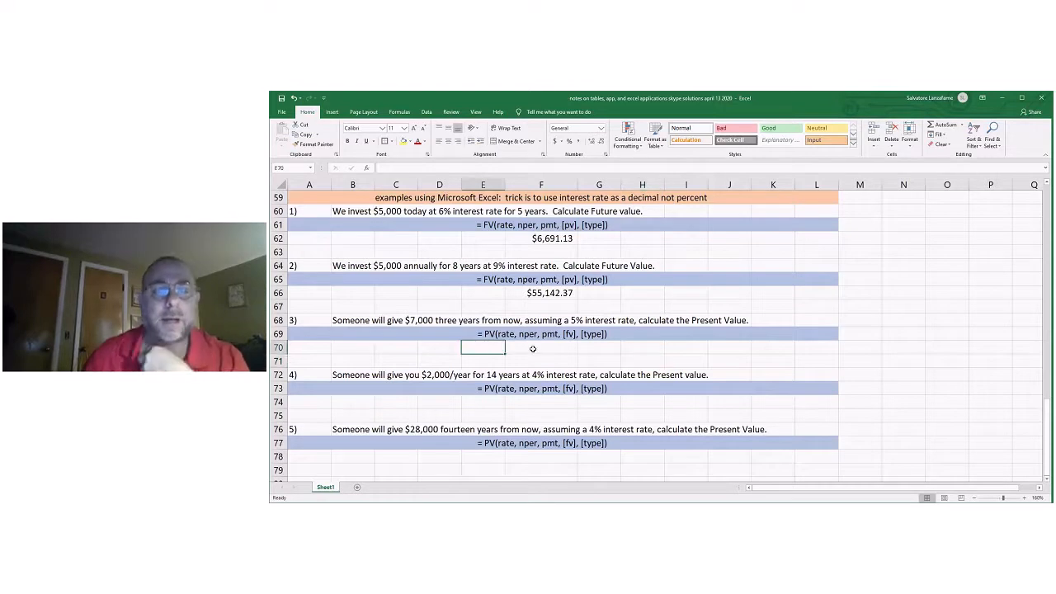
pyautogui.click(534, 347)
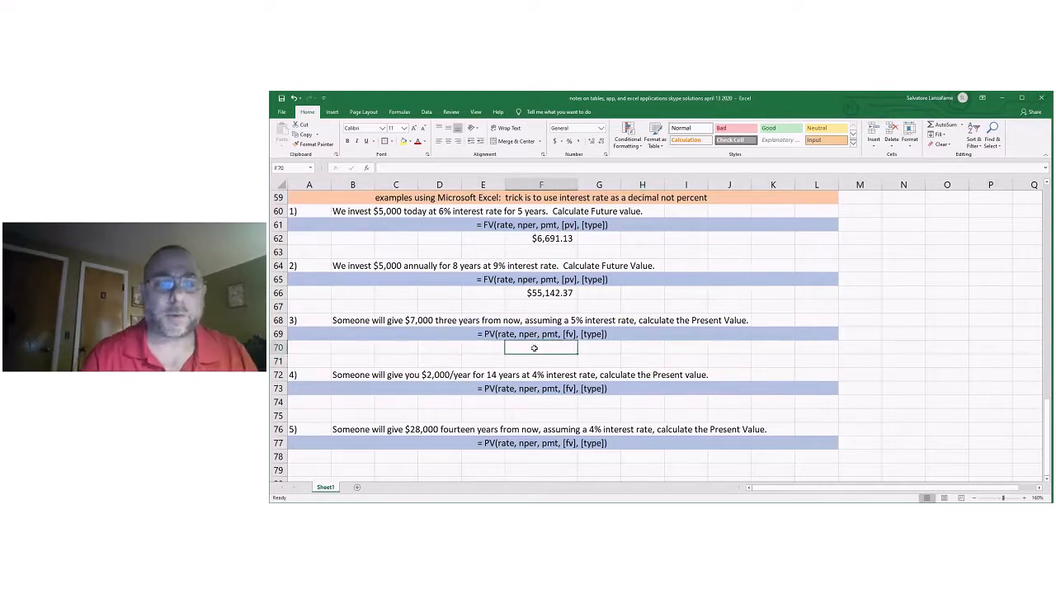
pyautogui.write('=')
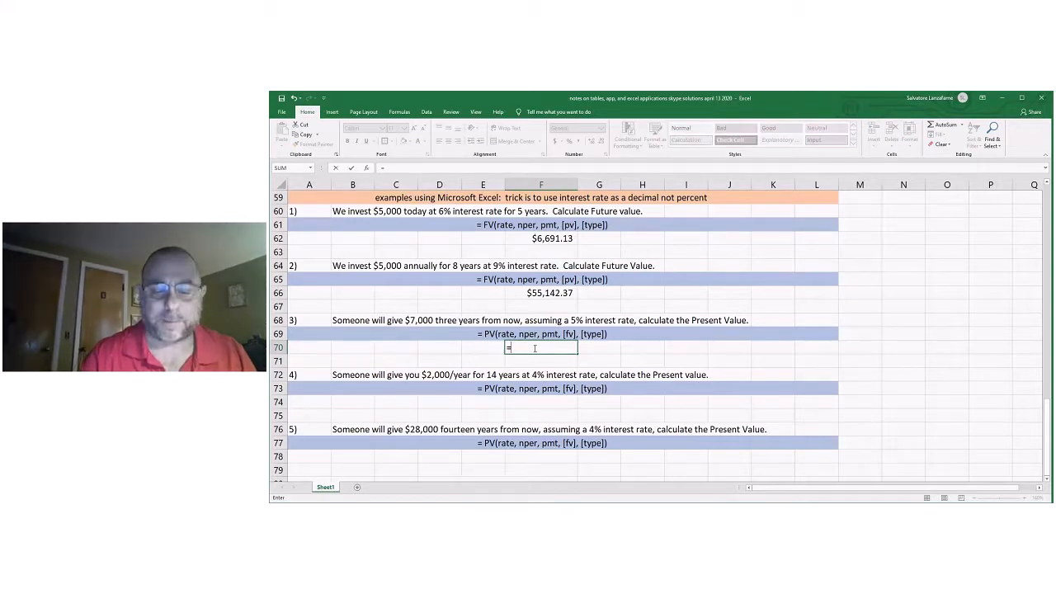
pyautogui.write('PV(')
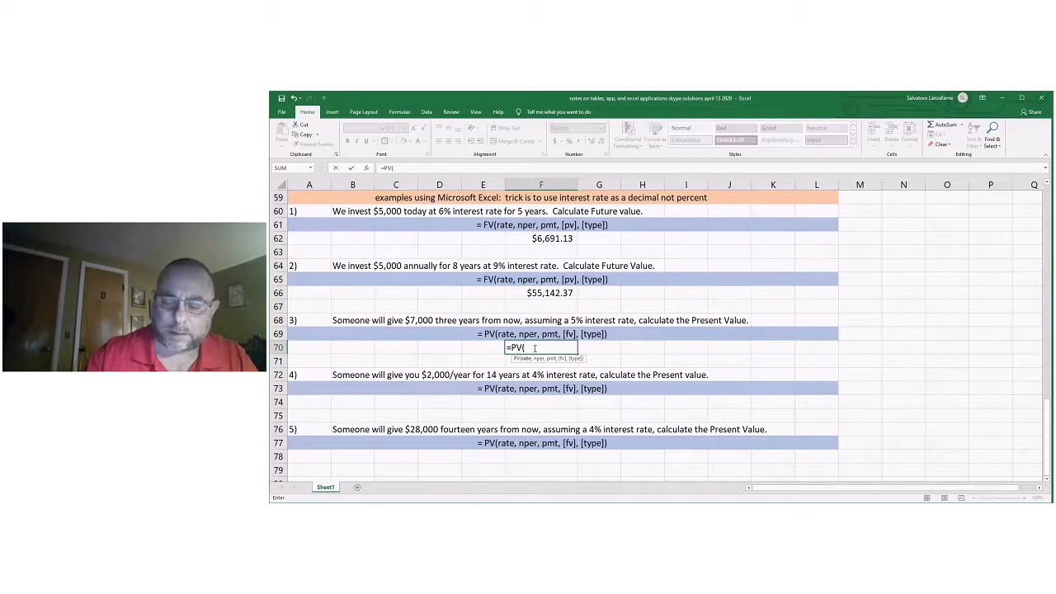
pyautogui.write('.05')
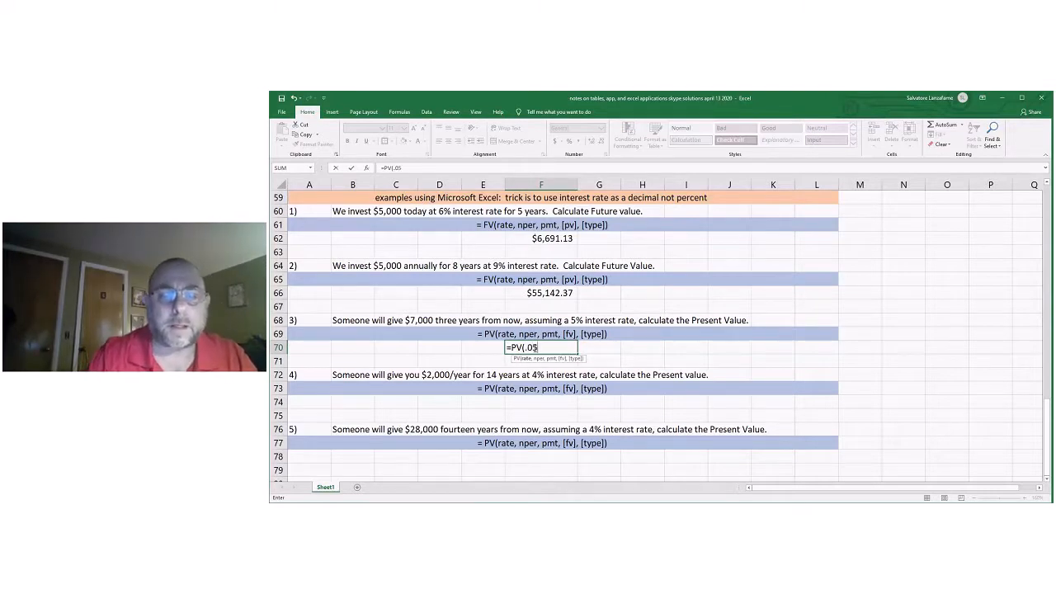
pyautogui.write(',')
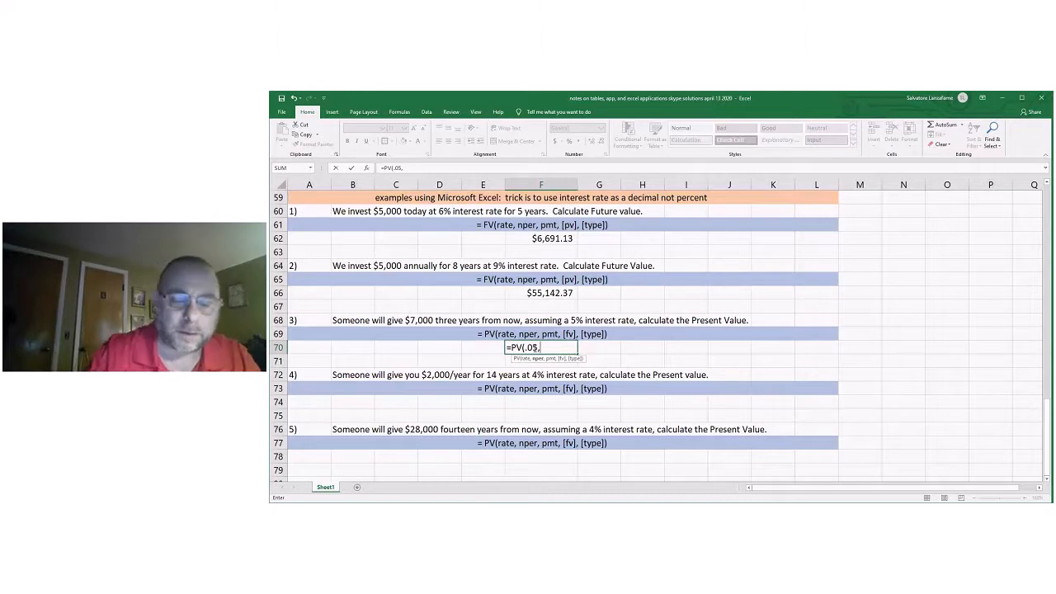
pyautogui.write('3')
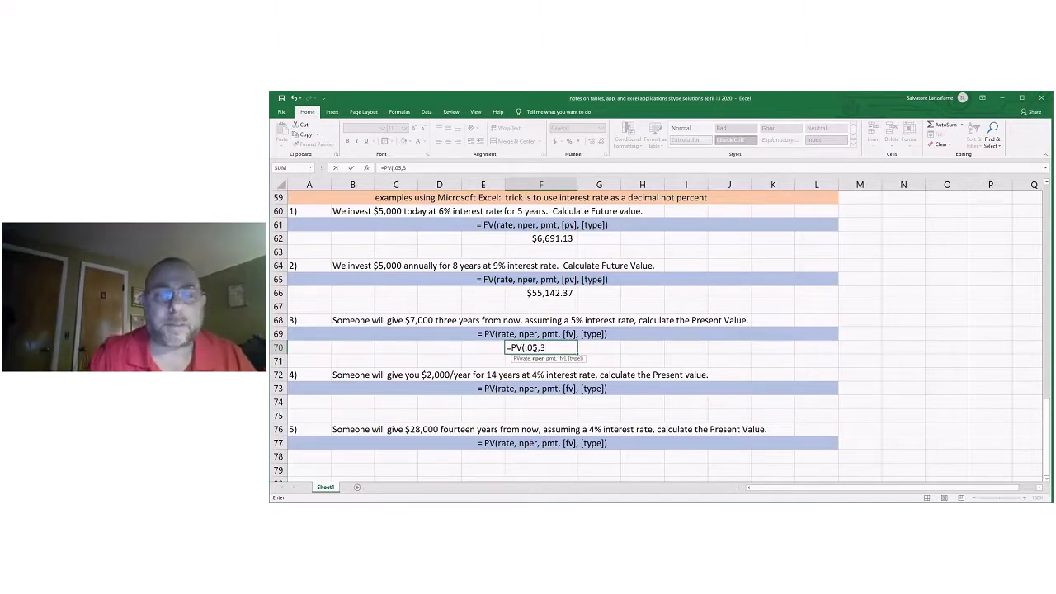
pyautogui.write(',')
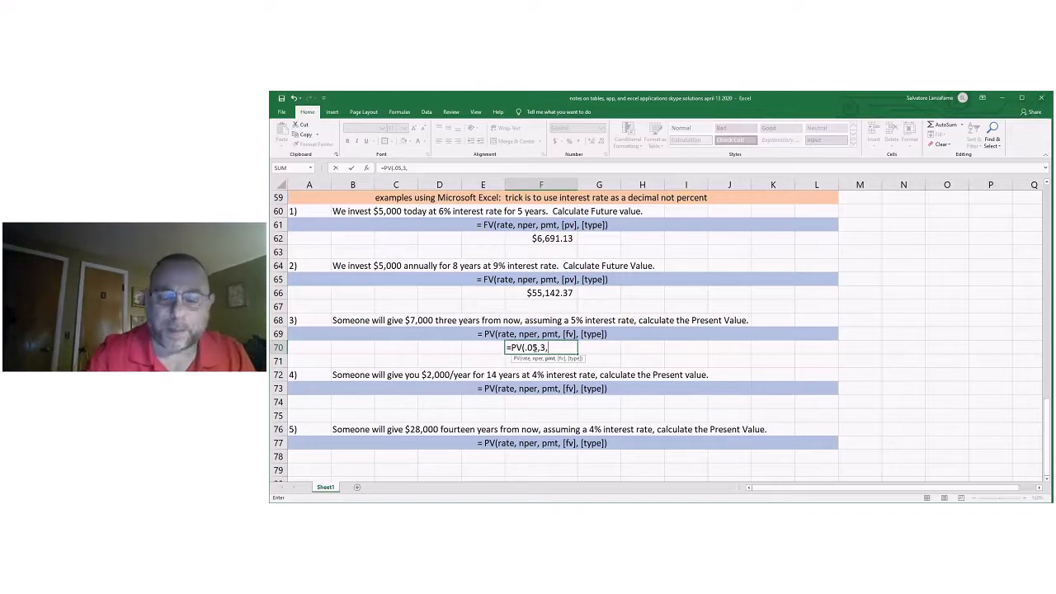
pyautogui.write('0,')
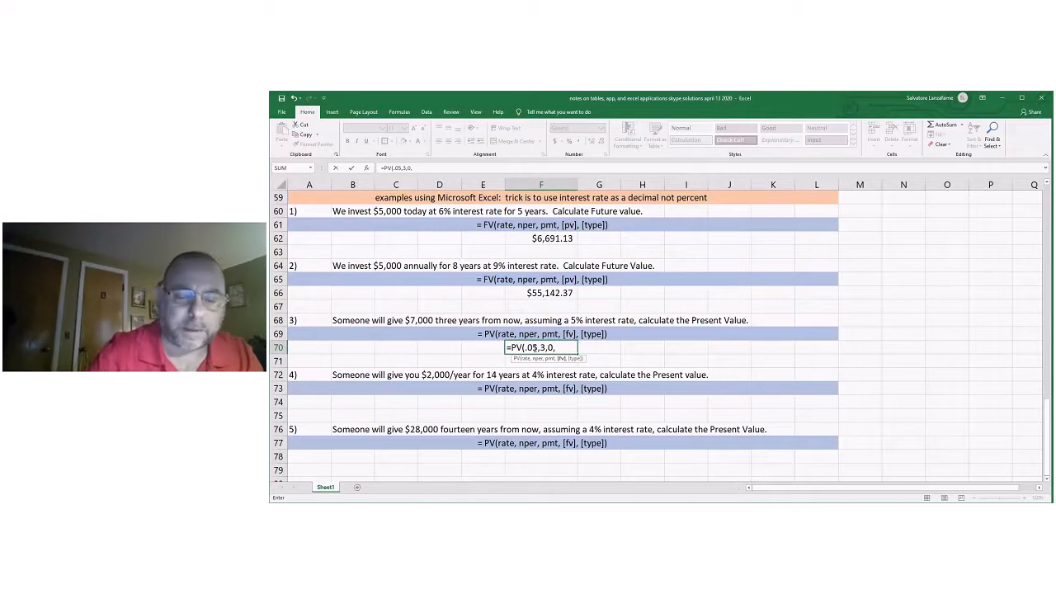
pyautogui.write('-7000')
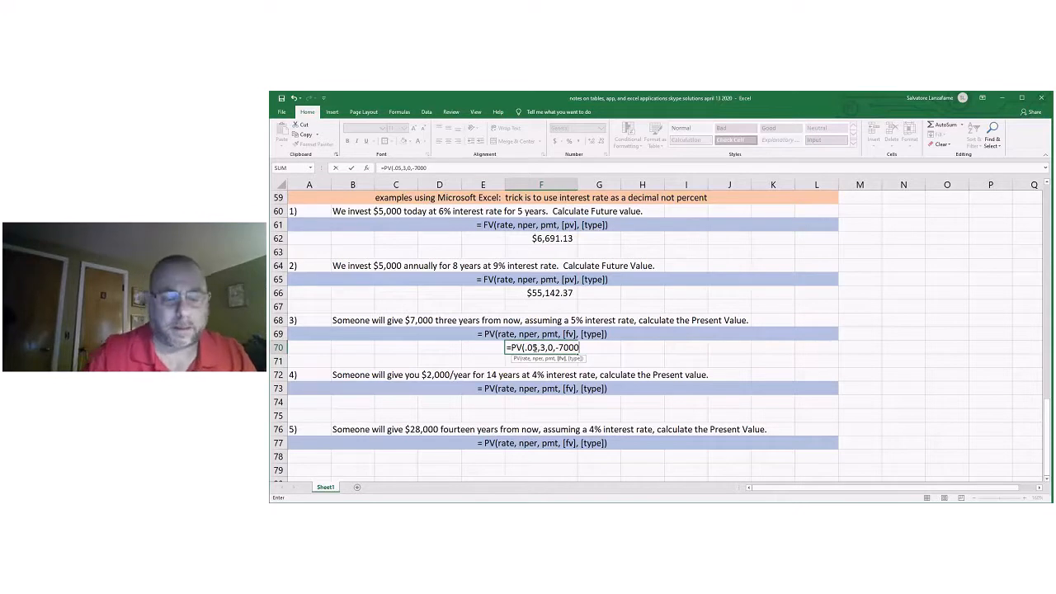
pyautogui.write(')')
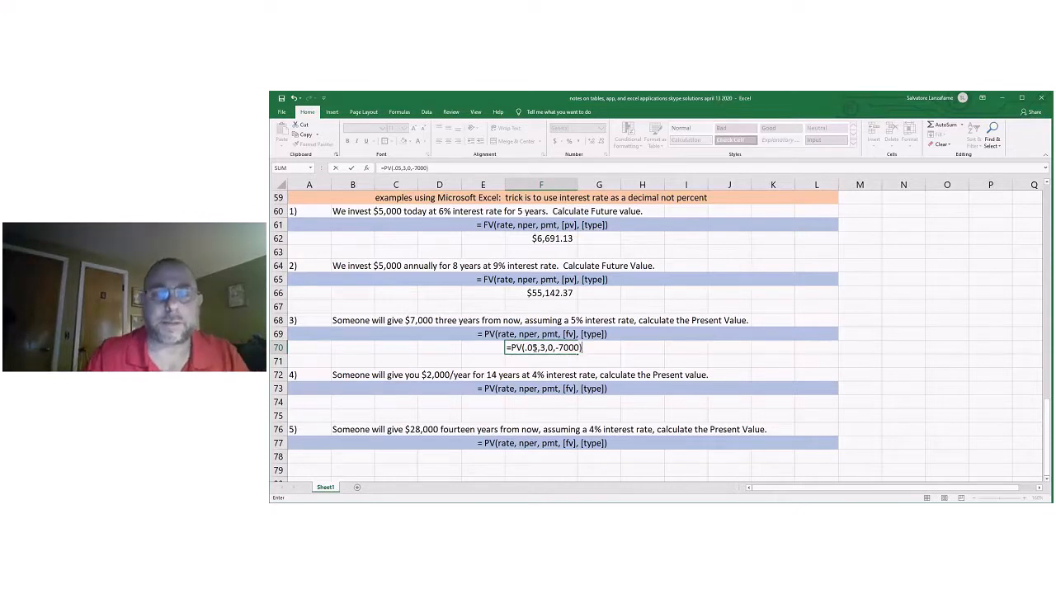
pyautogui.press('Return')
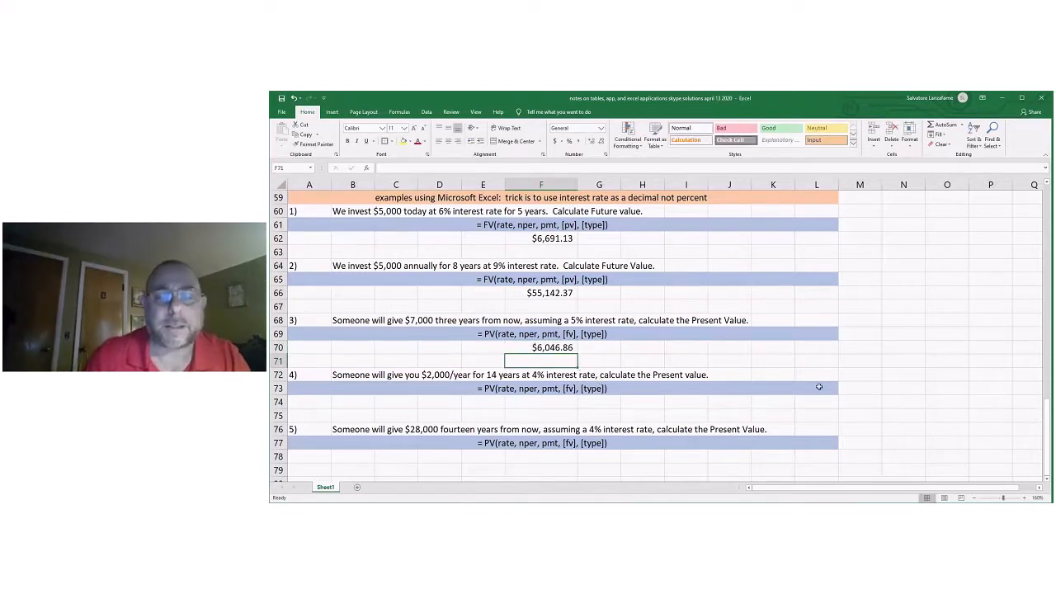
# Compare problem 3's present value in F70 with the calculator app answer in F49.
pyautogui.scroll(1, 884, 354)
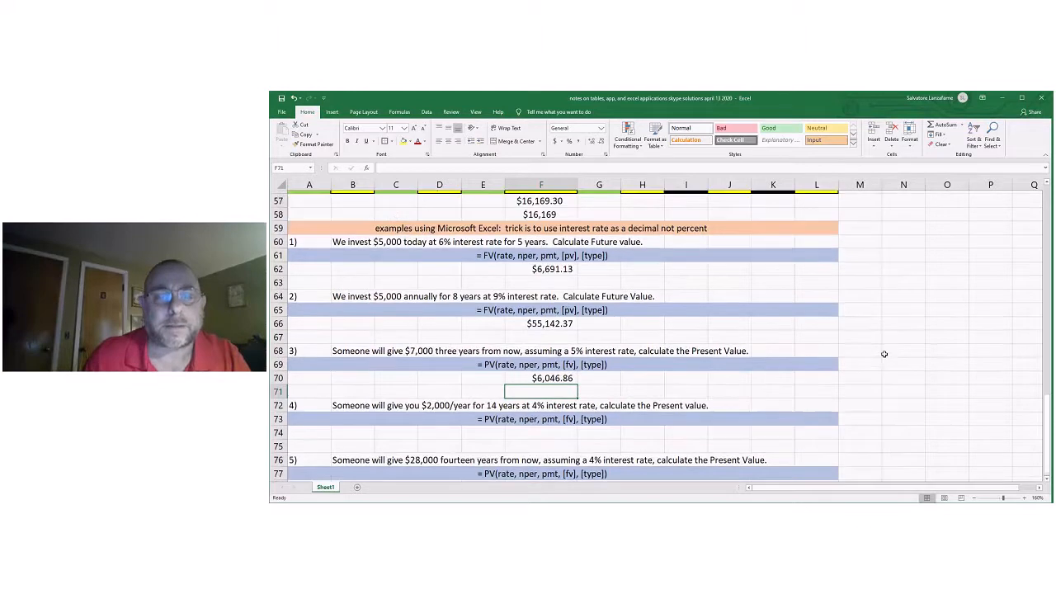
pyautogui.scroll(3, 883, 354)
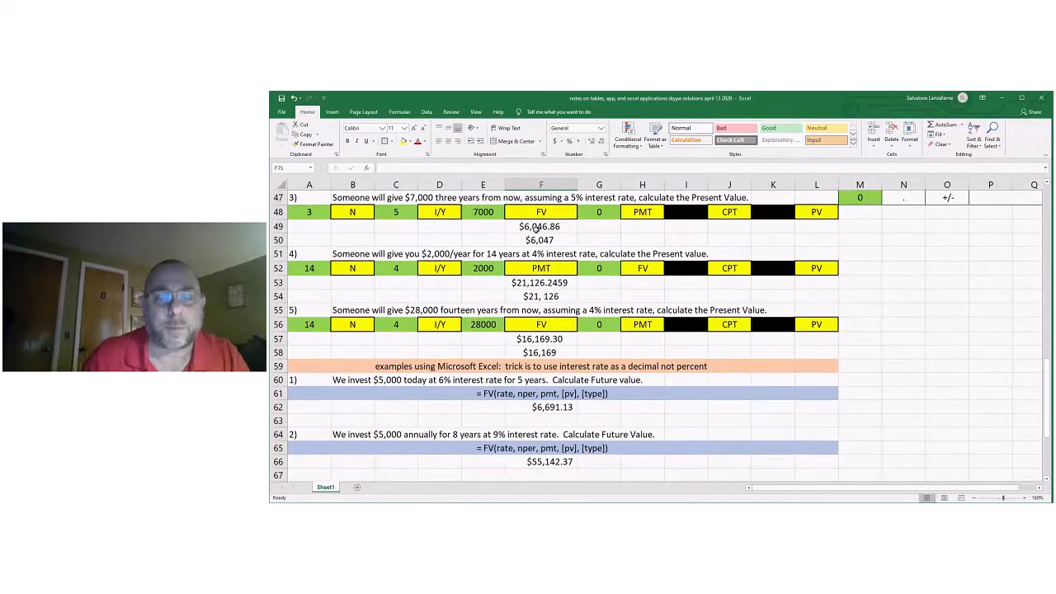
pyautogui.scroll(-1, 601, 282)
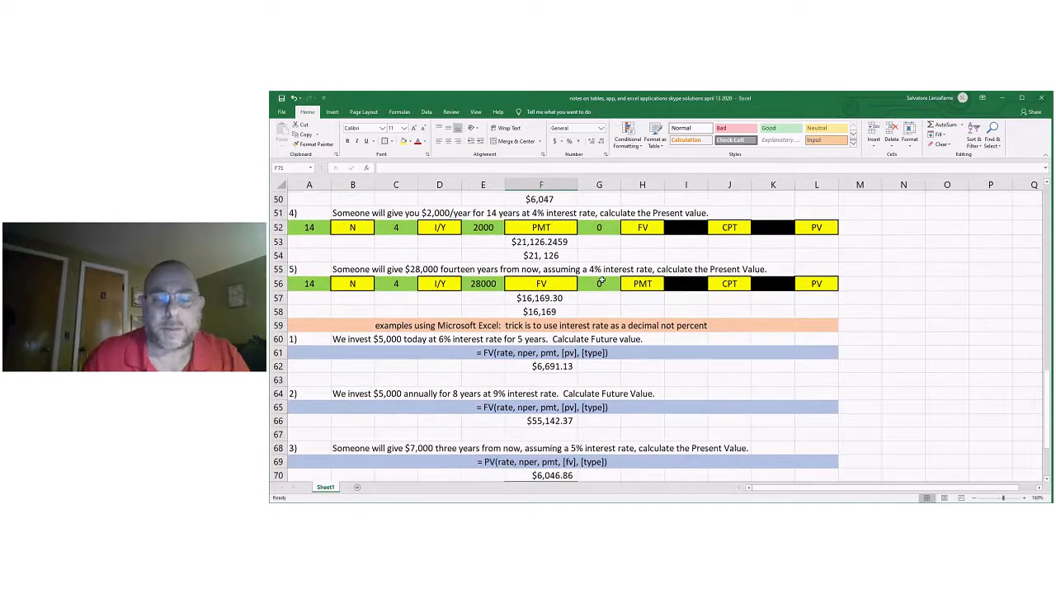
pyautogui.scroll(-1, 601, 283)
pyautogui.click(566, 430)
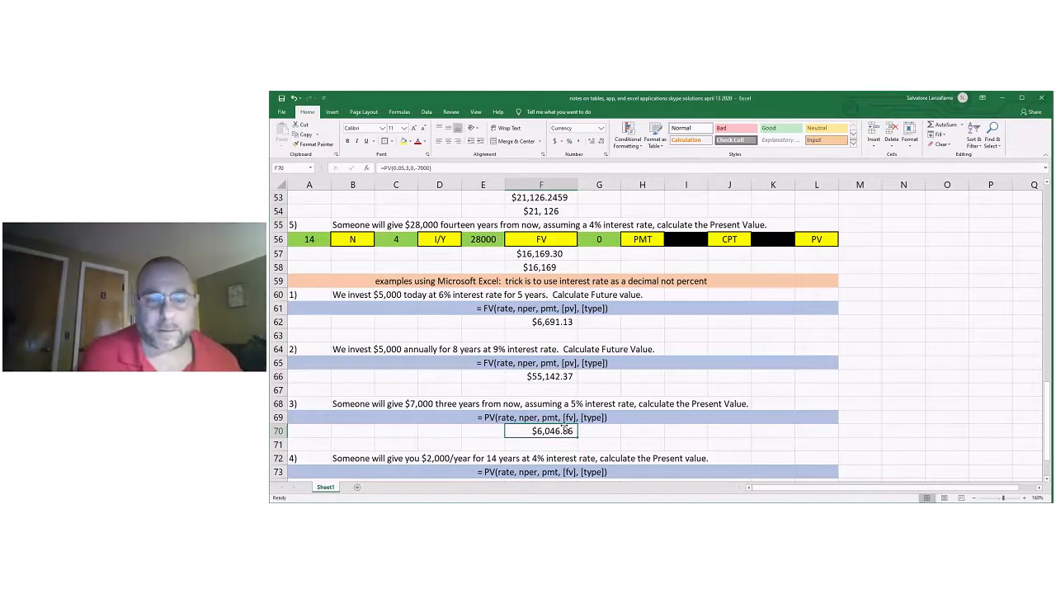
pyautogui.click(891, 391)
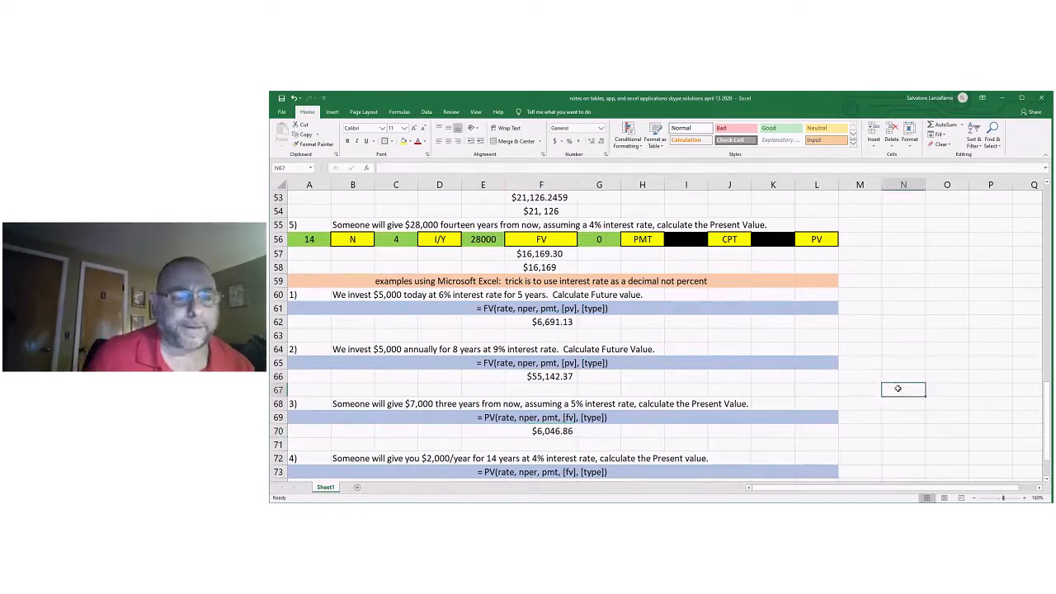
pyautogui.scroll(-1, 895, 389)
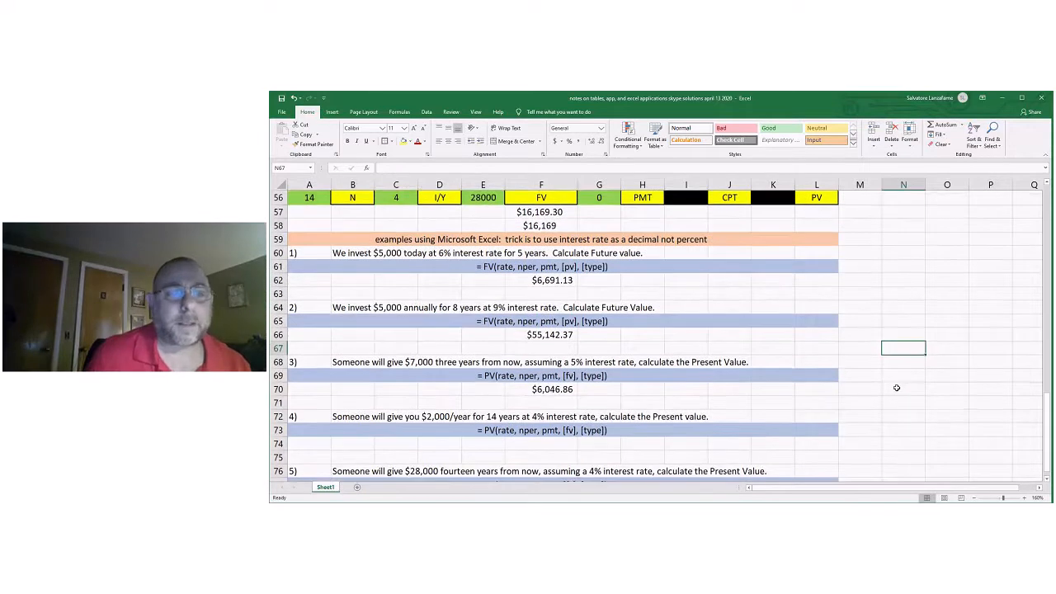
pyautogui.scroll(-1, 897, 388)
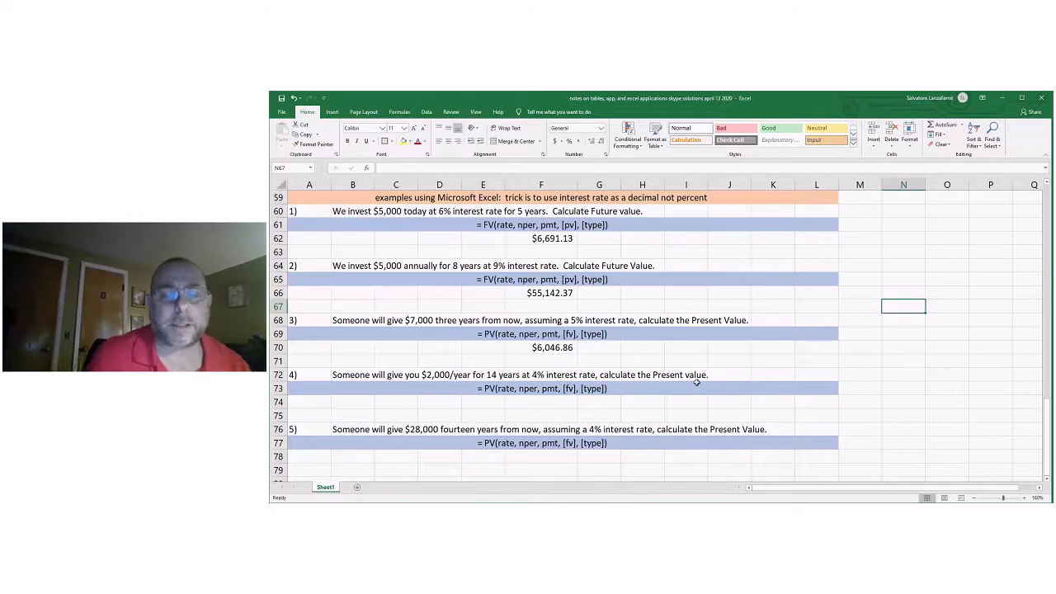
pyautogui.click(518, 402)
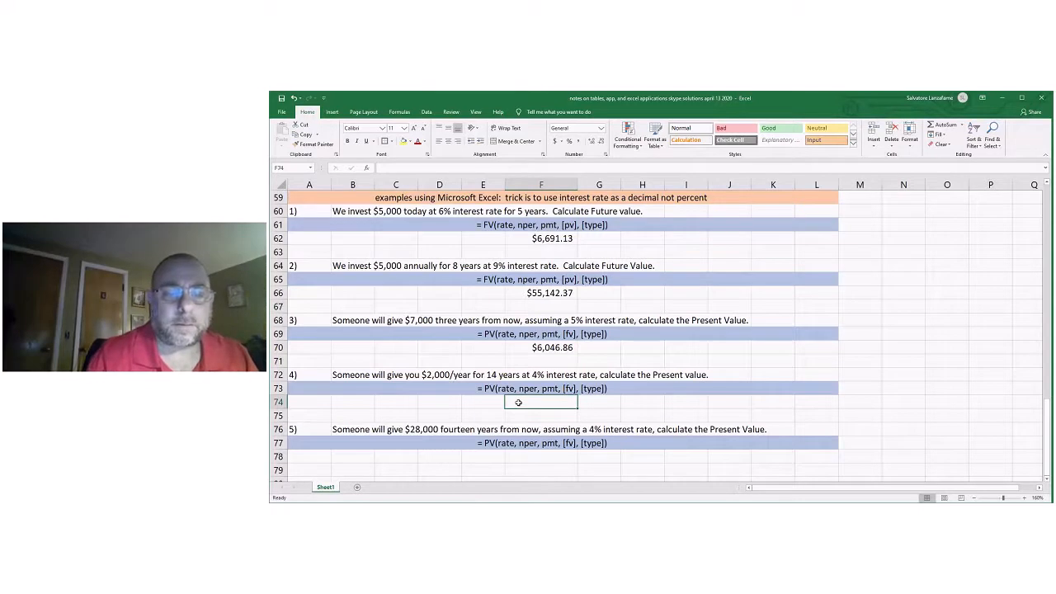
pyautogui.write('=')
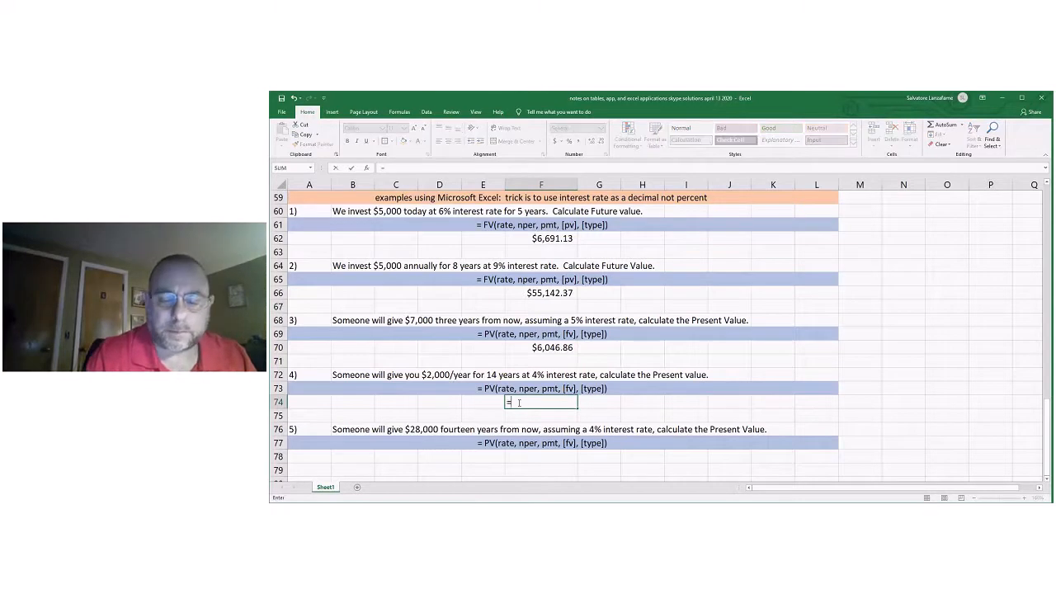
pyautogui.write('PV(')
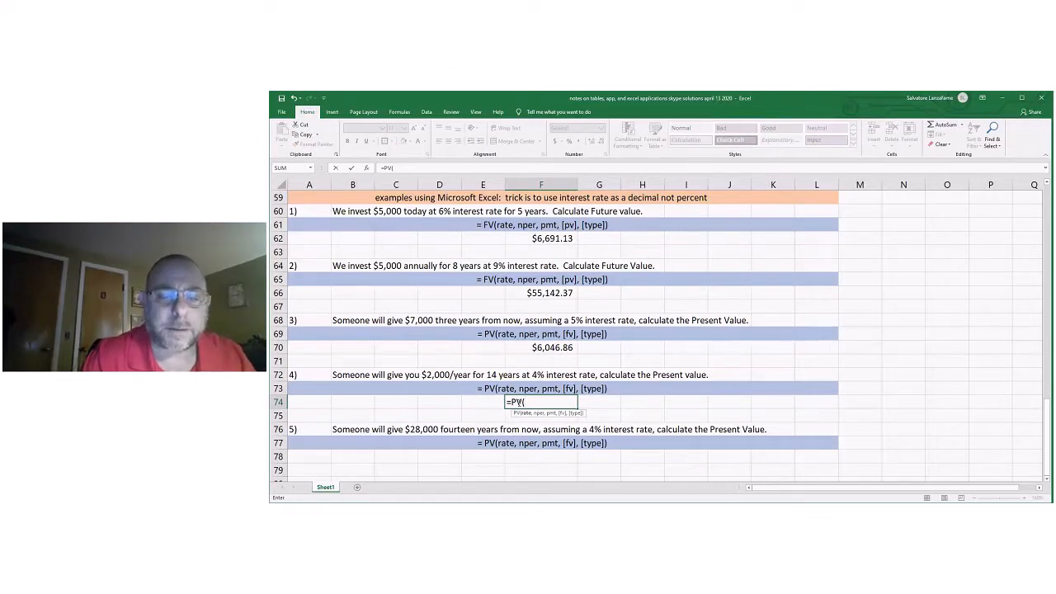
pyautogui.press('BackSpace')
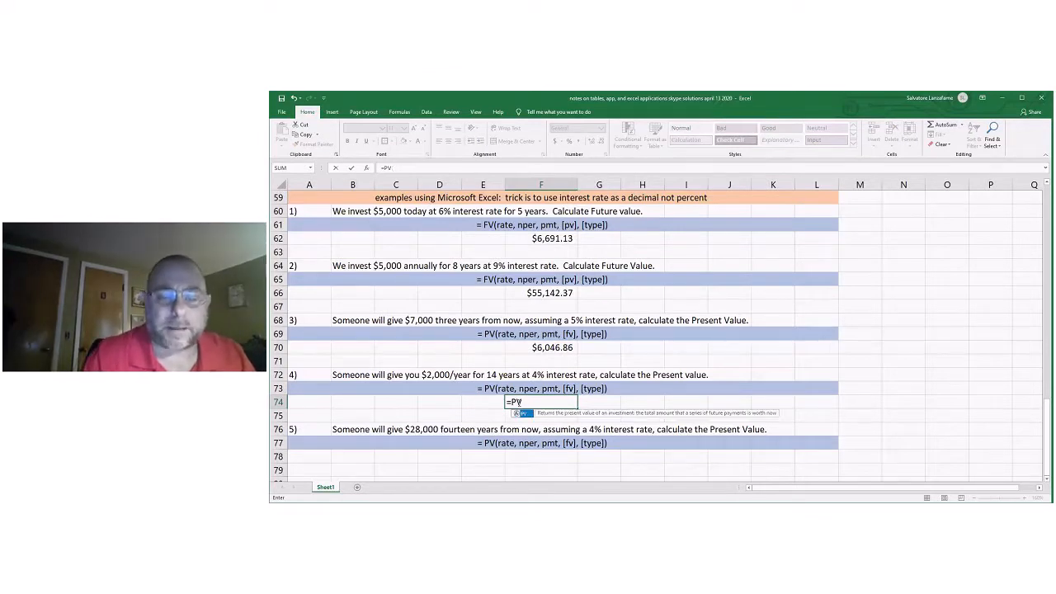
pyautogui.press('BackSpace')
pyautogui.press('BackSpace')
pyautogui.press('BackSpace')
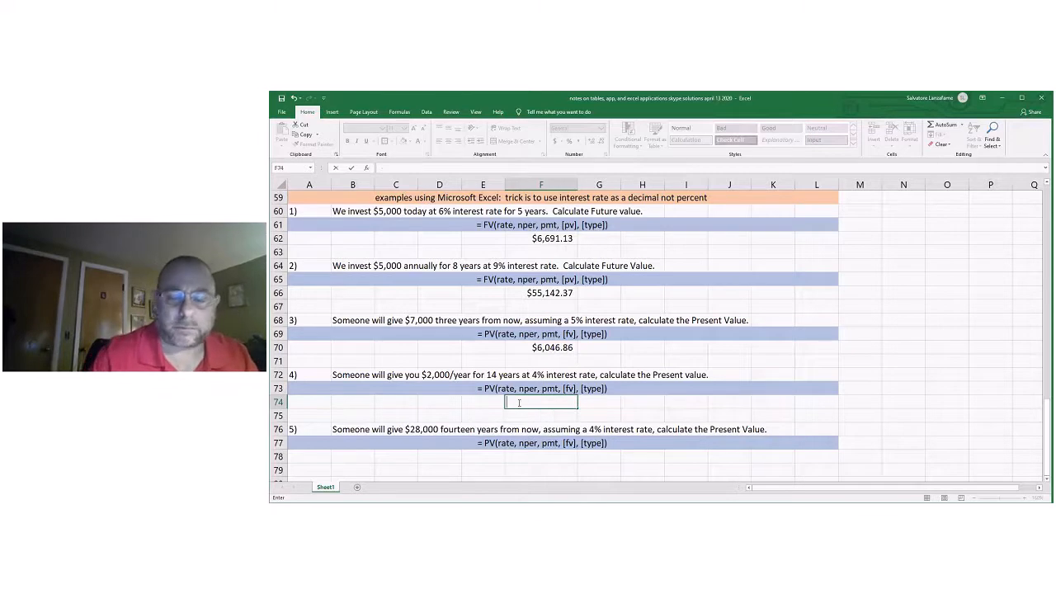
# Calculate problem 4's present value in F74 with =PV(.04,14,-2000,0).
pyautogui.write('=')
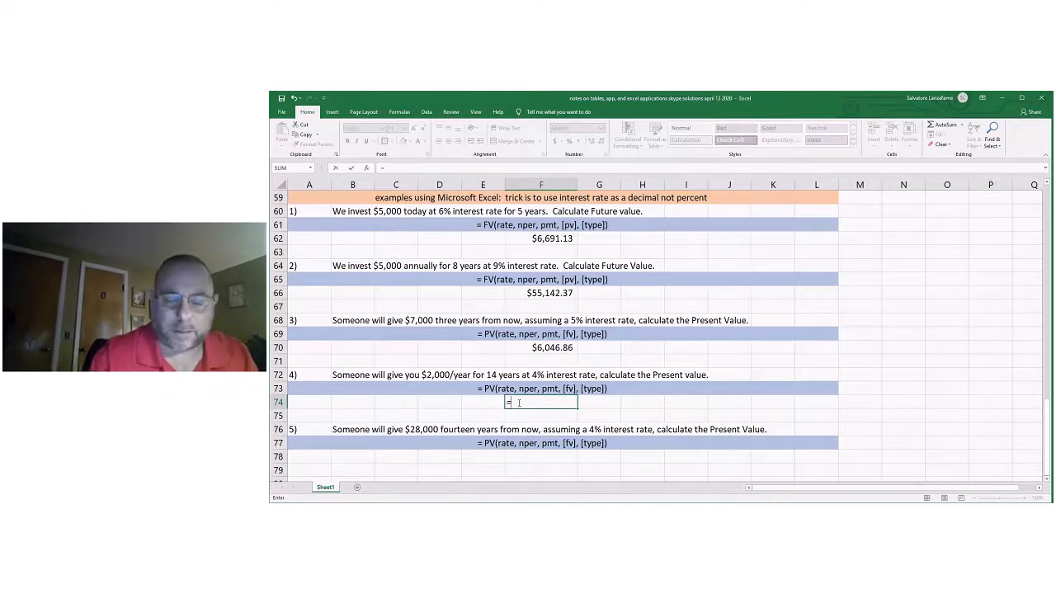
pyautogui.write('PV(')
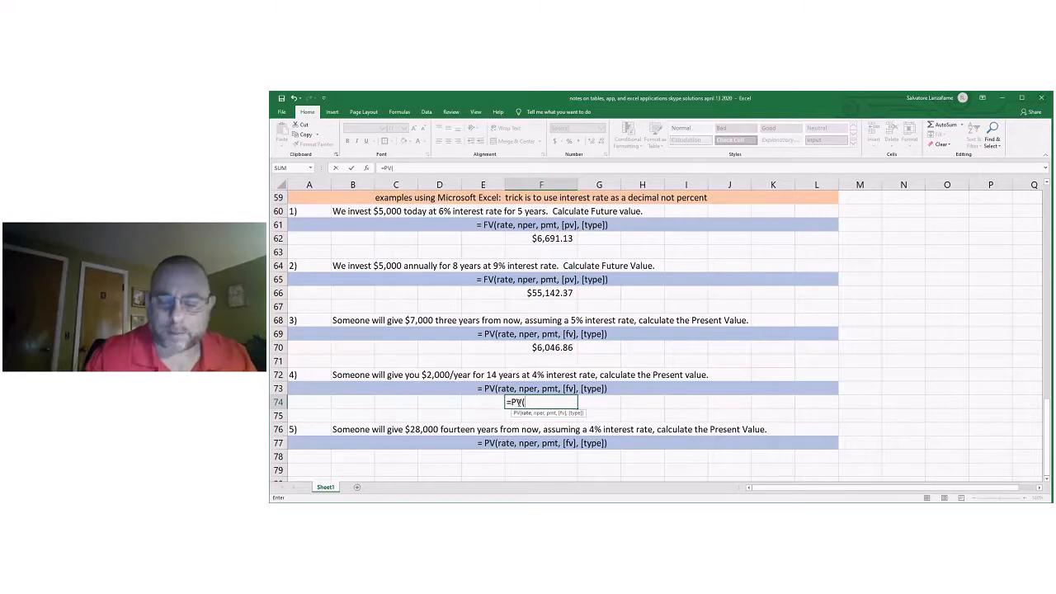
pyautogui.write('.0')
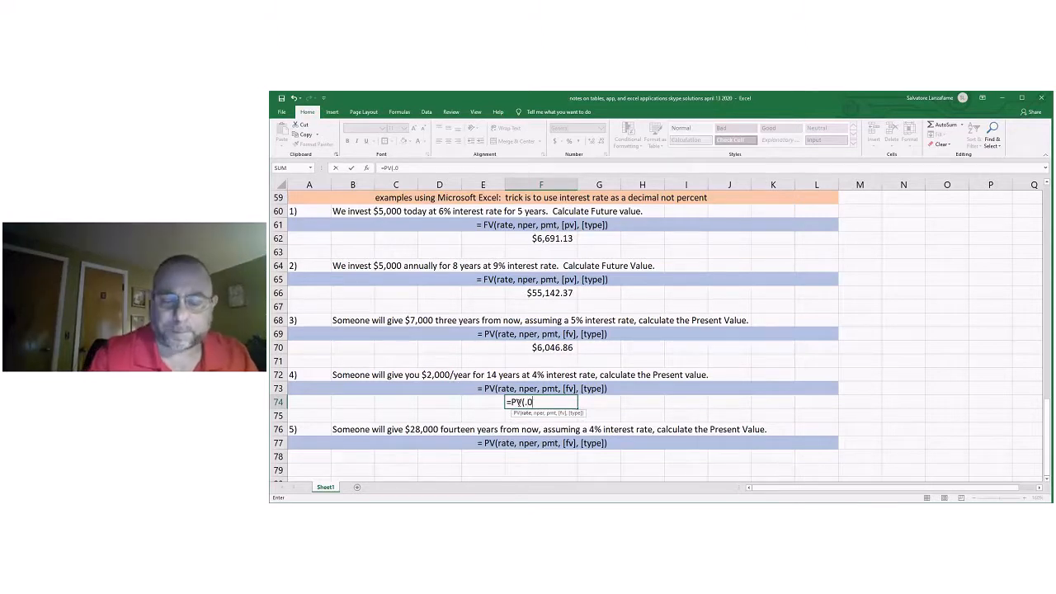
pyautogui.write('4,')
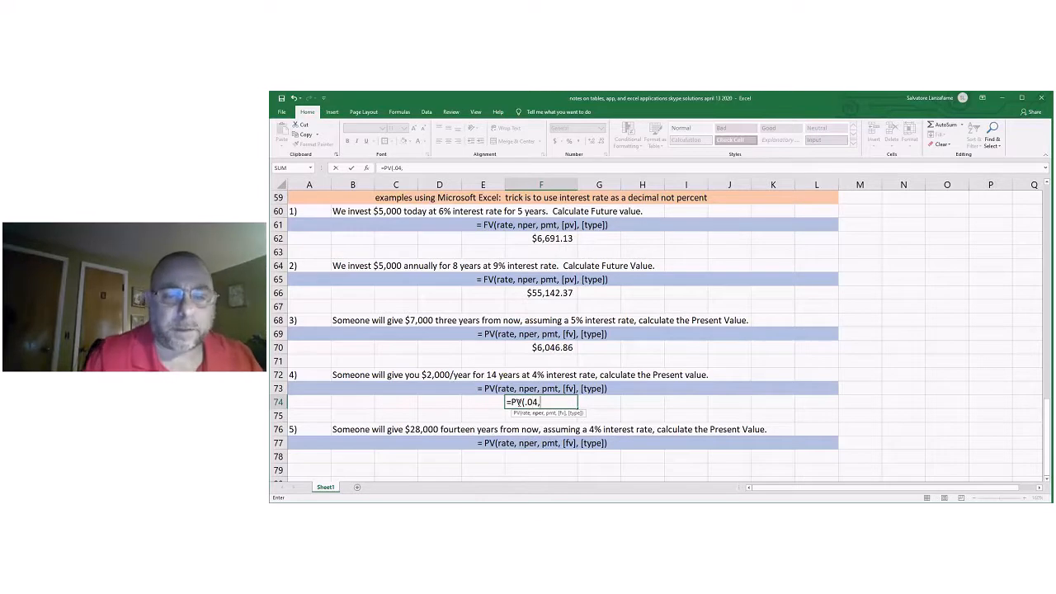
pyautogui.write('14,')
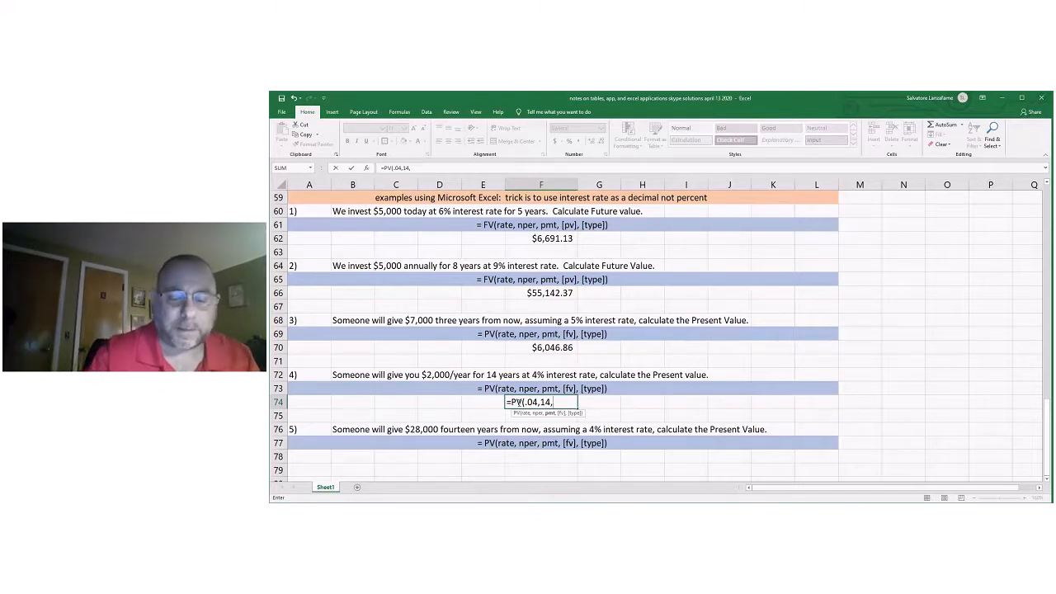
pyautogui.write('2')
pyautogui.press('BackSpace')
pyautogui.write('-2000')
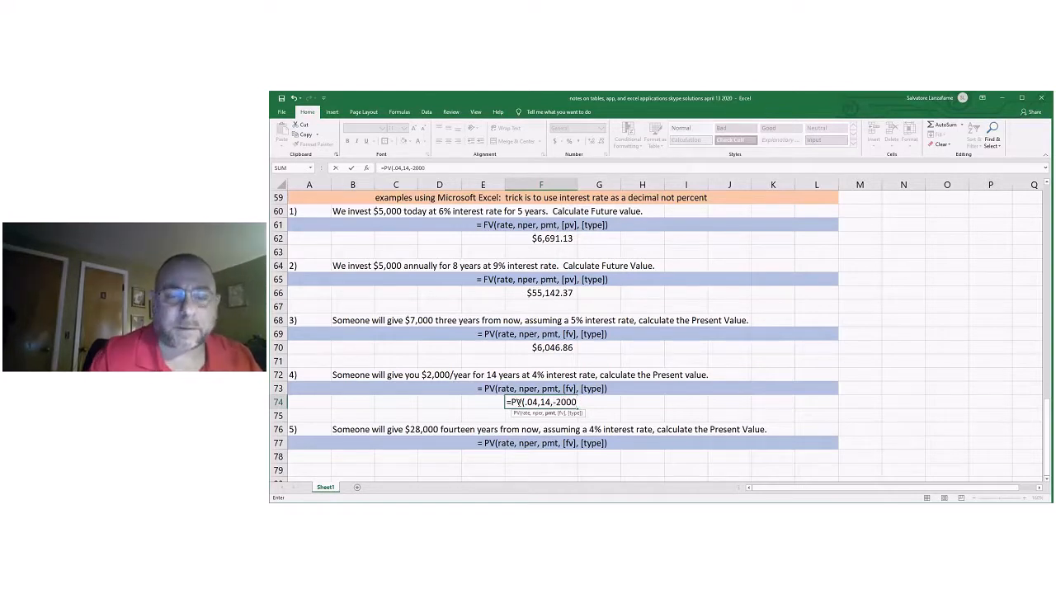
pyautogui.write(',')
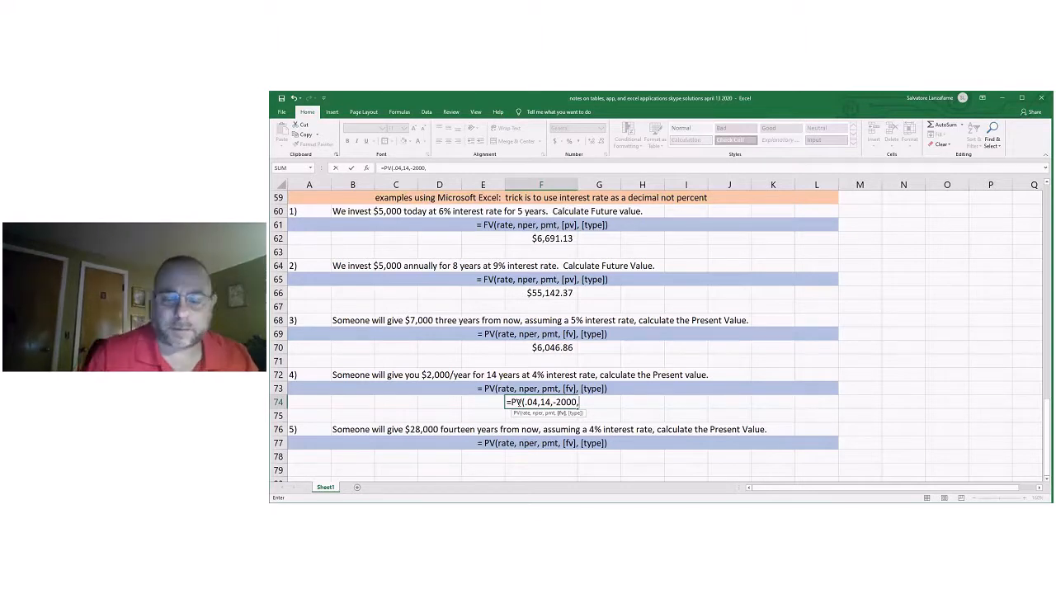
pyautogui.write('0')
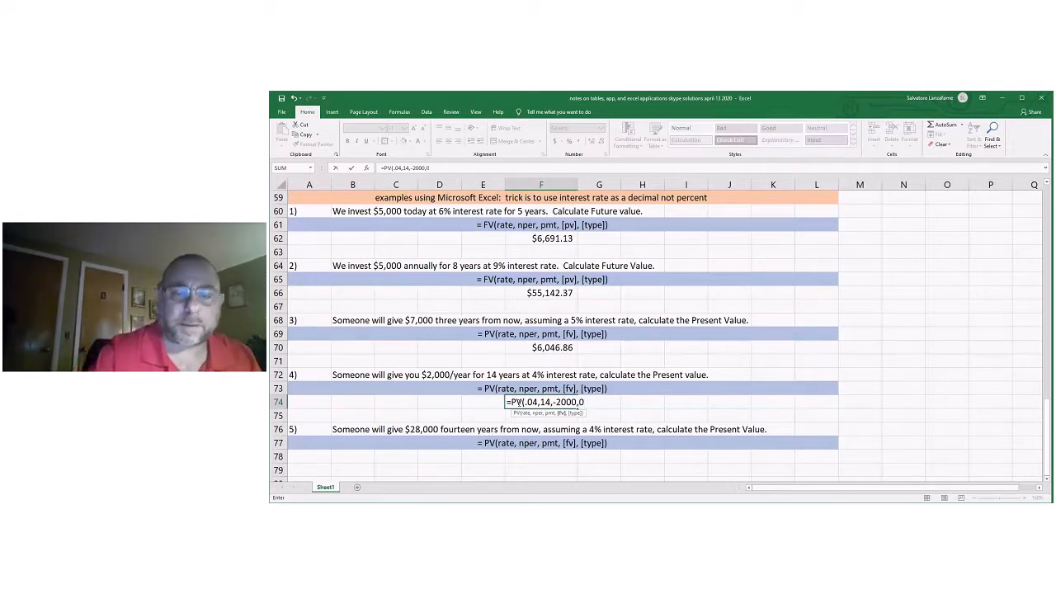
pyautogui.write(')')
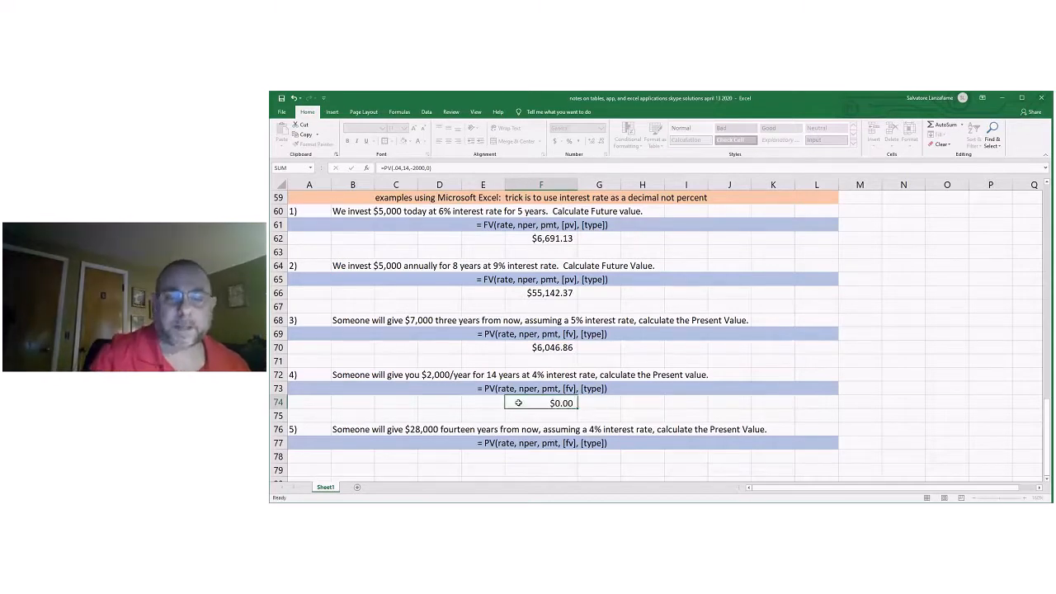
pyautogui.press('Return')
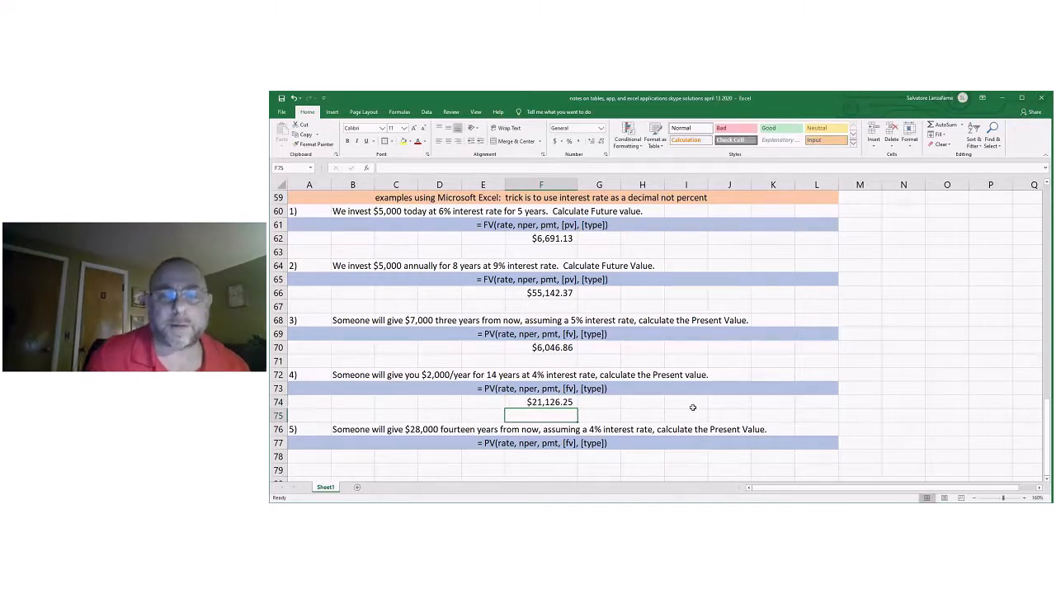
# Check problem 4's present value in F74 against the calculator app answer in F53, showing it temporarily with four decimals before restoring two.
pyautogui.scroll(1, 859, 384)
pyautogui.scroll(2, 753, 348)
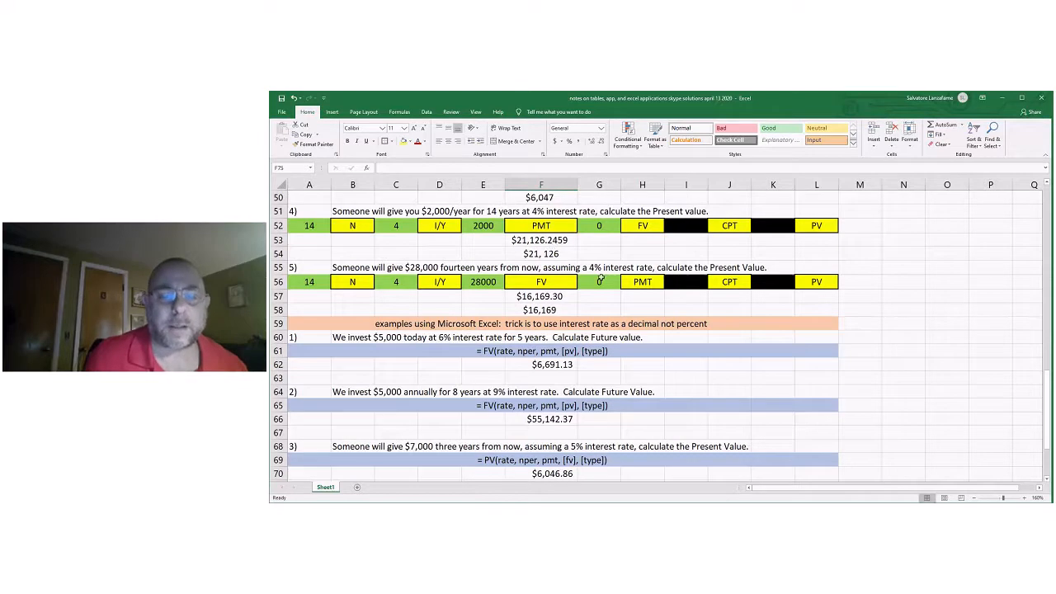
pyautogui.scroll(-2, 604, 285)
pyautogui.press('Up')
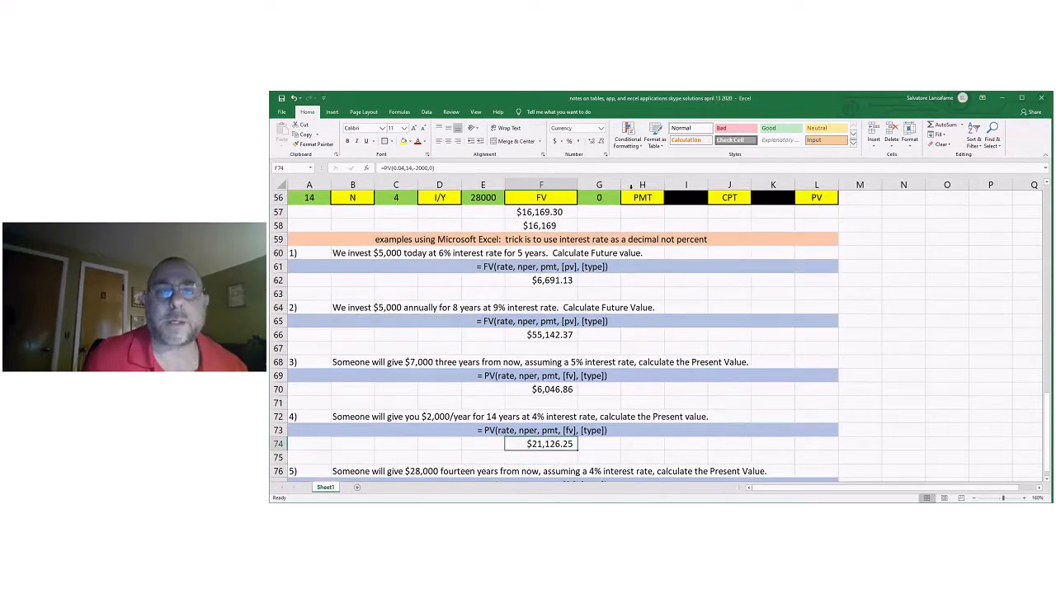
pyautogui.click(591, 141)
pyautogui.click(591, 141)
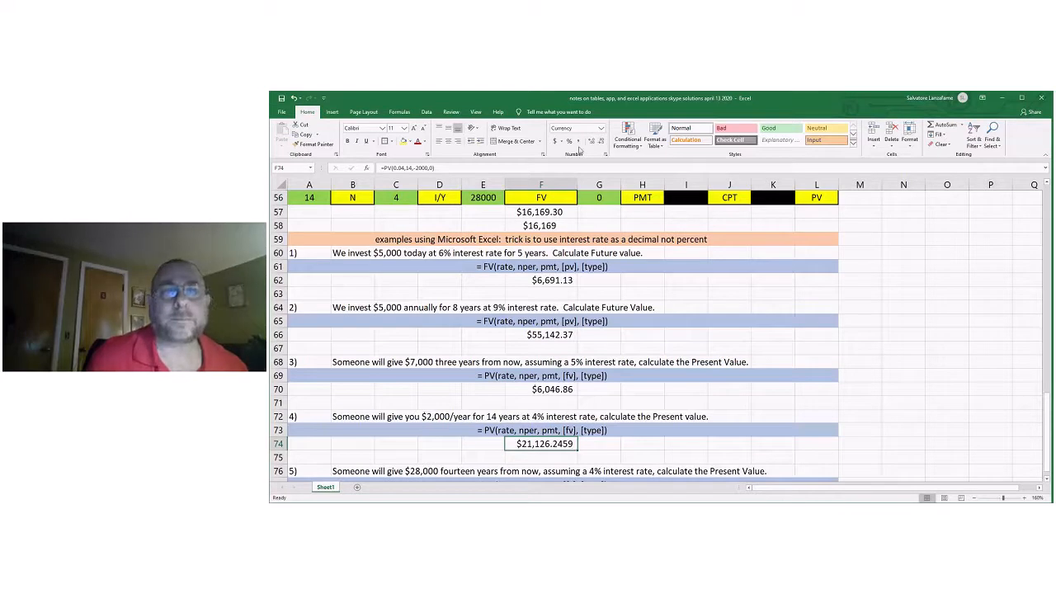
pyautogui.click(601, 141)
pyautogui.click(601, 141)
pyautogui.click(939, 373)
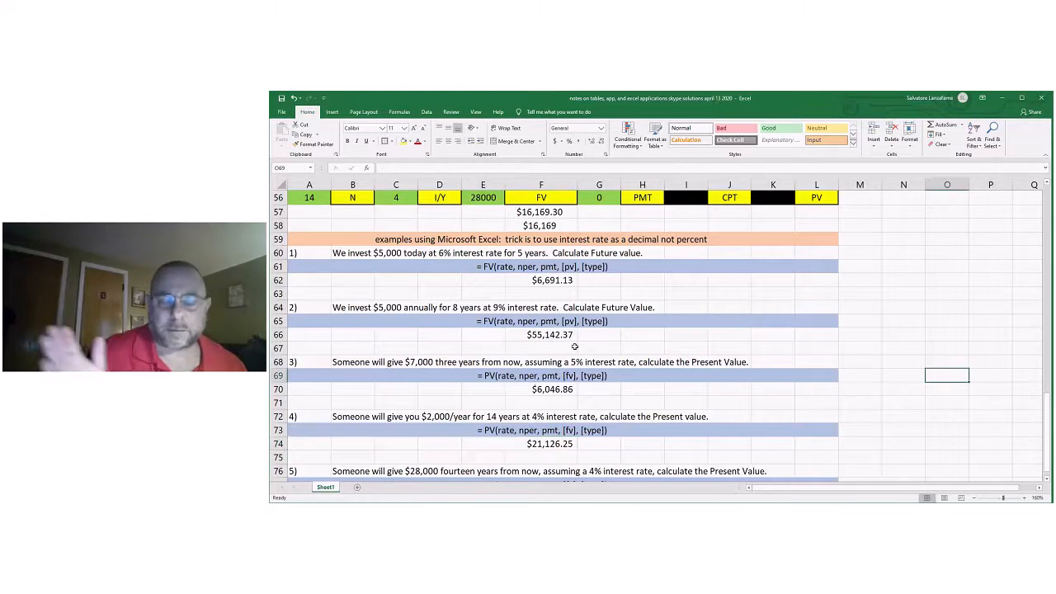
# Calculate problem 5's present value in F78 with =PV(.04,14,0,-28000).
pyautogui.scroll(-2, 566, 357)
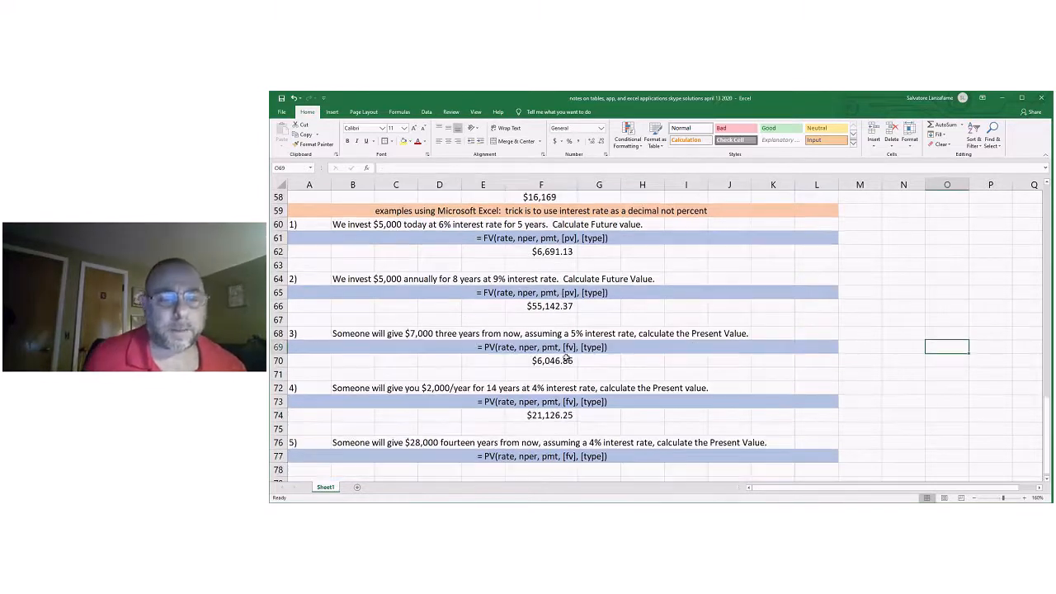
pyautogui.scroll(-1, 569, 359)
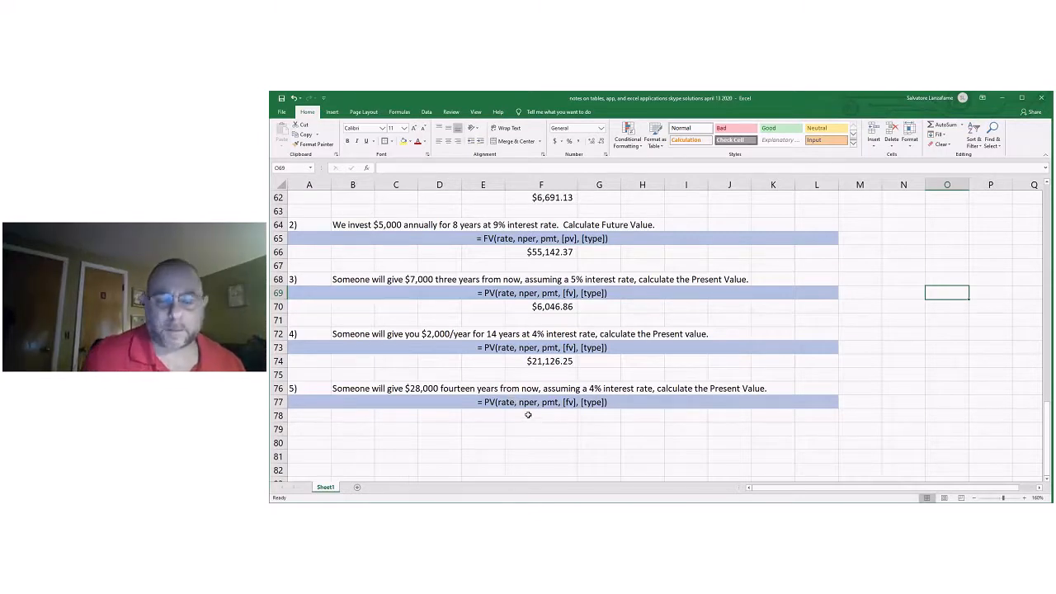
pyautogui.click(528, 415)
pyautogui.write('=')
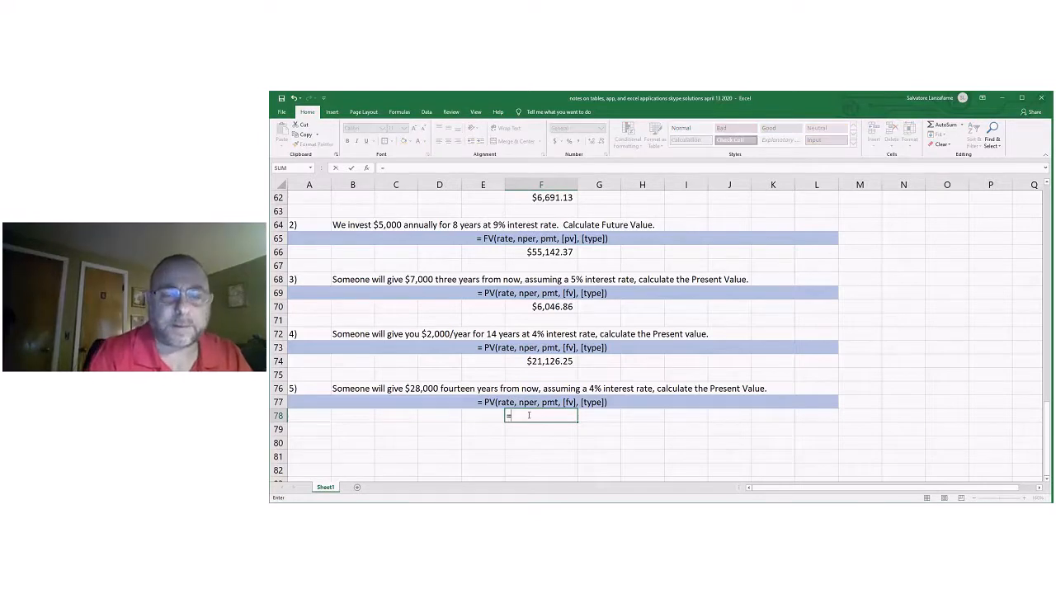
pyautogui.write('PV')
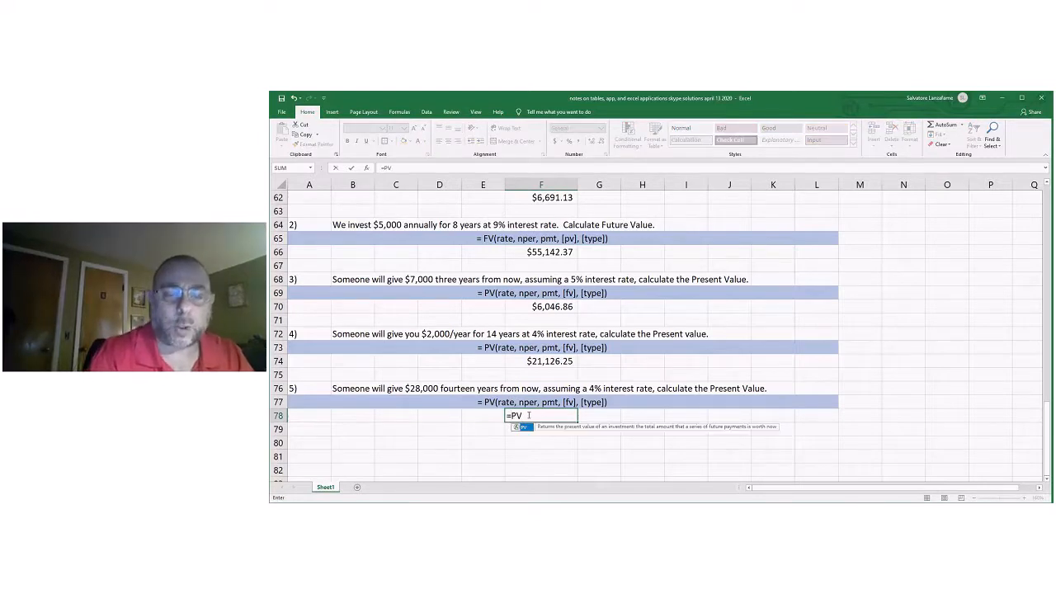
pyautogui.write('(')
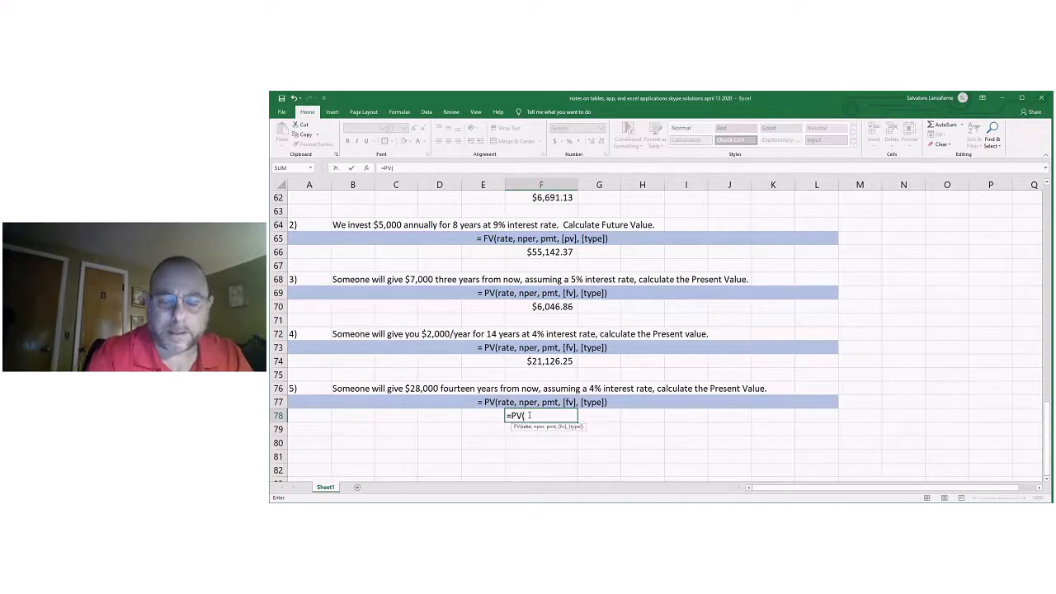
pyautogui.write('.04')
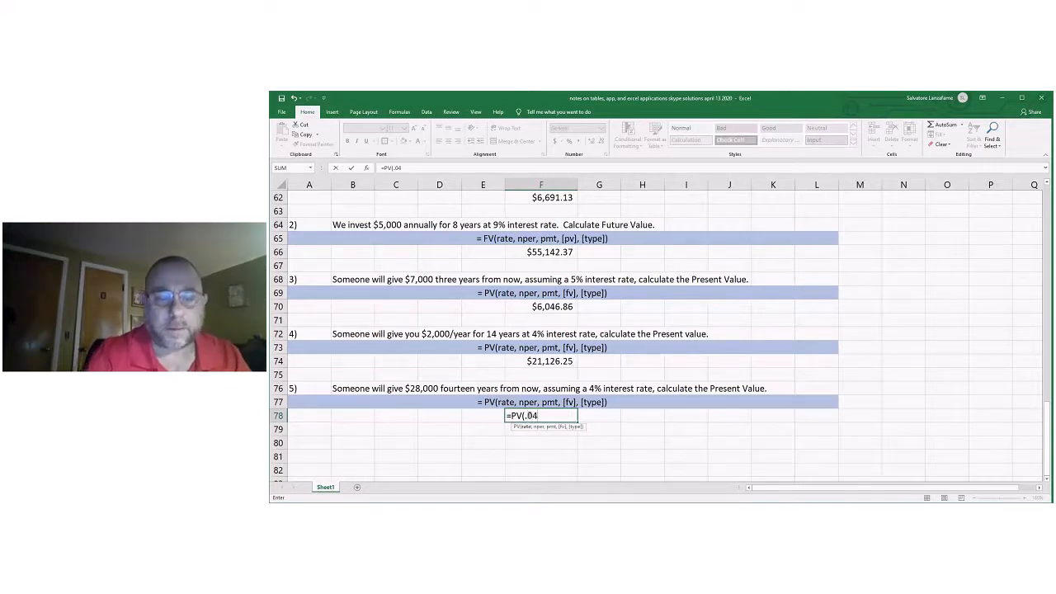
pyautogui.write(',')
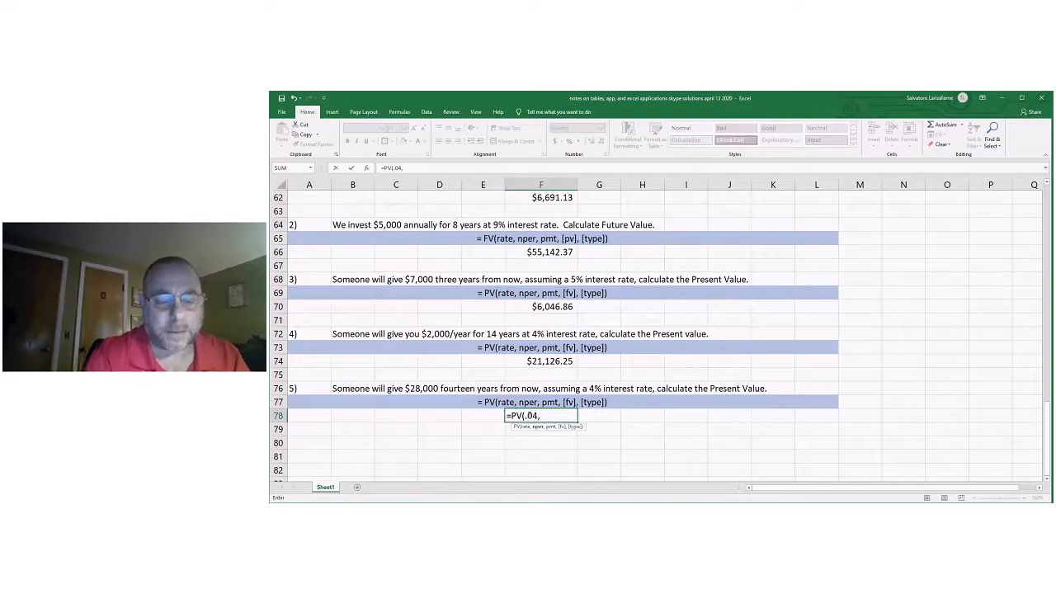
pyautogui.write('14')
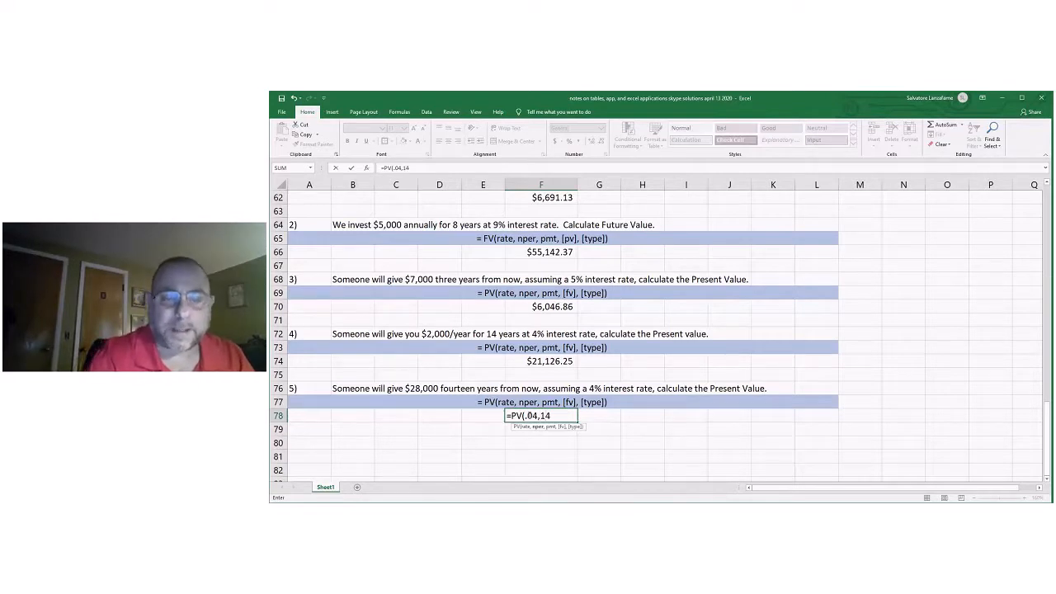
pyautogui.write(',')
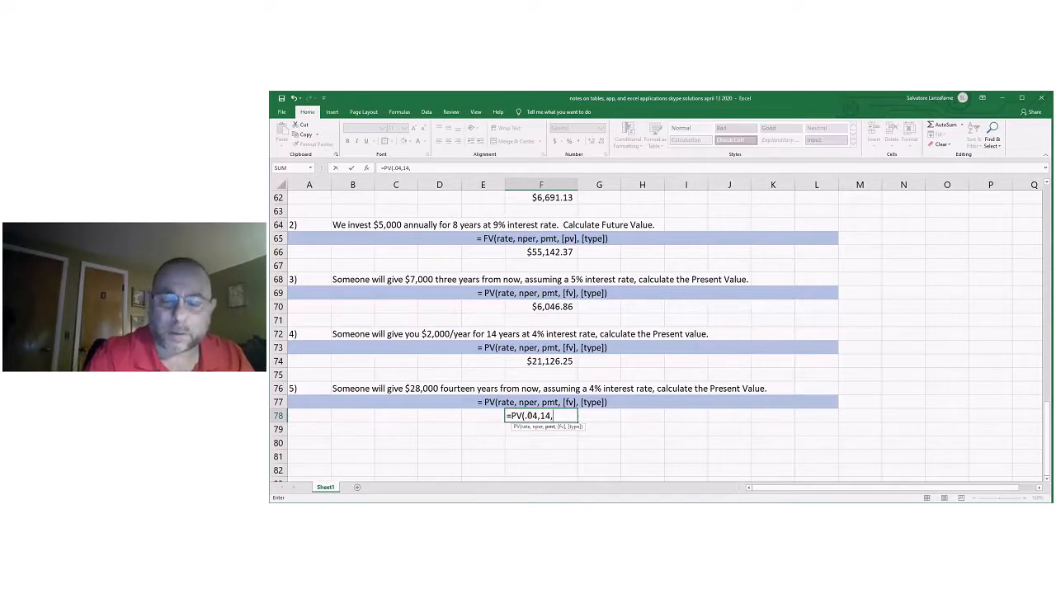
pyautogui.write('0,')
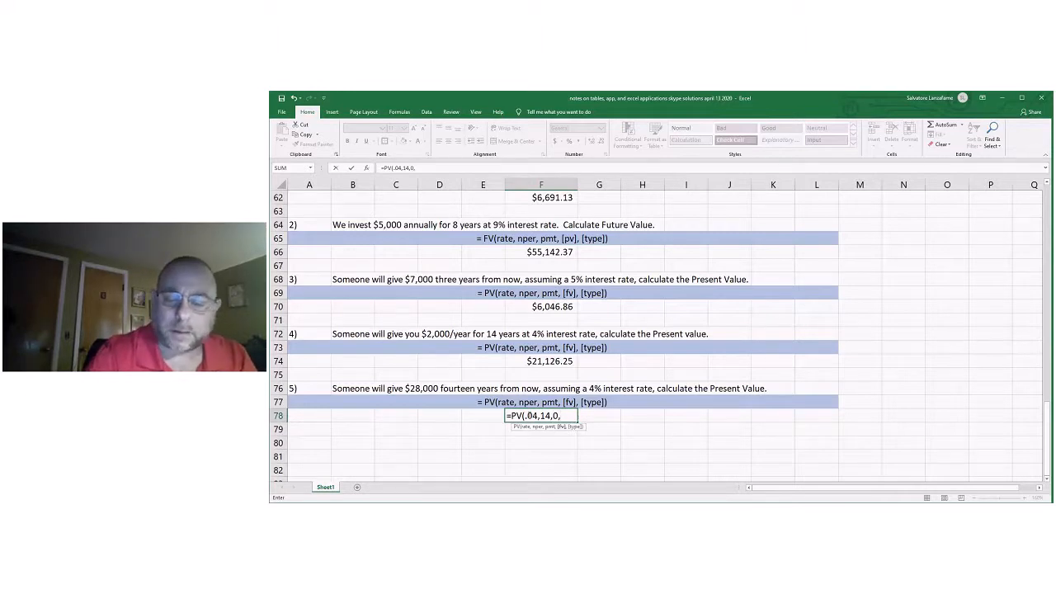
pyautogui.write('-')
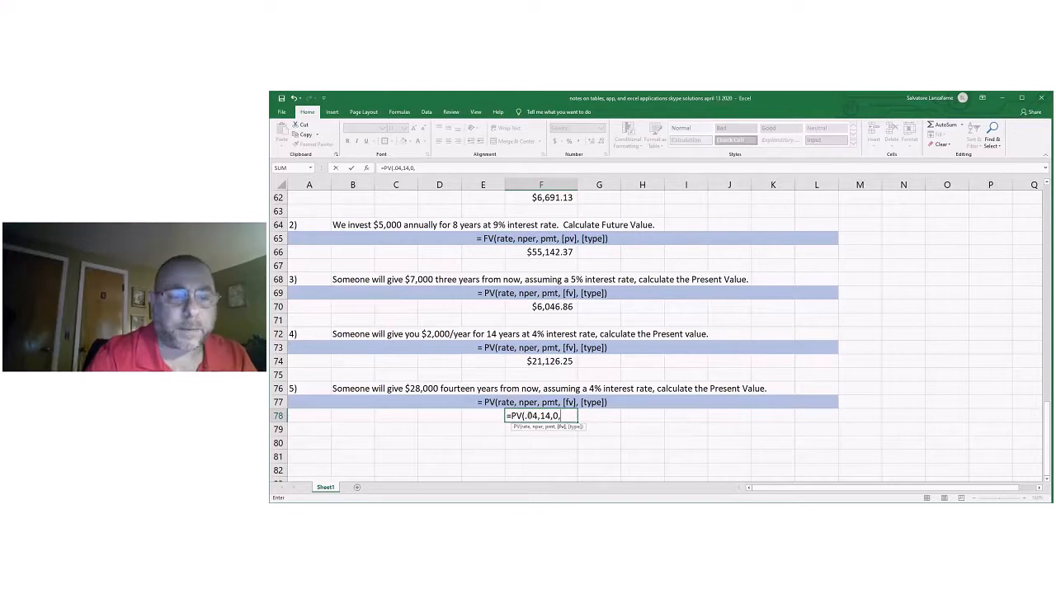
pyautogui.write('28000')
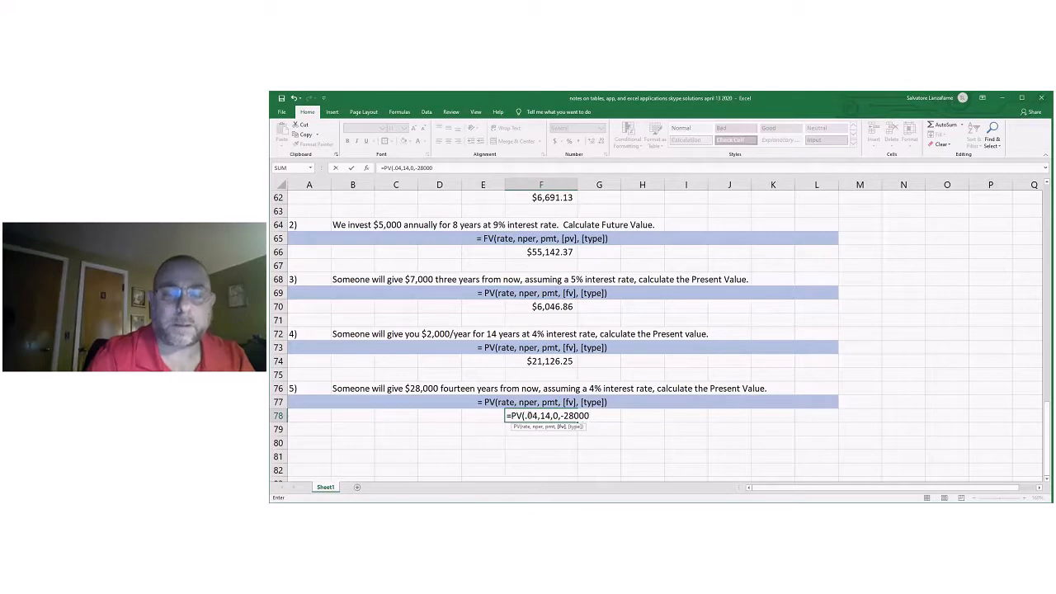
pyautogui.press('Return')
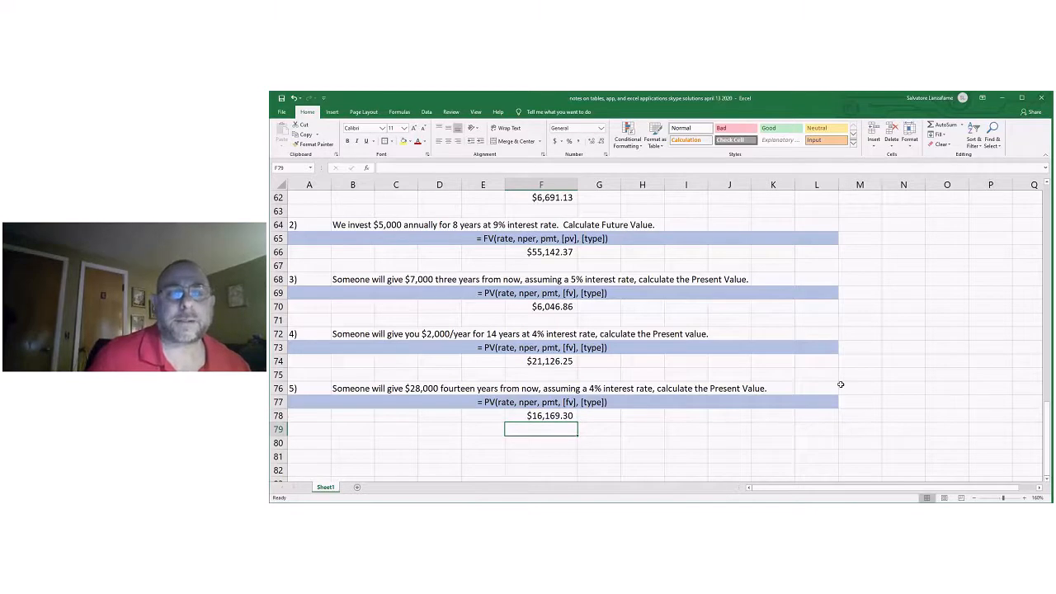
# Compare problem 5's present value in F78 with the calculator app answer in F57.
pyautogui.scroll(2, 841, 385)
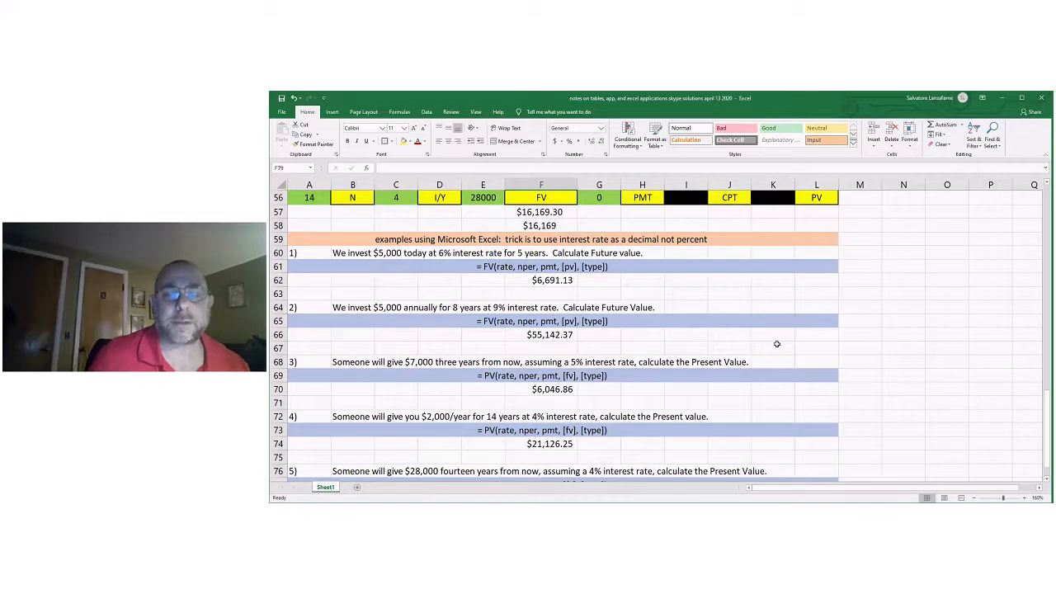
pyautogui.scroll(-2, 777, 344)
pyautogui.scroll(-1, 777, 344)
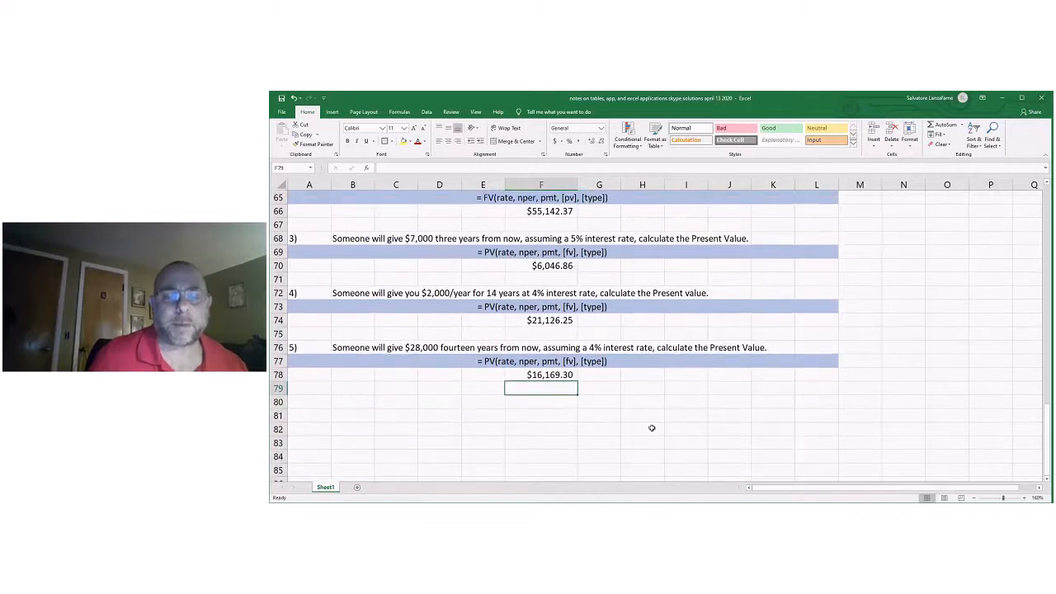
pyautogui.click(639, 426)
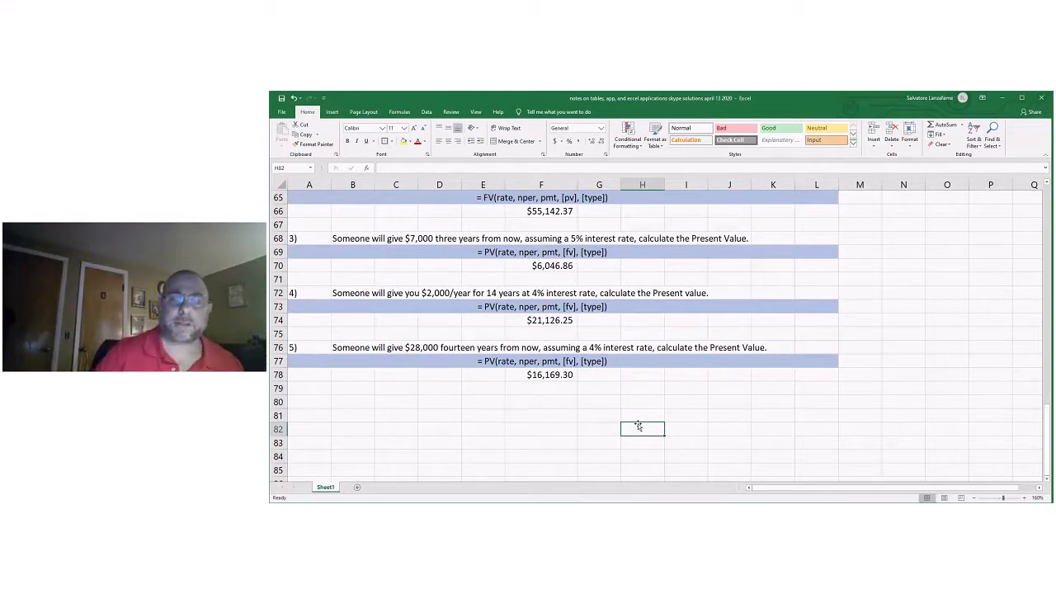
pyautogui.click(599, 414)
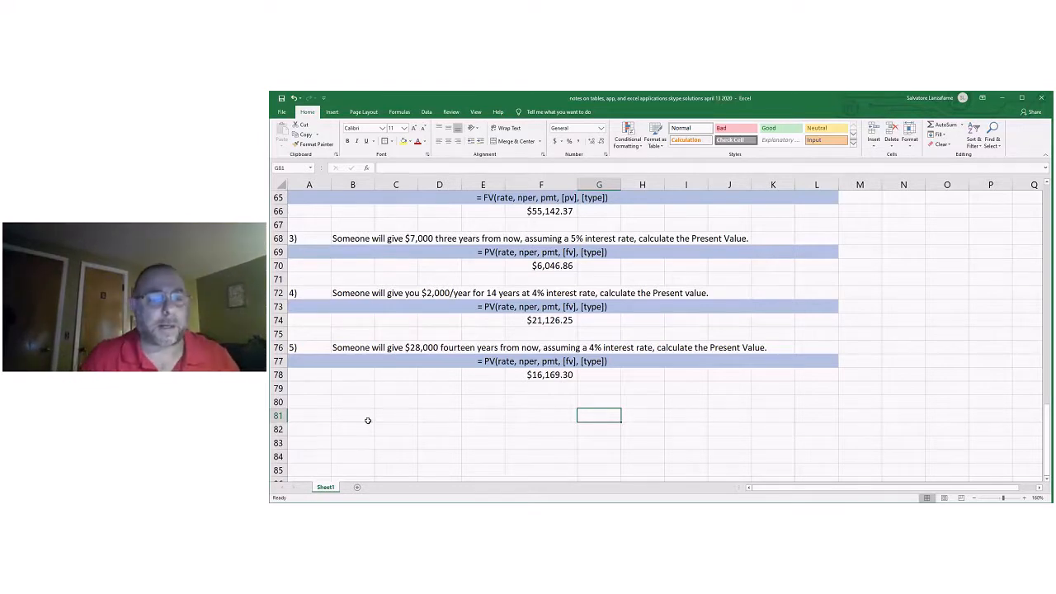
# Enter the heading "RULE OF 72" in A81 below the Excel examples.
pyautogui.click(311, 417)
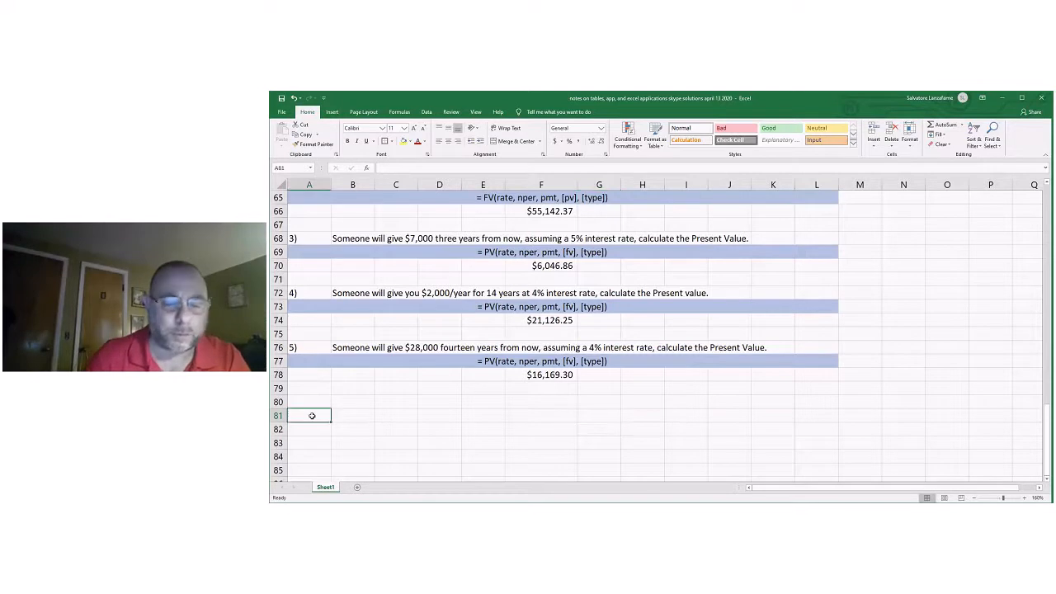
pyautogui.write('RULE')
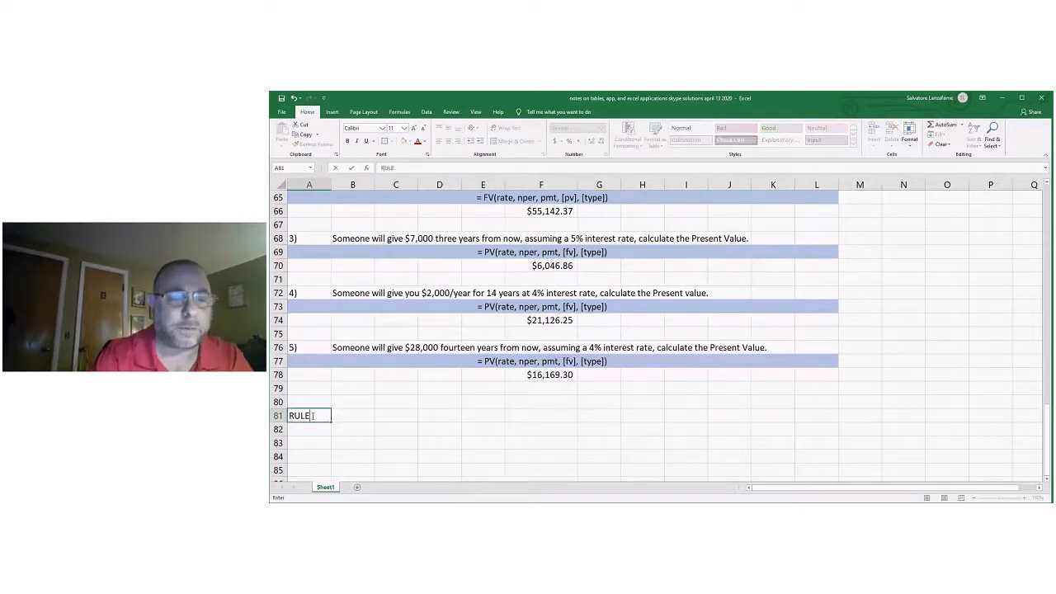
pyautogui.write(' OF &')
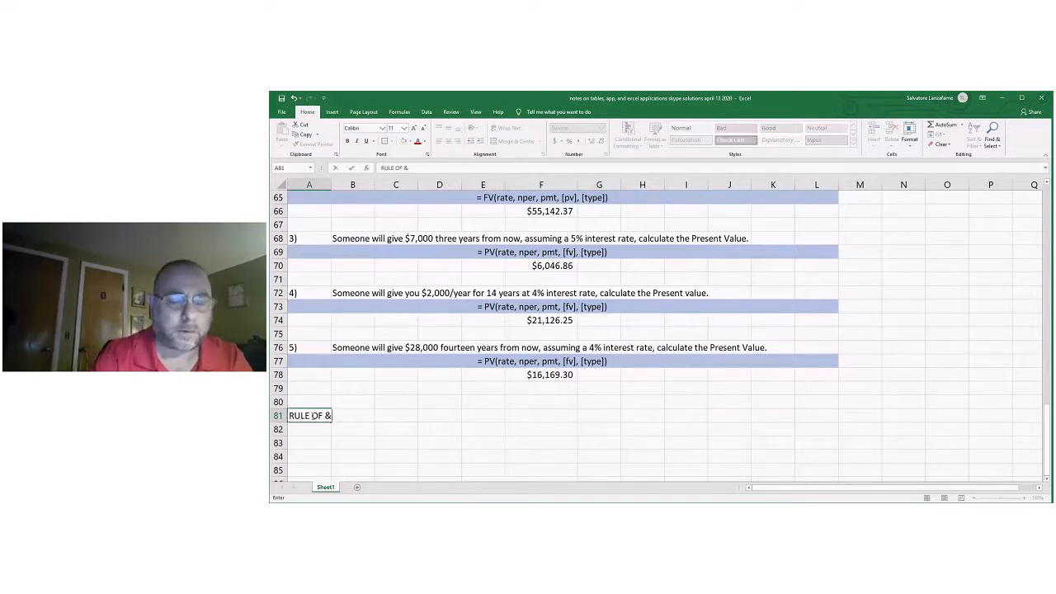
pyautogui.write('@')
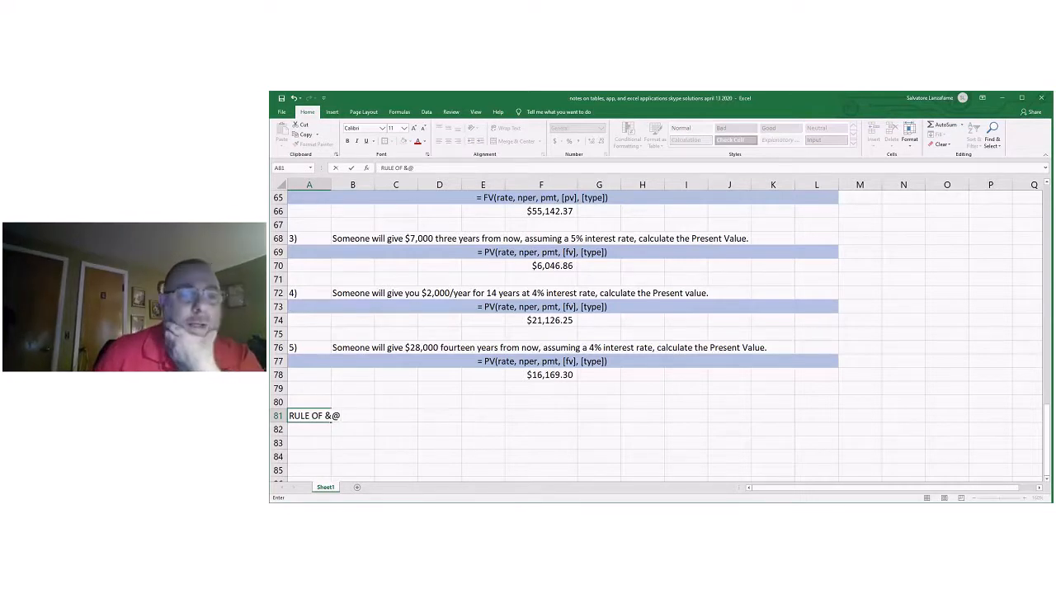
pyautogui.press('BackSpace')
pyautogui.press('BackSpace')
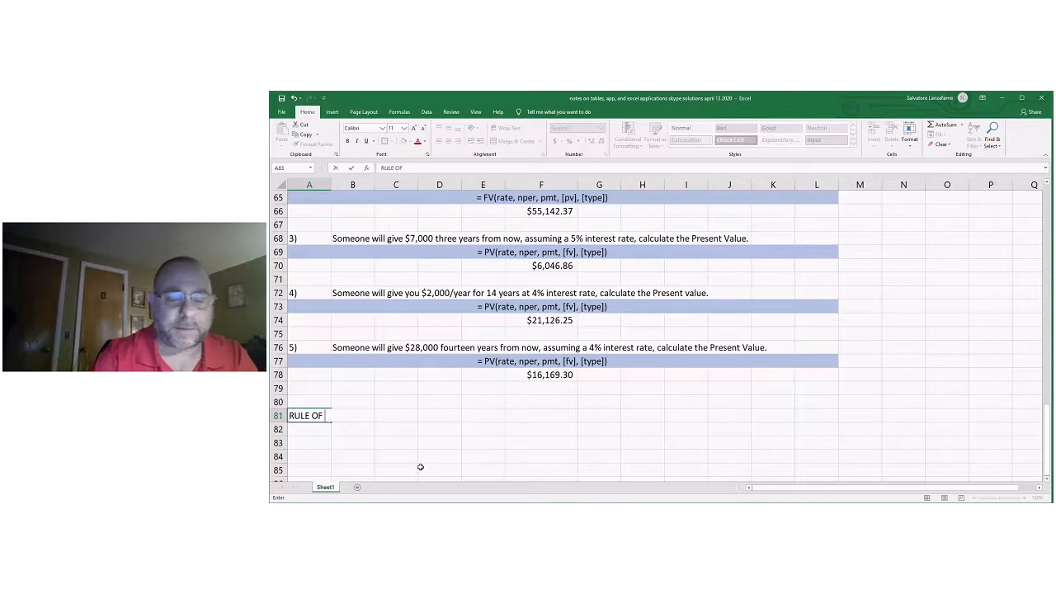
pyautogui.write('72')
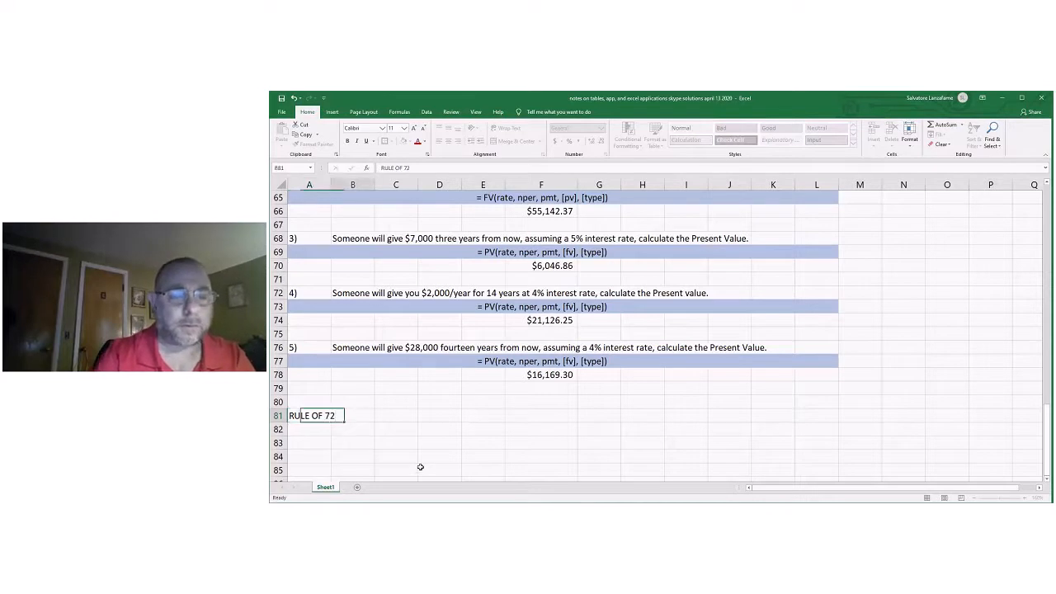
# Enter the question "how long does it take to double your money?" in C81 beside the heading.
pyautogui.press('Tab')
pyautogui.press('Tab')
pyautogui.write('how l')
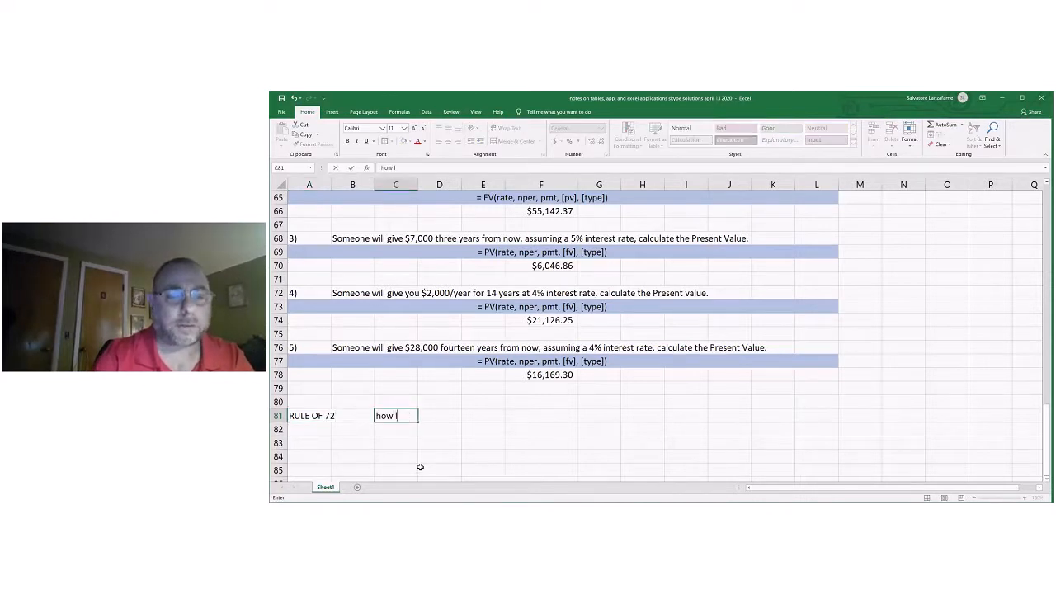
pyautogui.write('ong does it take to dobl')
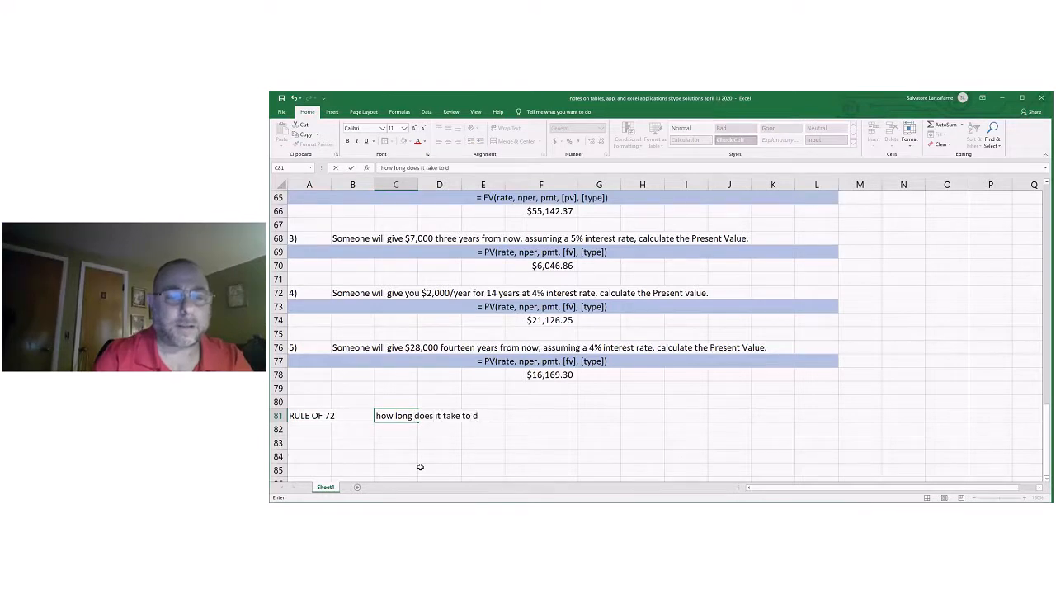
pyautogui.press('BackSpace')
pyautogui.press('BackSpace')
pyautogui.write('uble your money')
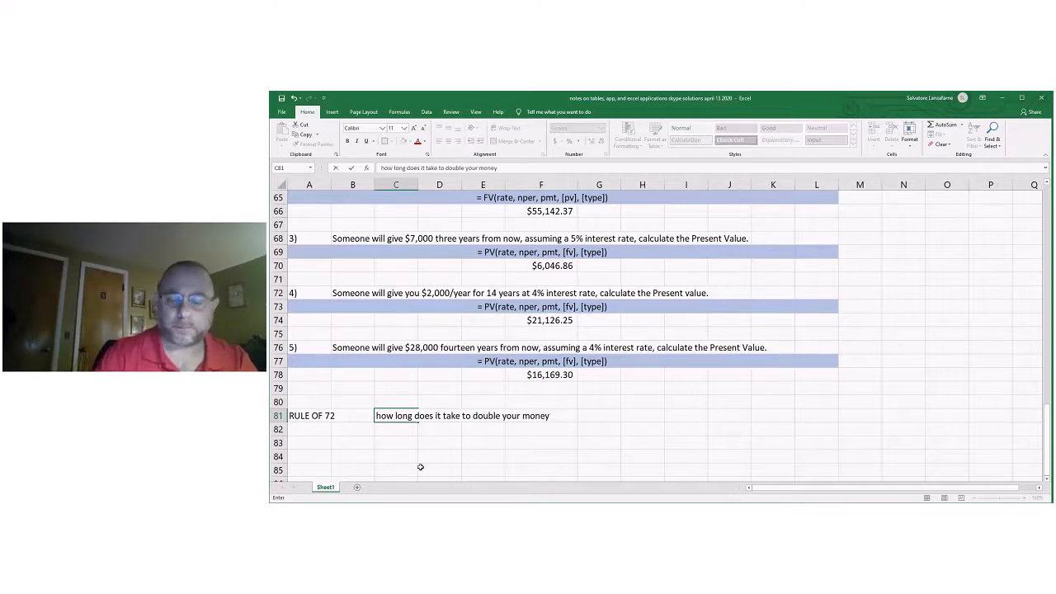
pyautogui.write('?')
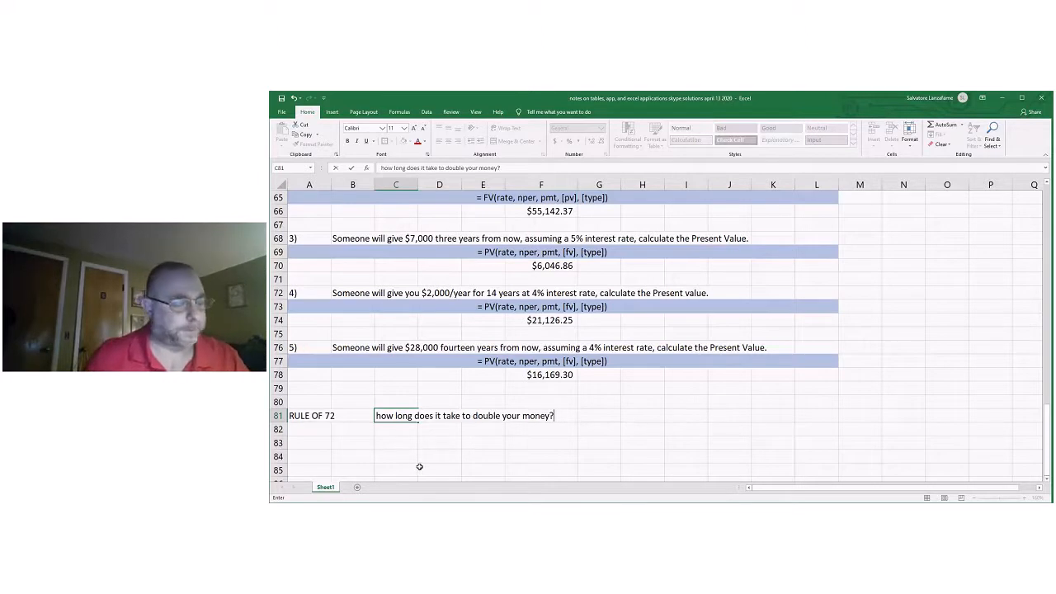
# State the assumption in row 82 with "assume a" in C82 and "6% interest rate" in D82.
pyautogui.click(444, 430)
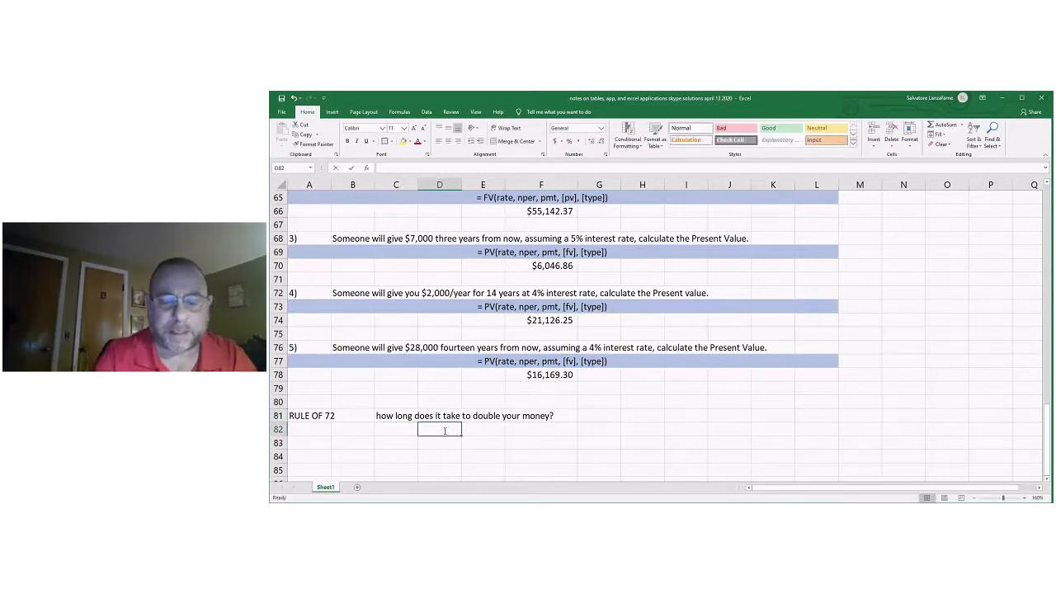
pyautogui.write('6 int')
pyautogui.press('BackSpace')
pyautogui.press('BackSpace')
pyautogui.press('BackSpace')
pyautogui.press('BackSpace')
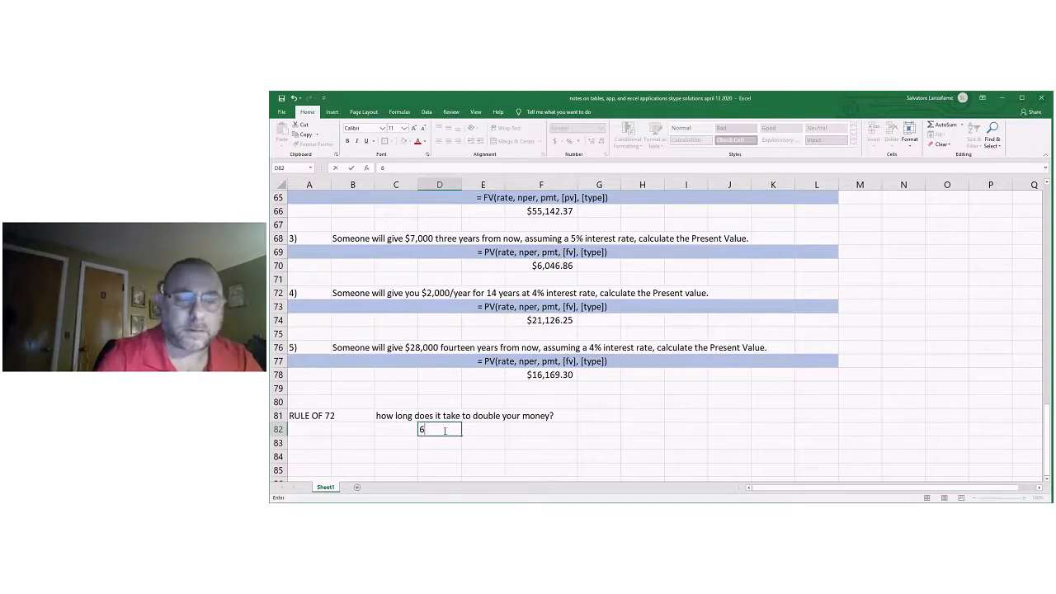
pyautogui.write('% interest rate')
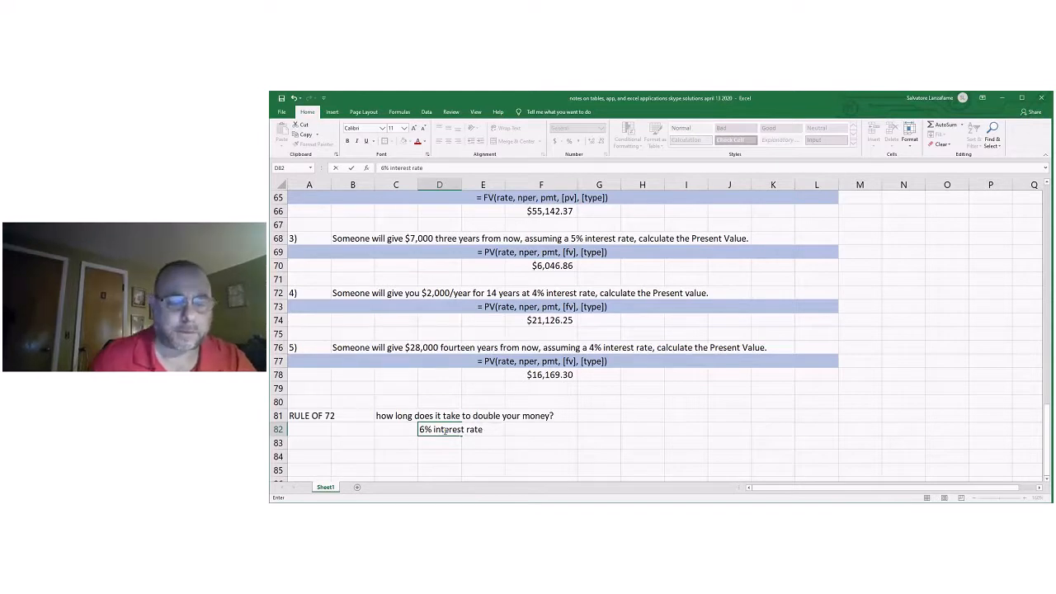
pyautogui.click(405, 430)
pyautogui.write('assum')
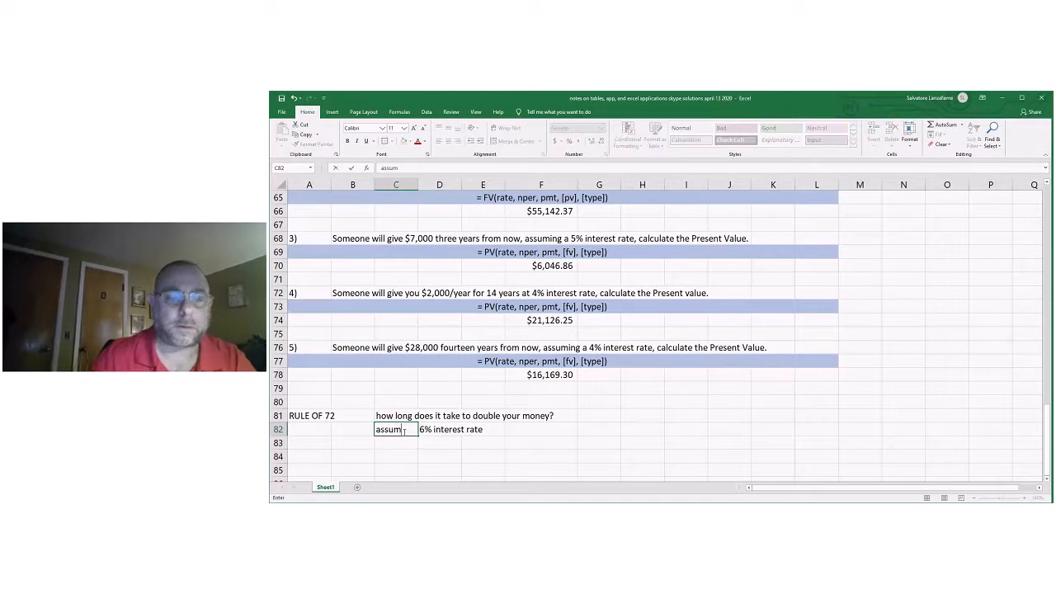
pyautogui.write('e a')
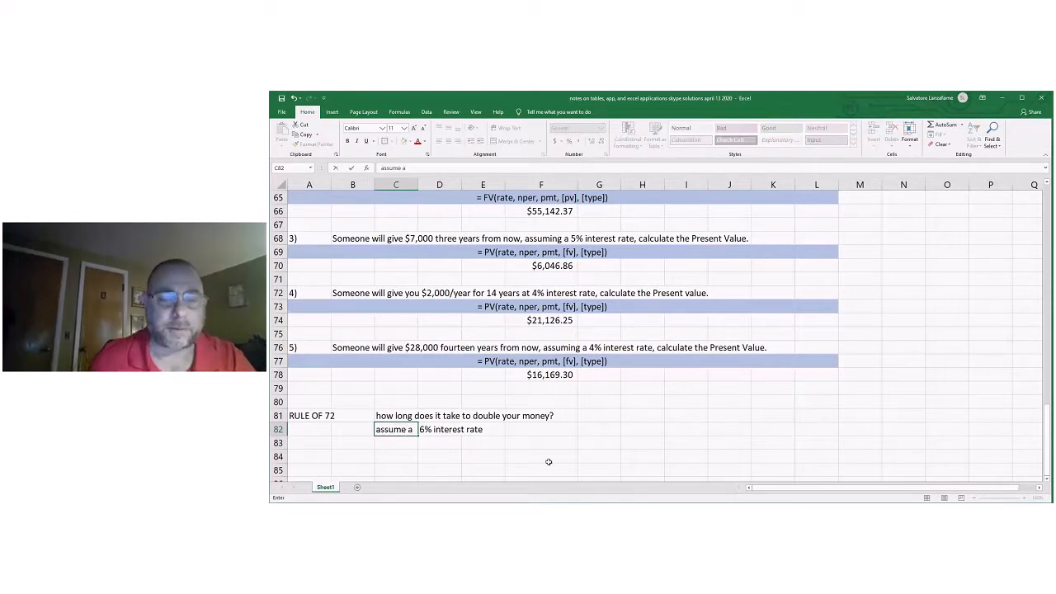
pyautogui.click(551, 431)
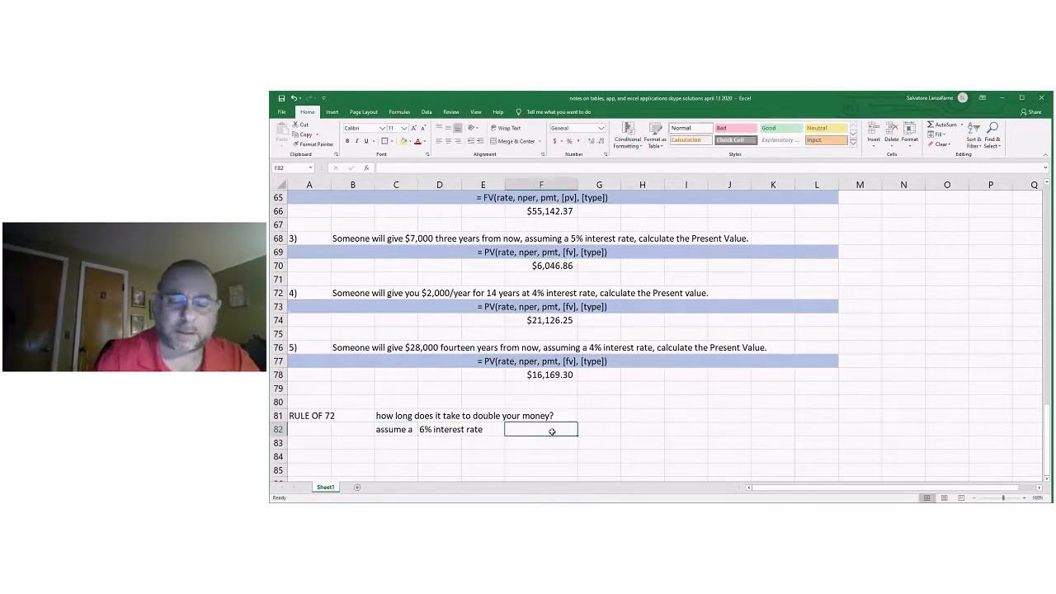
pyautogui.write('=')
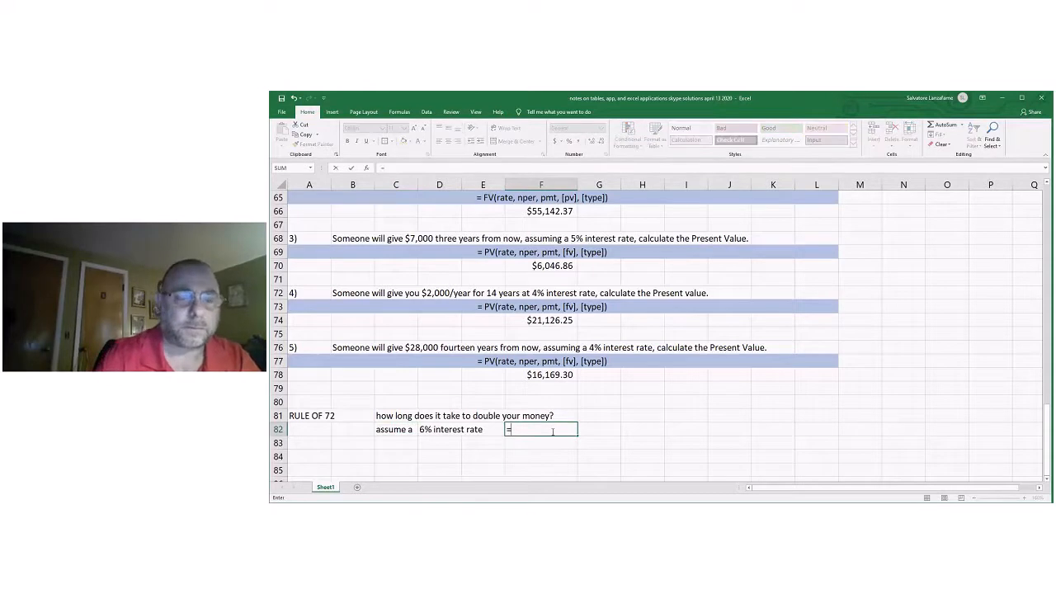
pyautogui.press('BackSpace')
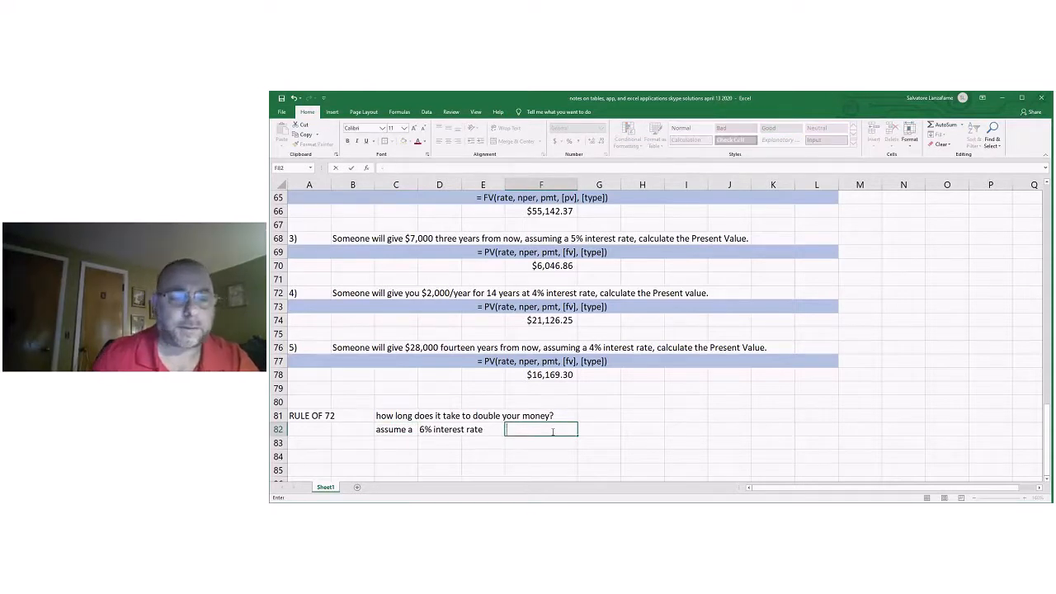
# Write out the doubling-time calculation as the text "72/6" in D83 under the interest rate assumption.
pyautogui.click(448, 446)
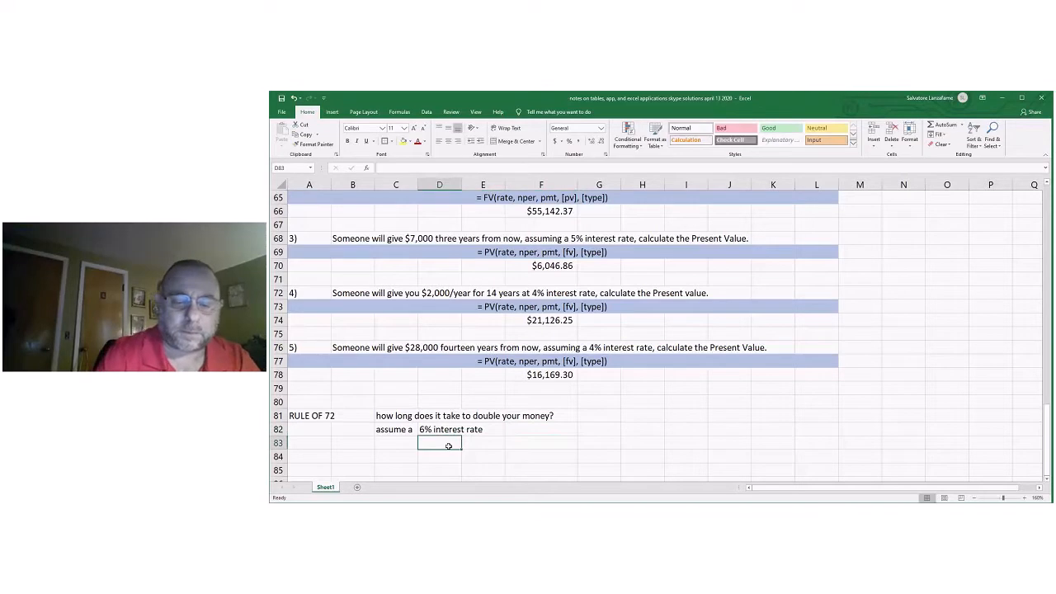
pyautogui.write('72/')
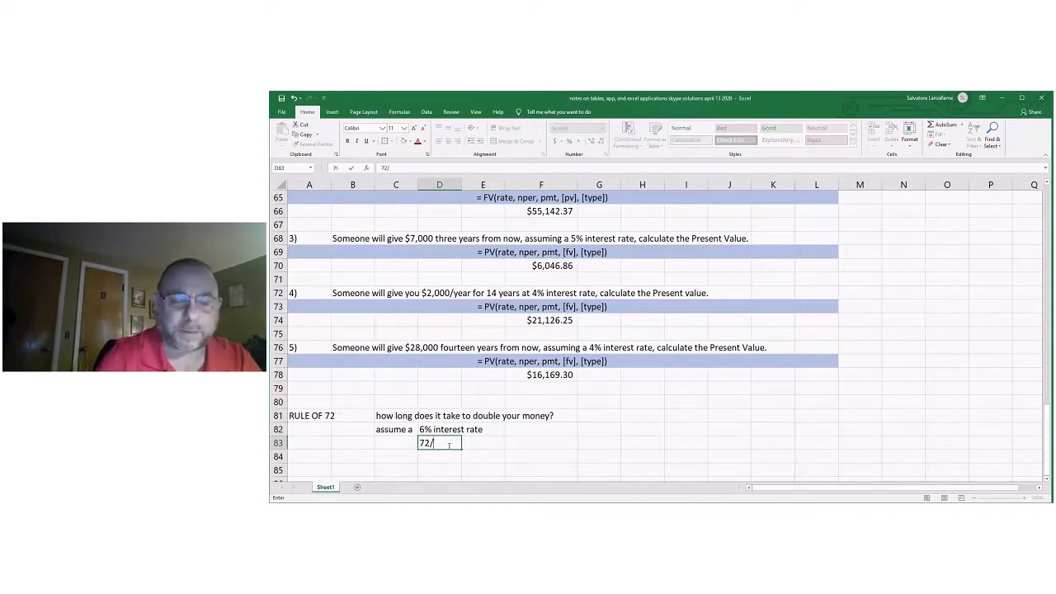
pyautogui.write('6')
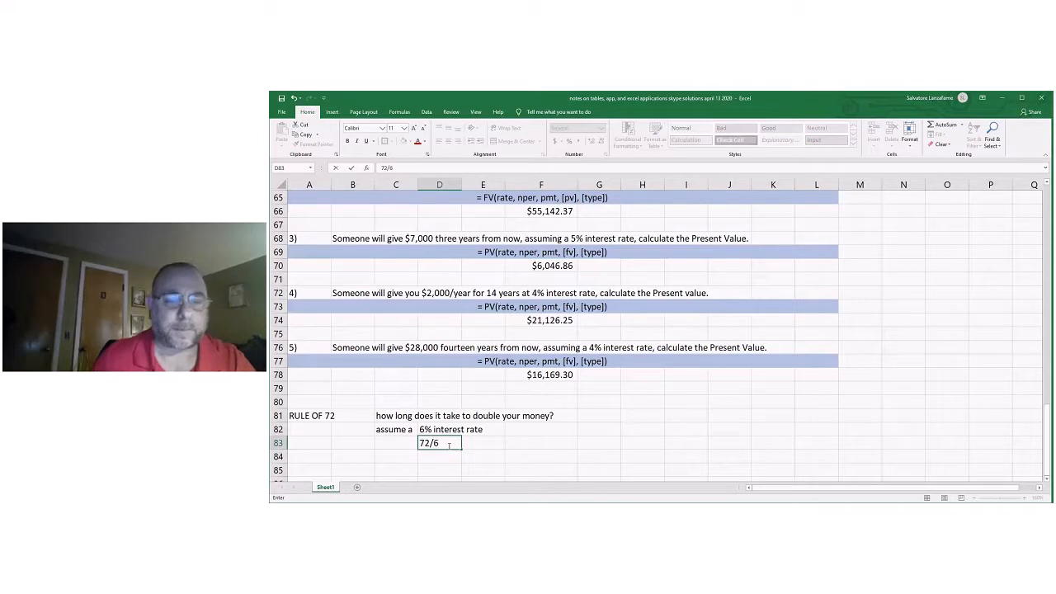
# Calculate the number of years to double in F83 with the formula =72/6.
pyautogui.click(535, 439)
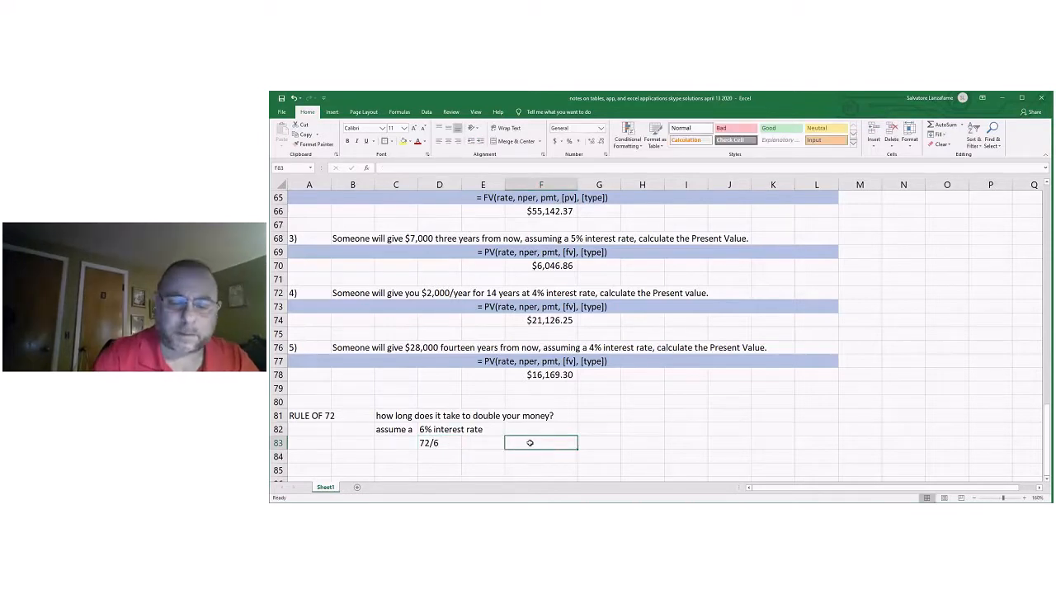
pyautogui.write('=7')
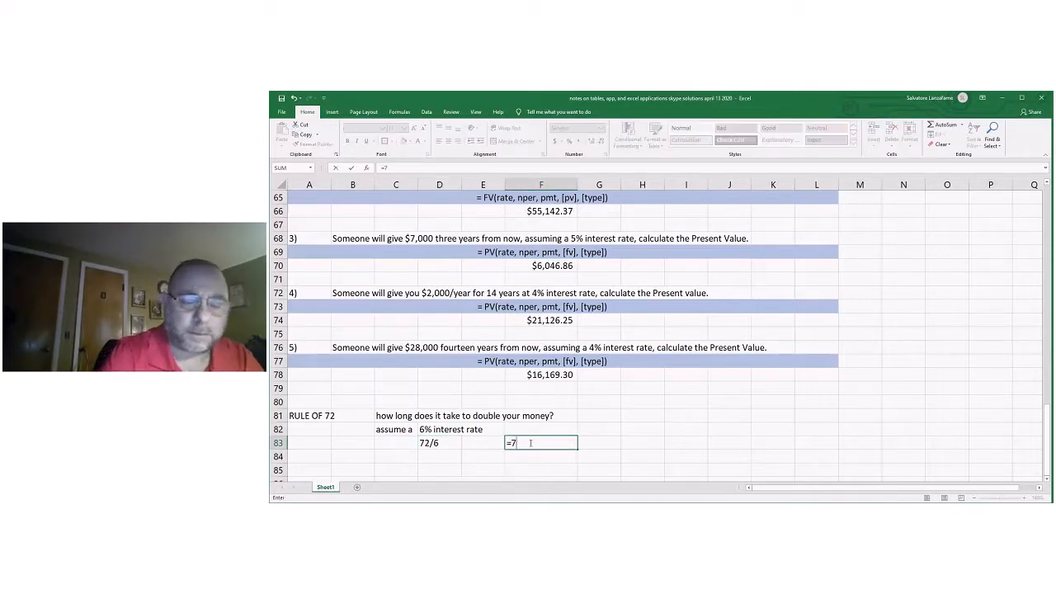
pyautogui.write('2')
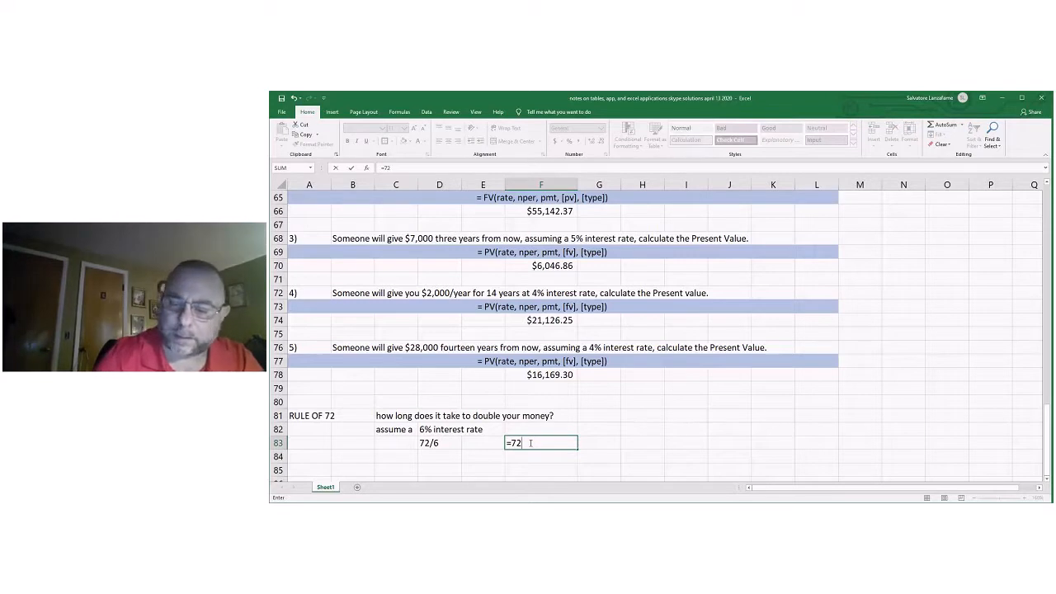
pyautogui.write('/')
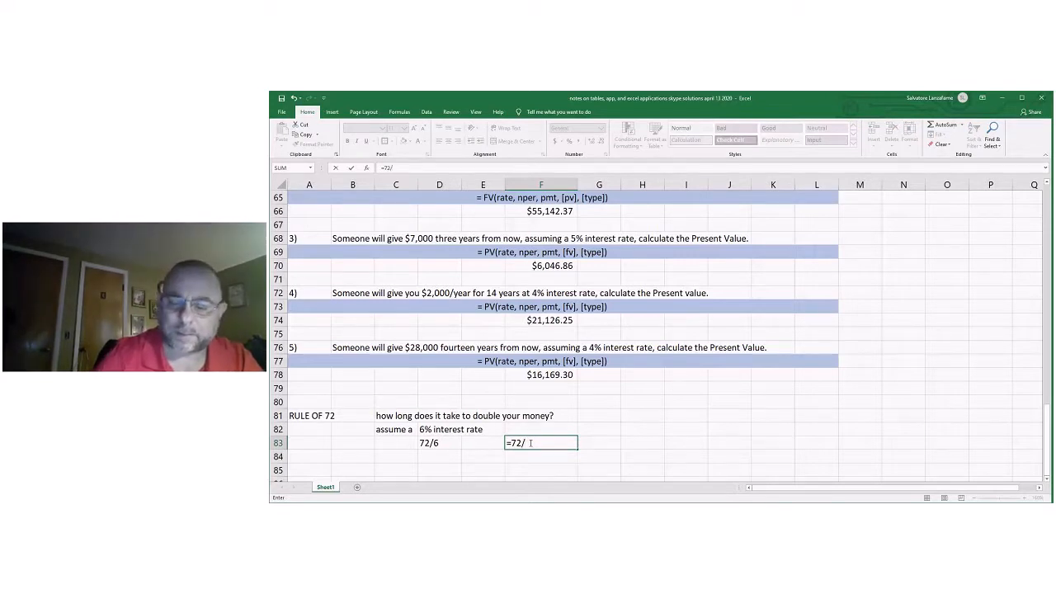
pyautogui.write('6')
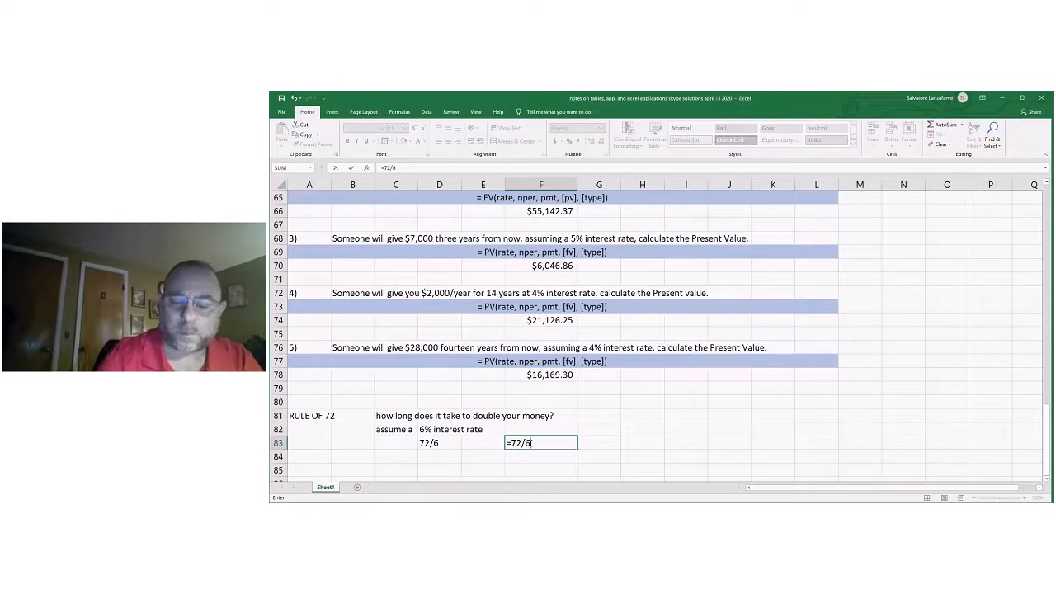
pyautogui.press('Return')
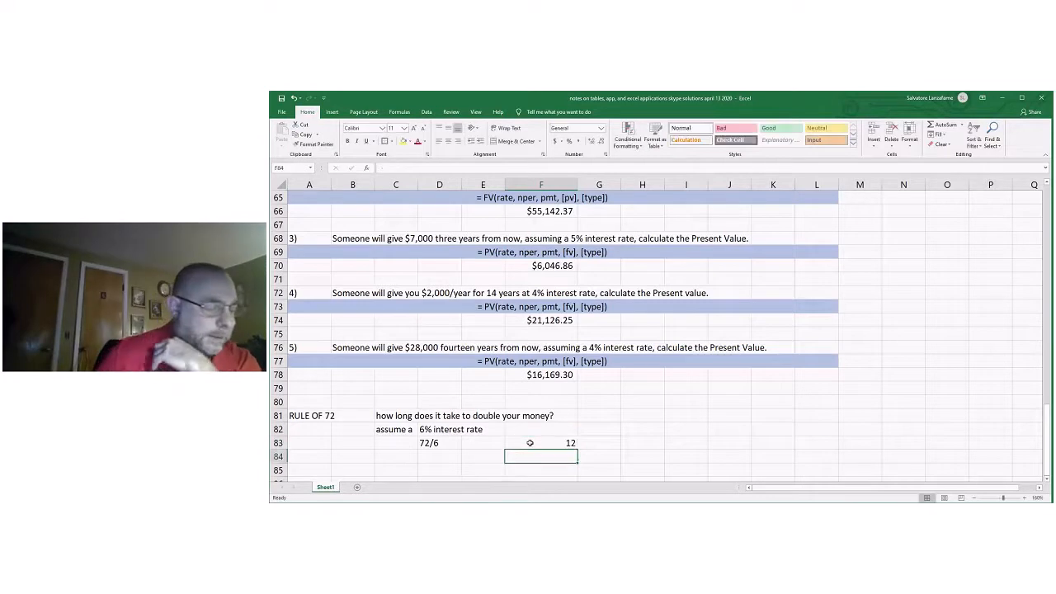
# Label the row 83 result with "years" in G83 and "to double your money" in H83.
pyautogui.click(601, 445)
pyautogui.write('years')
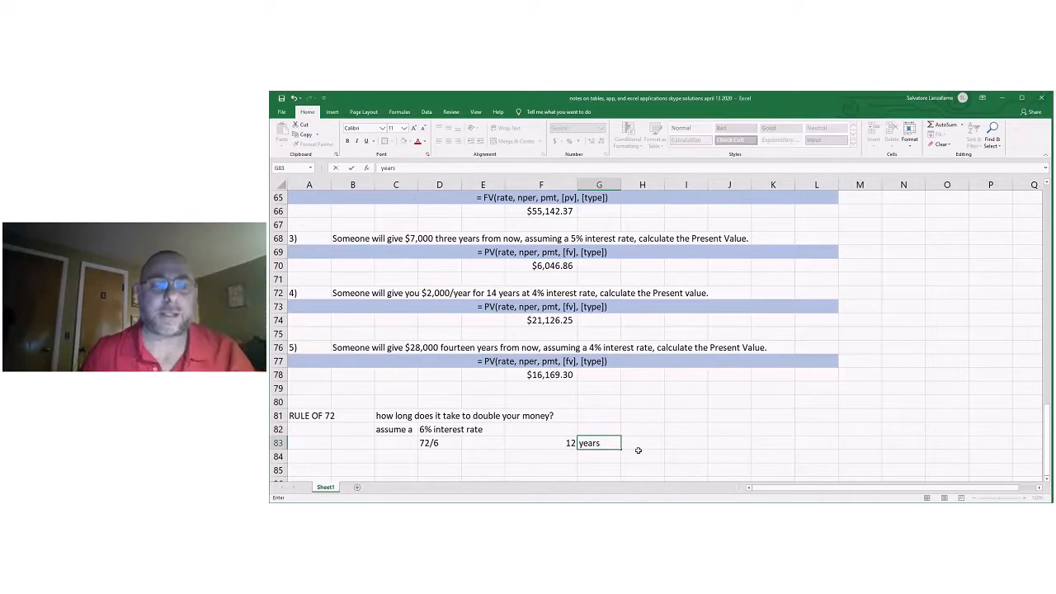
pyautogui.click(637, 444)
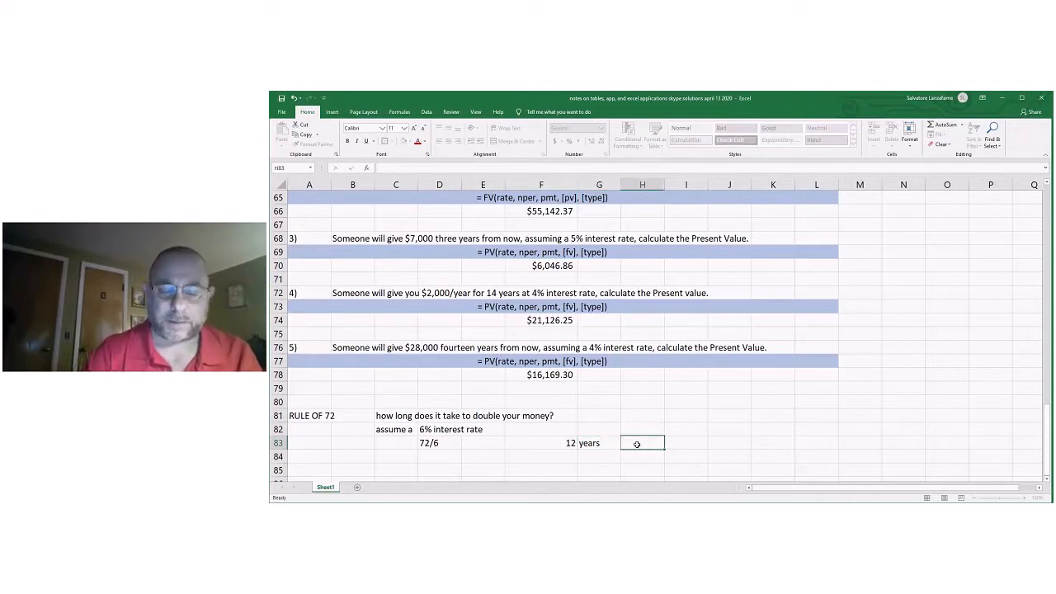
pyautogui.write('to double')
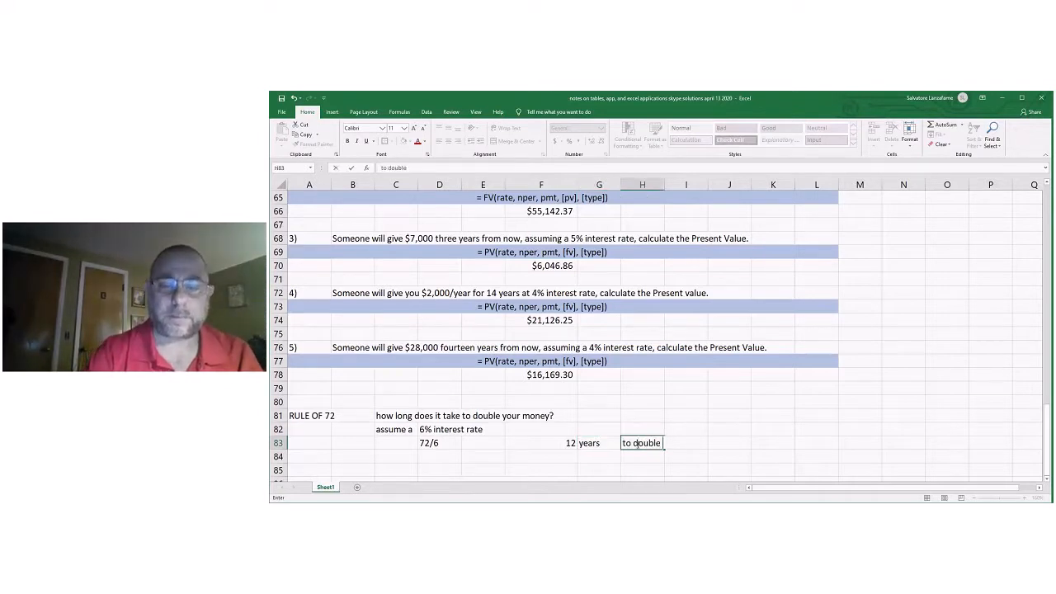
pyautogui.write(' your money')
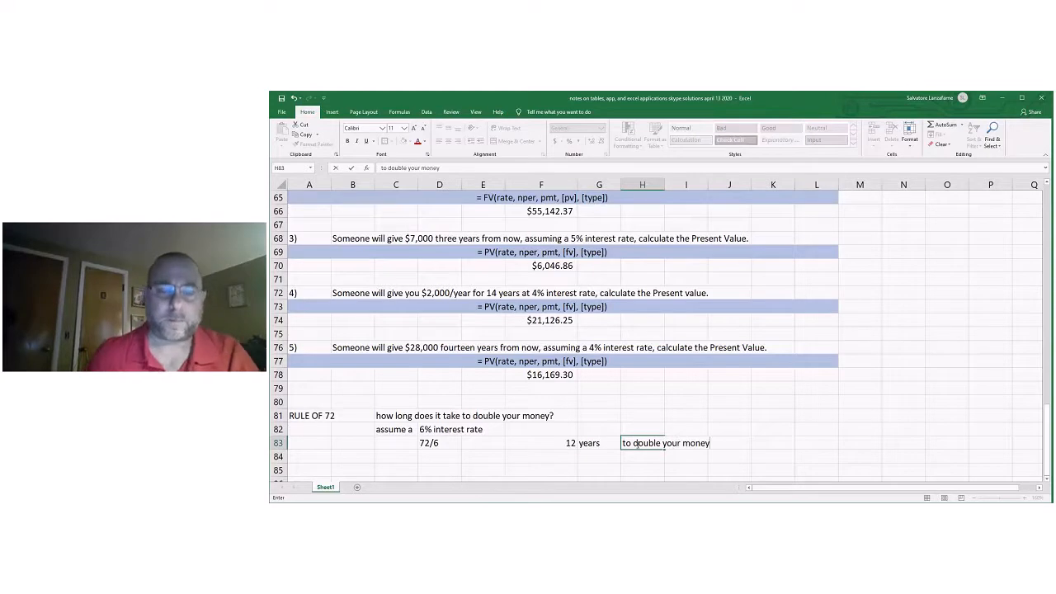
pyautogui.click(748, 429)
# Start a second Rule of 72 example with the text "assume a" in C85.
pyautogui.scroll(-1, 759, 433)
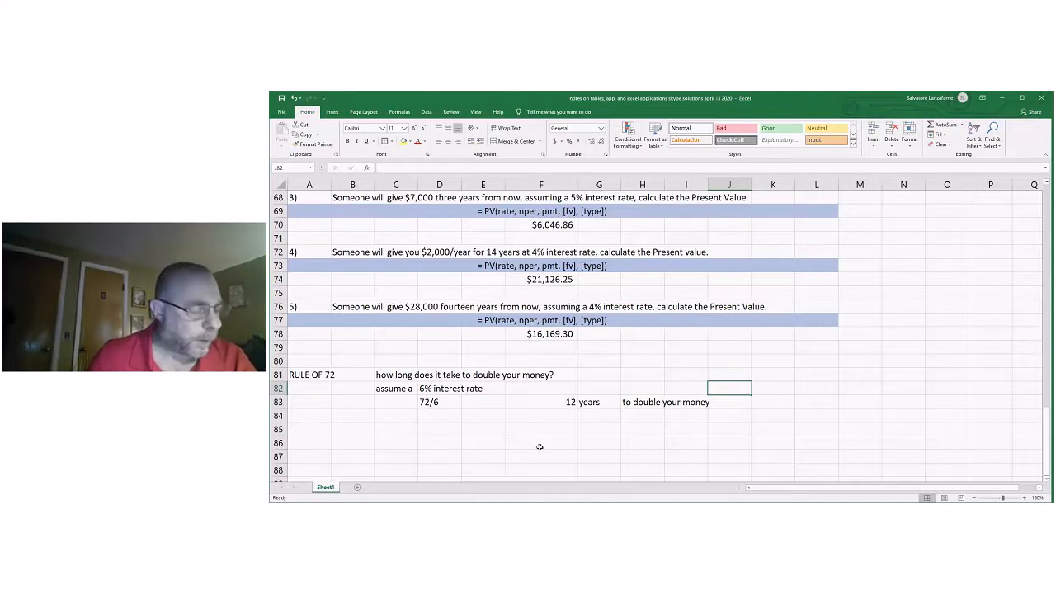
pyautogui.scroll(1, 539, 447)
pyautogui.scroll(-1, 544, 437)
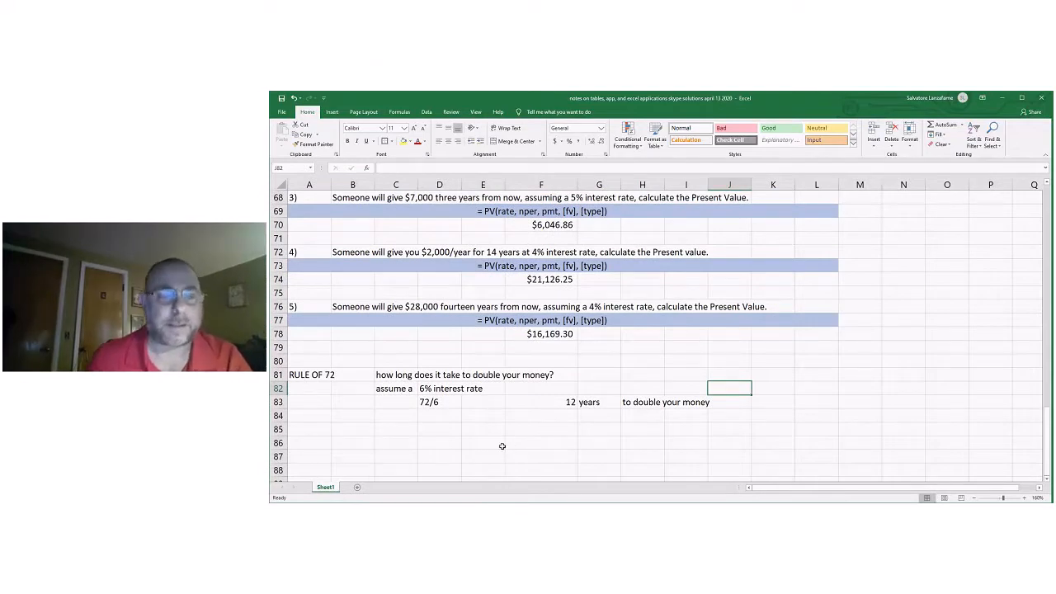
pyautogui.click(387, 427)
pyautogui.write('assu')
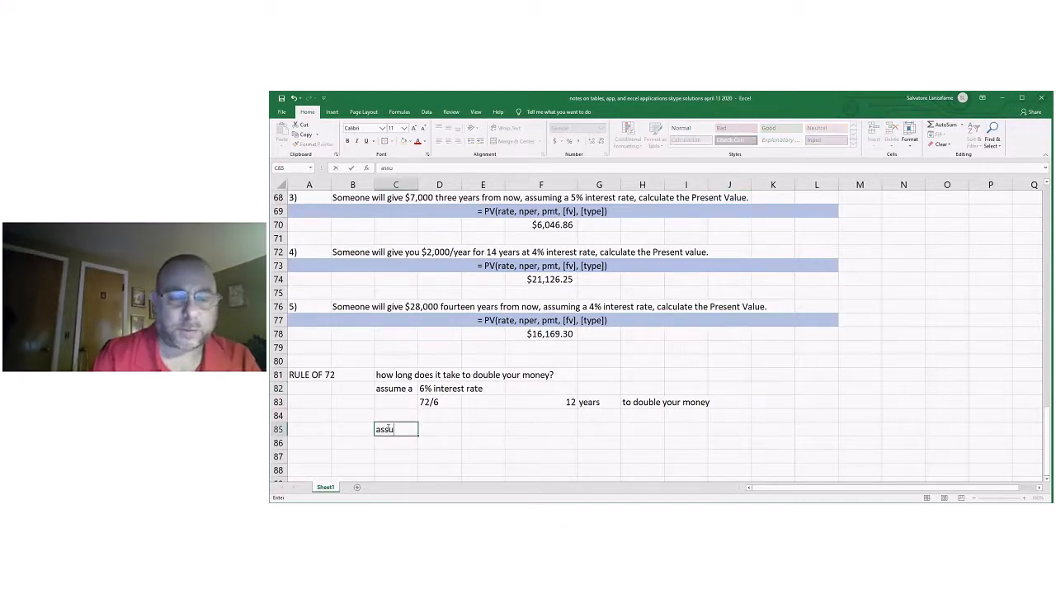
pyautogui.write('me a')
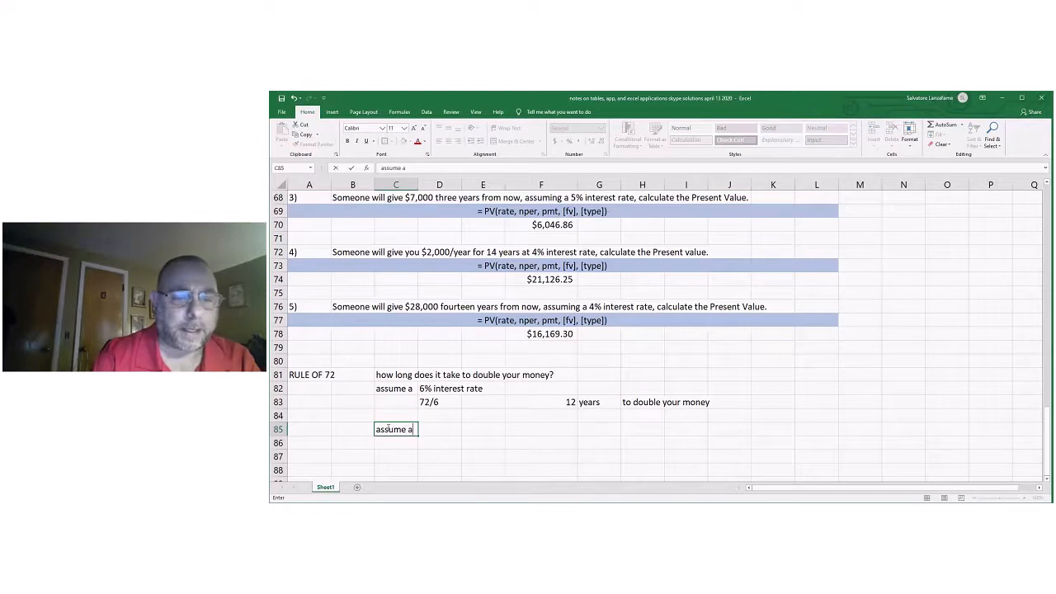
pyautogui.press('Tab')
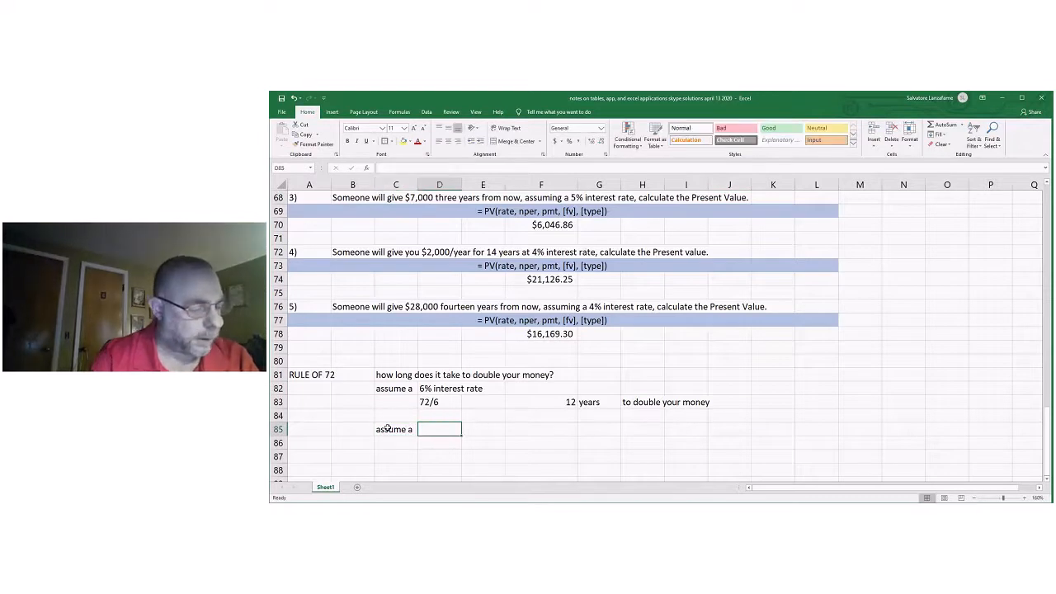
# Enter "5 year loan, calculate the interest rate in order to double your money?" in D85 as the second example's question.
pyautogui.write('a')
pyautogui.press('BackSpace')
pyautogui.write('5 year long')
pyautogui.press('BackSpace')
pyautogui.press('BackSpace')
pyautogui.write('an, calculate the int')
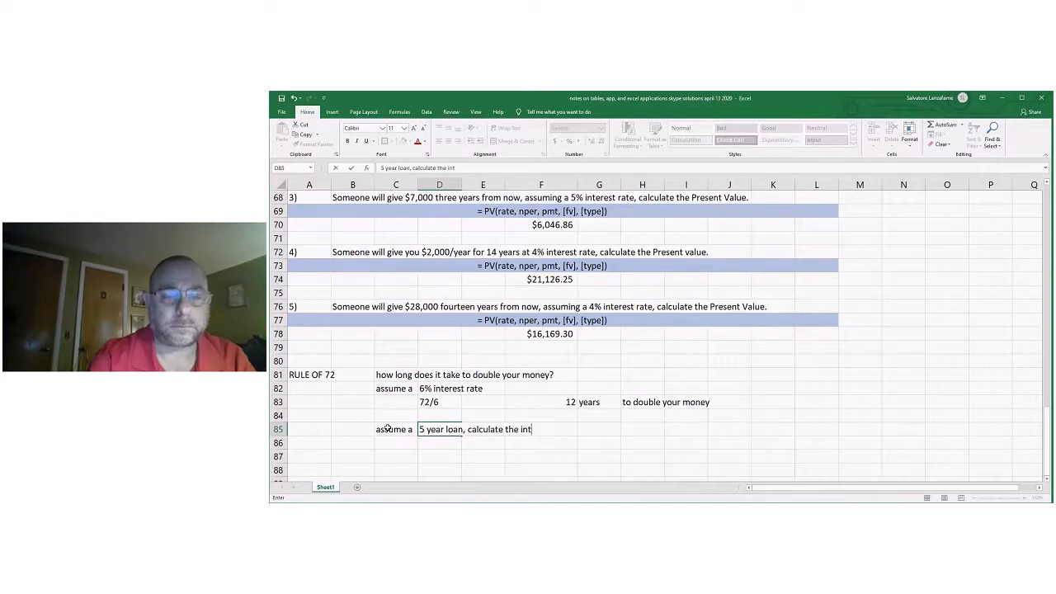
pyautogui.write('erest')
pyautogui.press('BackSpace')
pyautogui.press('BackSpace')
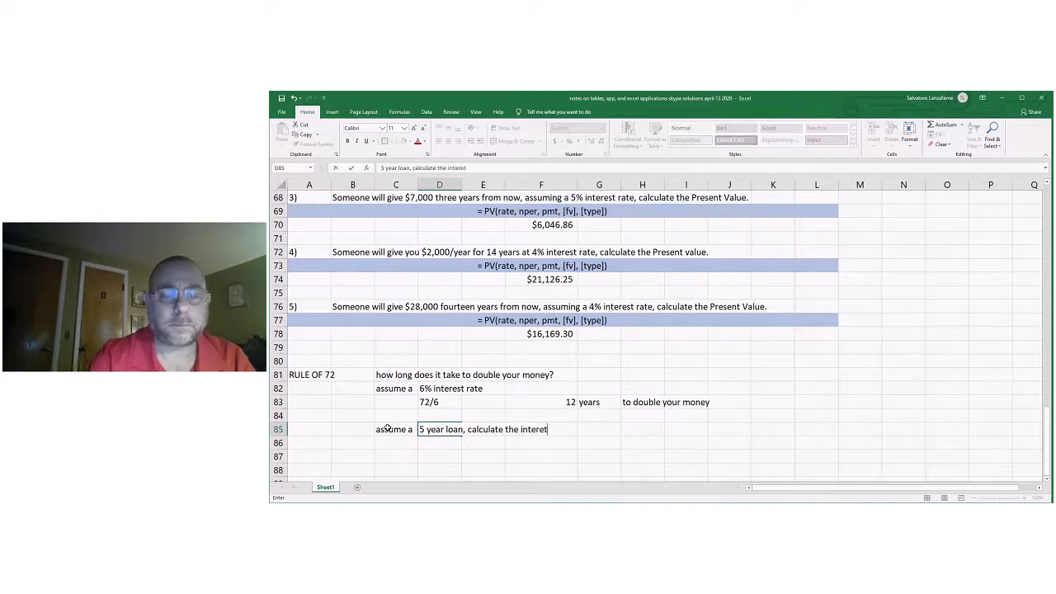
pyautogui.write('st rate')
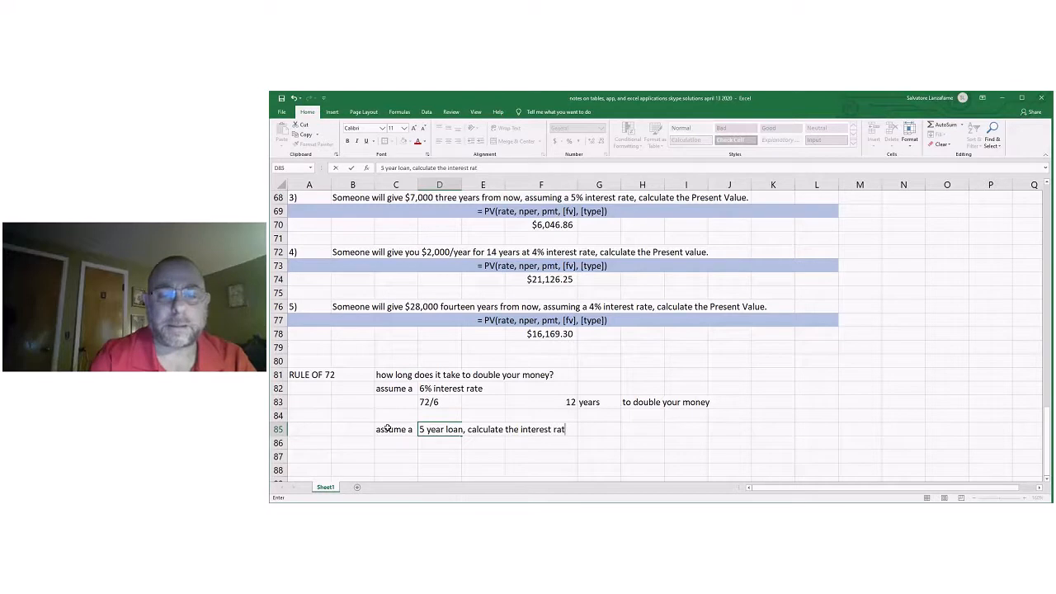
pyautogui.write(' in order to doubl')
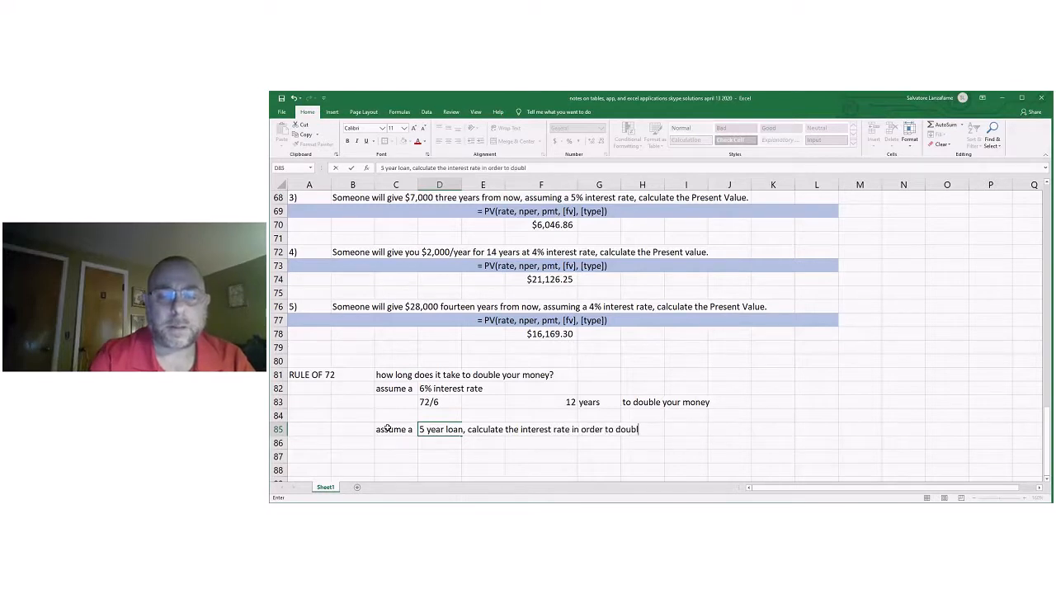
pyautogui.write('e your money?')
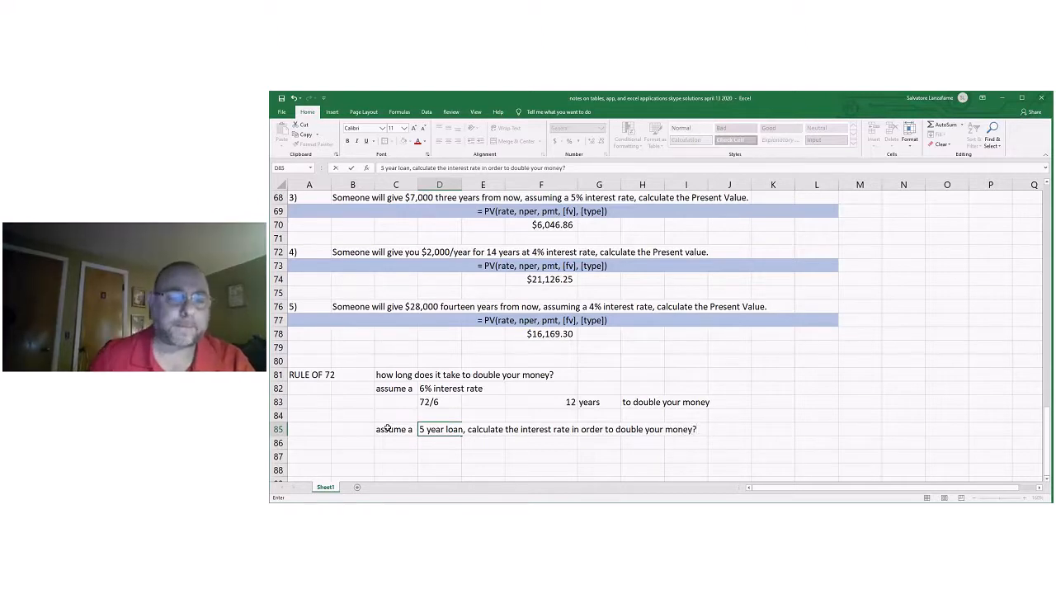
# Write out the interest rate calculation as the text "72/5" in D86 under the second question.
pyautogui.click(434, 444)
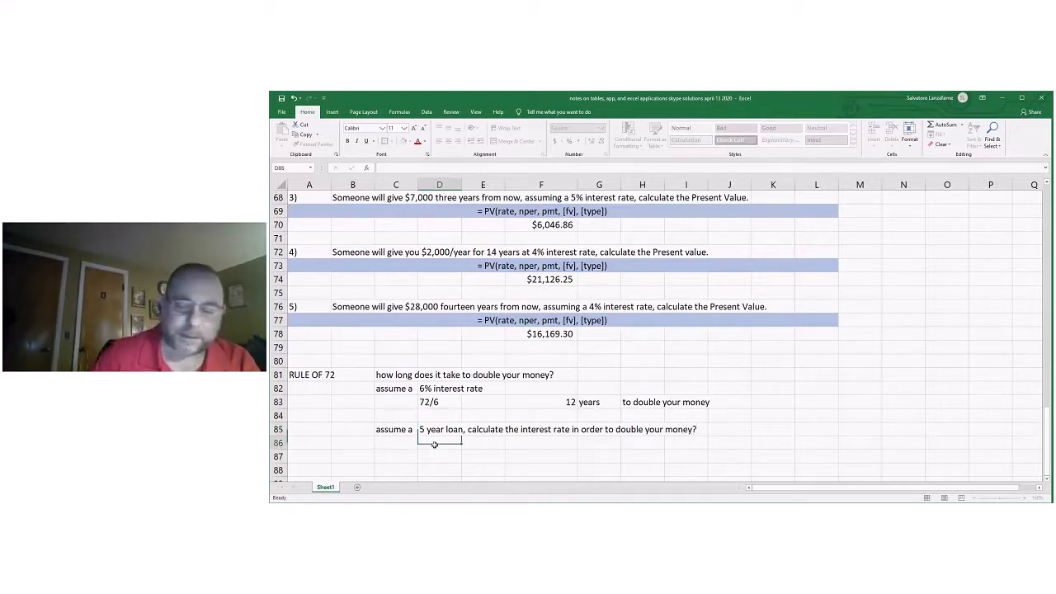
pyautogui.write('7')
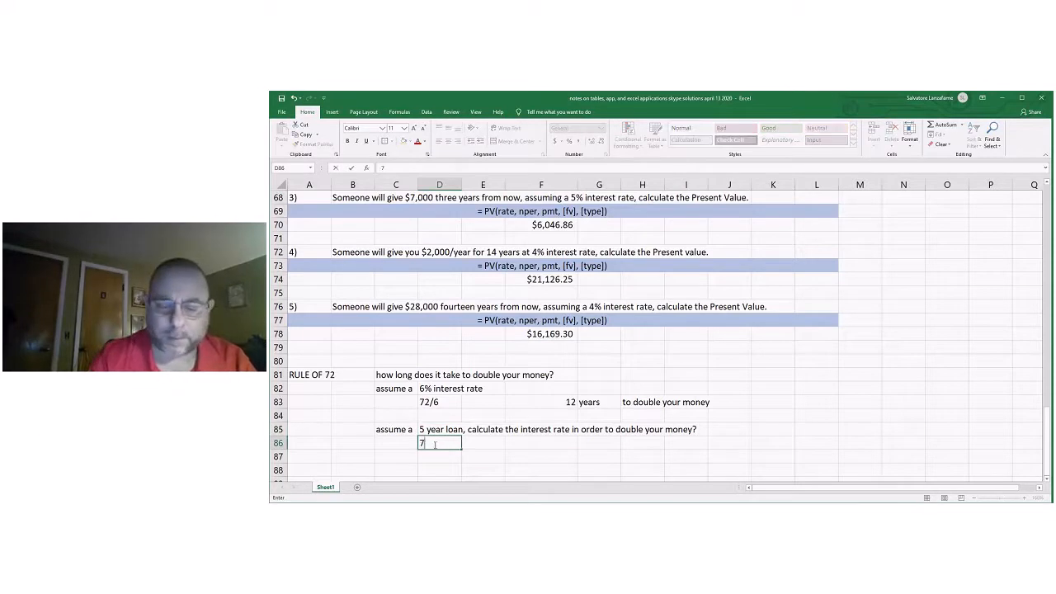
pyautogui.write('2')
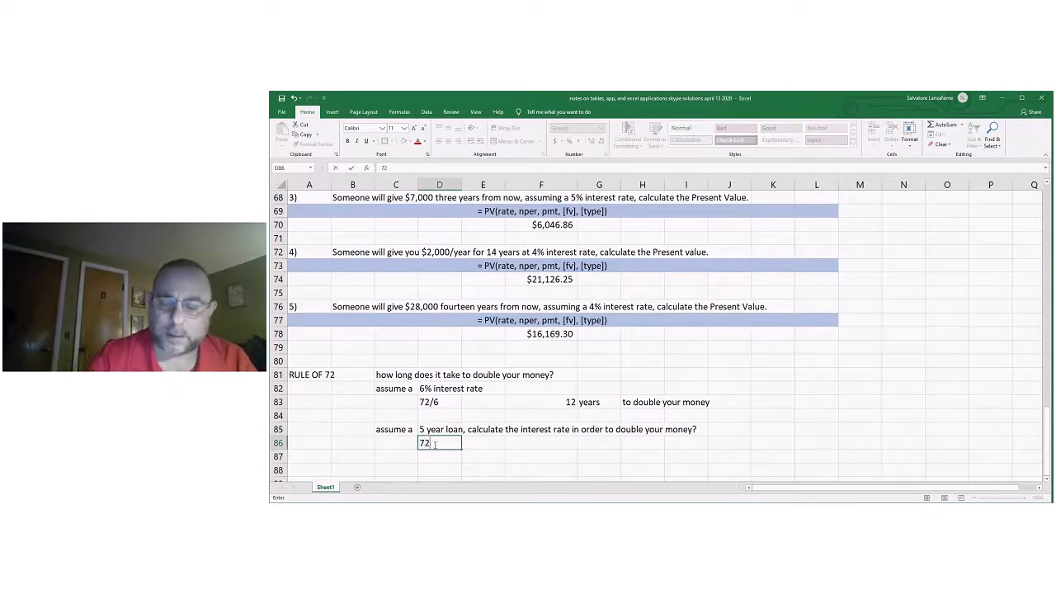
pyautogui.write('/')
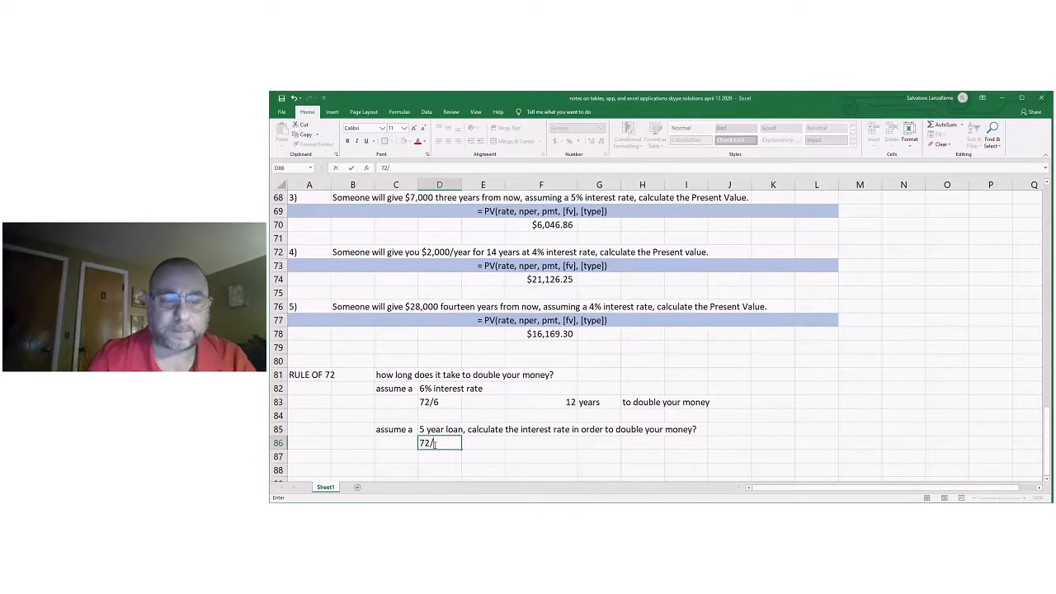
pyautogui.write('5')
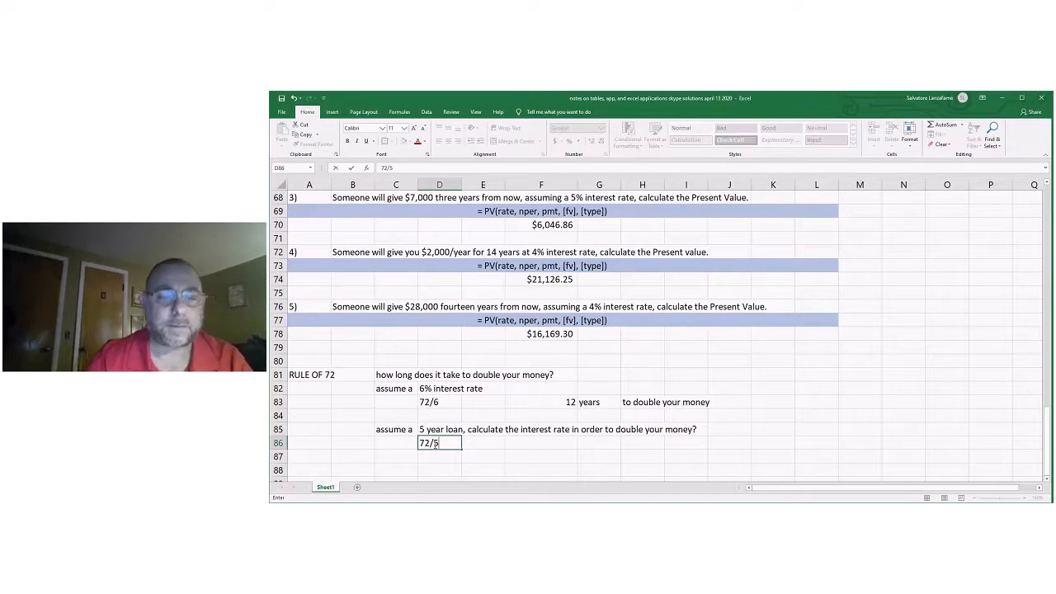
pyautogui.press('Right')
pyautogui.press('Right')
pyautogui.press('Right')
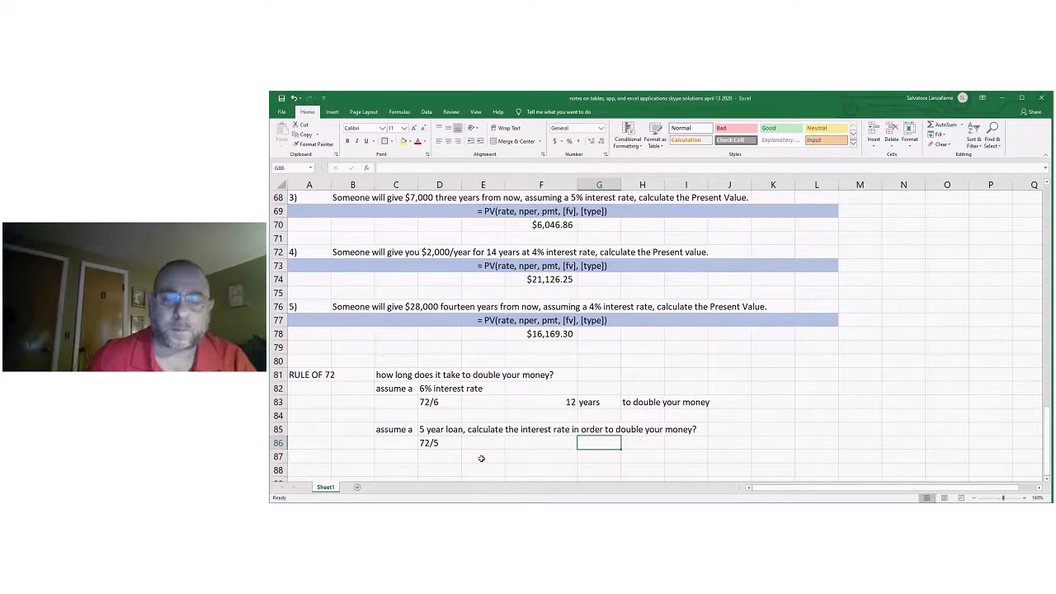
# Calculate the required rate in F86 with the formula =72/5 and label it with "%" in G86.
pyautogui.click(547, 439)
pyautogui.write('=72/5')
pyautogui.press('Return')
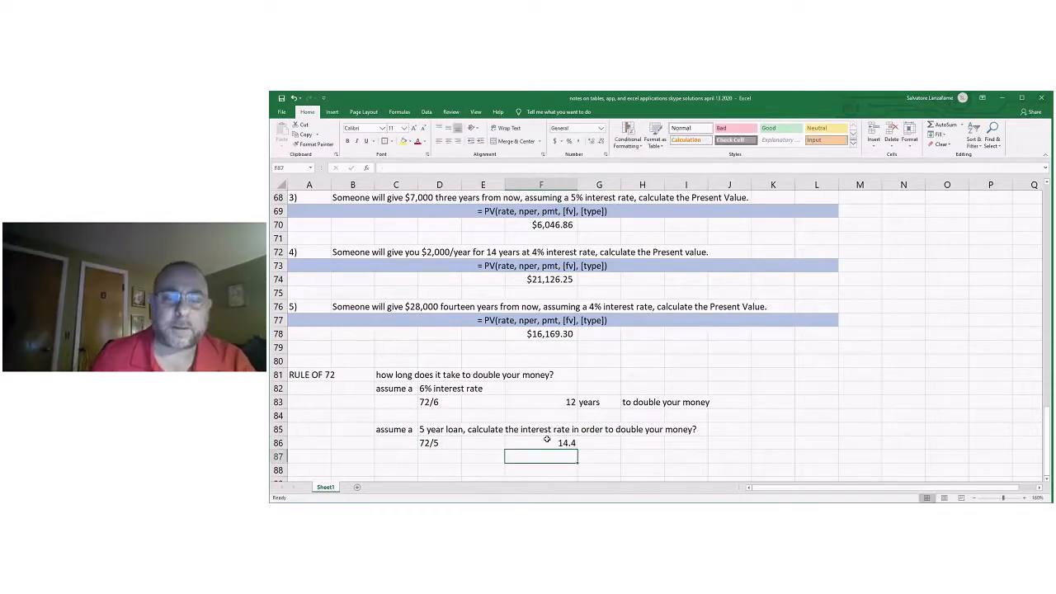
pyautogui.click(603, 445)
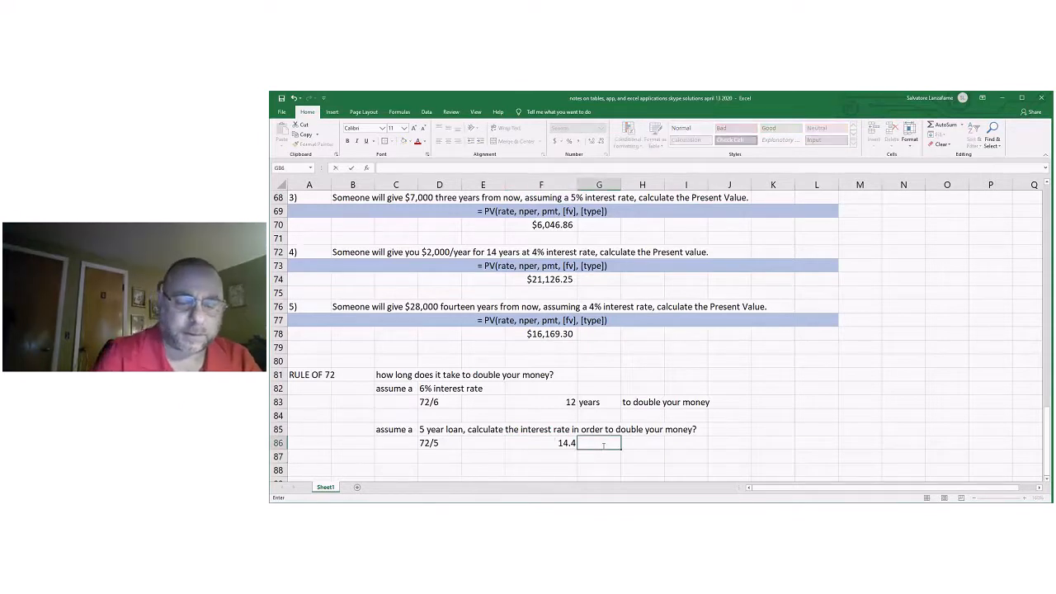
pyautogui.write('%')
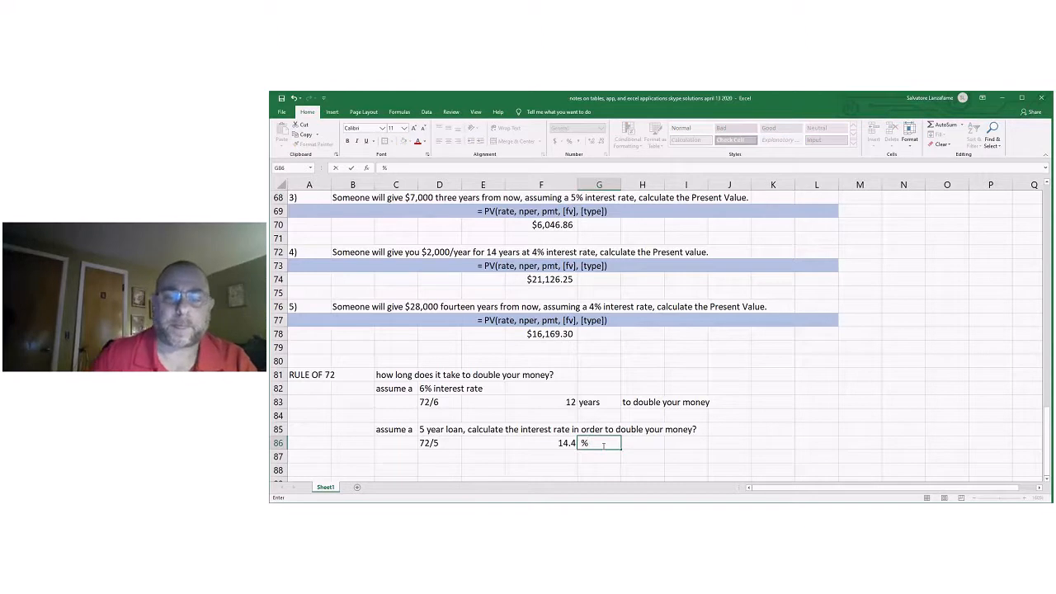
# Enter the heading "Homework:" in L82 beside the Rule of 72 examples.
pyautogui.click(639, 443)
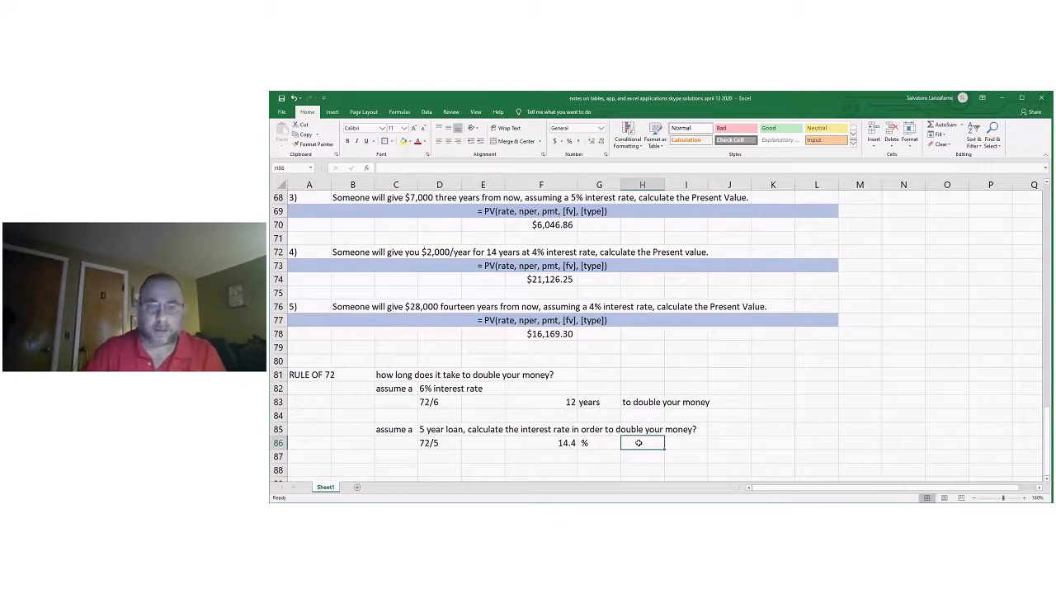
pyautogui.click(816, 384)
pyautogui.write('H')
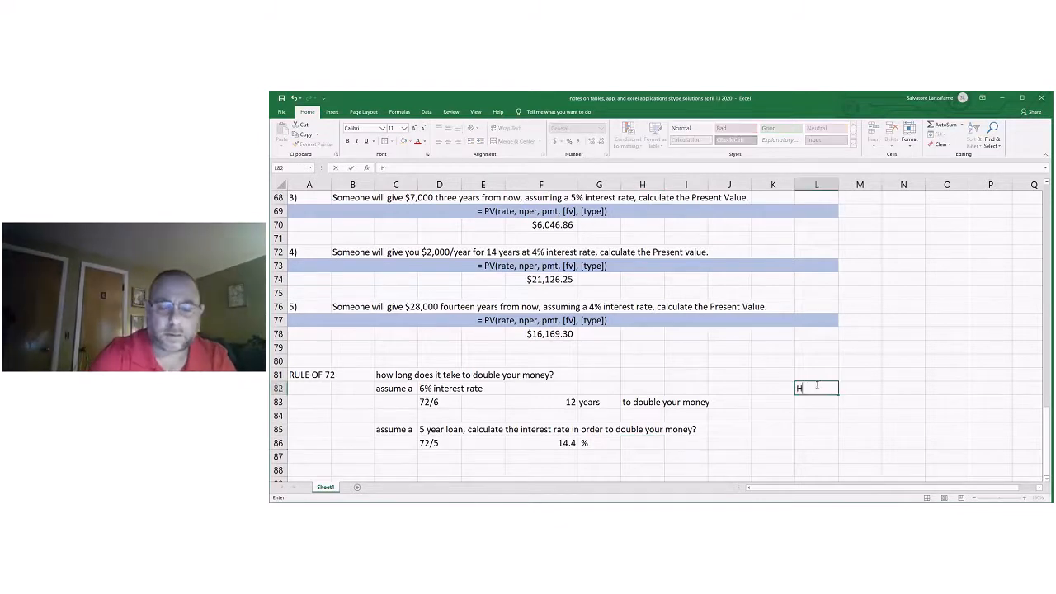
pyautogui.write('omework')
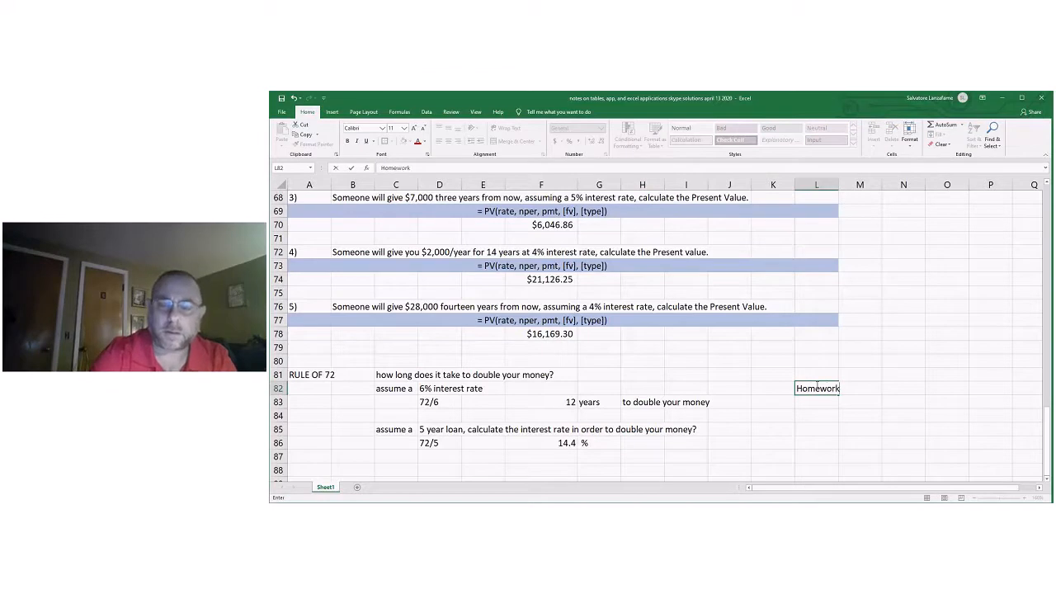
pyautogui.write(':')
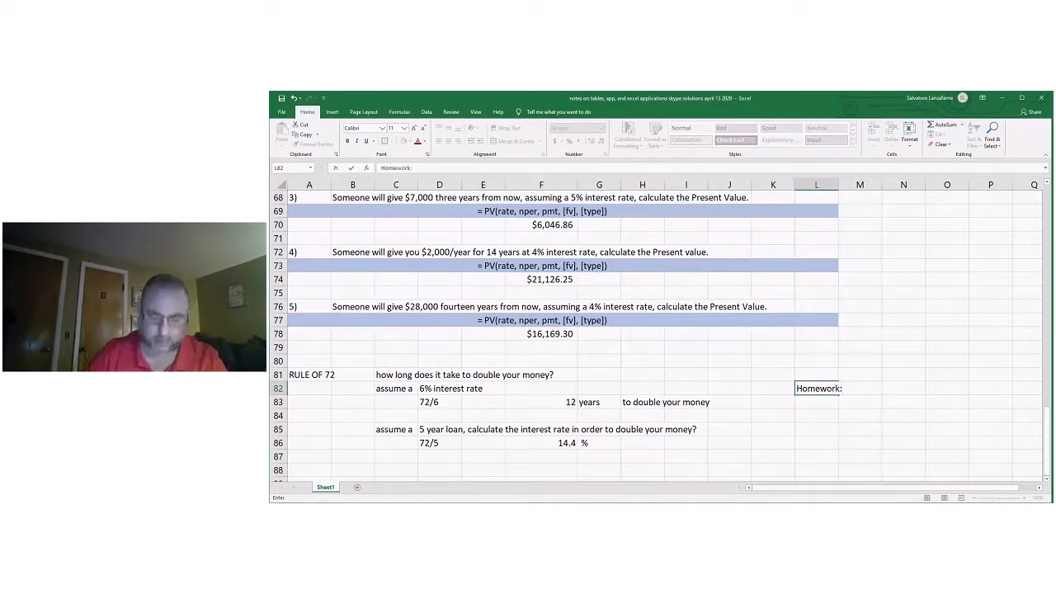
# Enter the homework page range "pp. 340-341" in L83 under the heading.
pyautogui.click(818, 403)
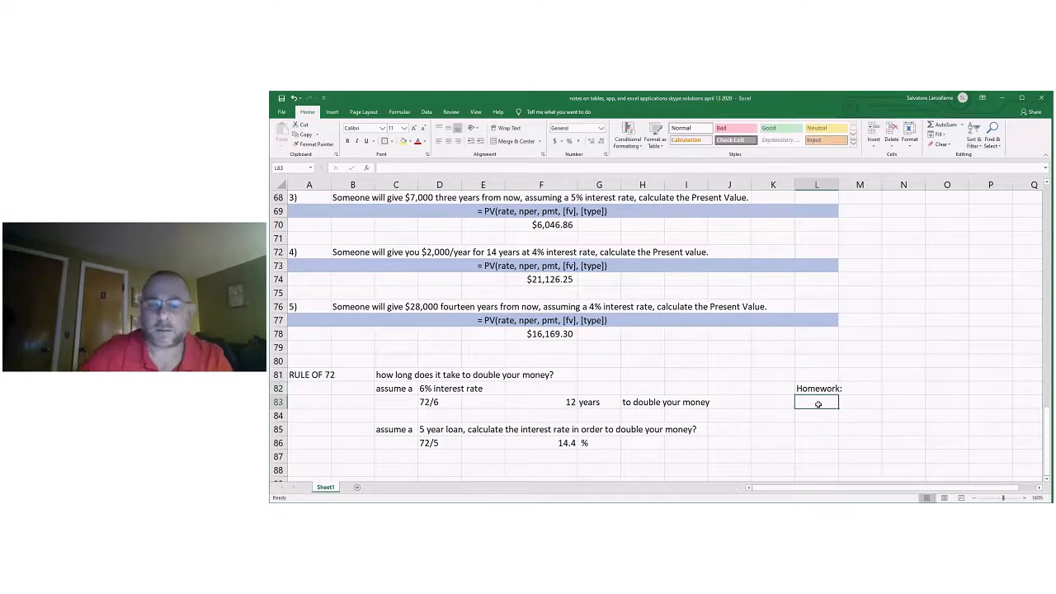
pyautogui.write('ppgs')
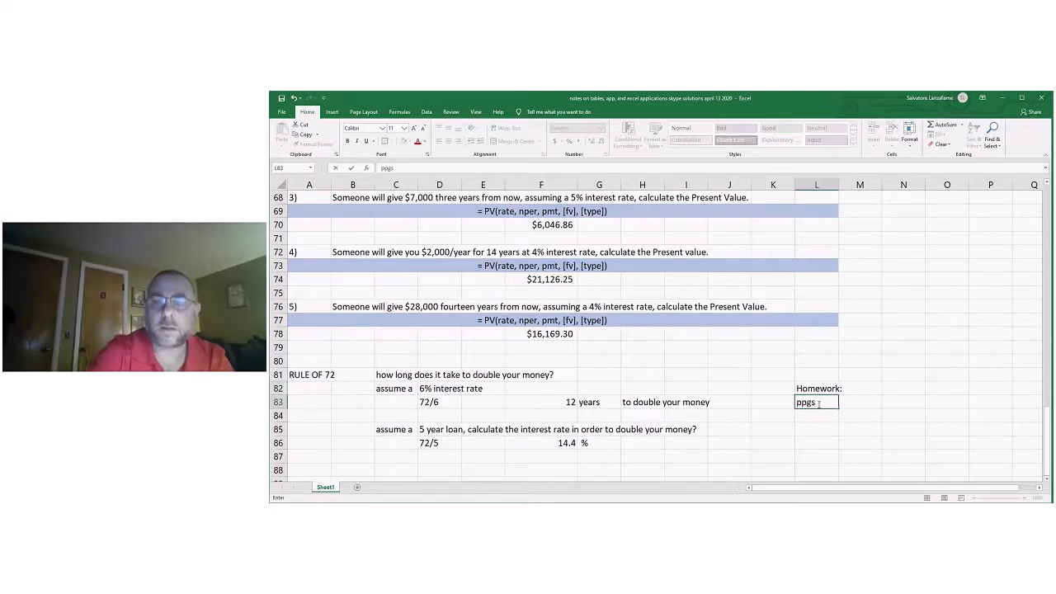
pyautogui.press('BackSpace')
pyautogui.press('BackSpace')
pyautogui.write('. 340-34')
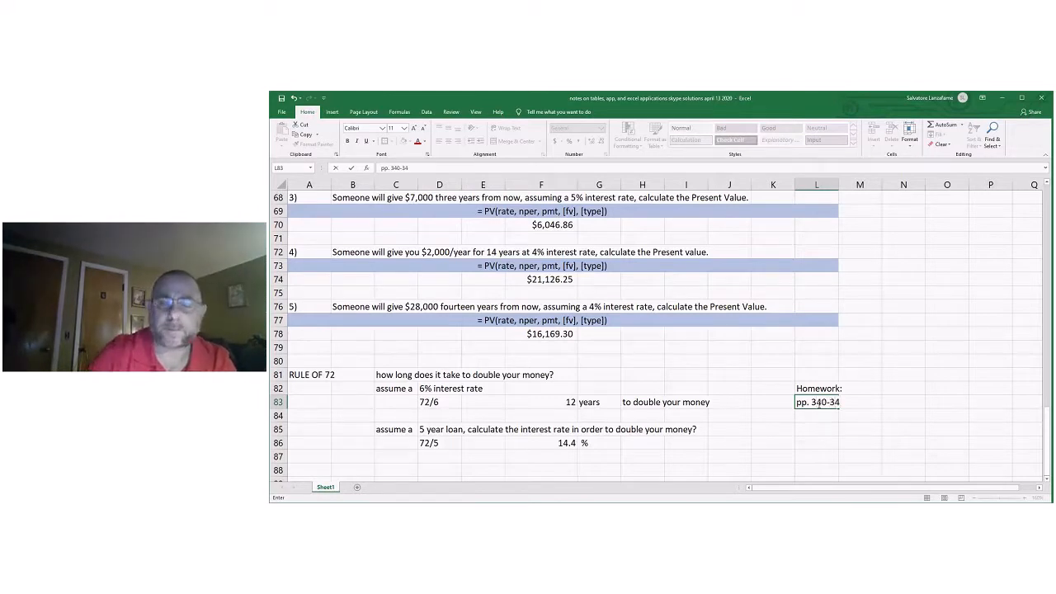
pyautogui.write('1')
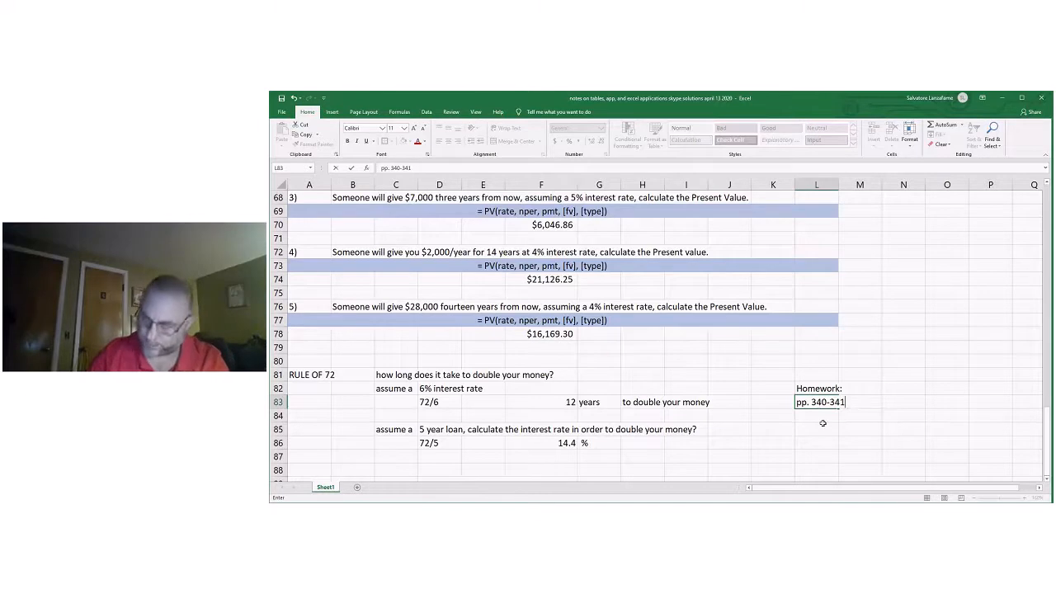
pyautogui.press('Return')
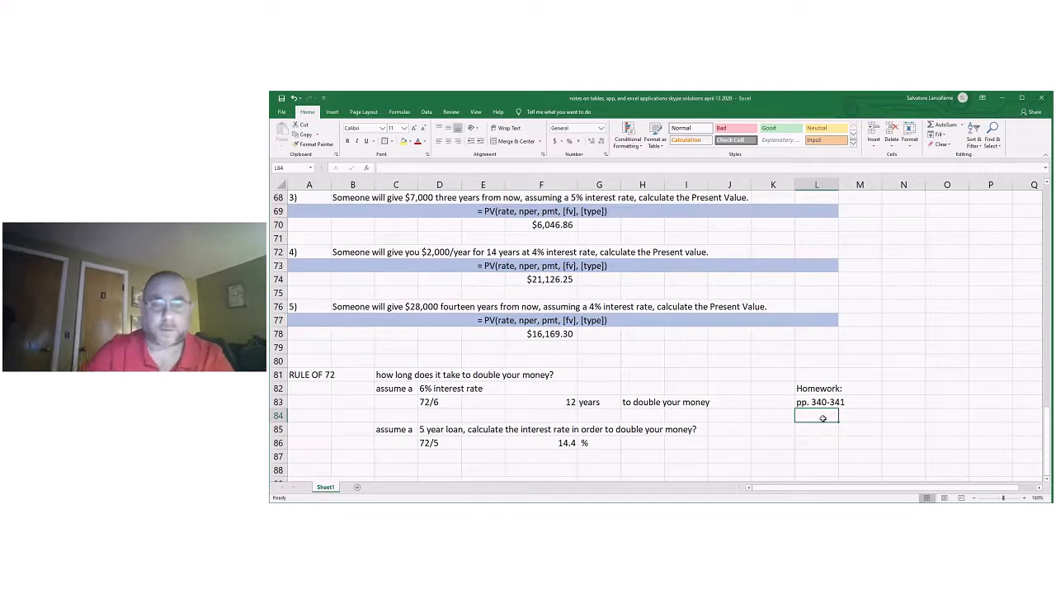
# Enter the homework problem numbers in L84 as the text "1 - 5", spaced so they are not read as a date.
pyautogui.write('1-5')
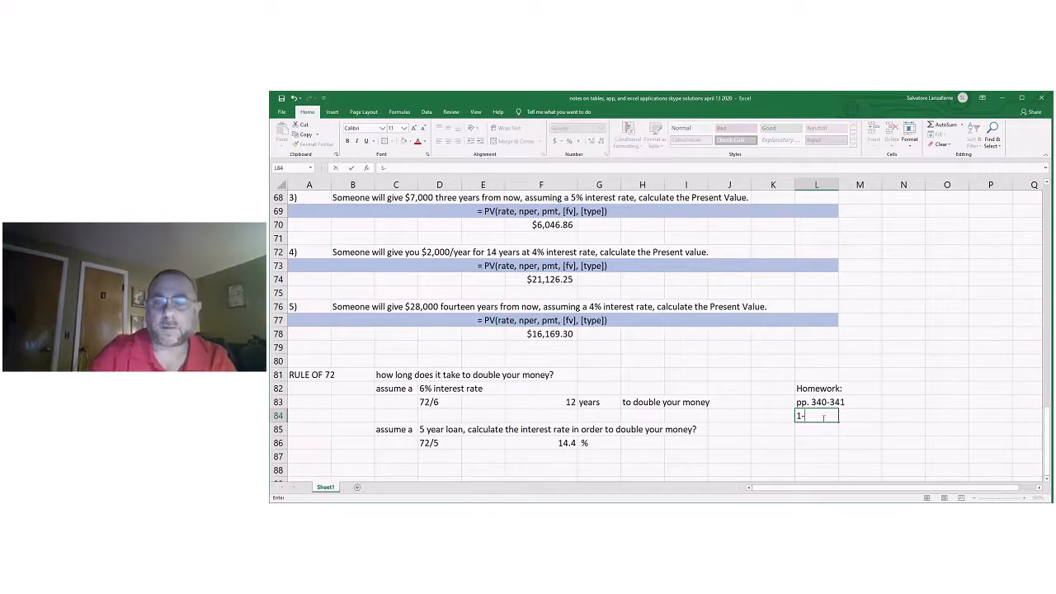
pyautogui.click(923, 420)
pyautogui.click(815, 416)
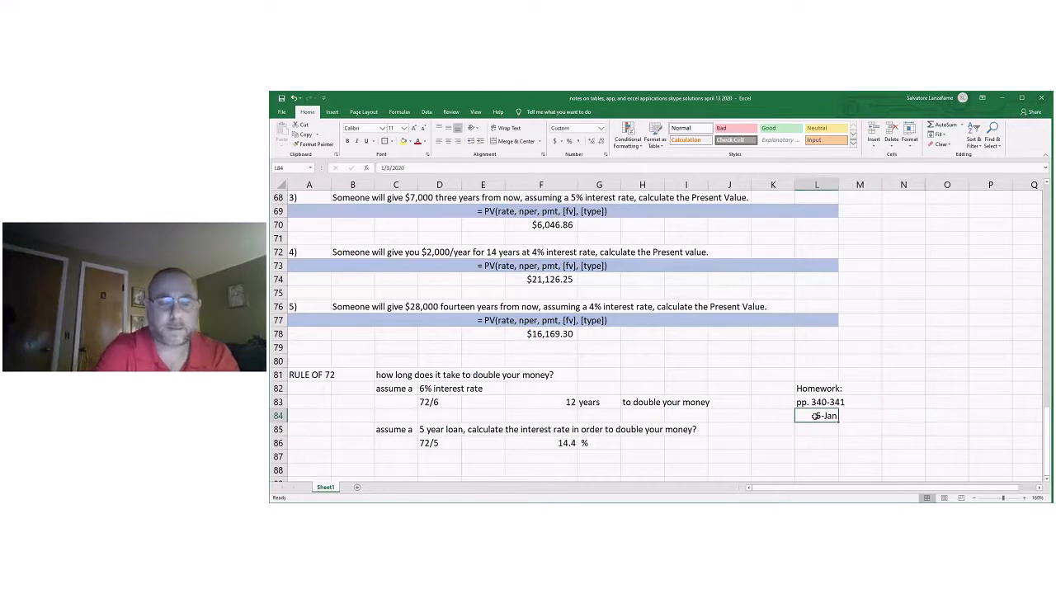
pyautogui.write('- 5')
pyautogui.press('Return')
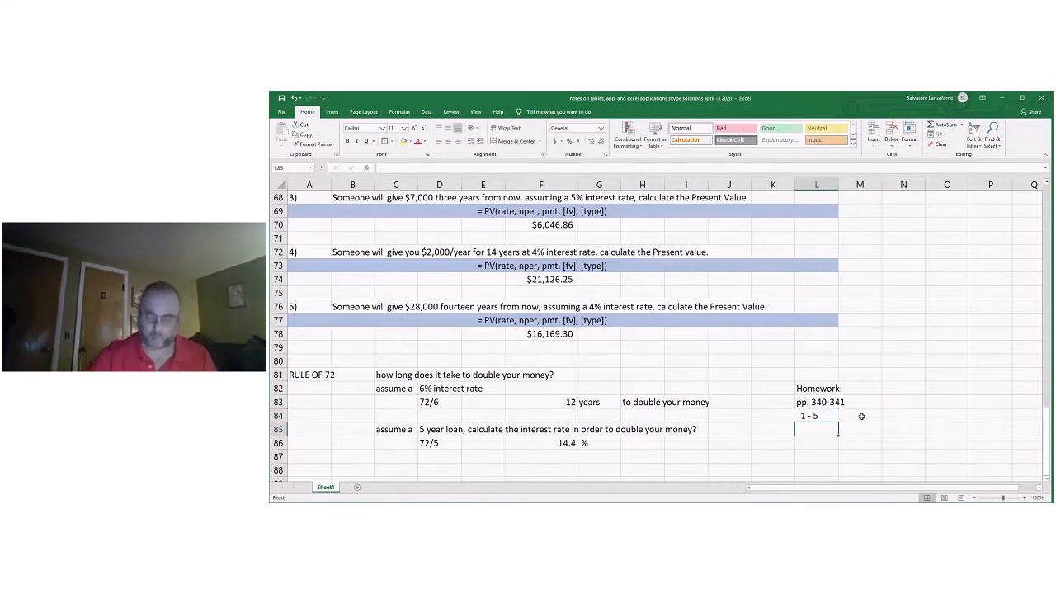
# Write the note "if sem-annually, double periods and cut interest in half...." in E21 under table example 4.
pyautogui.click(923, 281)
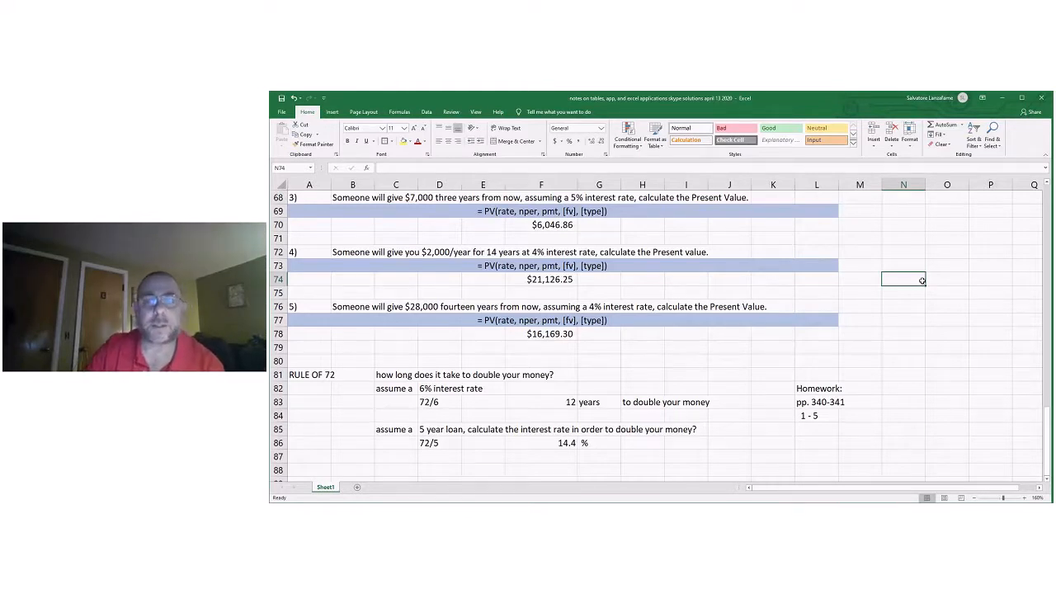
pyautogui.scroll(3, 922, 280)
pyautogui.scroll(5, 923, 281)
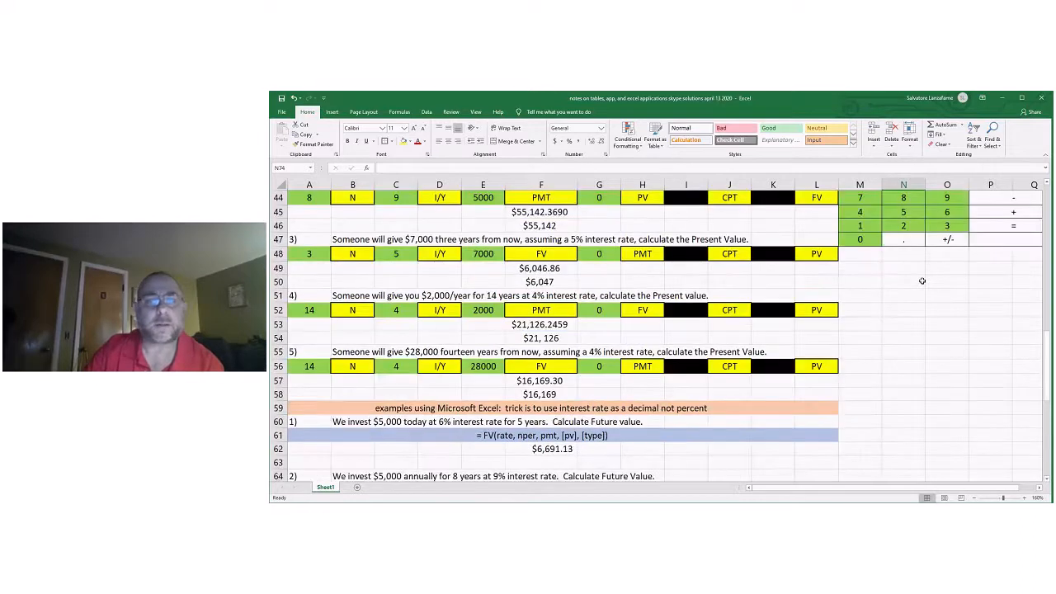
pyautogui.scroll(14, 923, 281)
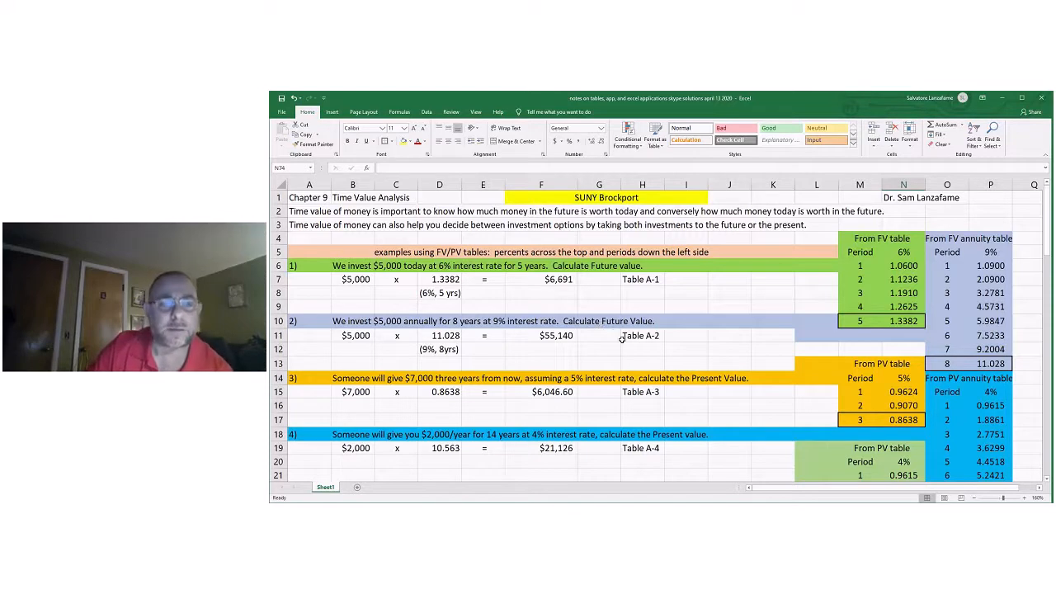
pyautogui.scroll(-1, 676, 369)
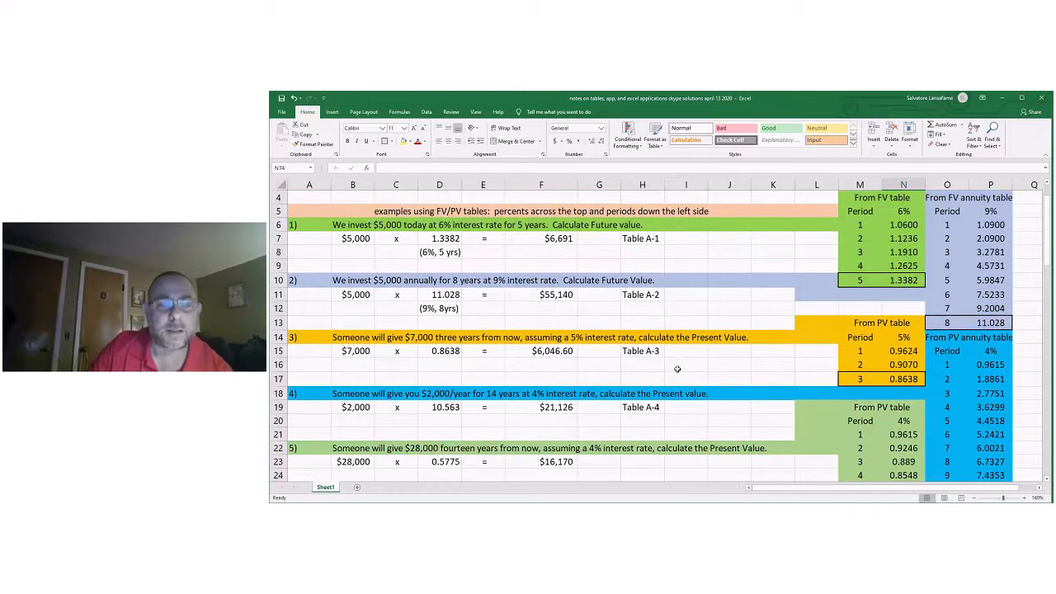
pyautogui.click(526, 393)
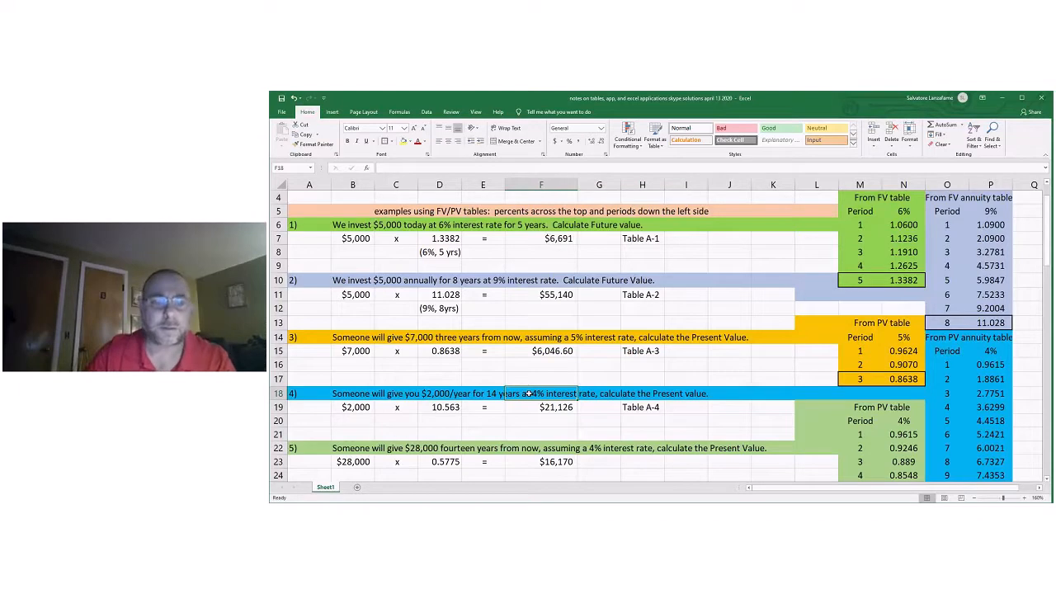
pyautogui.click(468, 432)
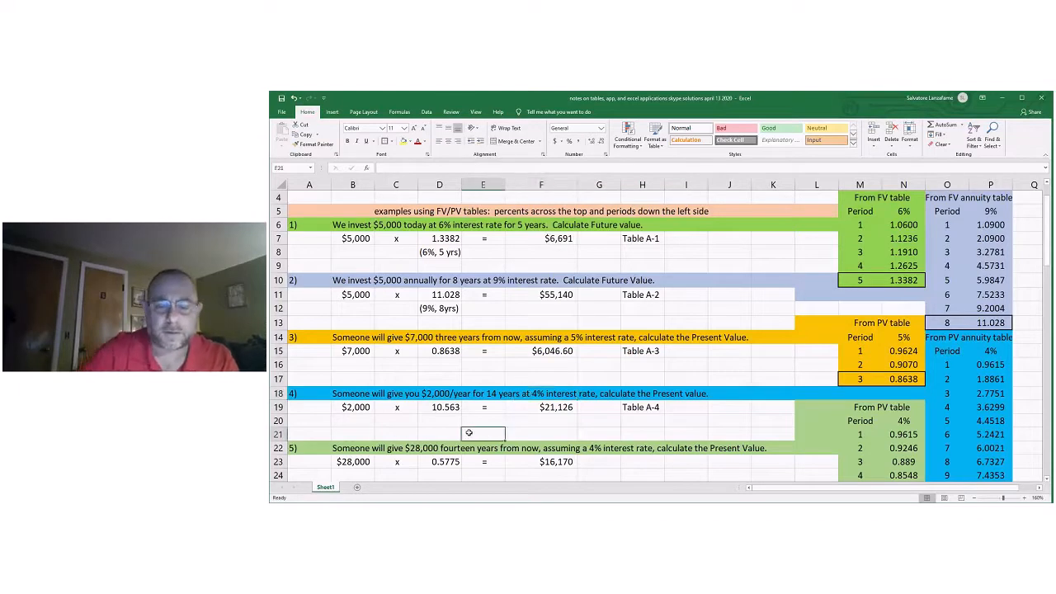
pyautogui.write('if sem')
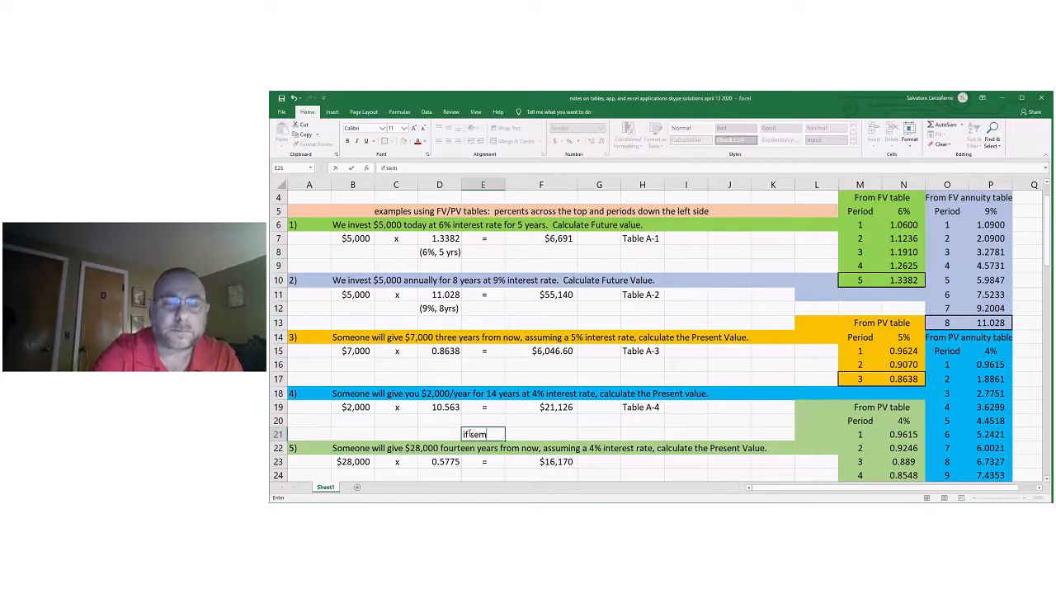
pyautogui.write('-annually,')
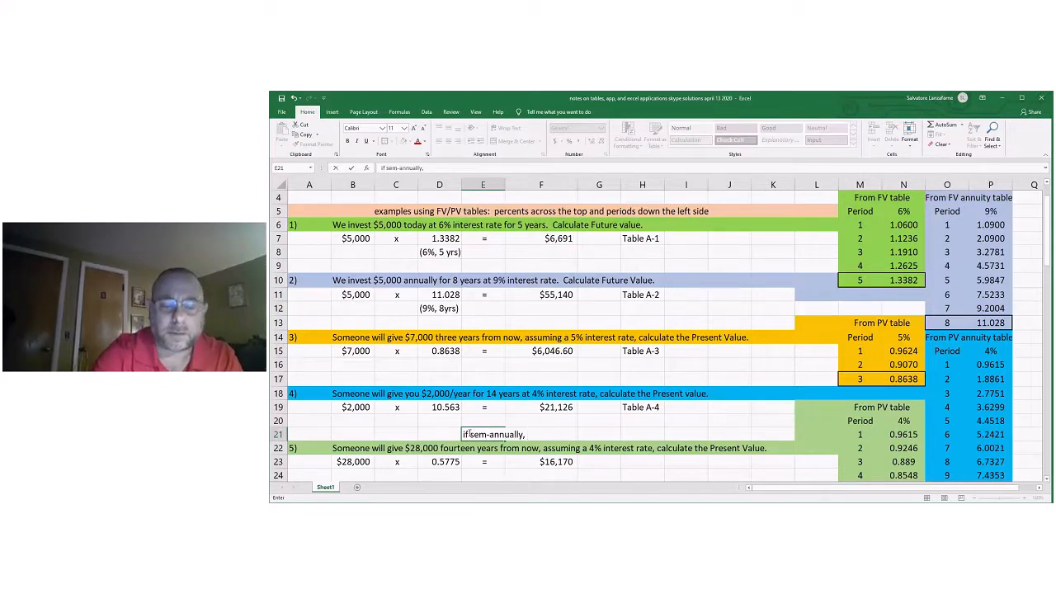
pyautogui.write(' double ')
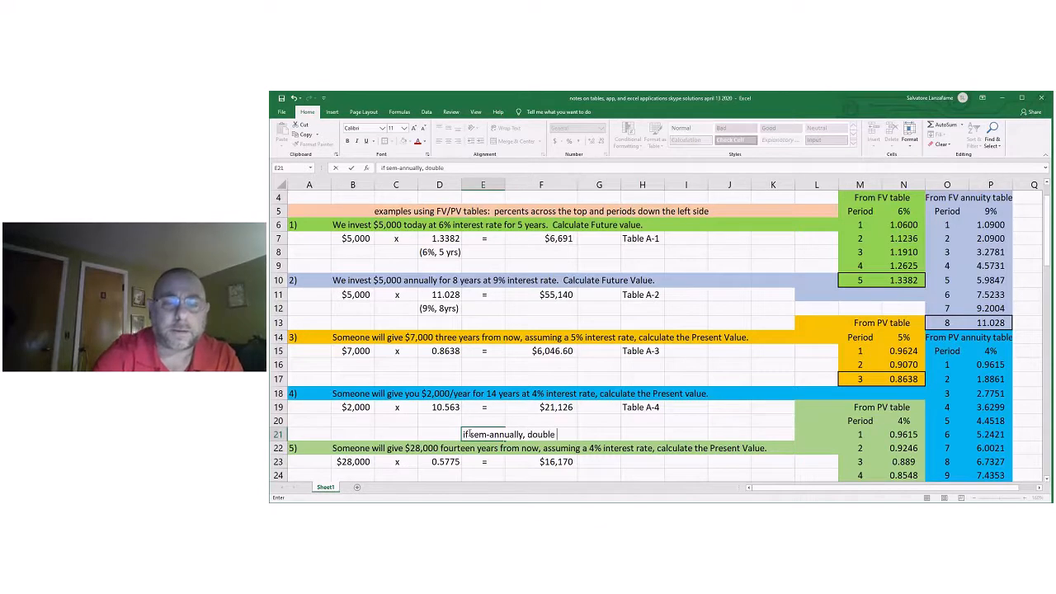
pyautogui.write('periods and cut interest in hal')
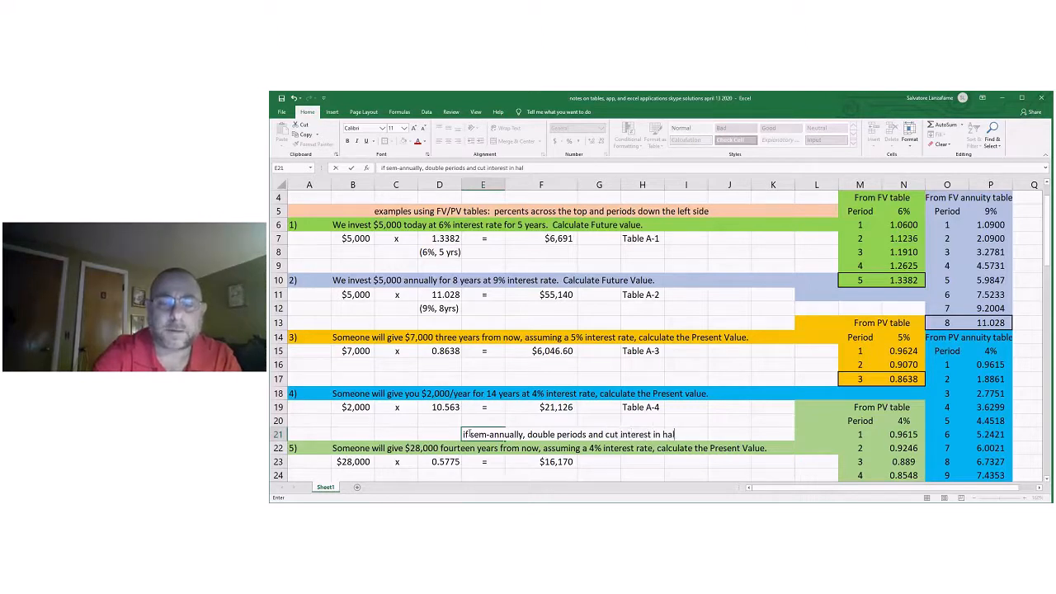
pyautogui.write('f....')
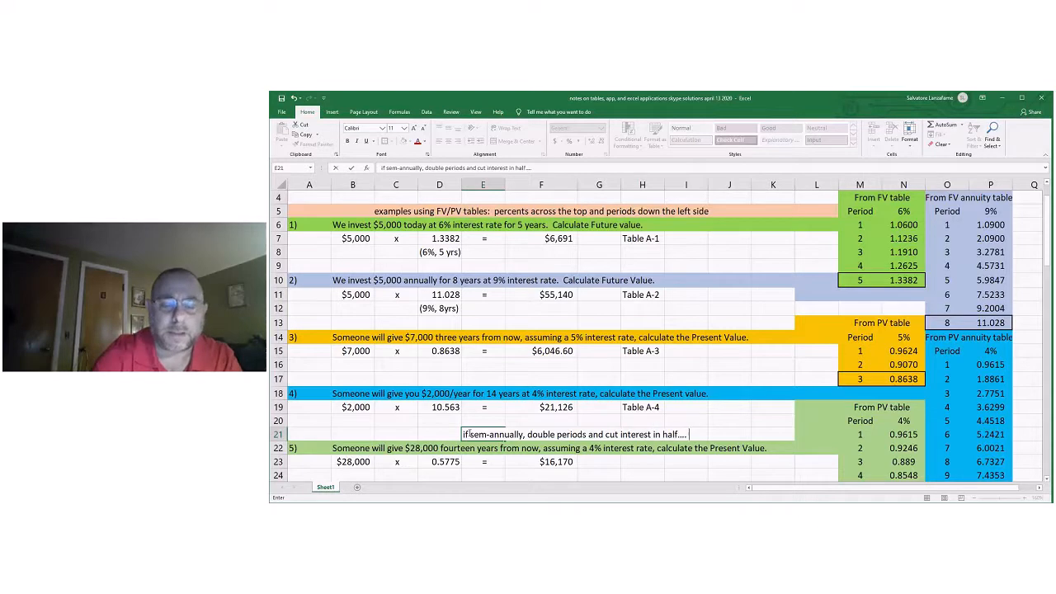
pyautogui.write(' 28')
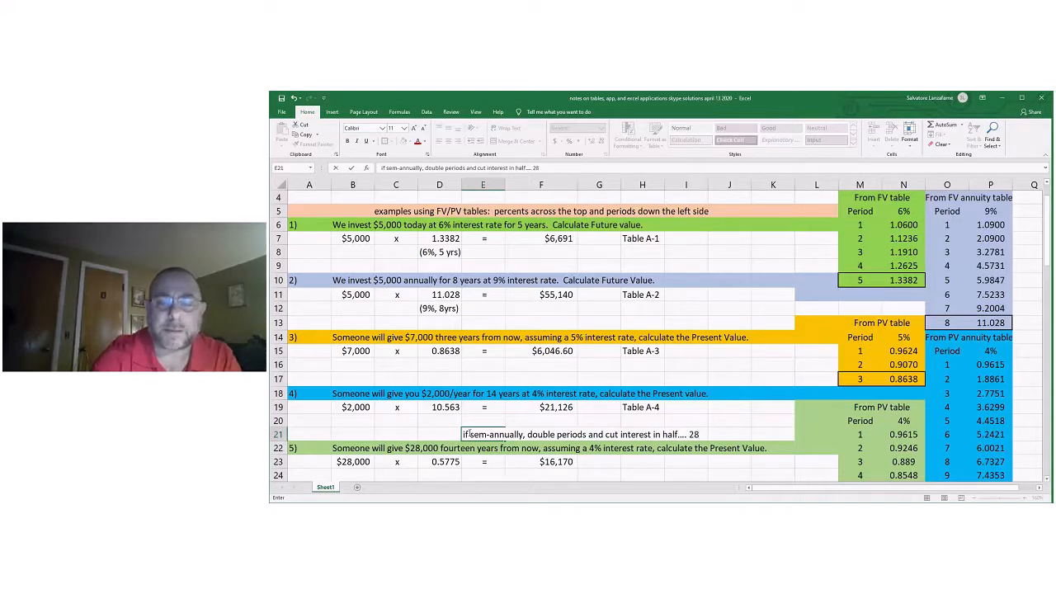
# Complete the semi-annual note in E21 with the bracketed example "(2% at 28 periods)".
pyautogui.press('BackSpace')
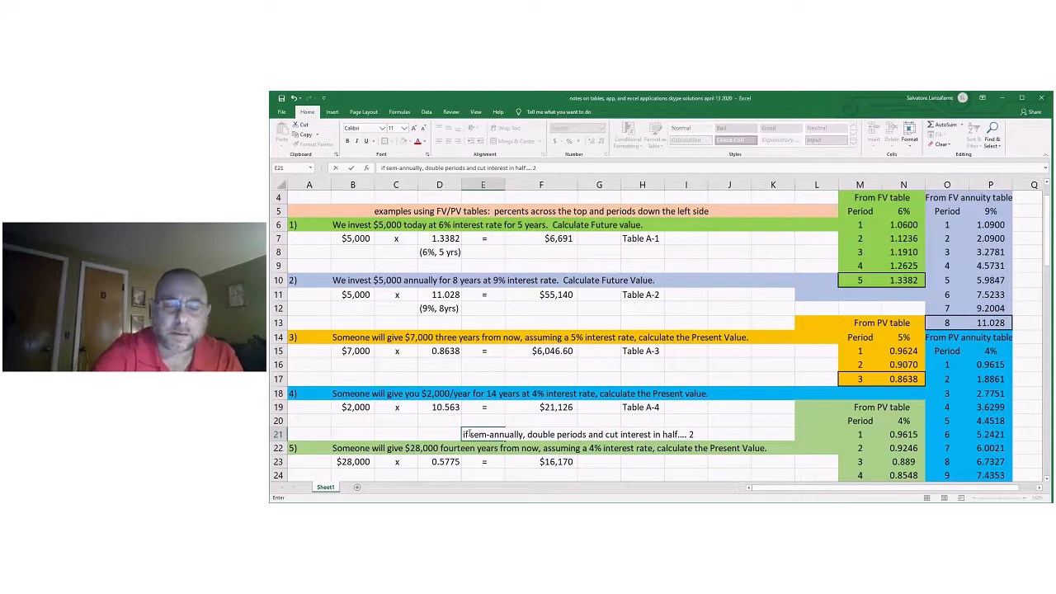
pyautogui.write('% at 28 periods)')
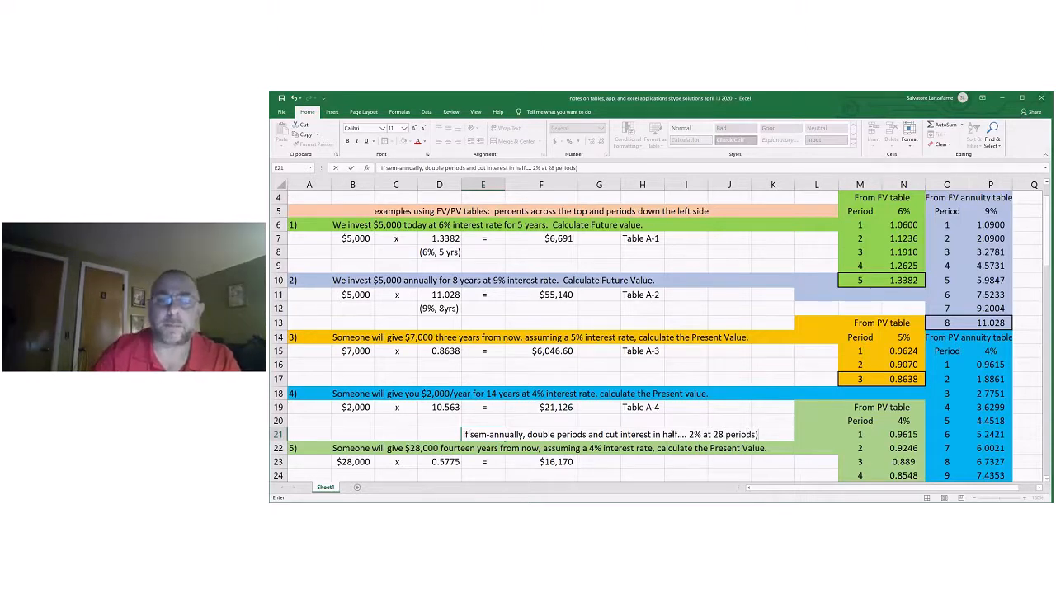
pyautogui.click(690, 435)
pyautogui.write('(')
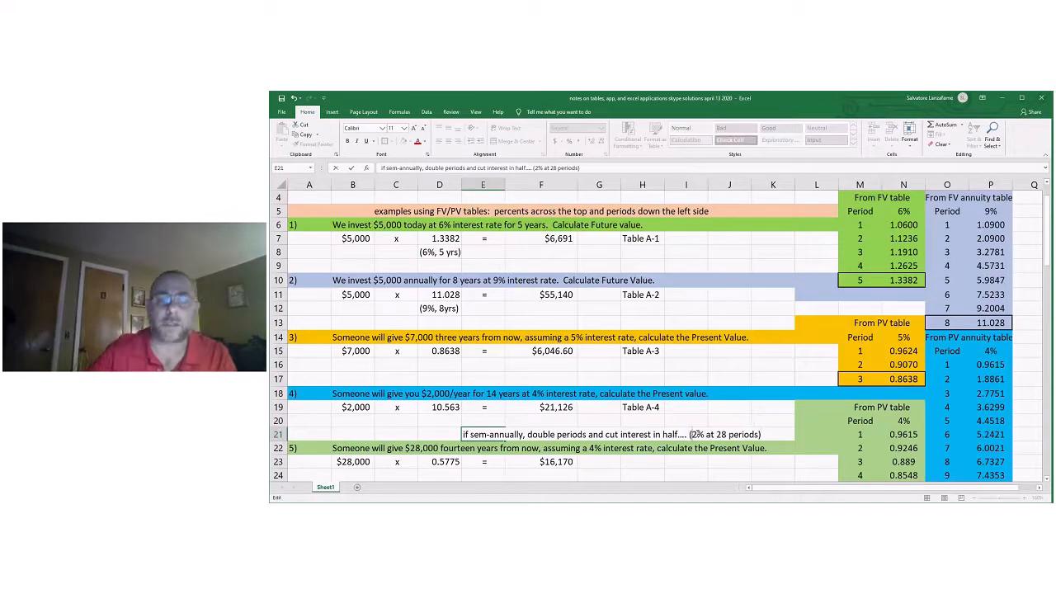